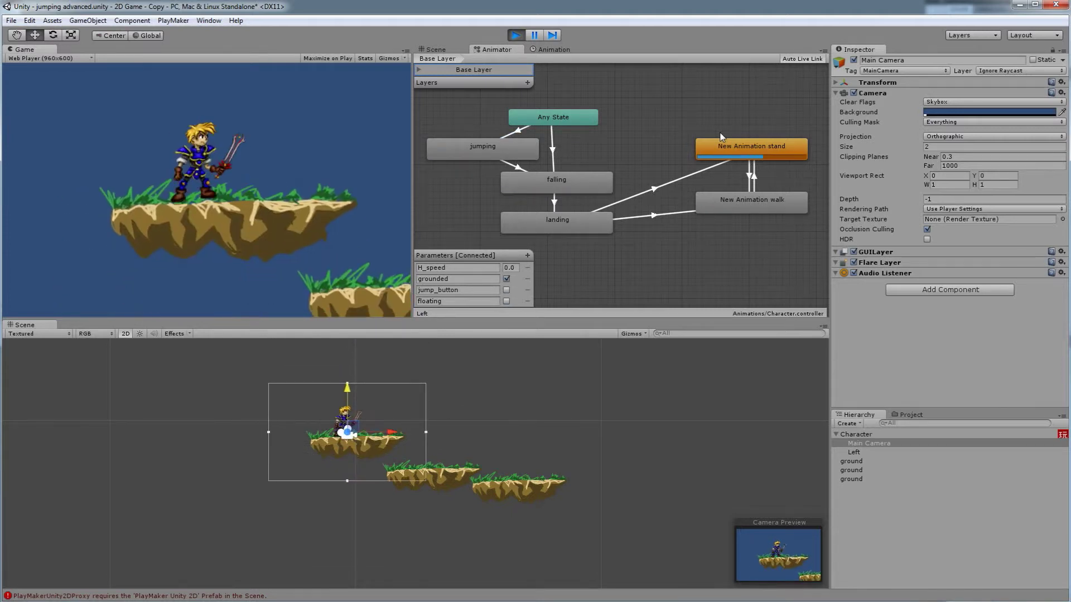
Step: Play-test the character's walking, jumping, falling and landing across the platforms while watching the Animator states, and stop the game
key("Right")
key("space")
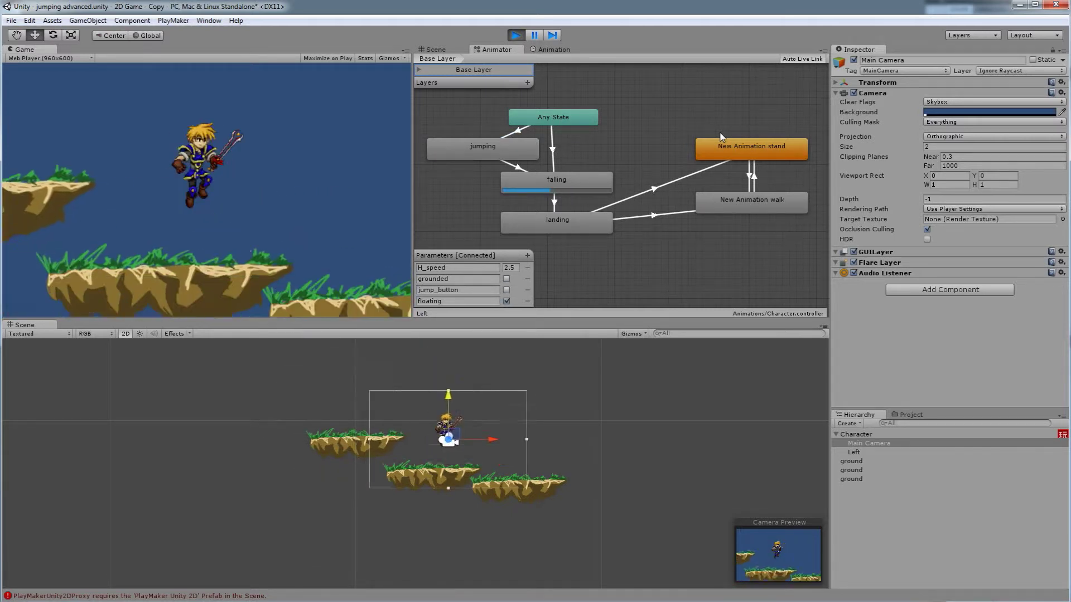
key("Right")
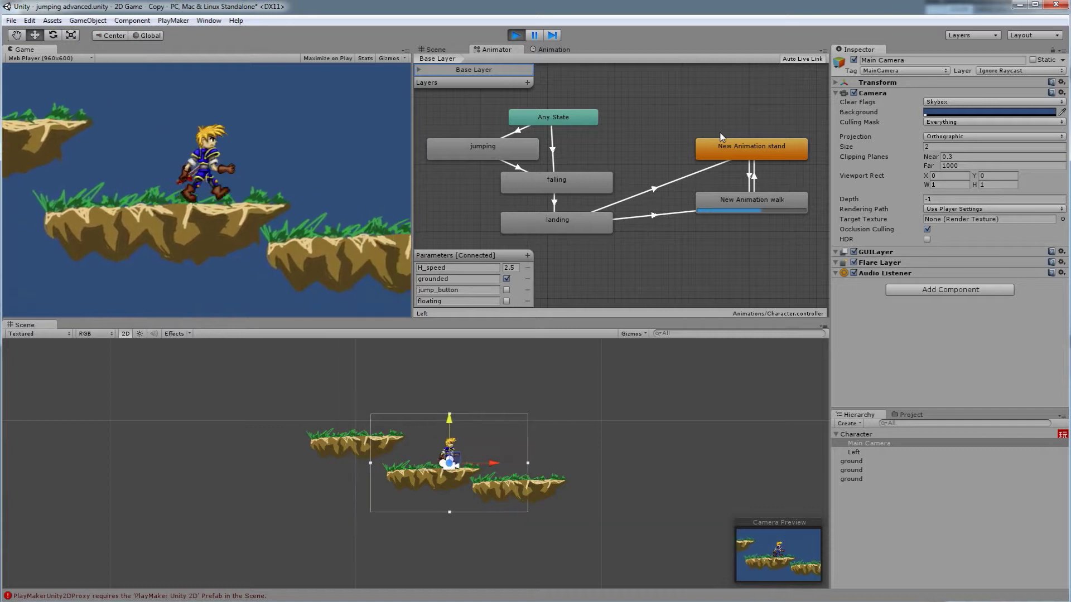
key("Left")
key("space")
key("space")
key("Right")
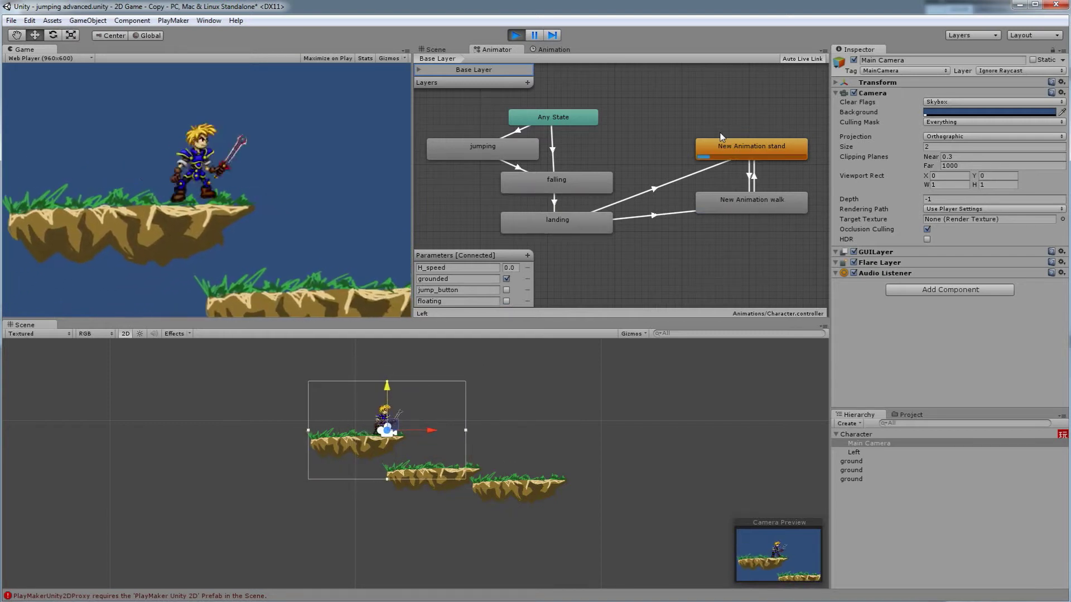
key("space")
key("Right")
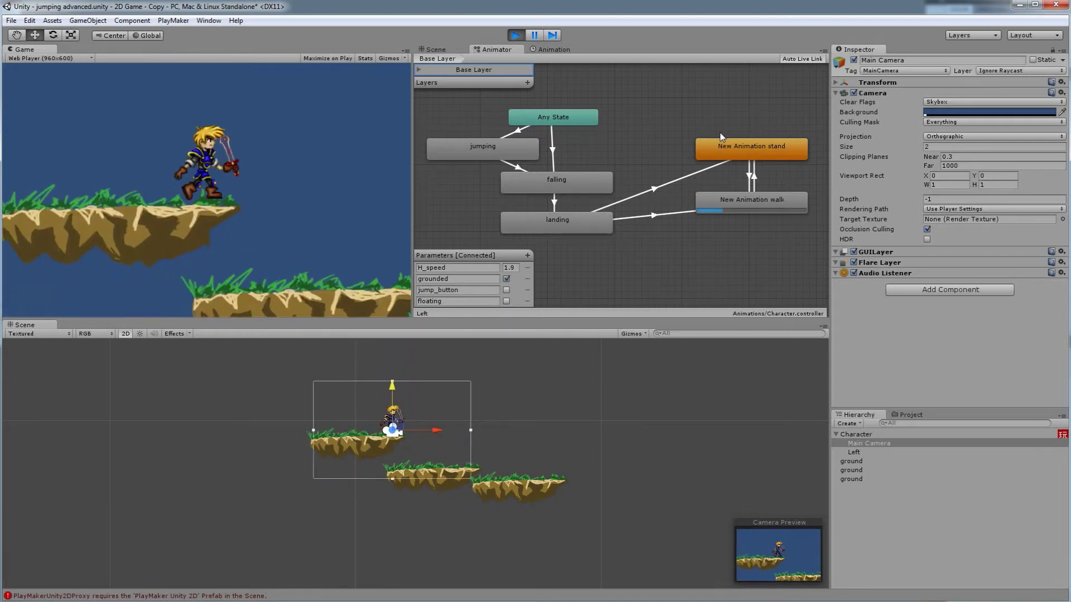
key("space")
key("Left")
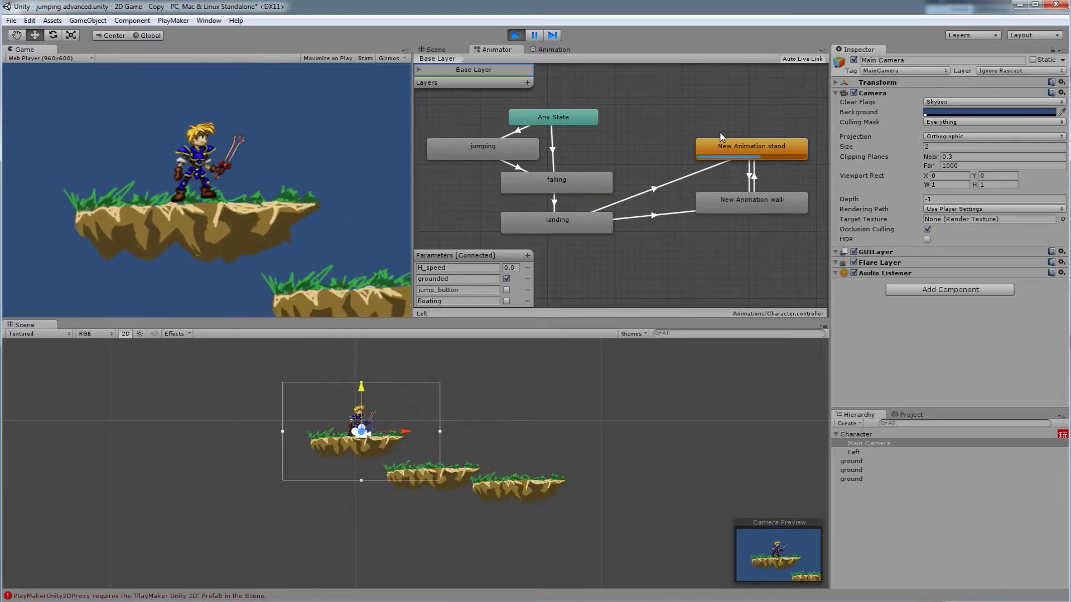
left_click(524, 36)
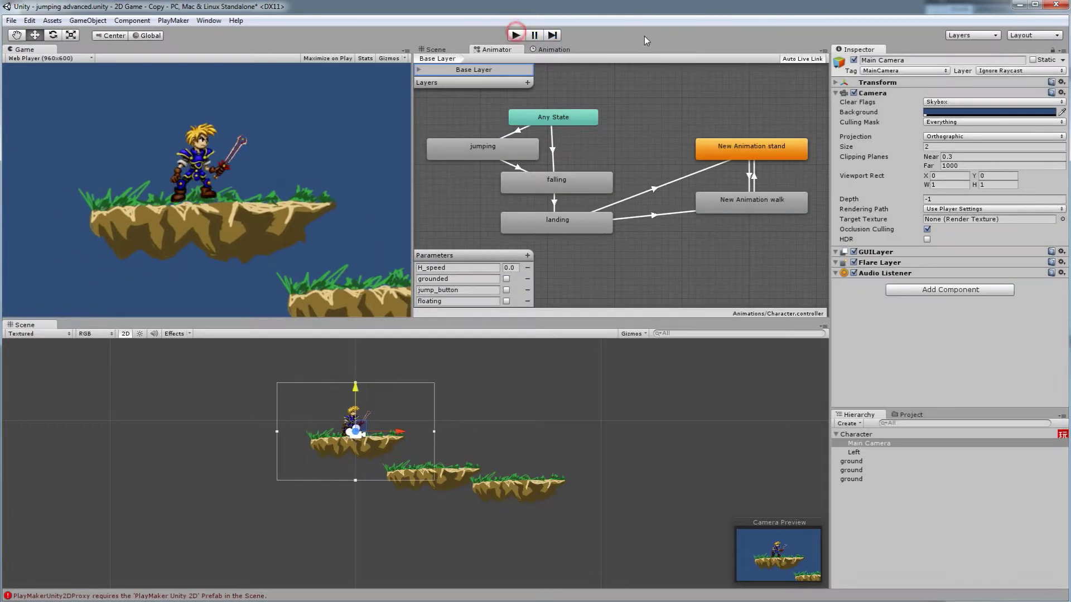
Step: Close the finished example project and open Demo scene.unity from the Scenes folder of Video demo - 2
left_click(1054, 6)
left_click(574, 332)
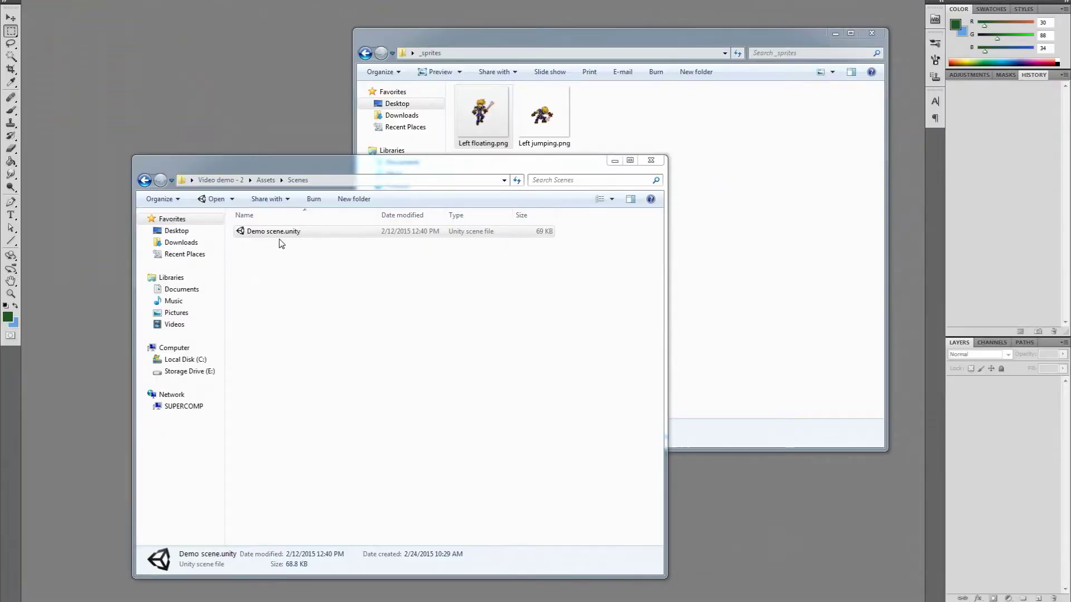
double_click(275, 232)
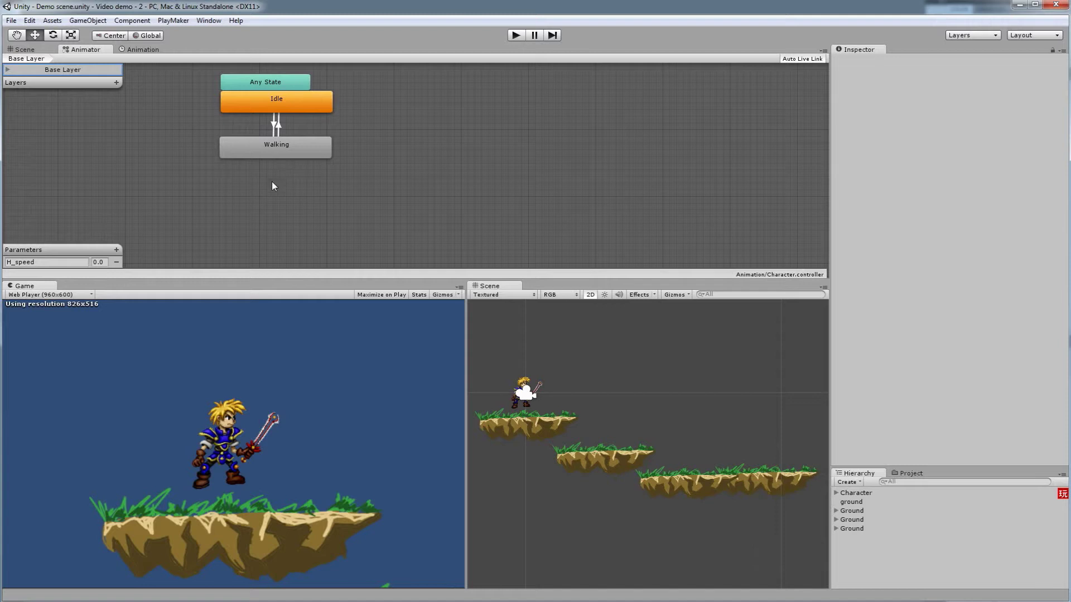
Step: Play-test the demo scene by walking the character both ways across the platforms, and stop the game
left_click(520, 38)
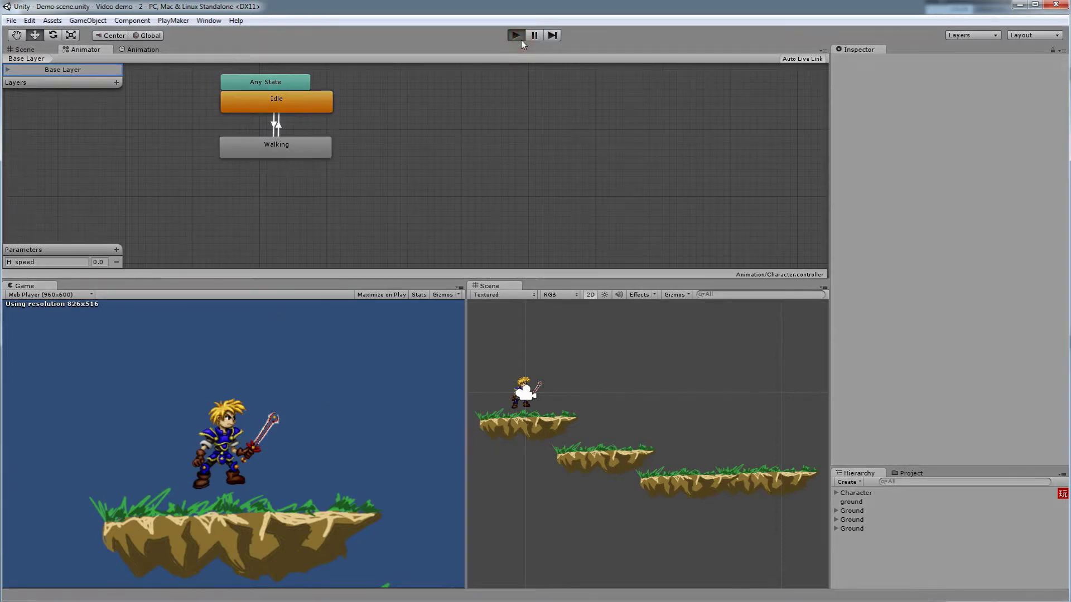
key("Right")
key("Left")
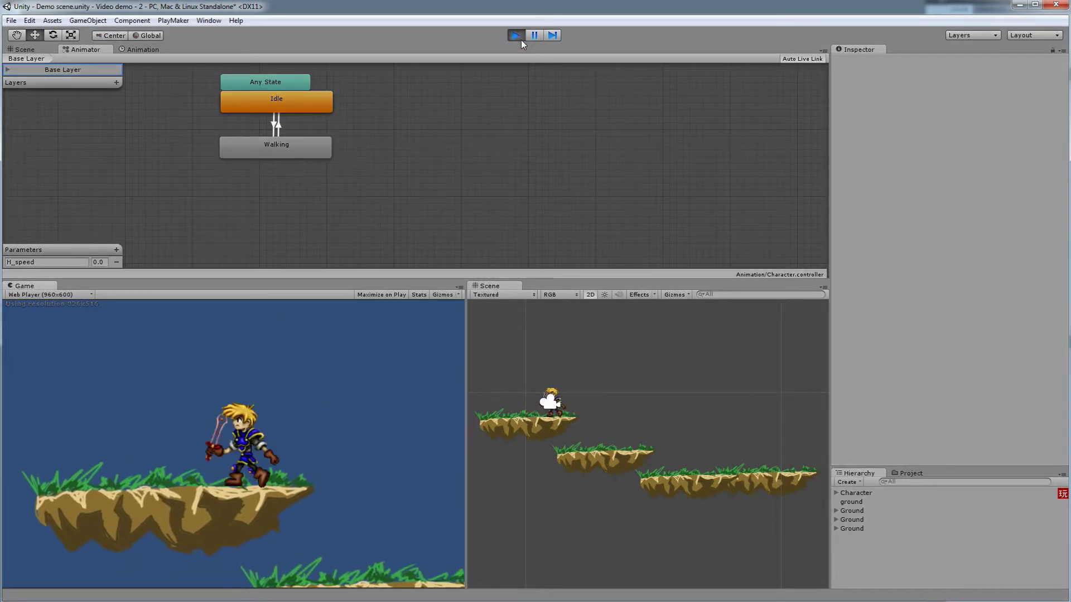
key("Right")
key("Left")
key("Right")
key("Right")
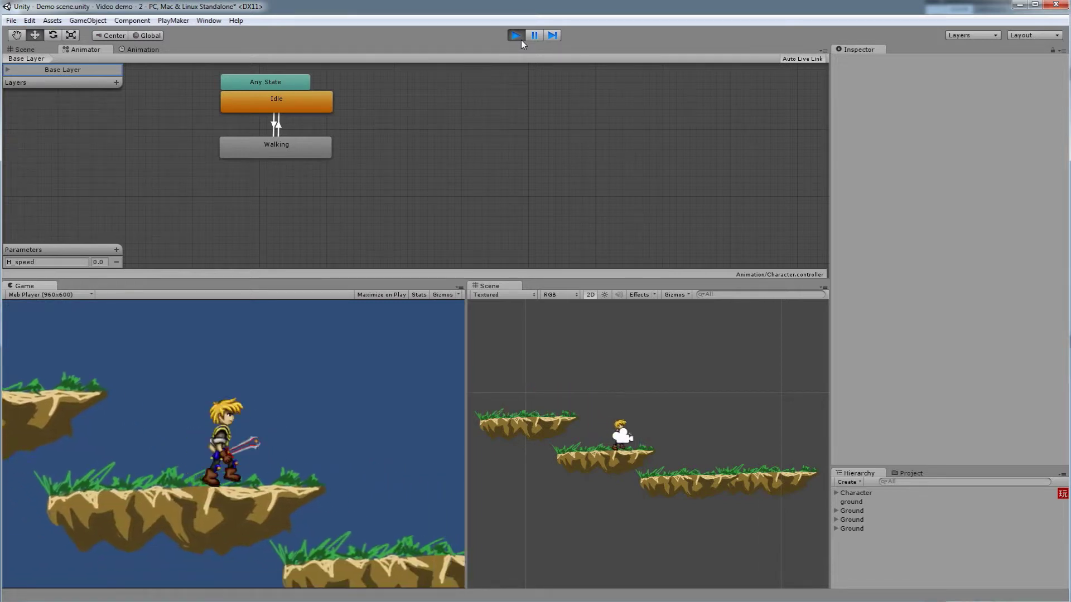
key("Right")
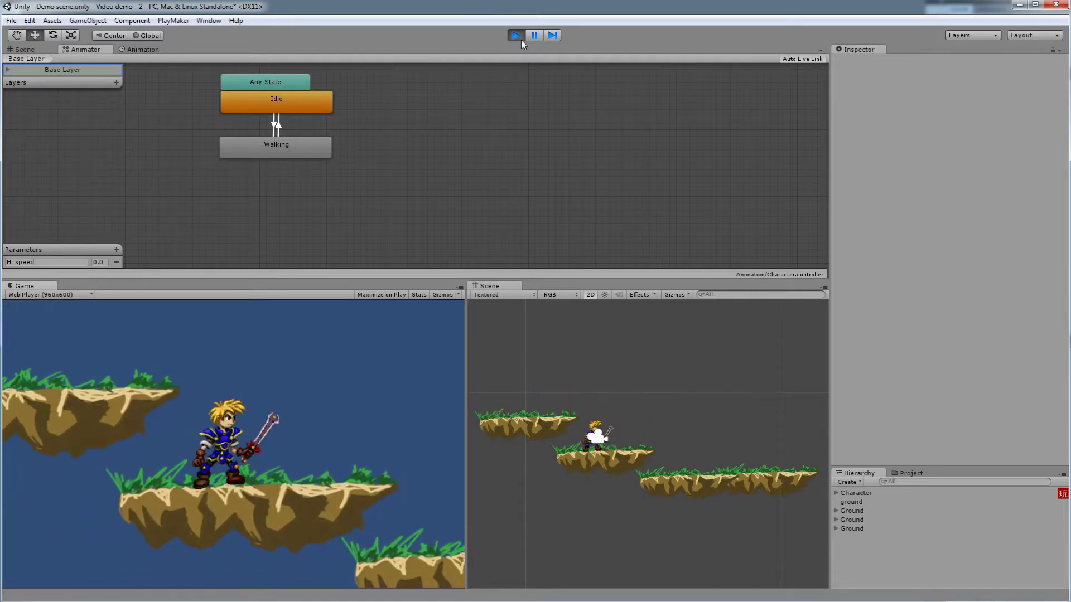
left_click(523, 39)
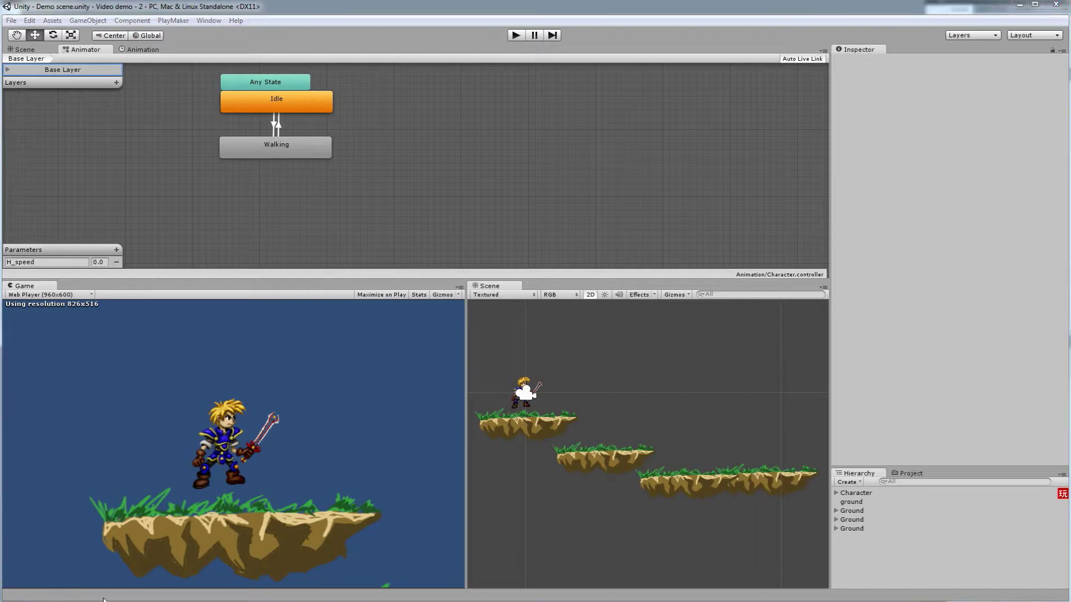
Step: Select Left floating.png and Left jumping.png in the _sprites folder and show the project's asset folders
left_click(157, 575)
left_click(196, 558)
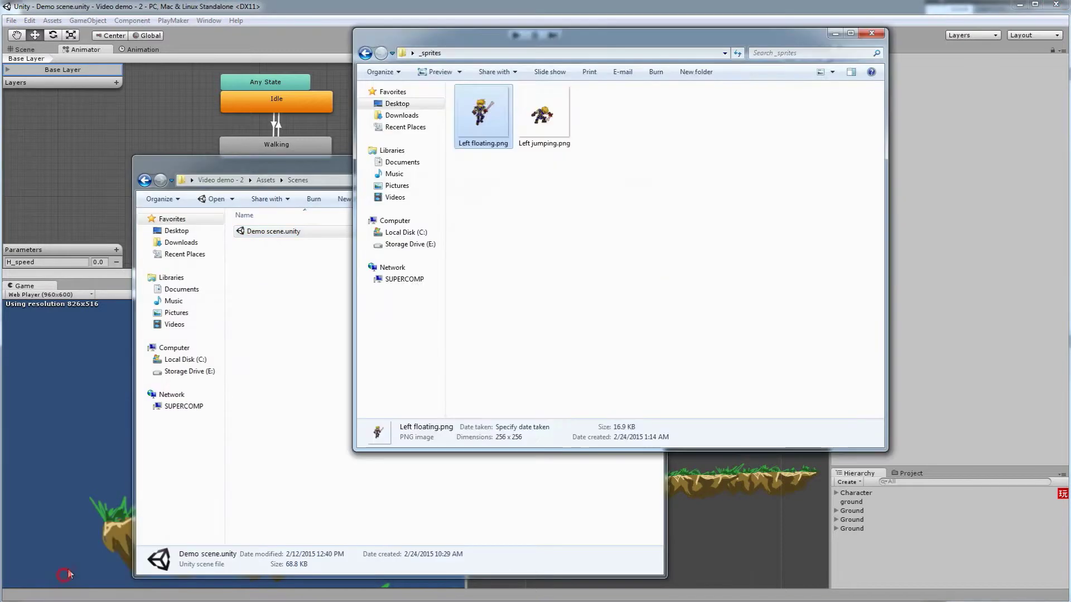
left_click_drag(611, 212, 429, 96)
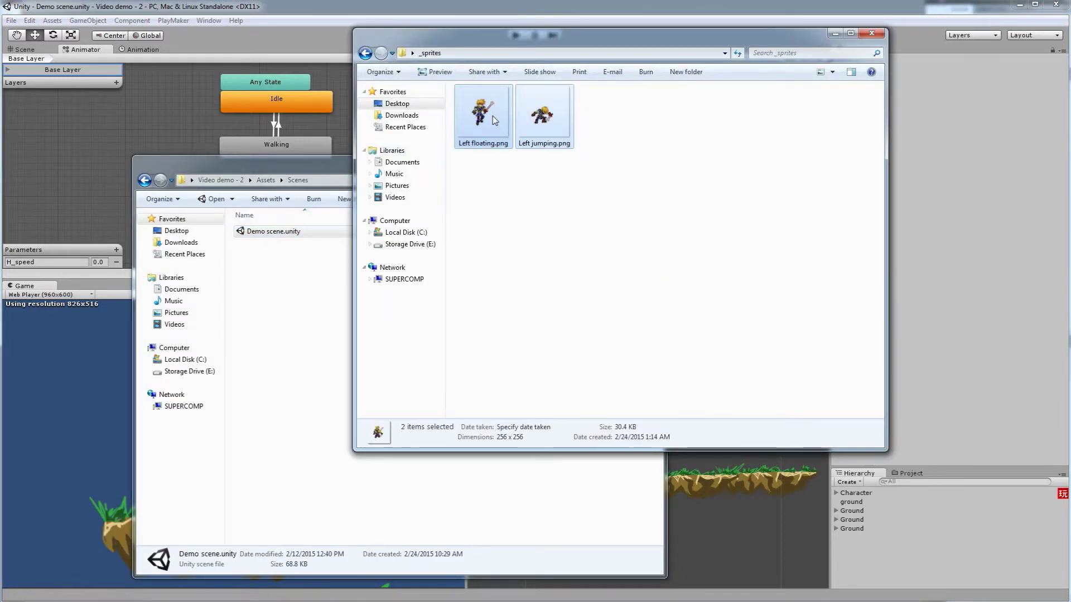
left_click(908, 477)
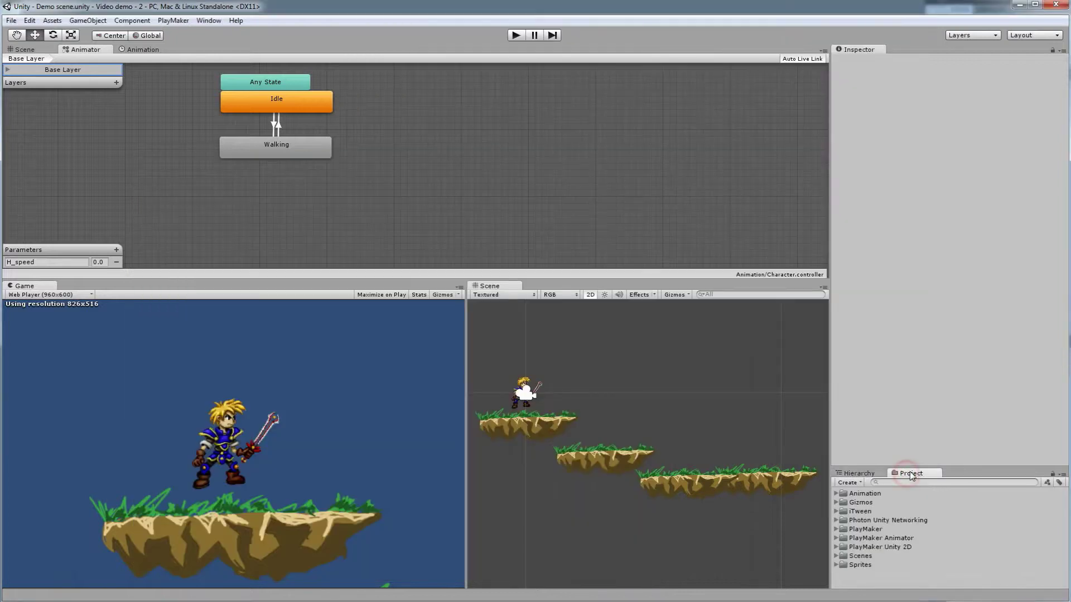
left_click(87, 22)
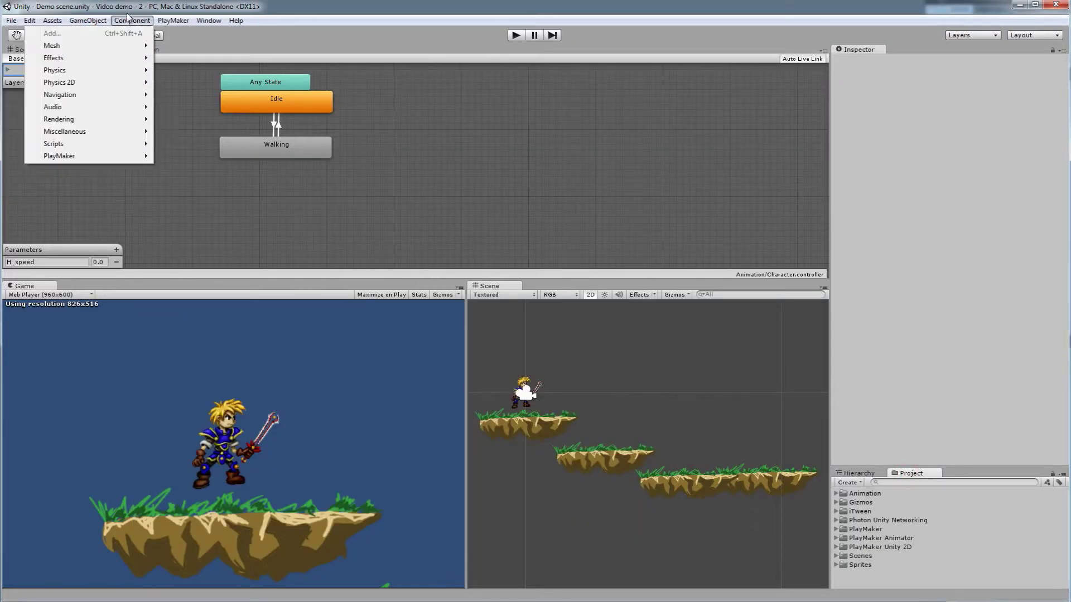
mouse_move(48, 22)
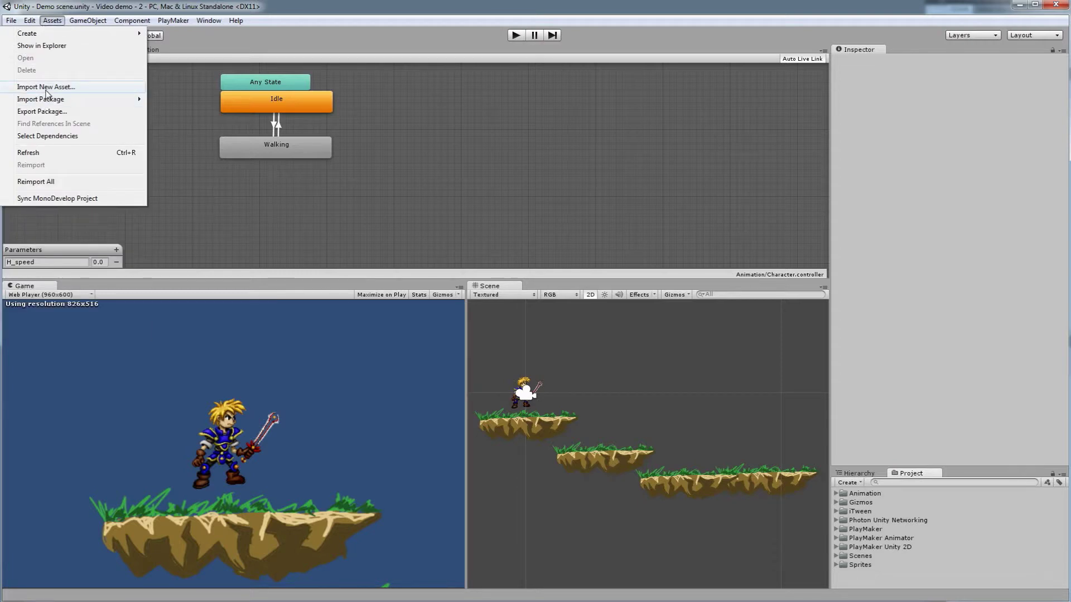
left_click(597, 31)
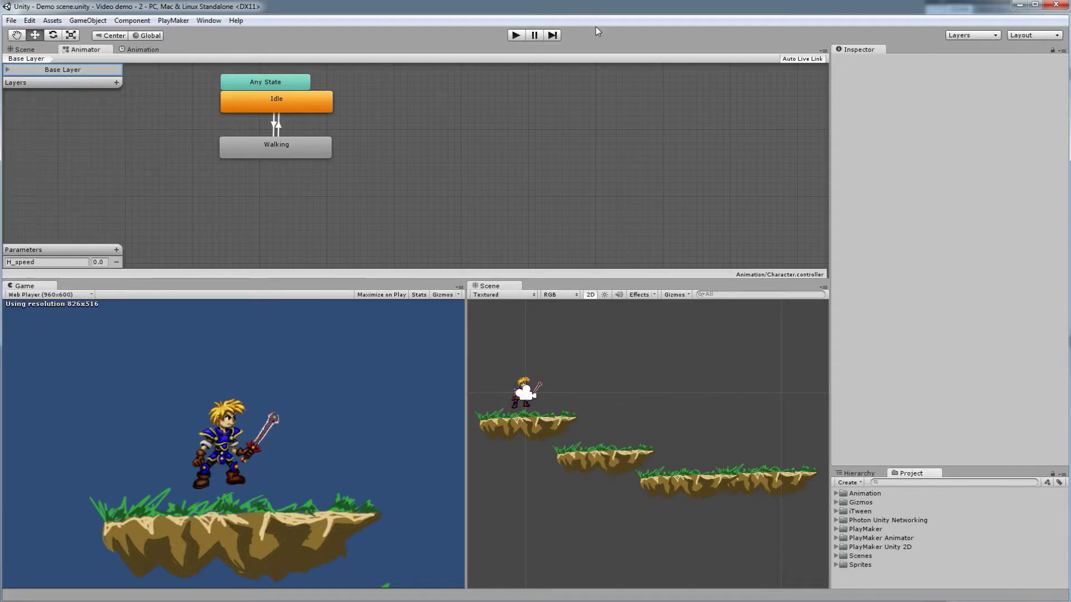
Step: Import Left floating.png and Left jumping.png into the project's Sprites folder and expand that folder
key("alt+Tab")
left_click_drag(483, 115, 860, 566)
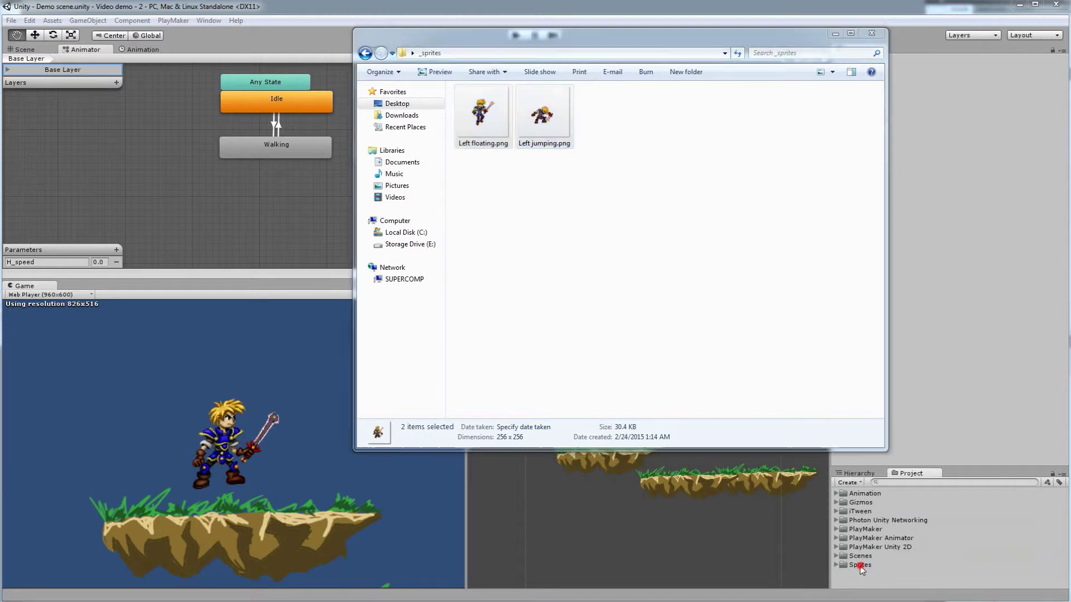
left_click(847, 565)
left_click(836, 565)
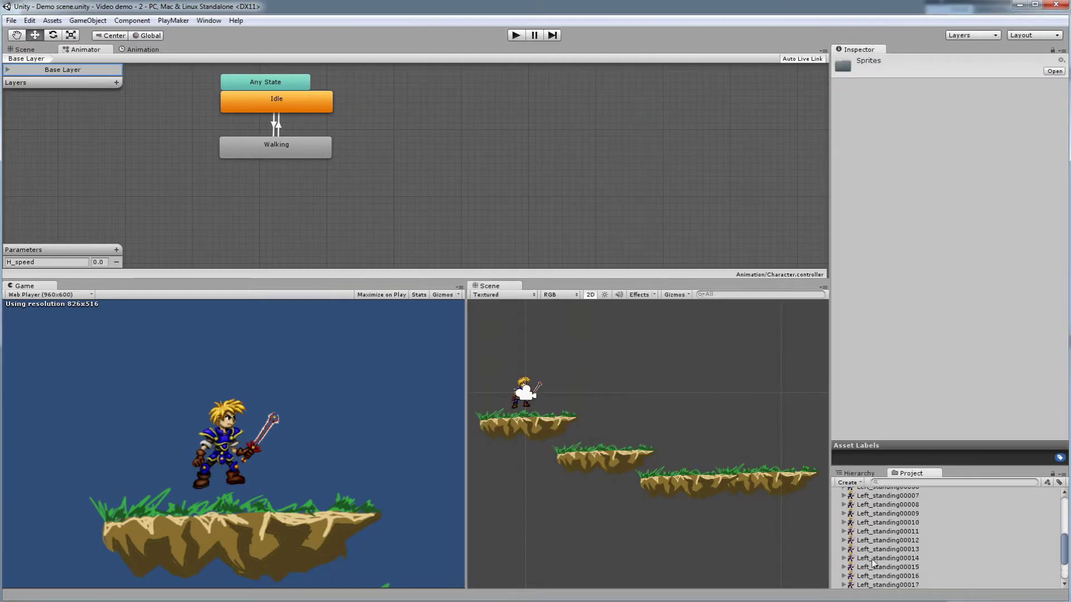
Step: Enlarge the asset list and examine the previews and import settings of the Left jumping and Left floating sprites
left_click_drag(967, 474, 966, 389)
left_click(883, 477)
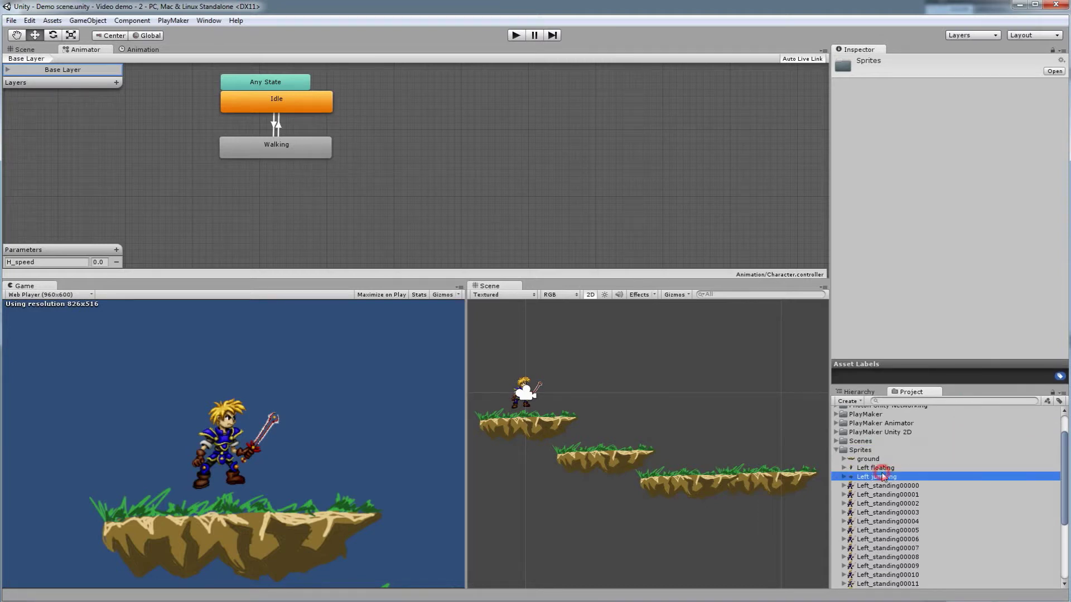
left_click(885, 468)
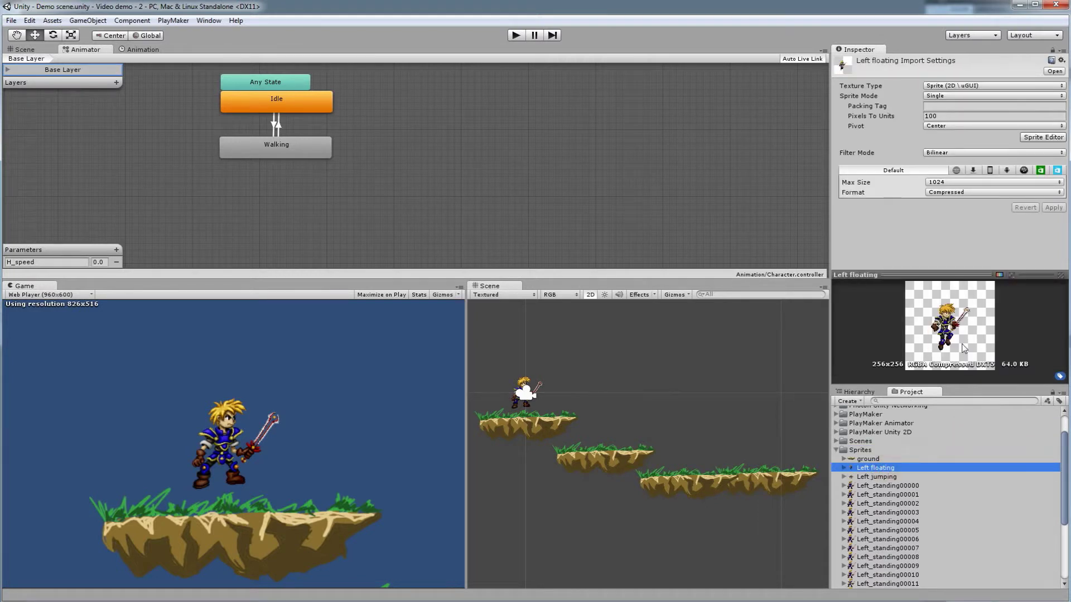
left_click(894, 478)
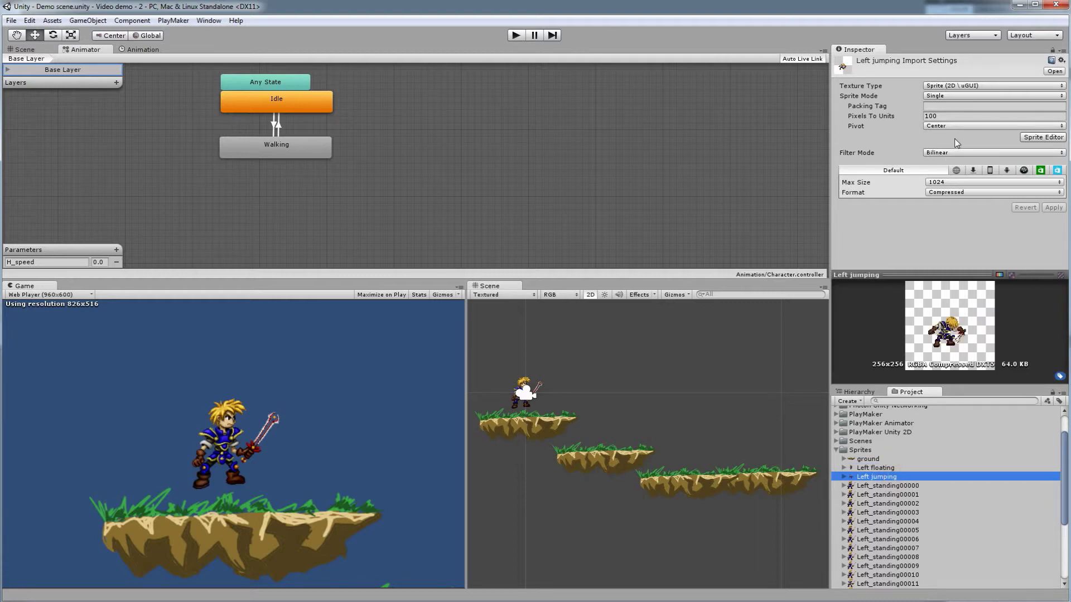
left_click(874, 469)
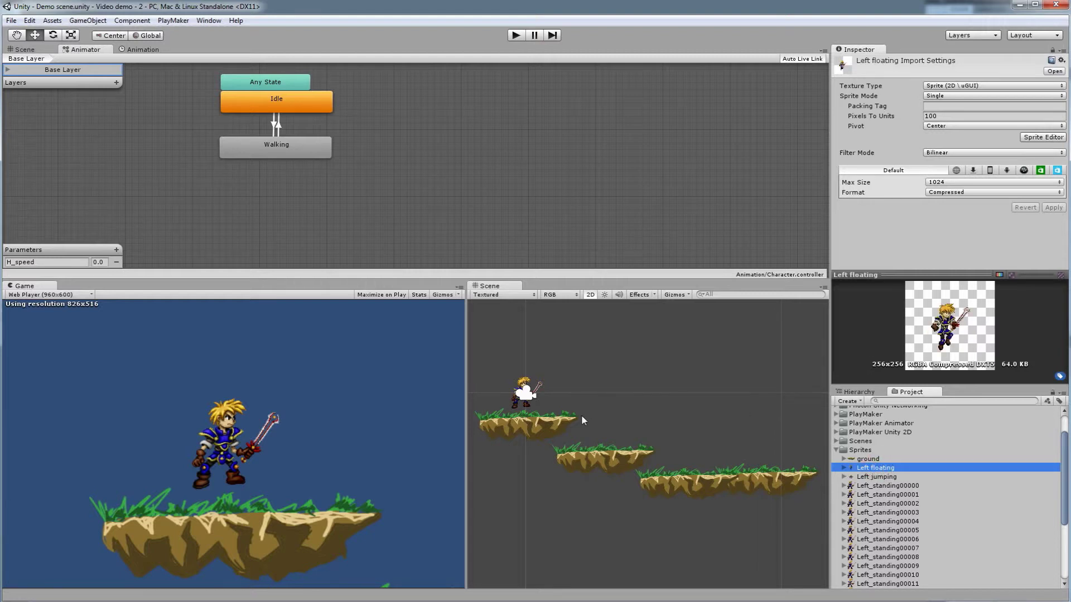
Step: Display the Character object's clips in the Animation timeline
left_click(140, 51)
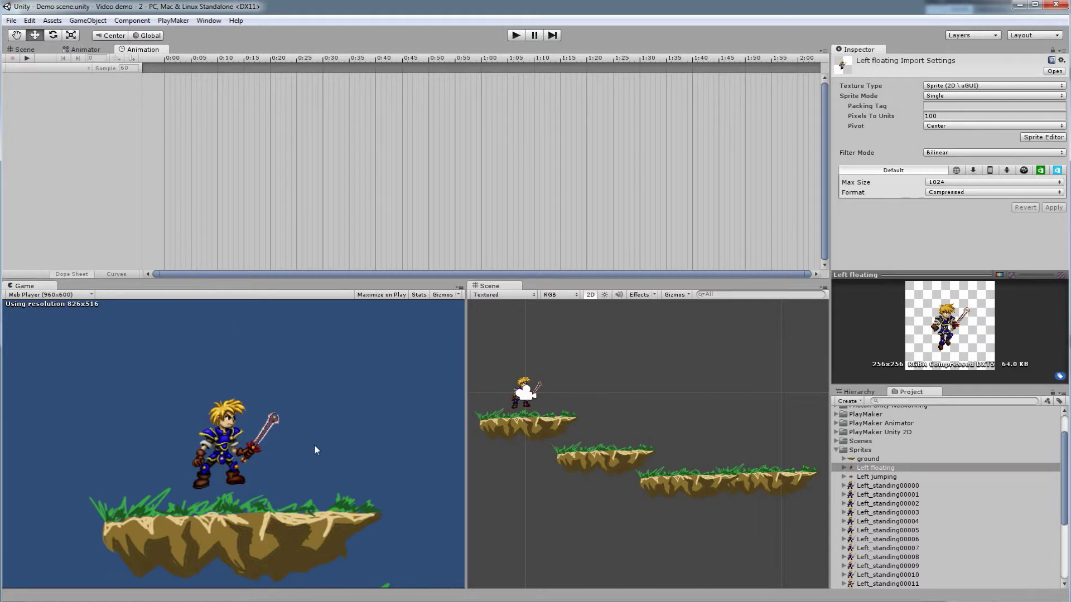
left_click(859, 393)
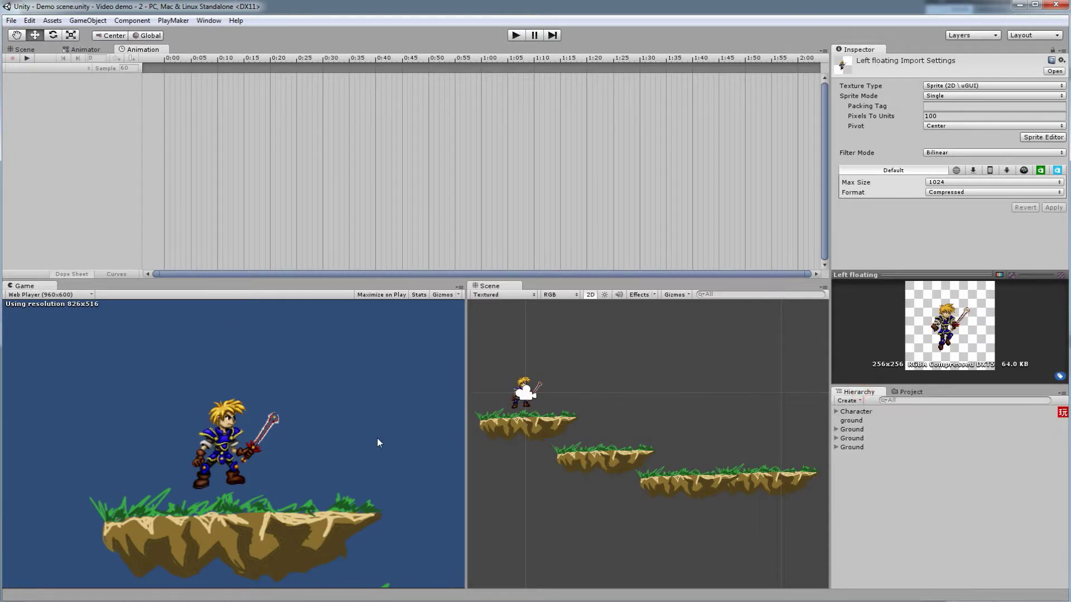
left_click(857, 412)
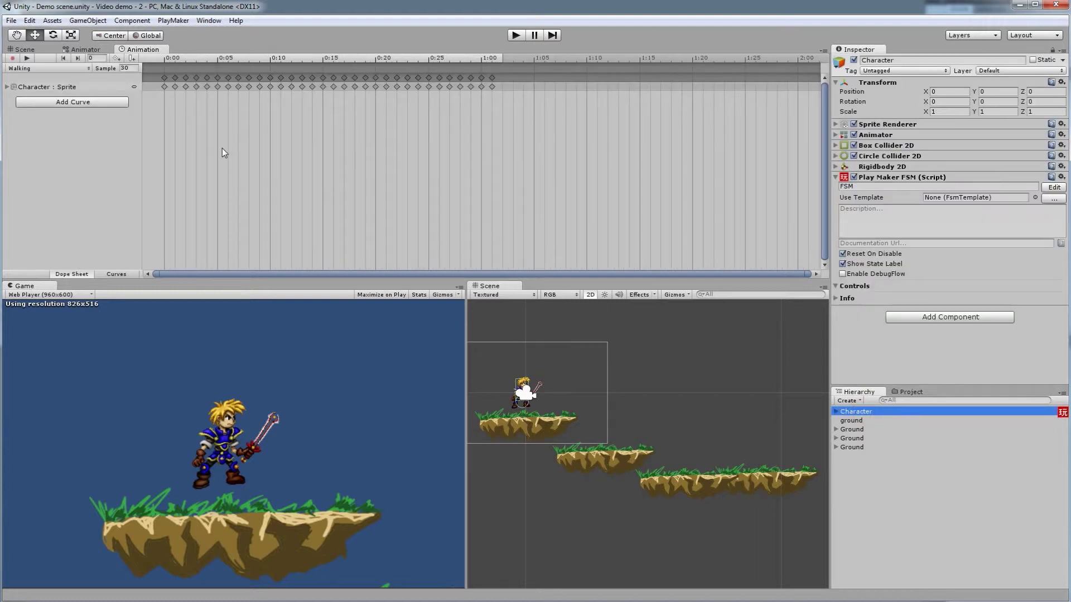
Step: Create a new animation clip for the Character named floating and save it in the Animation folder
left_click(68, 67)
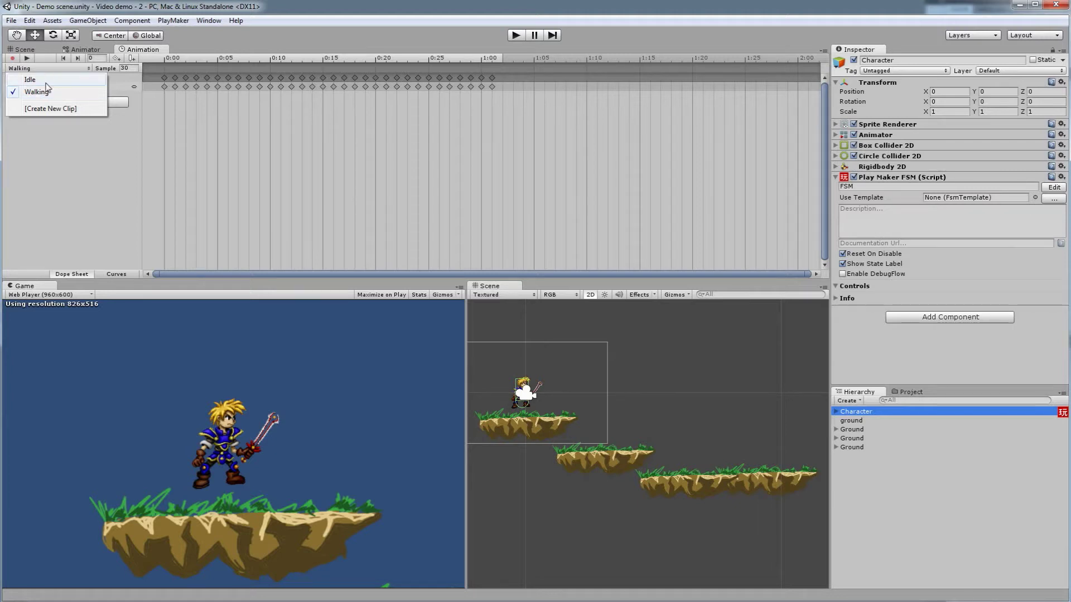
left_click(52, 109)
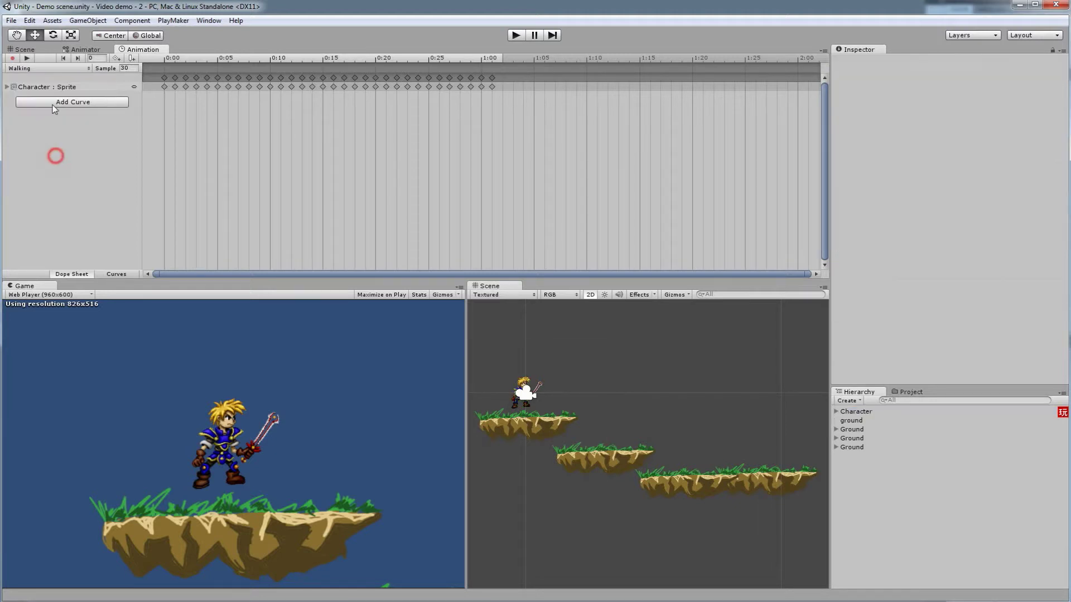
left_click(32, 70)
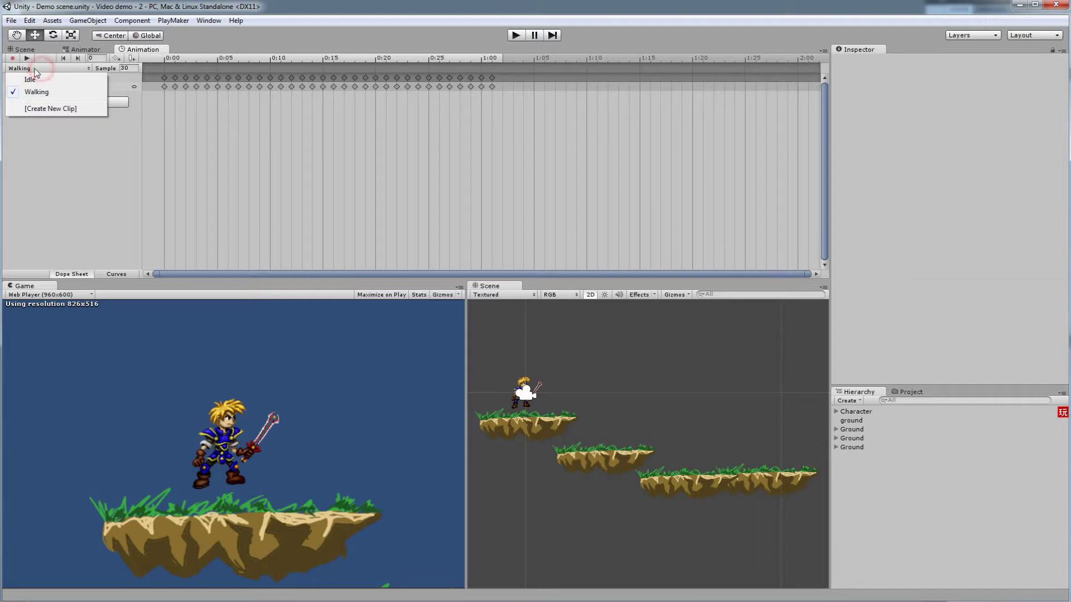
left_click(48, 109)
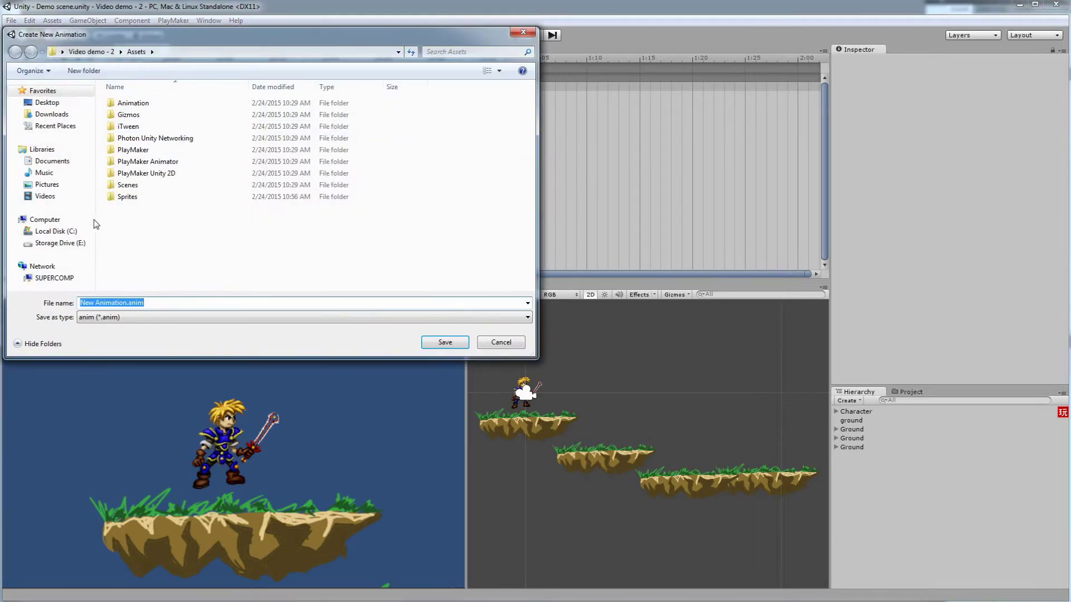
double_click(141, 104)
left_click(158, 302)
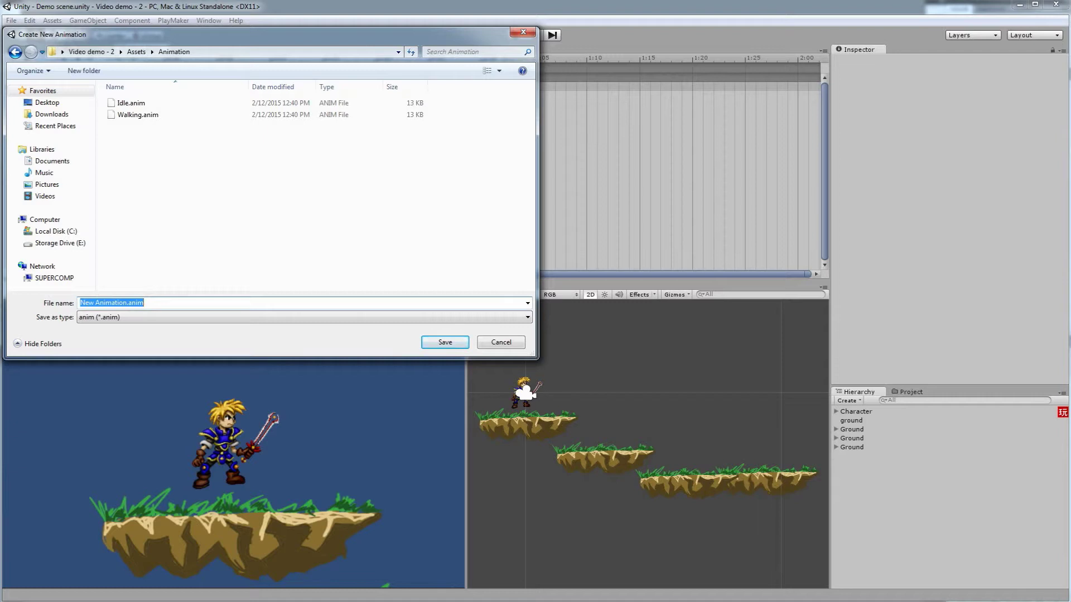
type("f")
left_click(444, 342)
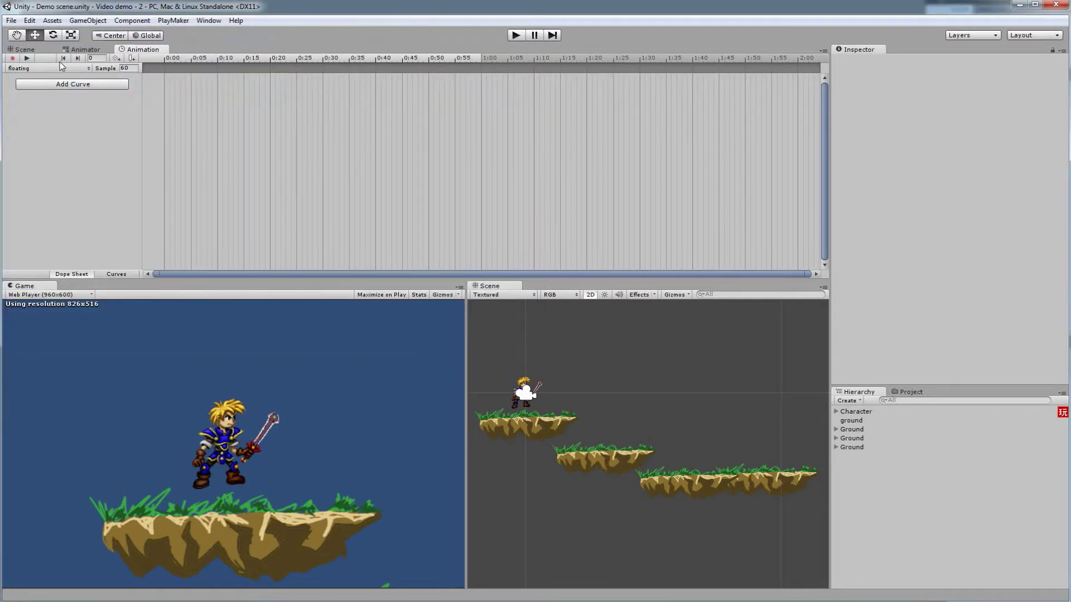
Step: Add the Left floating sprite from the Sprites folder as the first keyframe of the floating clip
left_click(901, 392)
left_click(866, 469)
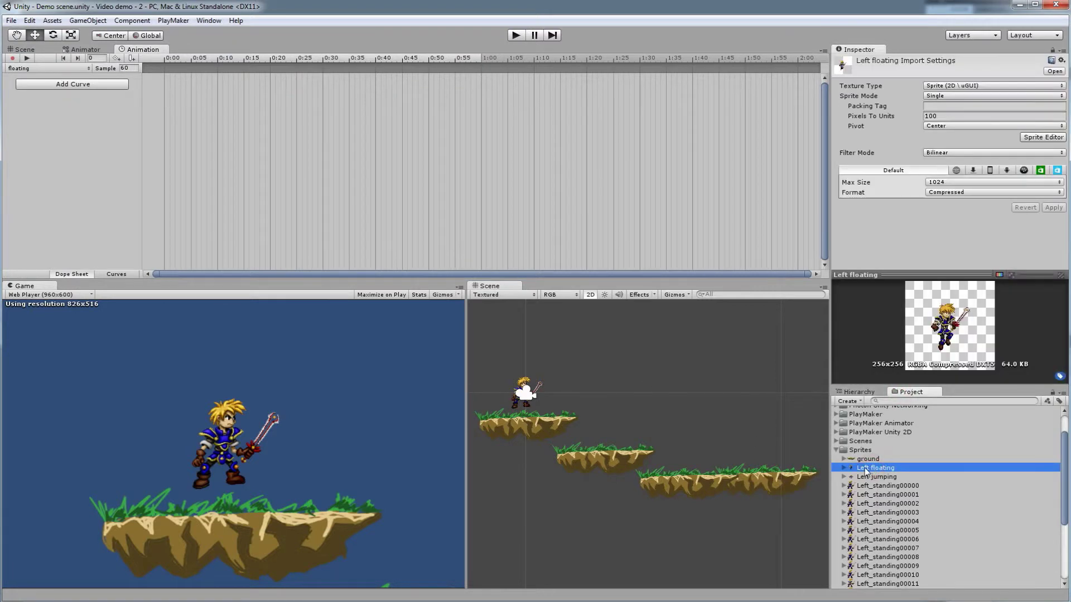
left_click_drag(871, 472, 196, 119)
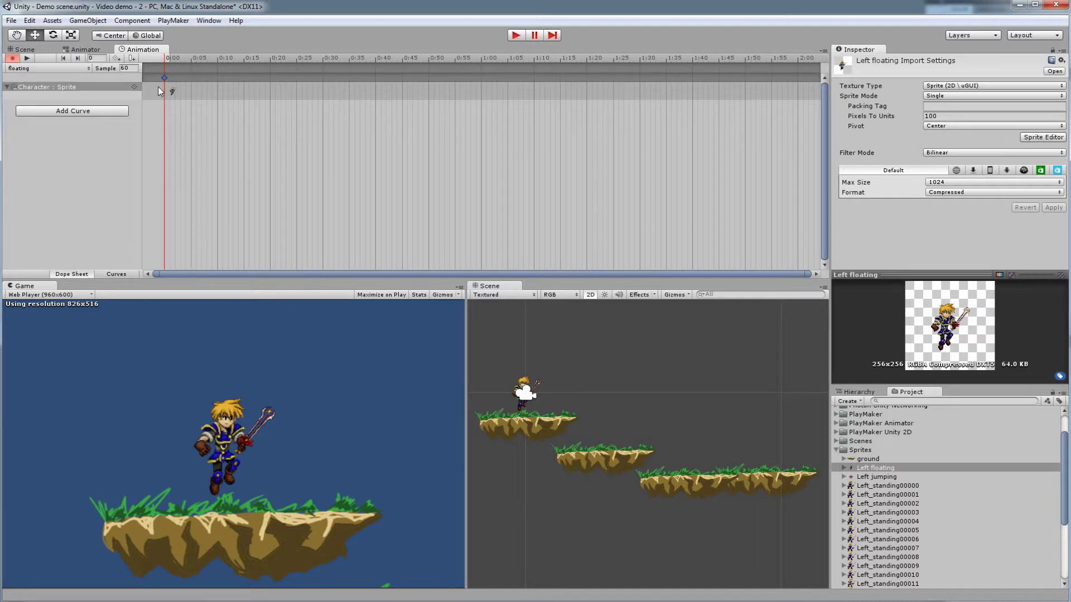
Step: Create a new animation clip for the Character named jumping and save it in the Animation folder
left_click(56, 68)
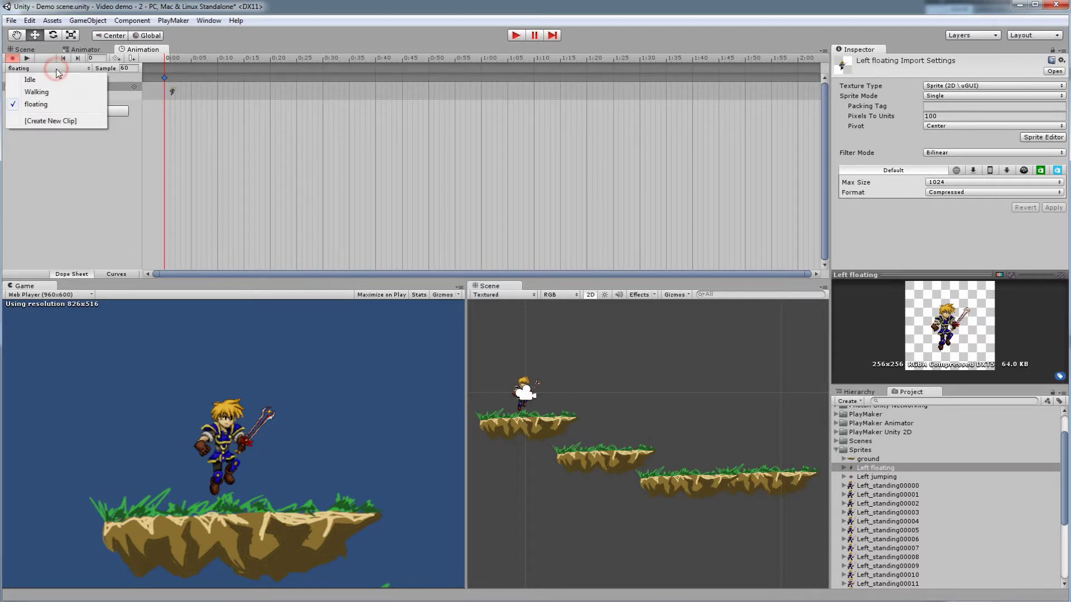
left_click(55, 121)
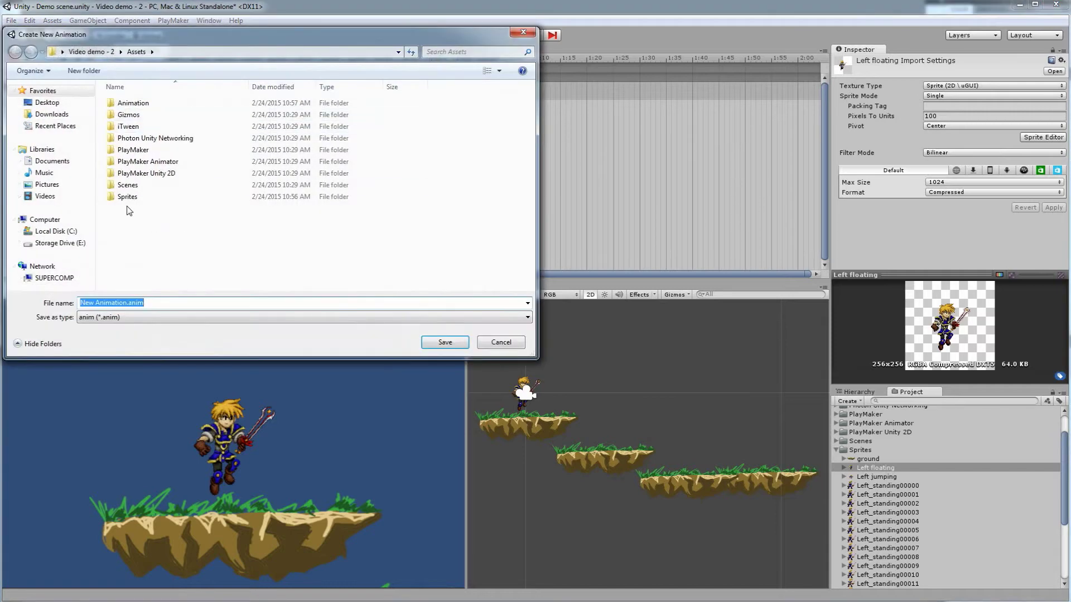
double_click(129, 103)
key("Tab")
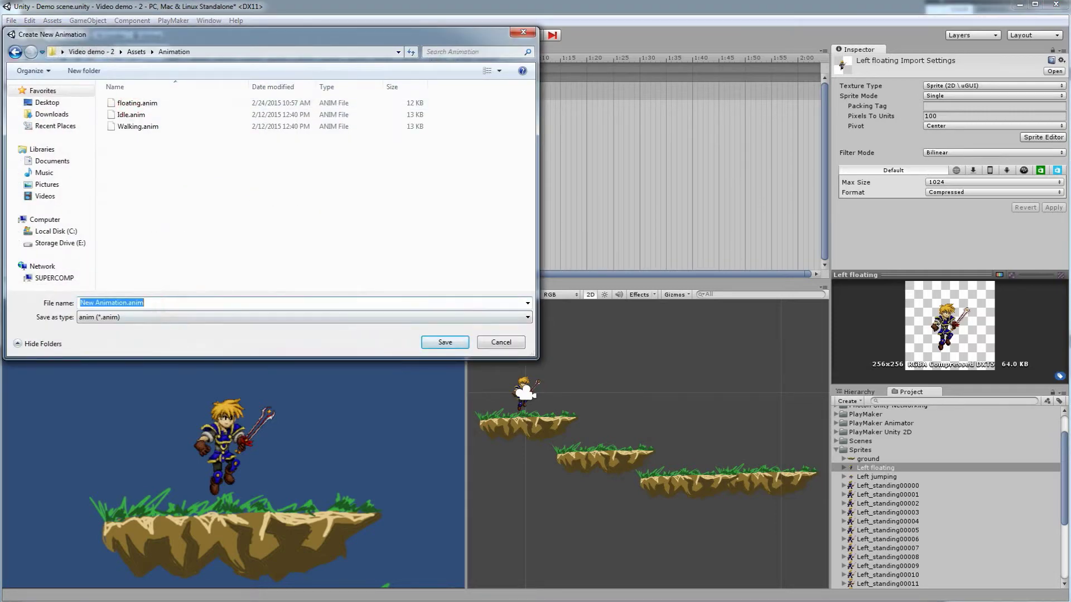
type("jum")
left_click(453, 343)
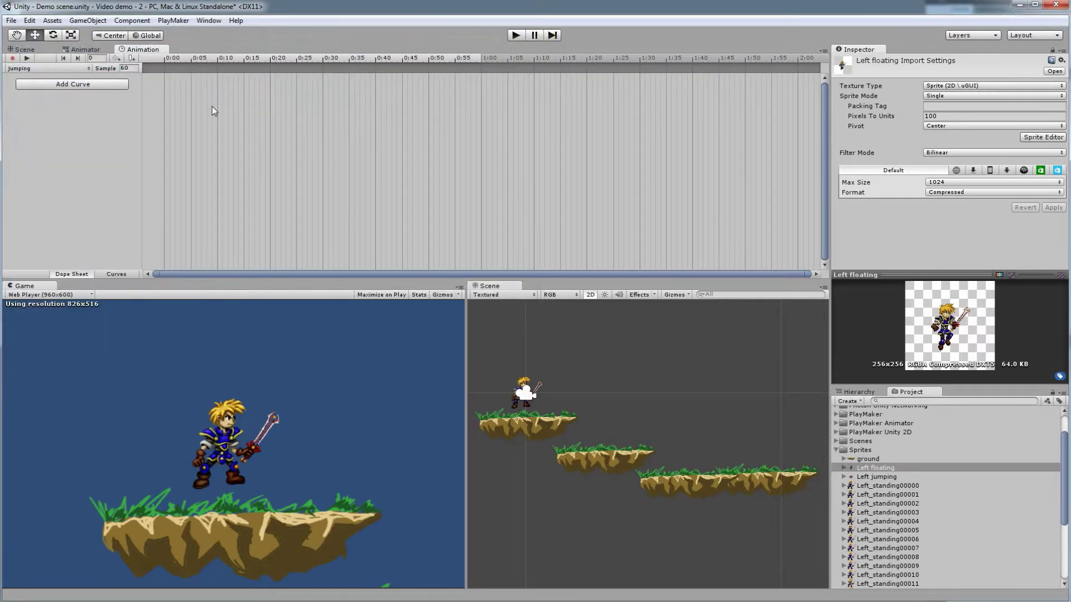
Step: Add the Left jumping sprite to the start of the jumping clip and add a second sprite keyframe at frame 4
left_click(877, 477)
left_click_drag(879, 479, 413, 178)
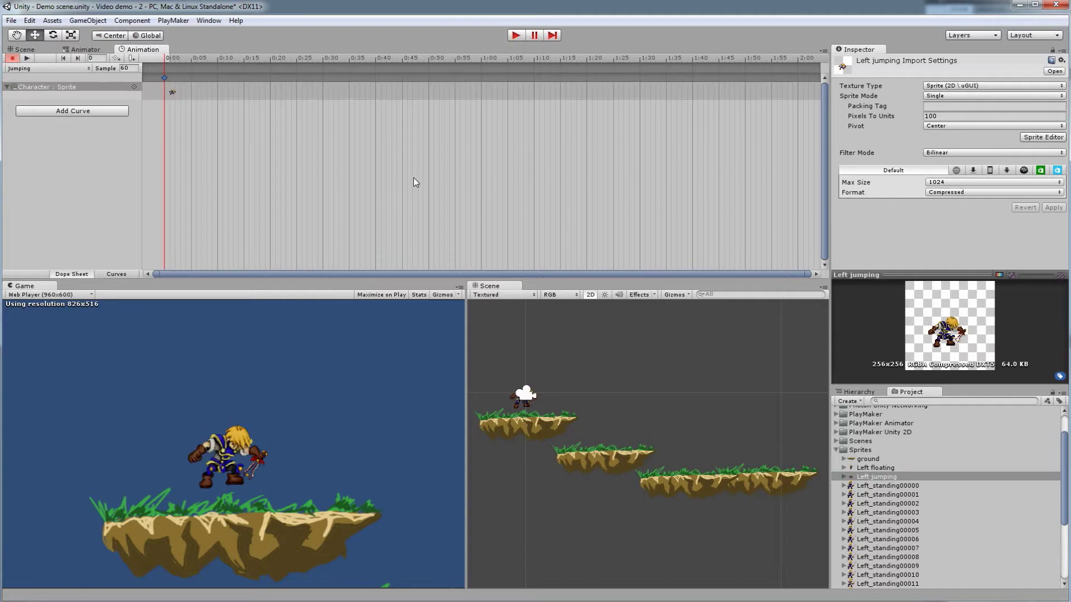
left_click(186, 83)
right_click(186, 82)
left_click(205, 90)
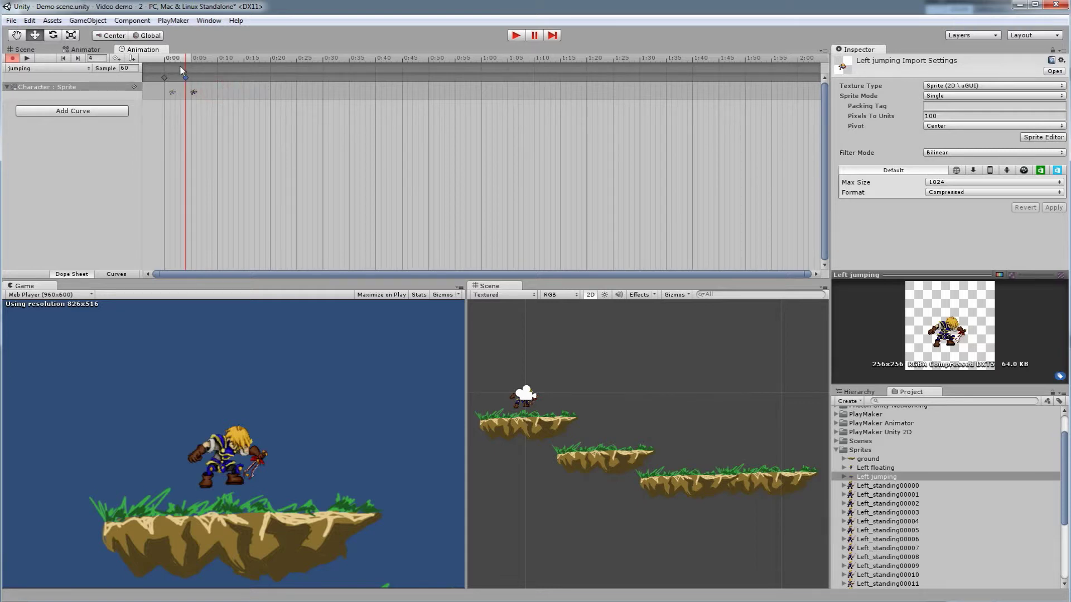
Step: Scrub through the jumping clip's timeline and play the clip to preview the jumping pose
left_click_drag(185, 78, 159, 58)
left_click_drag(159, 61, 199, 66)
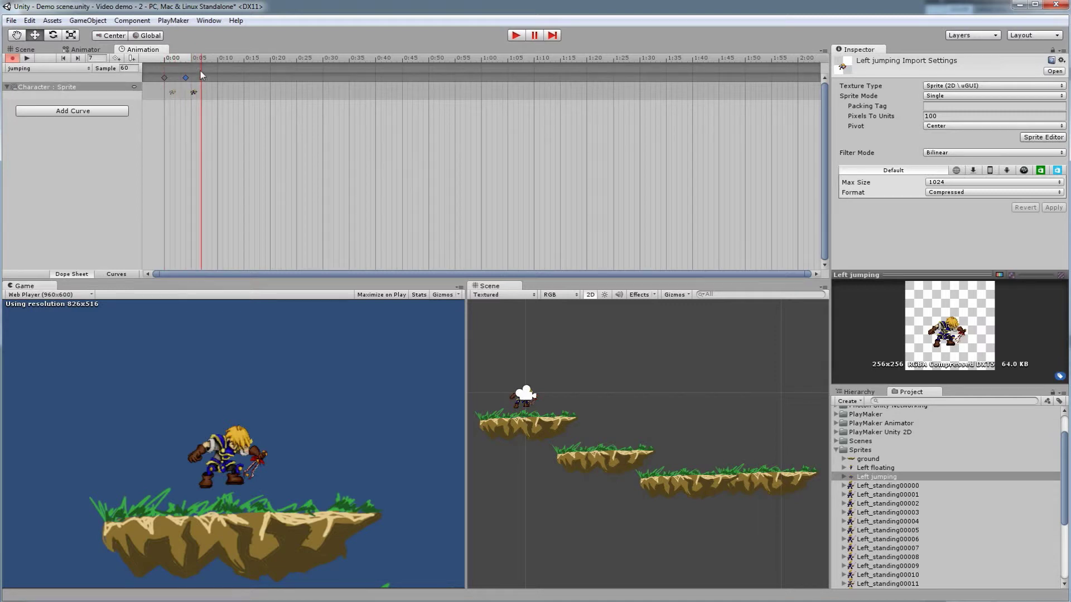
left_click(515, 37)
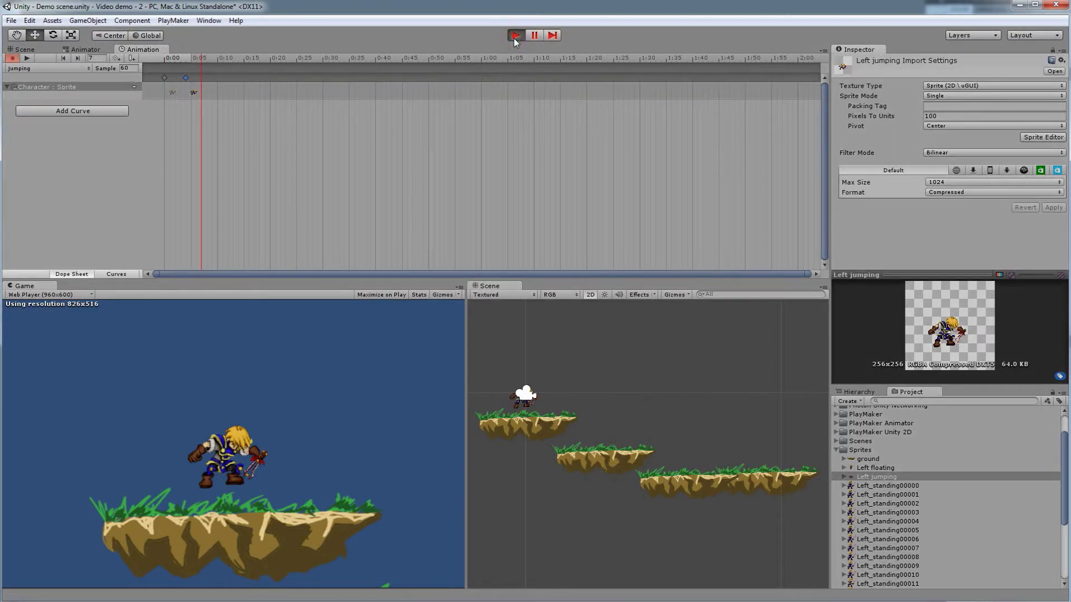
left_click(517, 38)
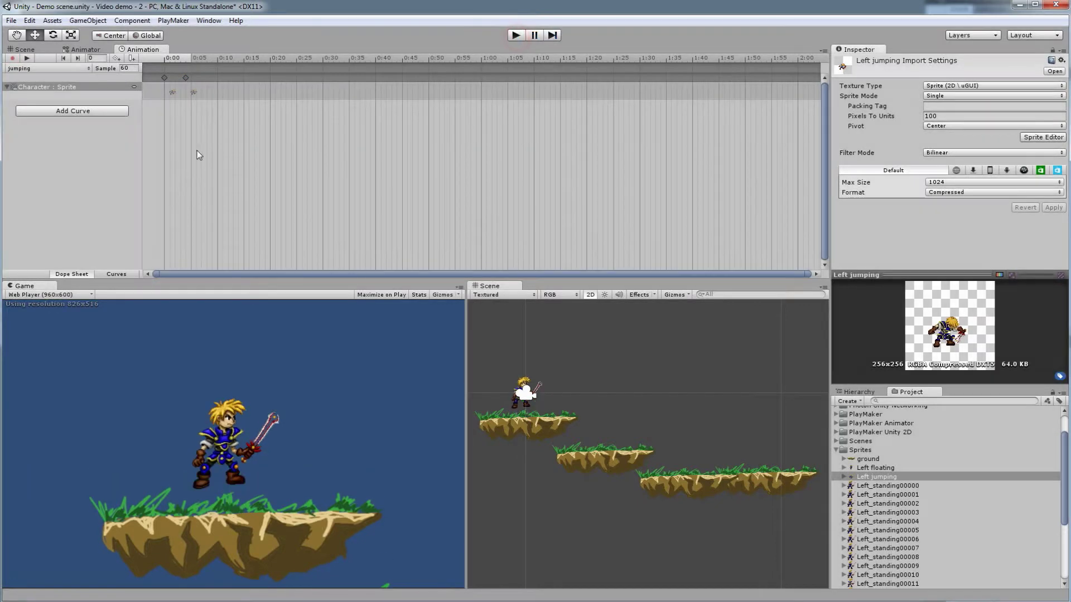
left_click(26, 58)
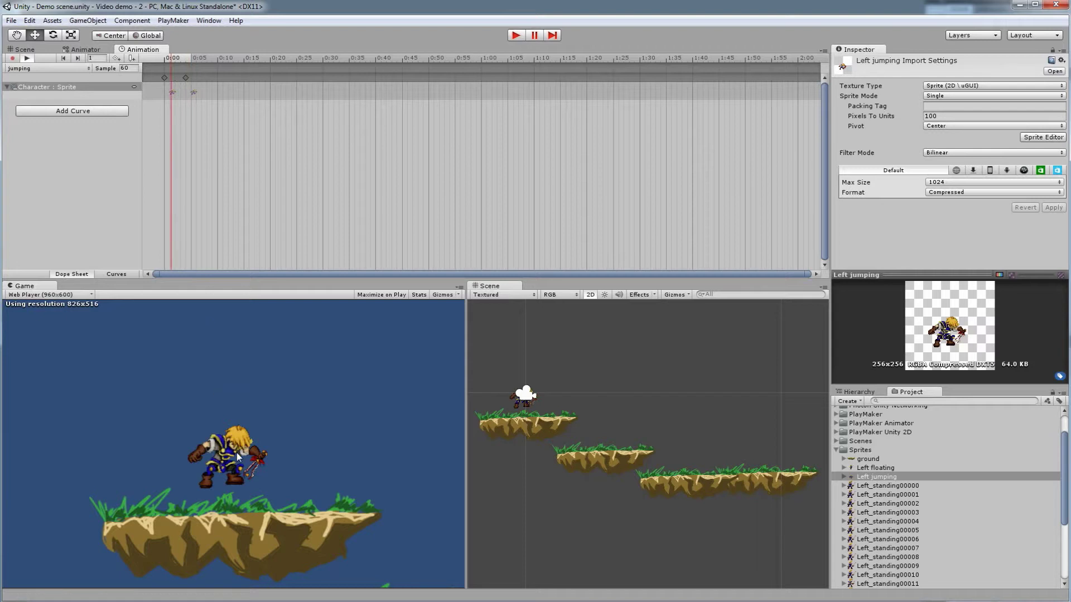
left_click(205, 158)
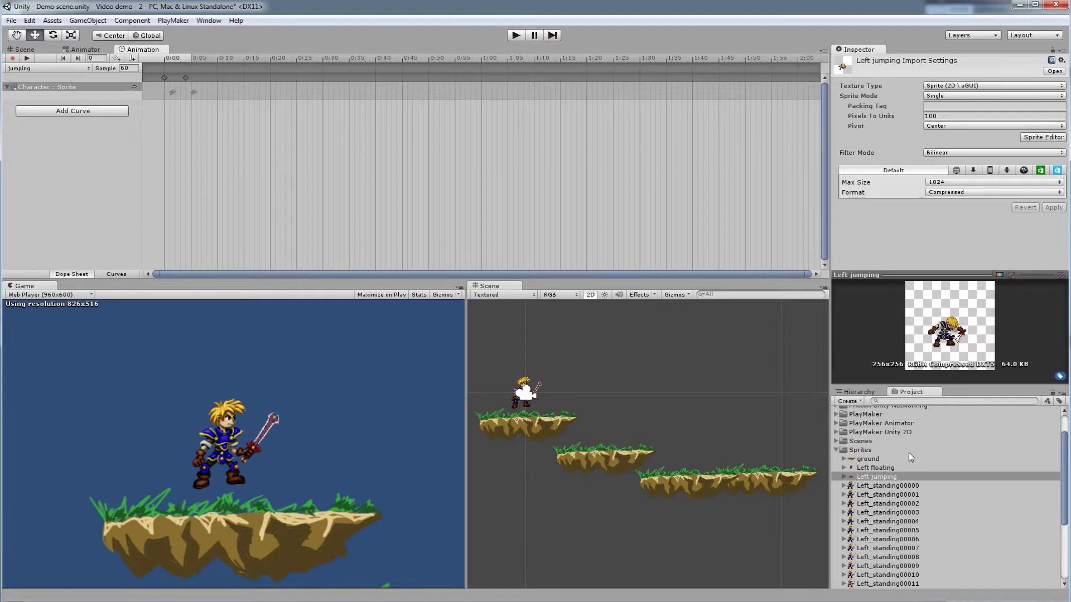
Step: Collapse the Sprites folder and check the Character's list of animation clips
left_click(836, 450)
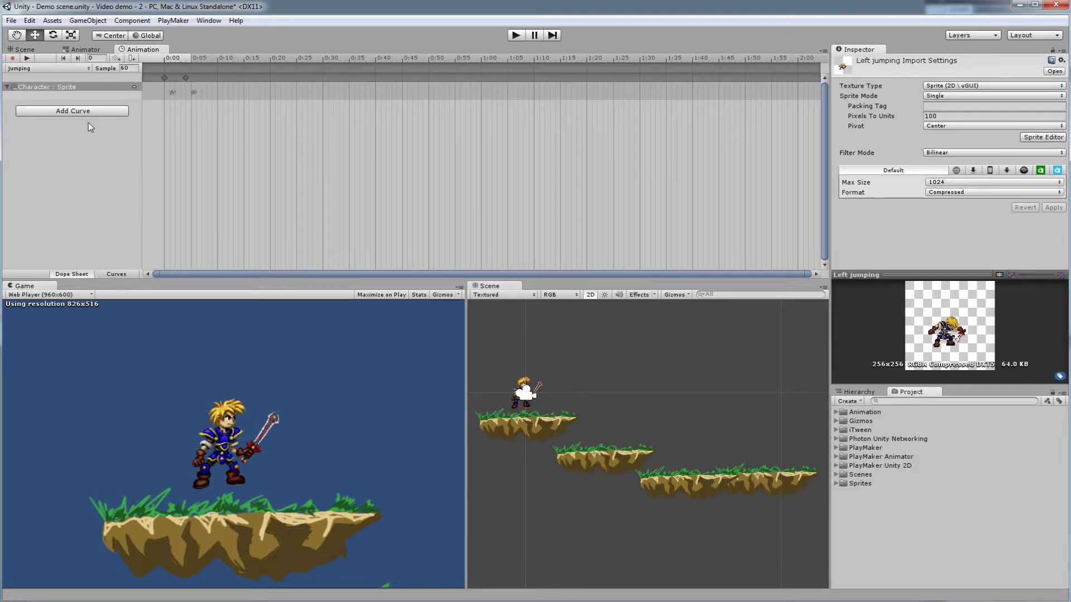
left_click(71, 68)
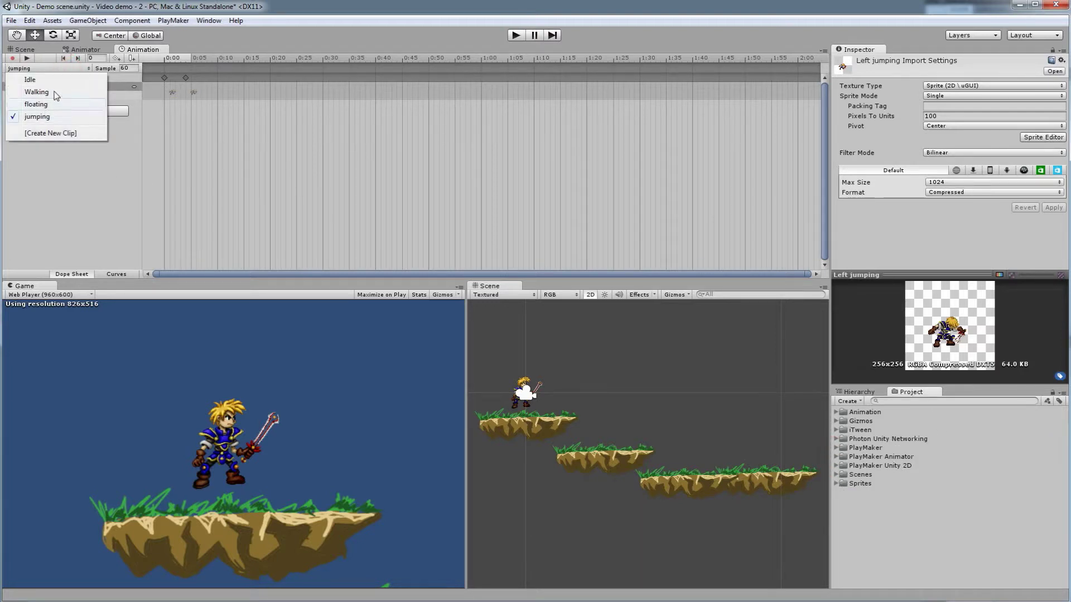
left_click(65, 185)
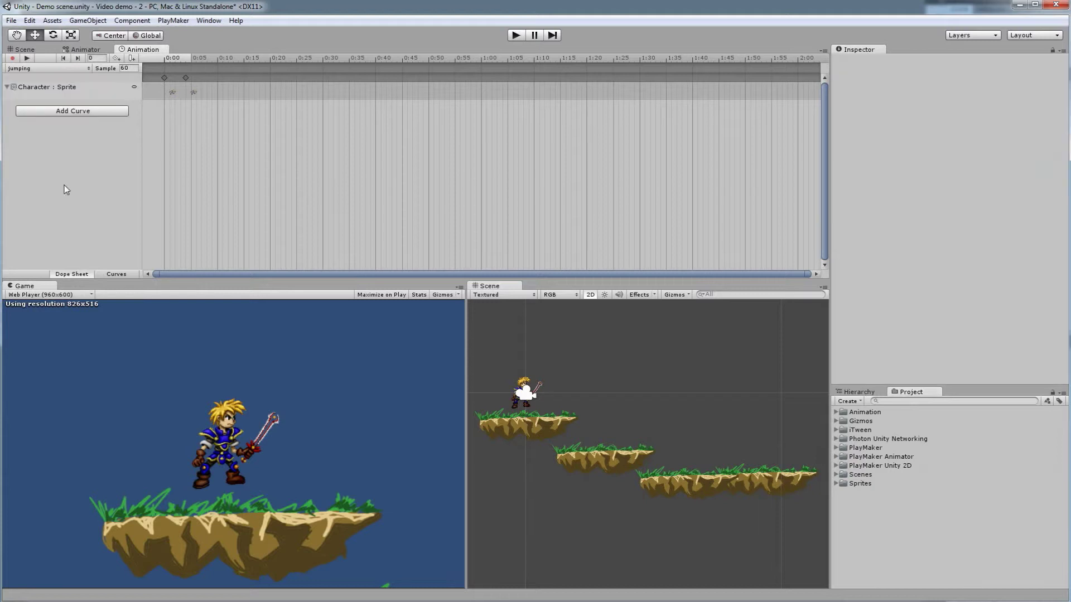
Step: Display the Character's Animator state graph and review the settings of its Animator component
left_click(858, 393)
left_click(856, 411)
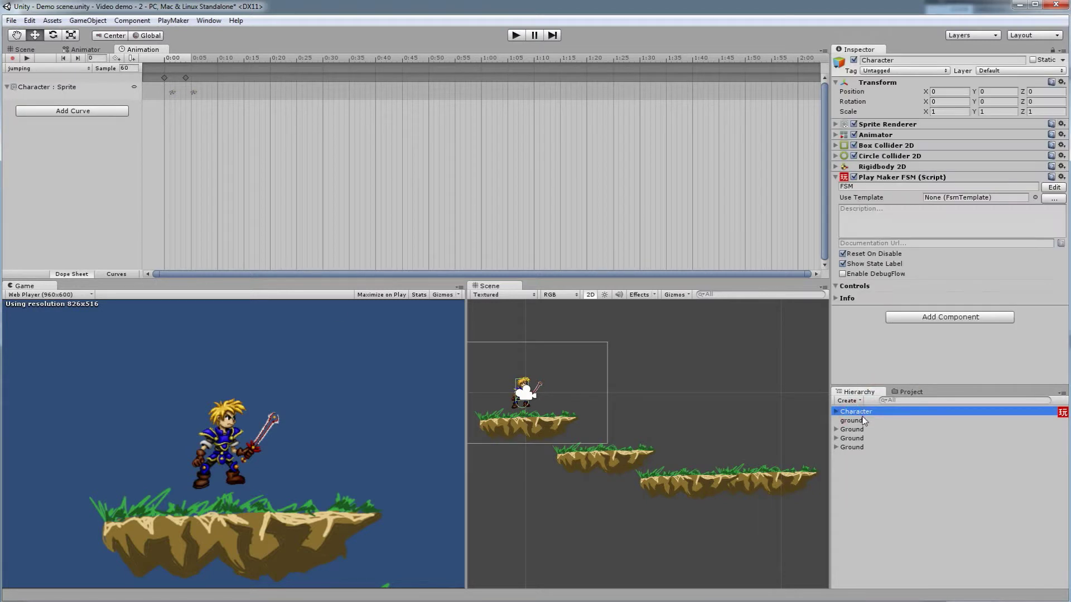
left_click(84, 50)
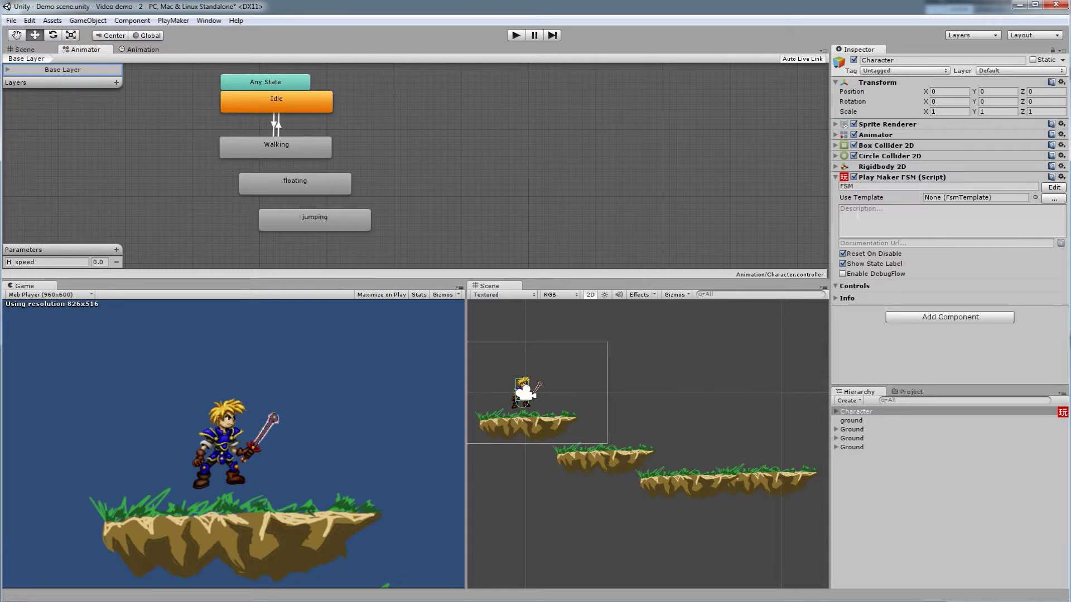
left_click(838, 135)
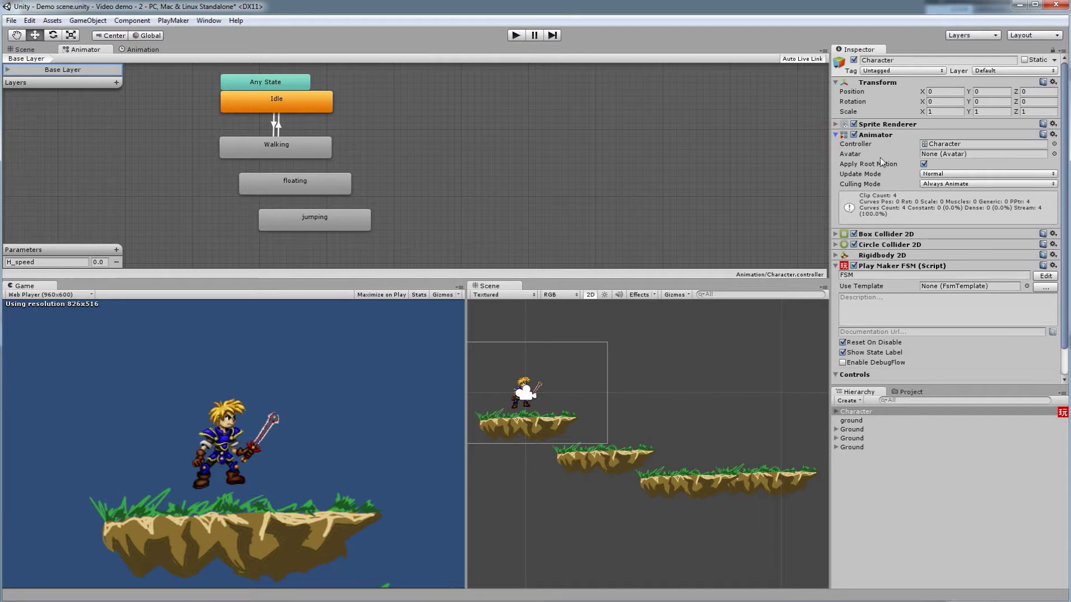
left_click(840, 135)
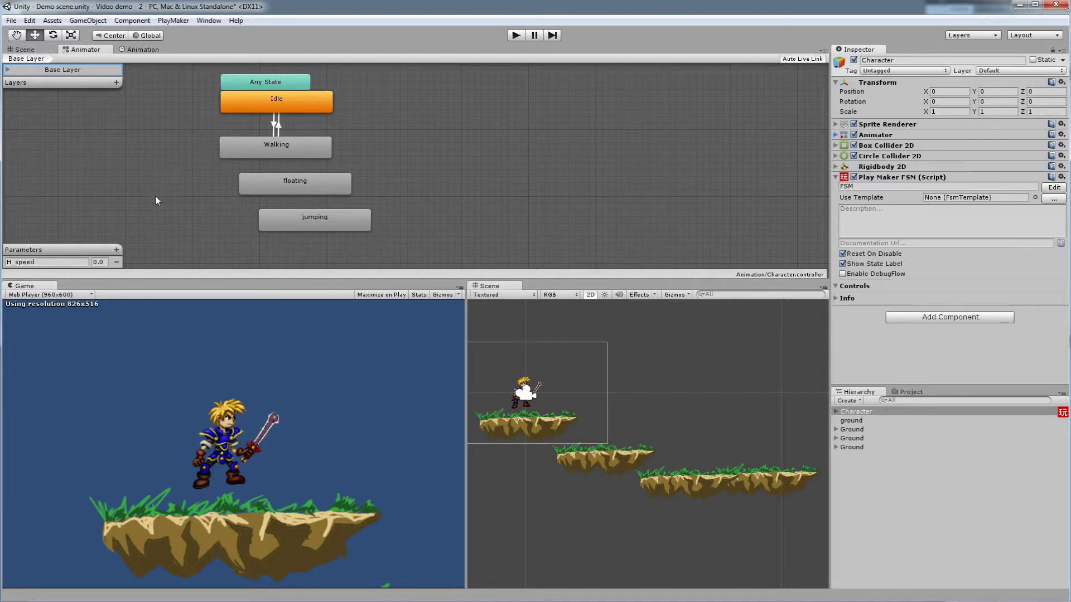
Step: Add a Bool parameter named grounded to the Character's animator controller
left_click(116, 250)
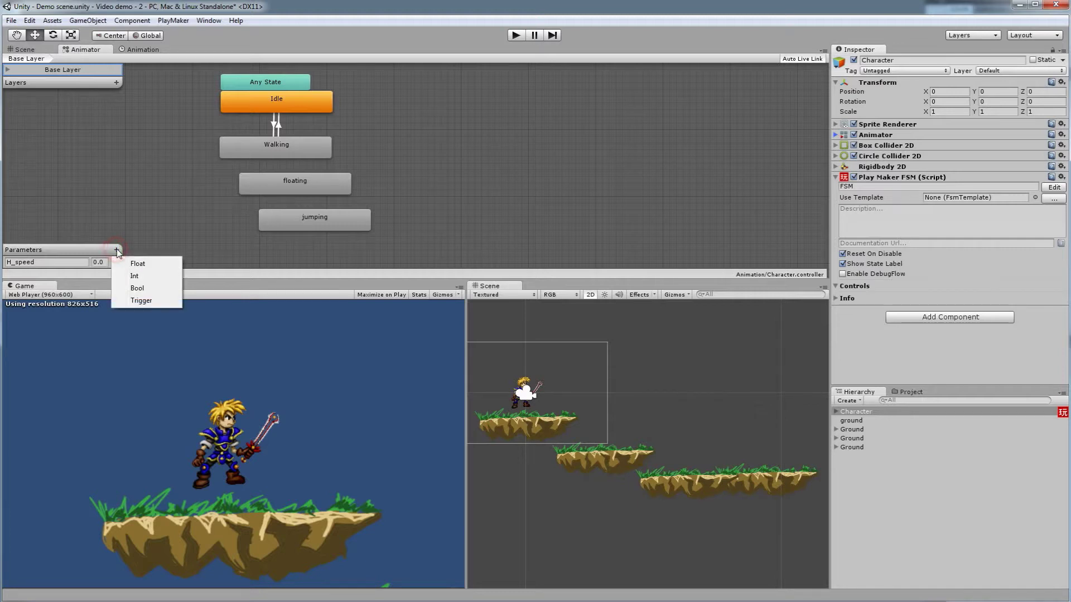
left_click(147, 290)
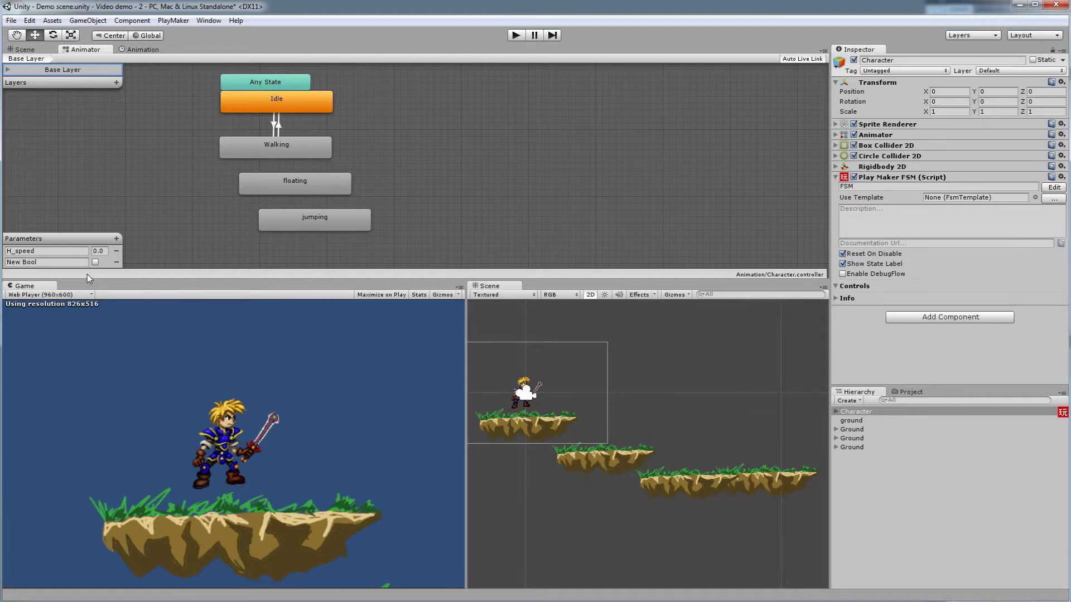
left_click(66, 263)
type("grounded")
Step: Add another animator parameter named jump_button below grounded
left_click(116, 239)
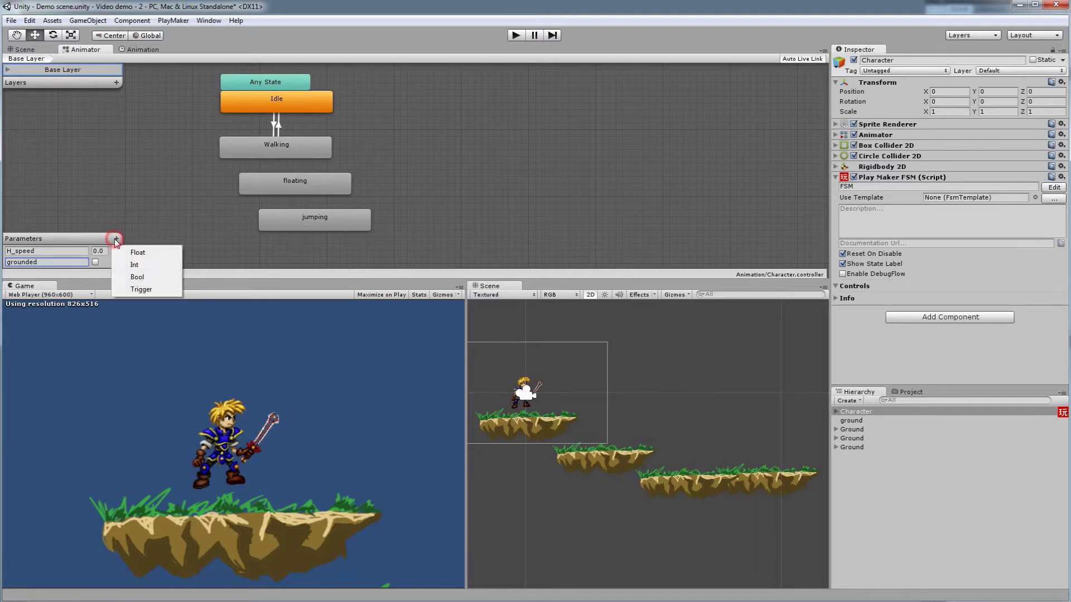
left_click(141, 290)
left_click(56, 263)
type("jump_button")
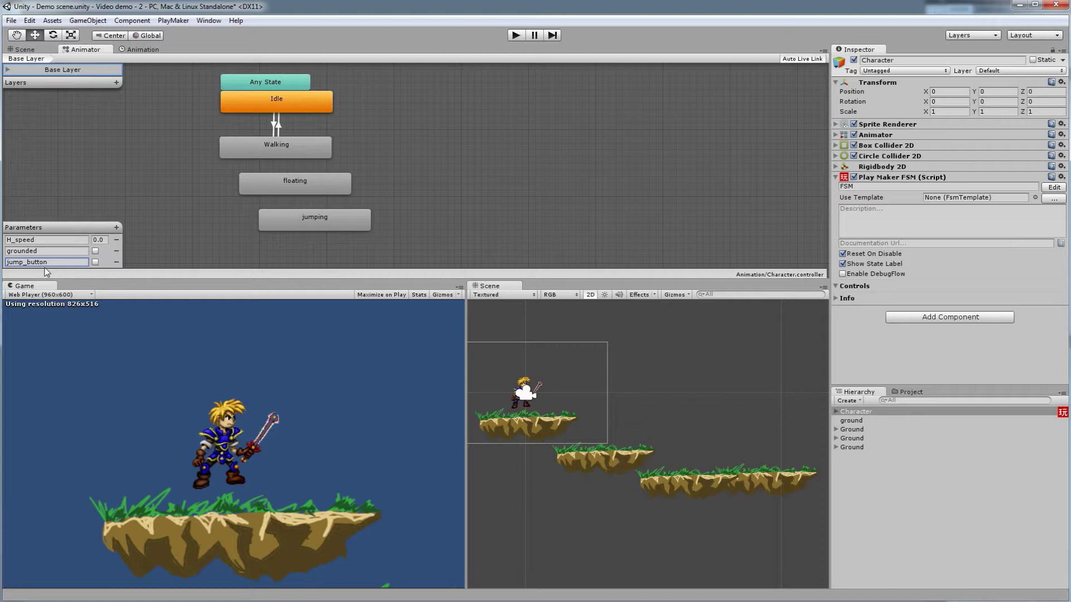
left_click(58, 240)
left_click(196, 212)
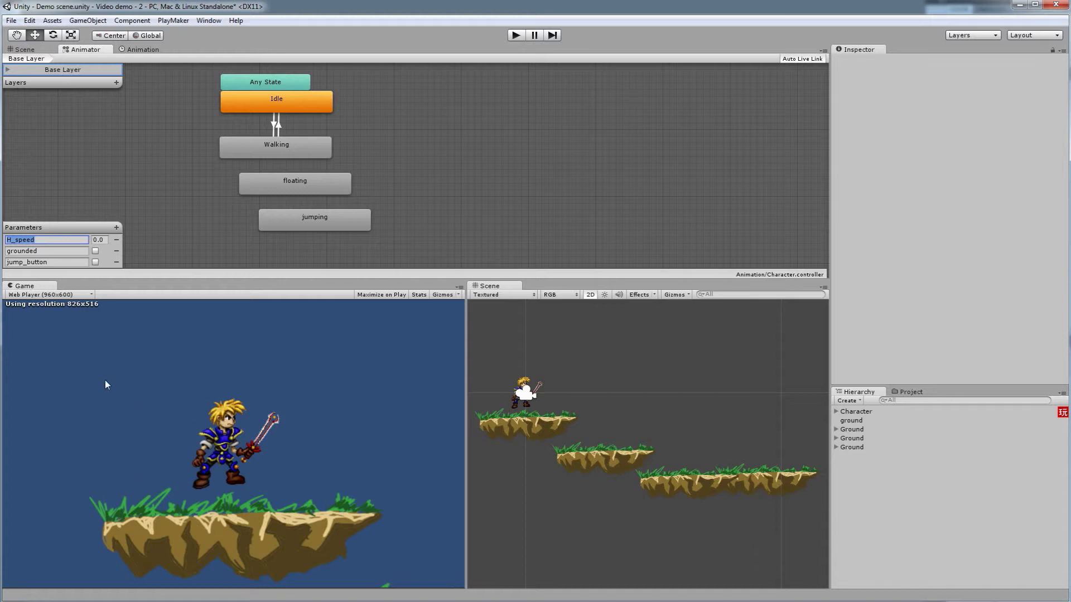
Step: Starting from the ground object under the Character, create a new tag named ground
left_click(342, 523)
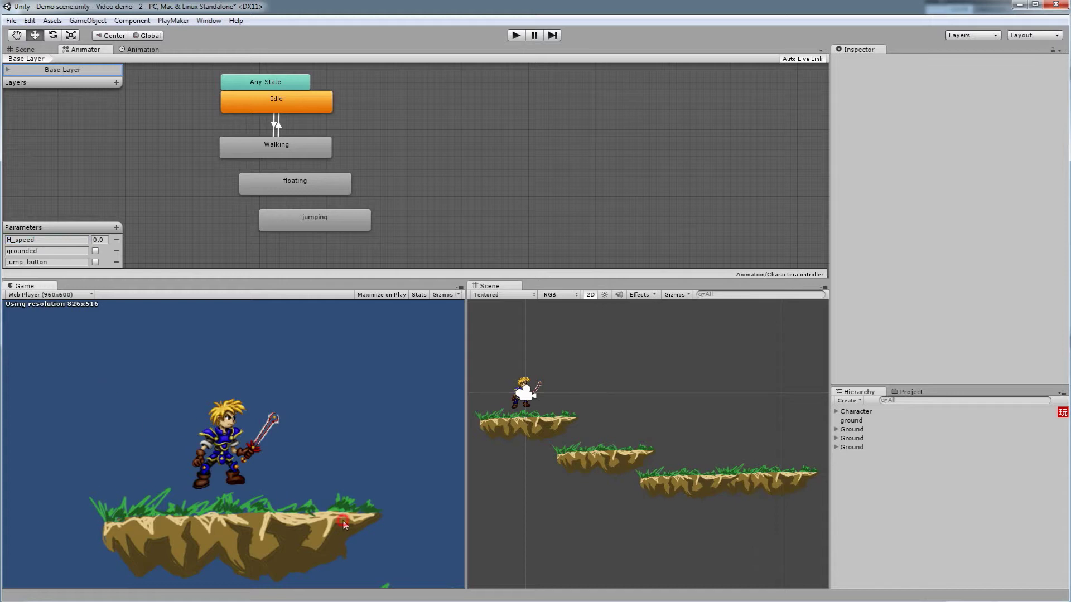
left_click(544, 426)
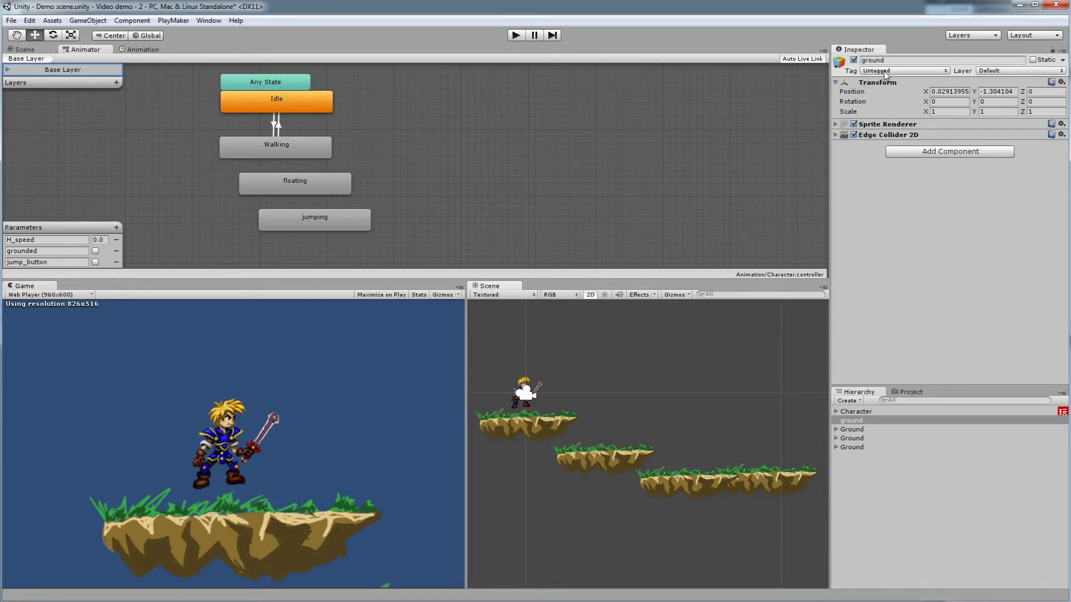
left_click(921, 72)
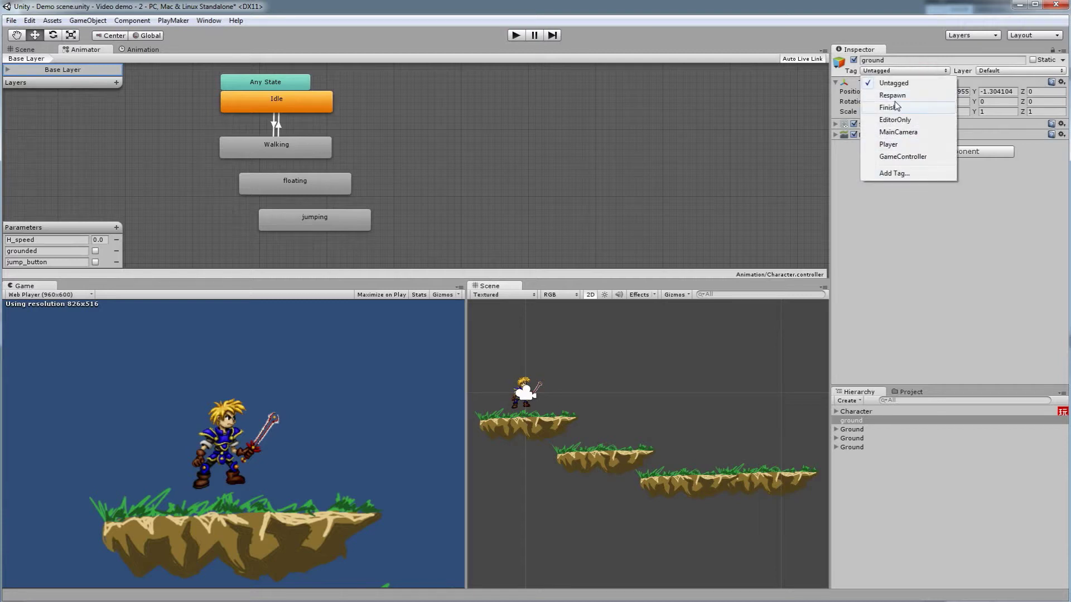
left_click(903, 174)
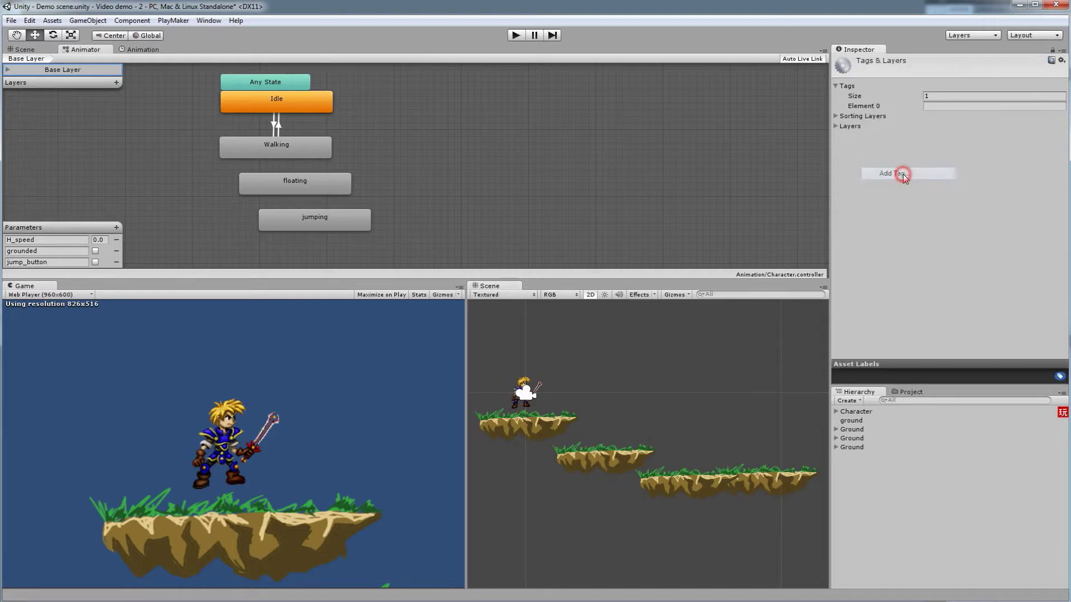
left_click(938, 105)
type("ground")
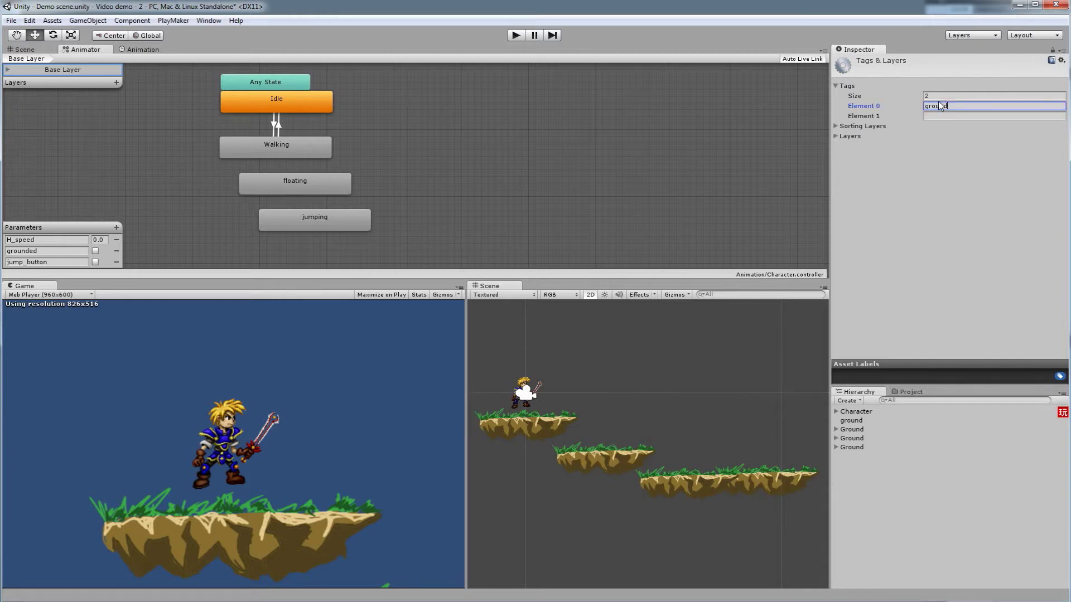
Step: Try a tag list size of 4, and set the size back to 2
left_click(937, 88)
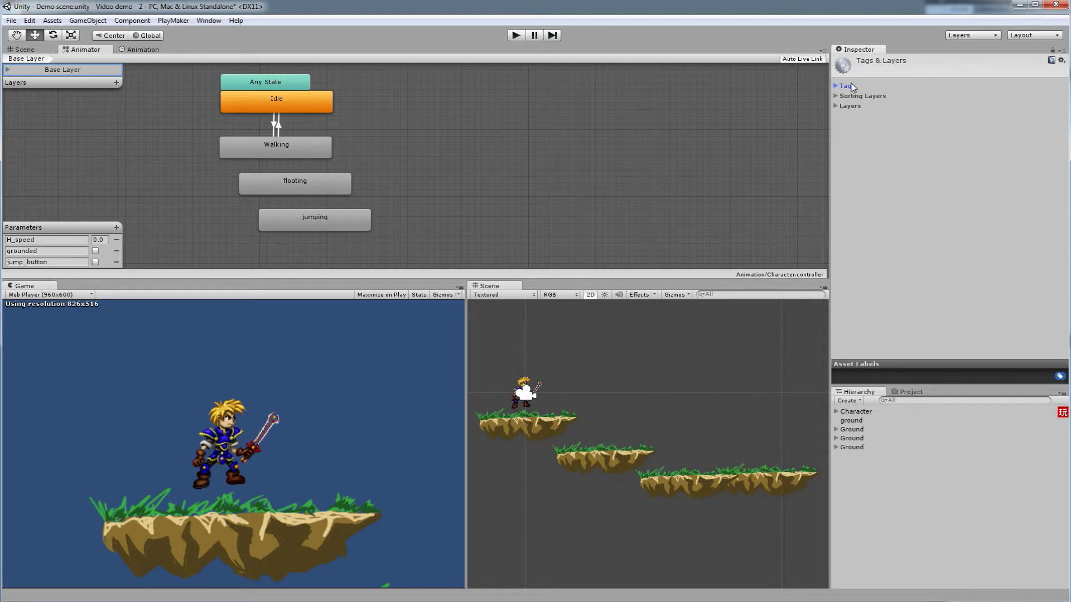
left_click(935, 90)
left_click(935, 96)
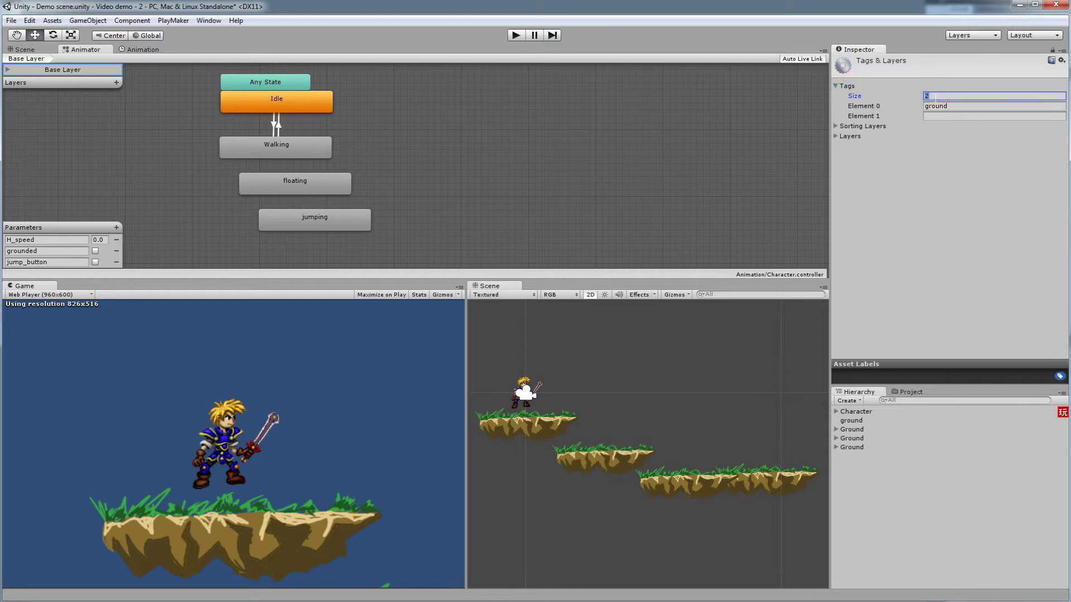
type("4")
key("Return")
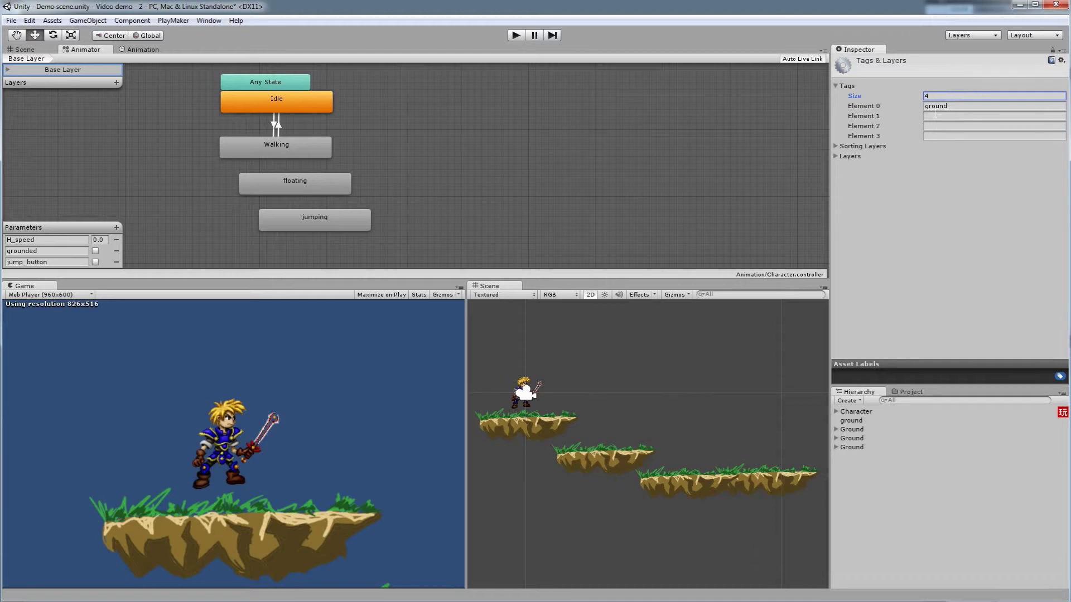
left_click(936, 95)
type("2")
key("Return")
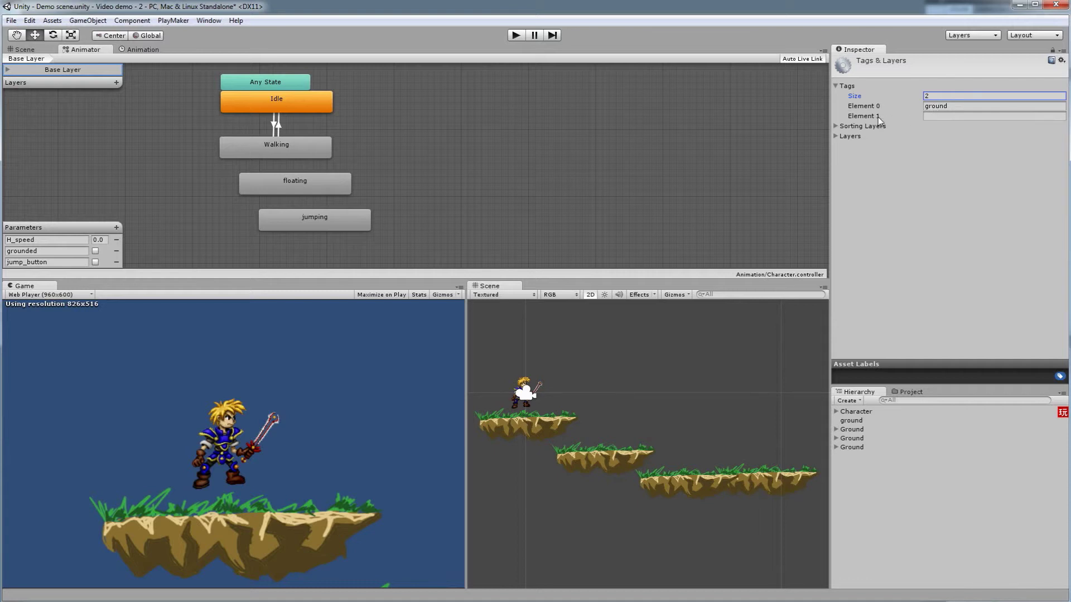
Step: Try to reduce the tag list size to 1 to remove the empty Element 1
left_click(935, 95)
type("1")
key("BackSpace")
key("BackSpace")
type("1")
left_click(956, 105)
left_click(954, 95)
left_click(940, 115)
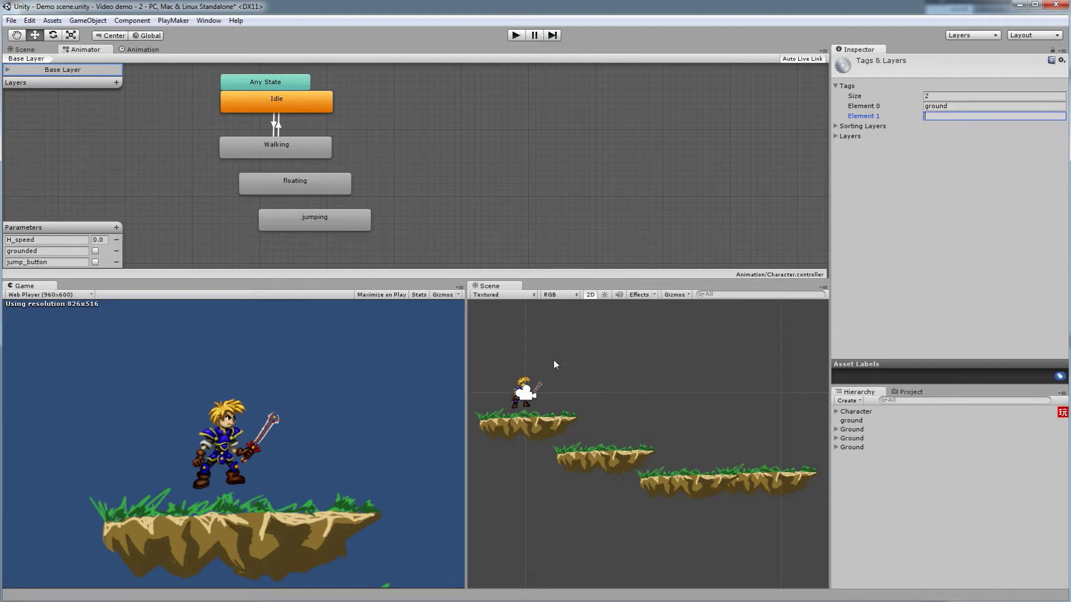
Step: Assign the ground tag to the platform directly under the Character
left_click(561, 427)
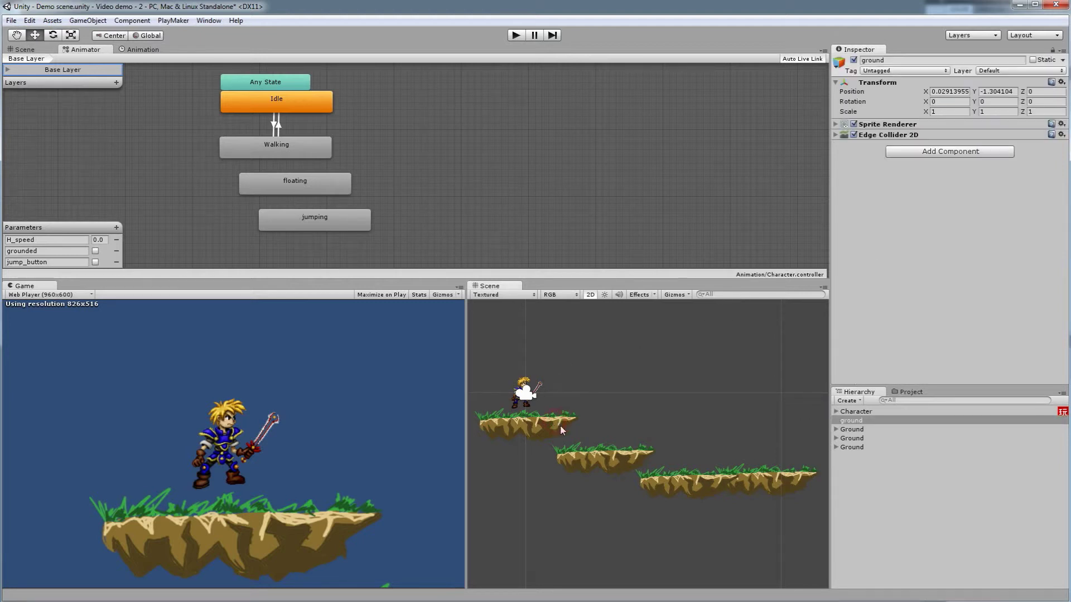
left_click(876, 71)
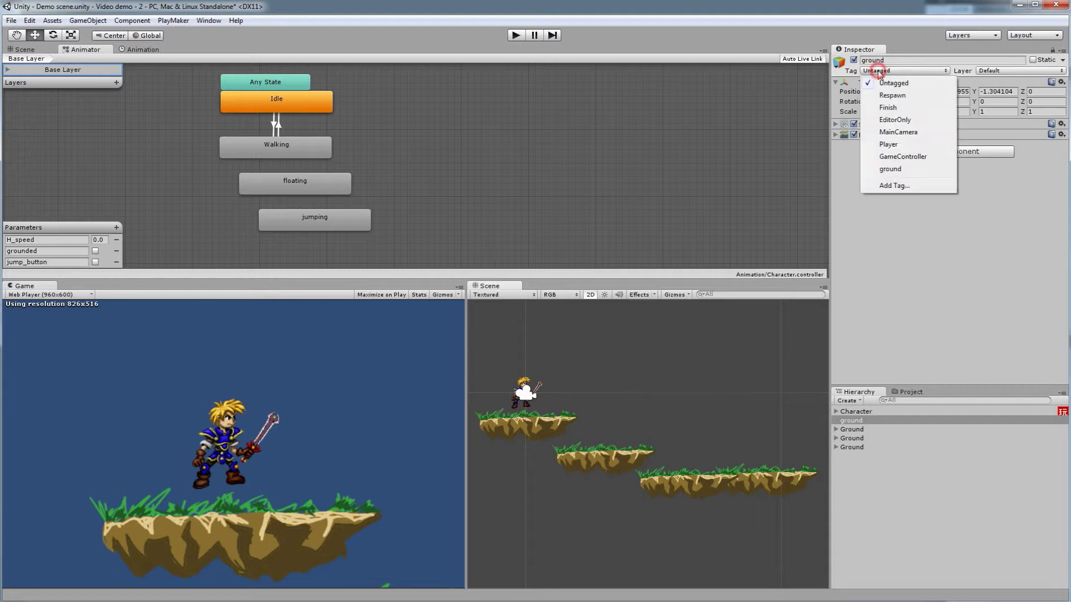
left_click(891, 170)
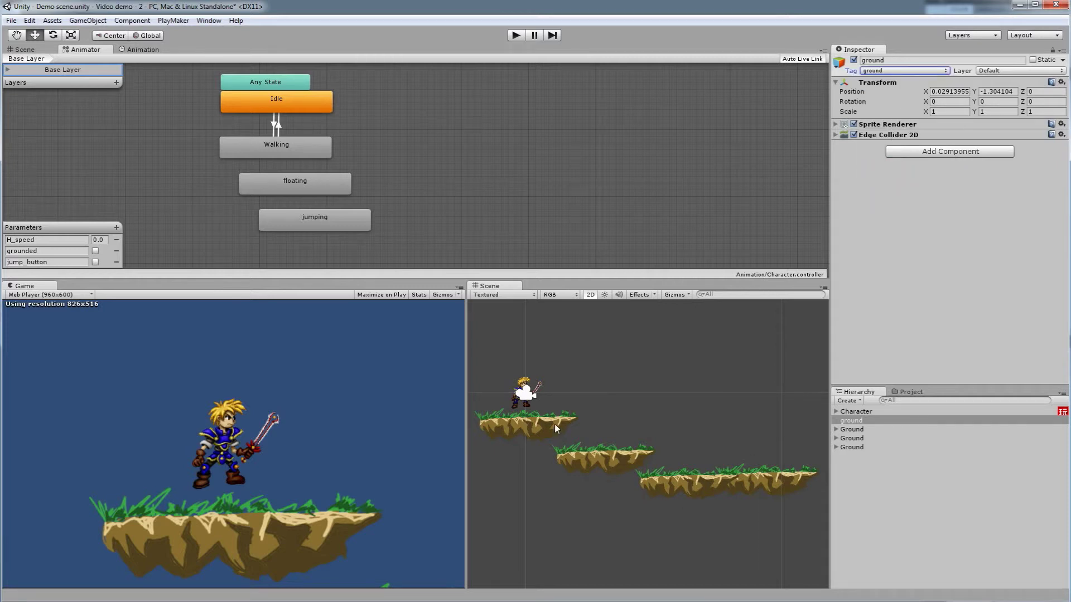
Step: Assign the ground tag to the ground child object of the second platform, not to its Ground parent
left_click(626, 456)
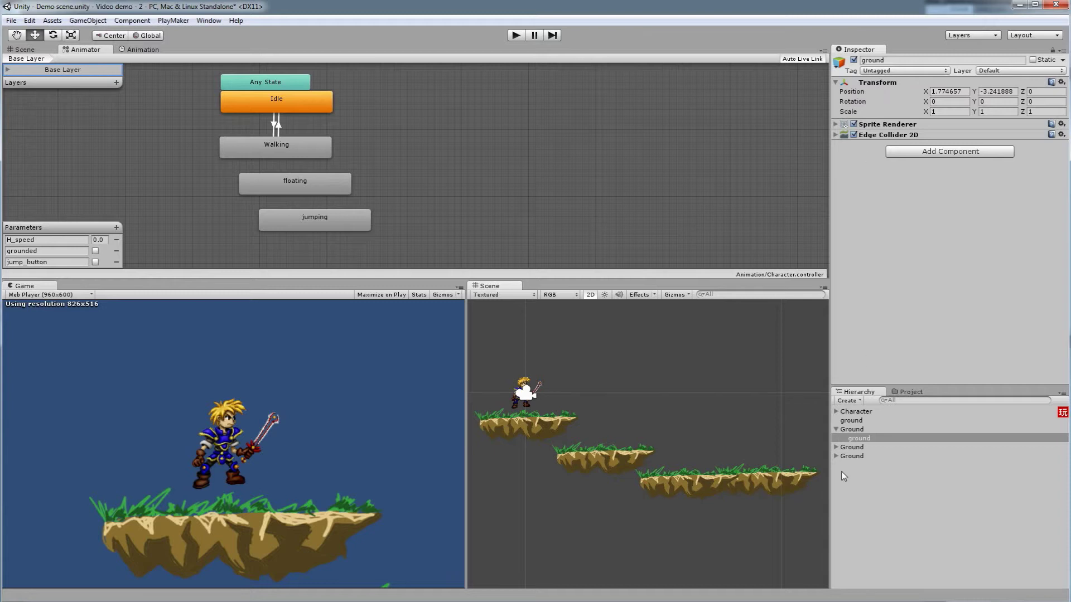
left_click(852, 430)
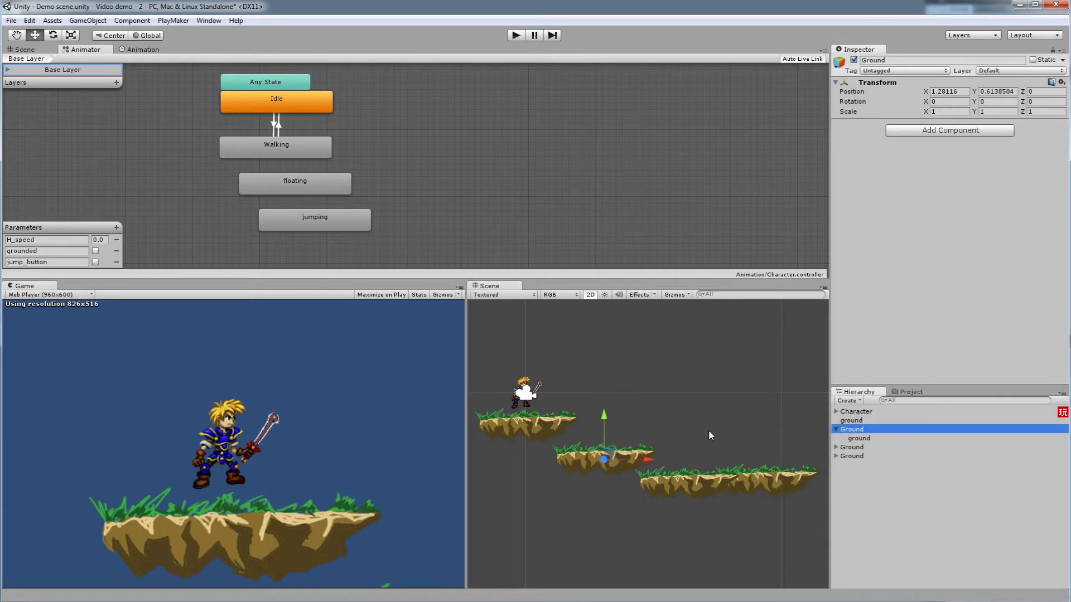
left_click(858, 439)
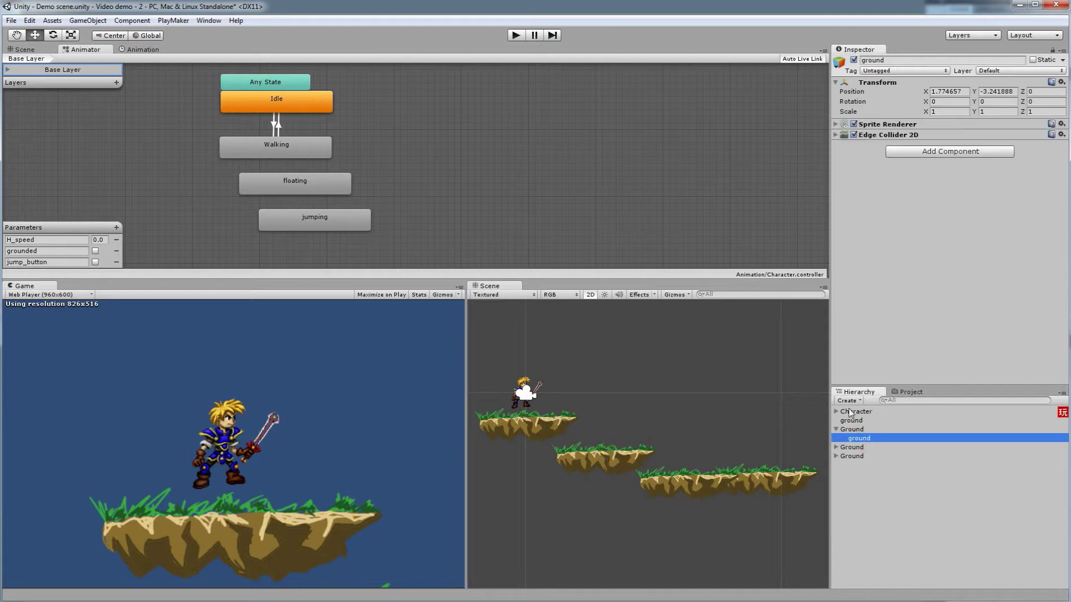
left_click(886, 70)
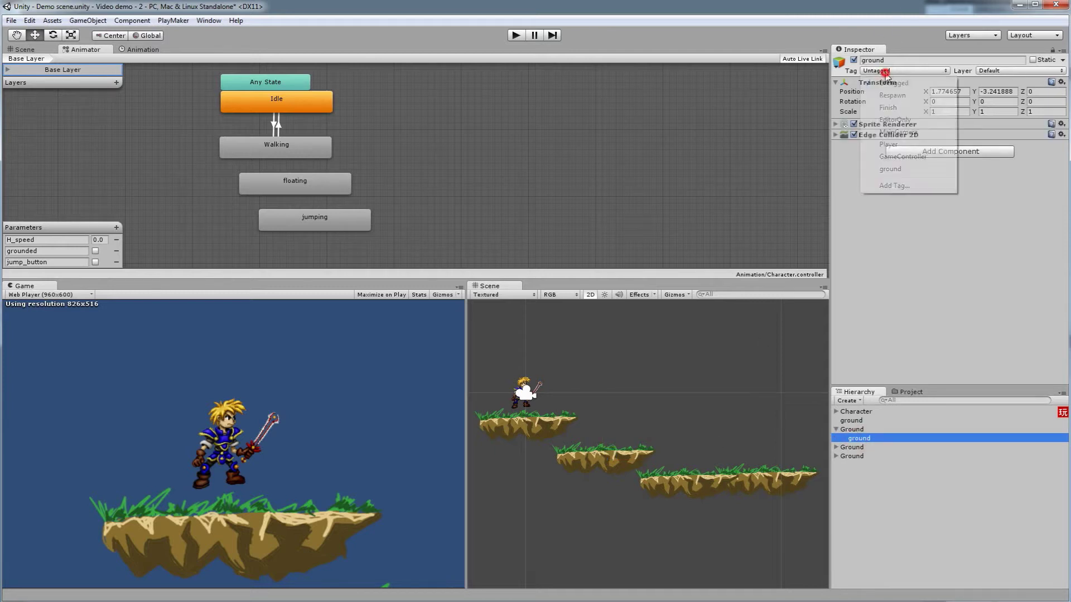
left_click(891, 174)
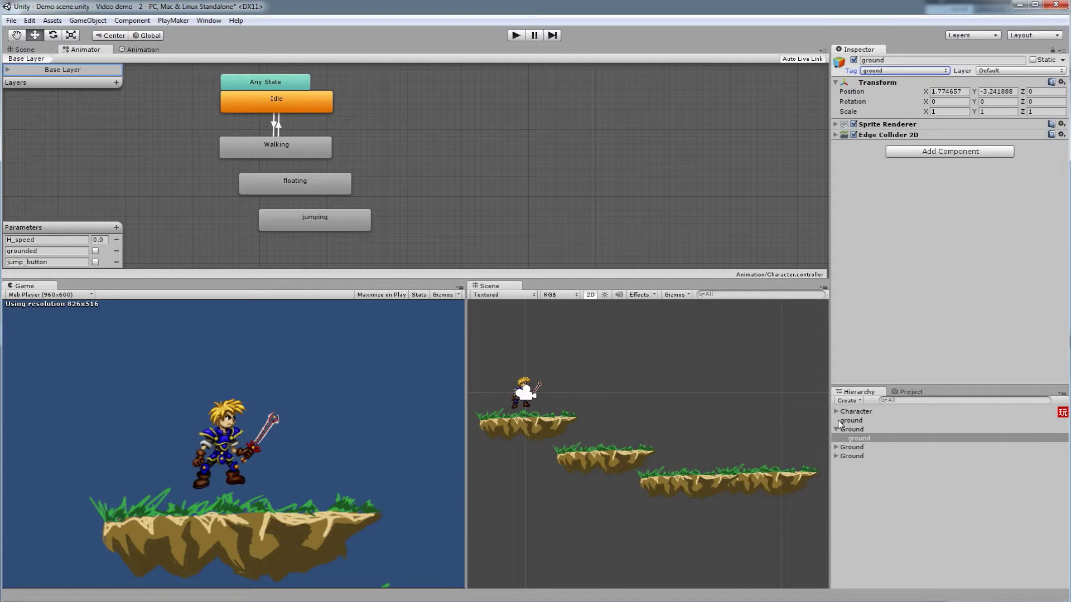
left_click(853, 430)
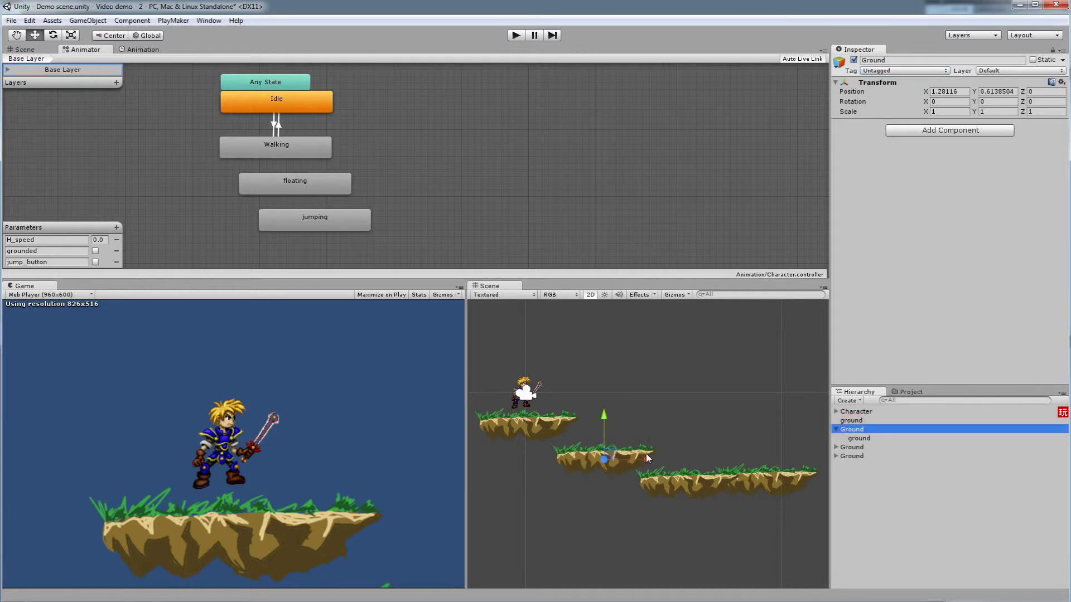
left_click(557, 427)
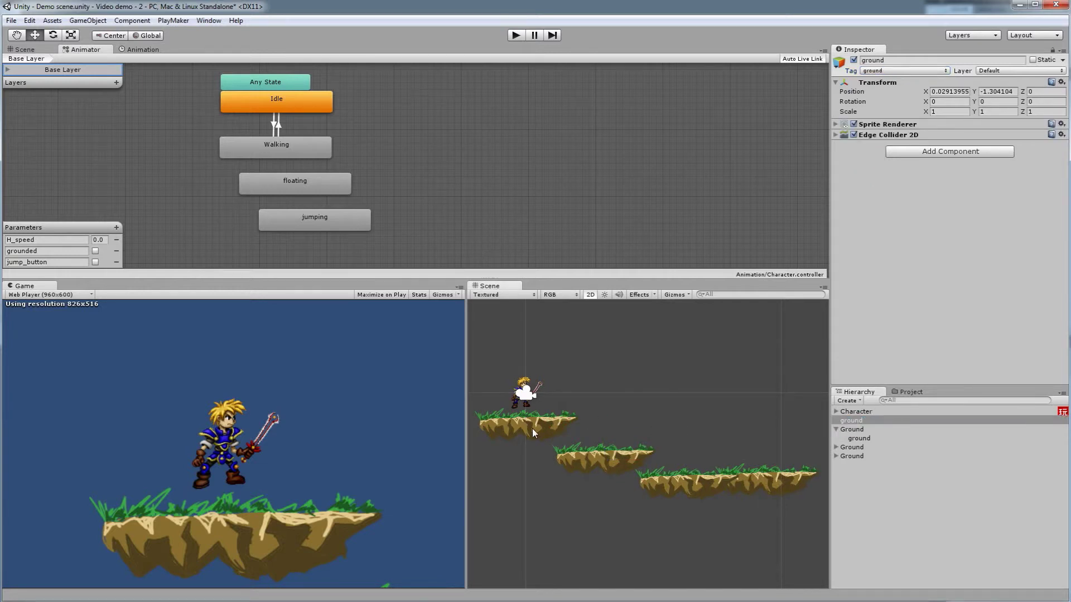
left_click(732, 497)
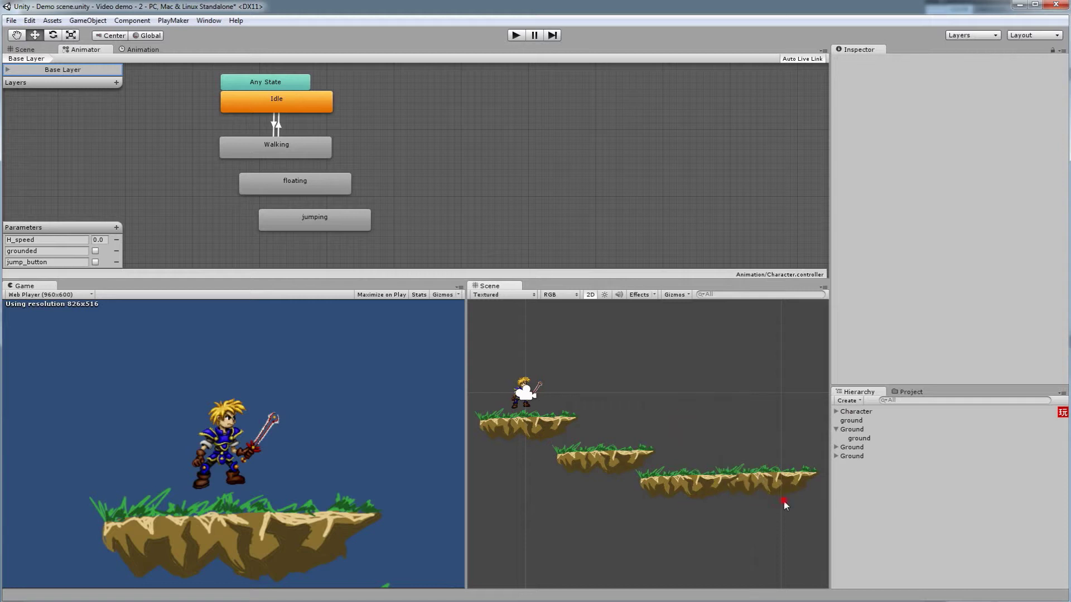
left_click(852, 430)
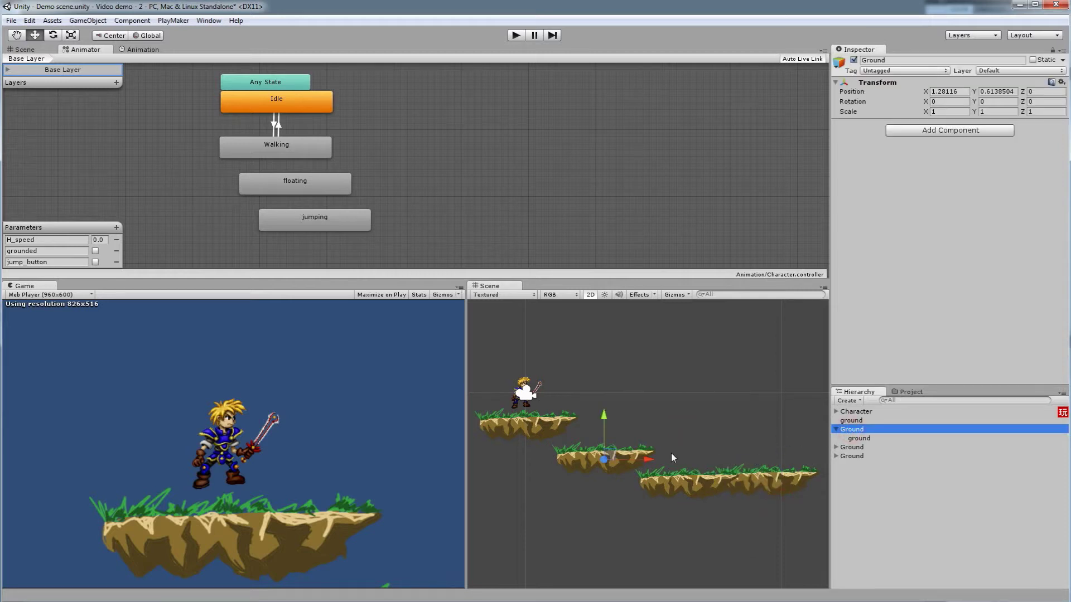
left_click(801, 412)
Step: Create a new sprite and move it above the lower platforms, to about X 5.81, Y 0.63
left_click(847, 400)
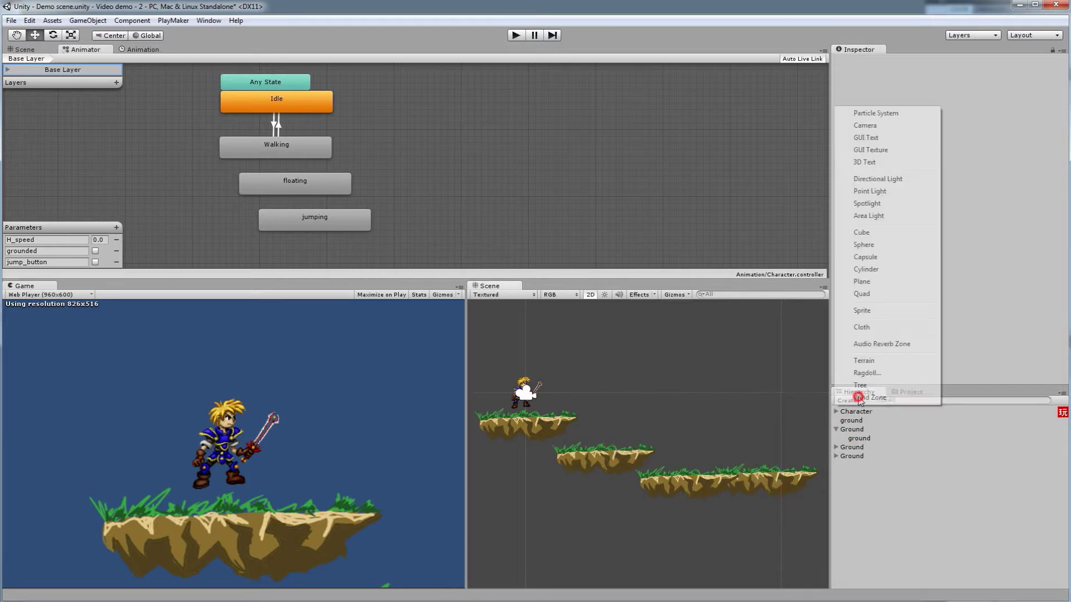
left_click(867, 314)
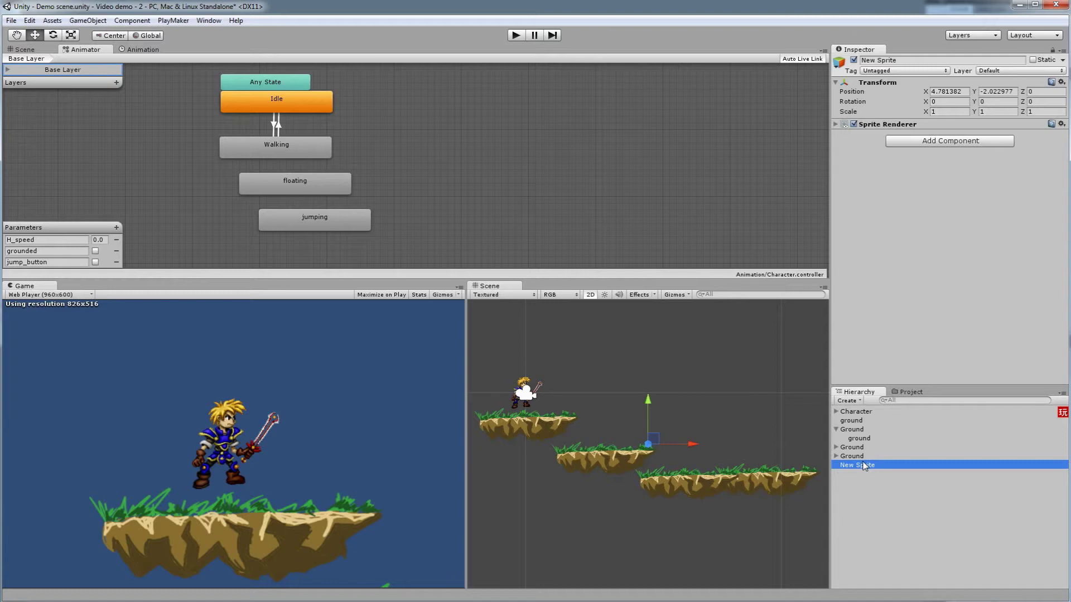
left_click_drag(658, 440, 685, 372)
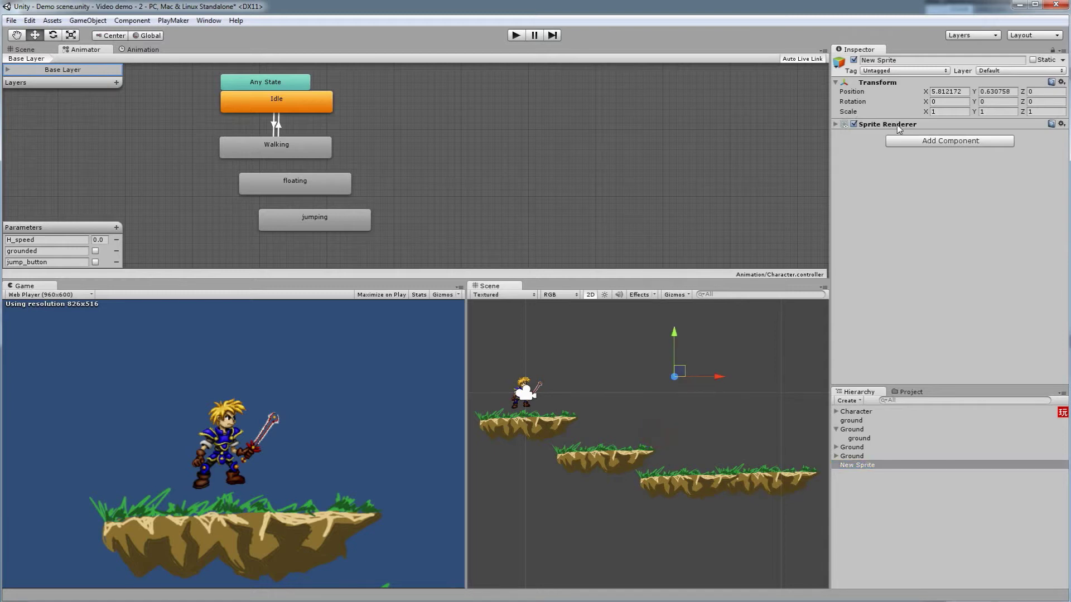
Step: Set the new object's Sprite Renderer to use the ground sprite
left_click(836, 124)
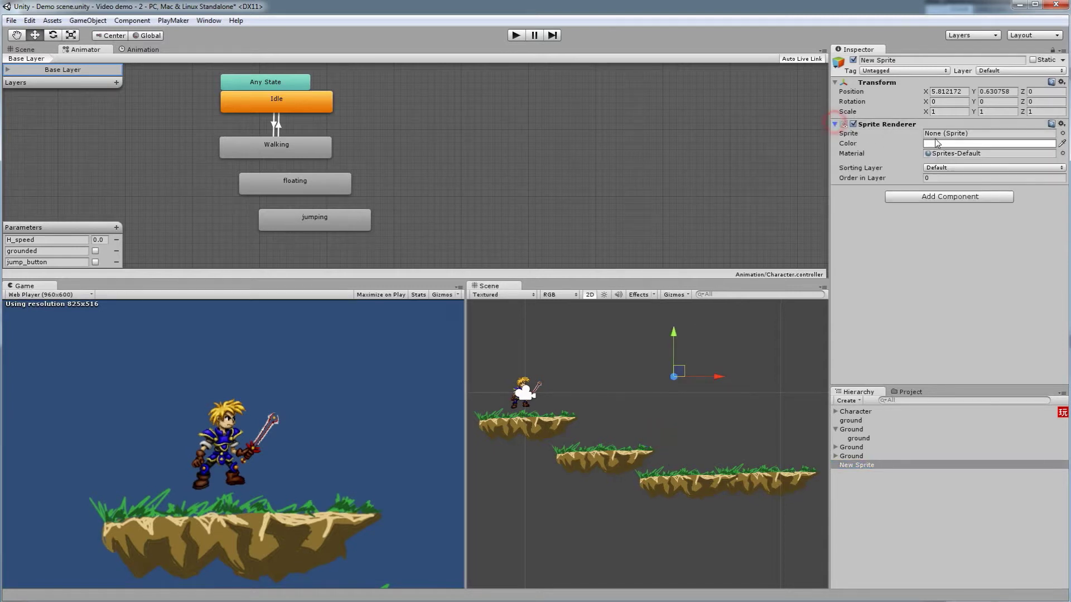
left_click(1062, 133)
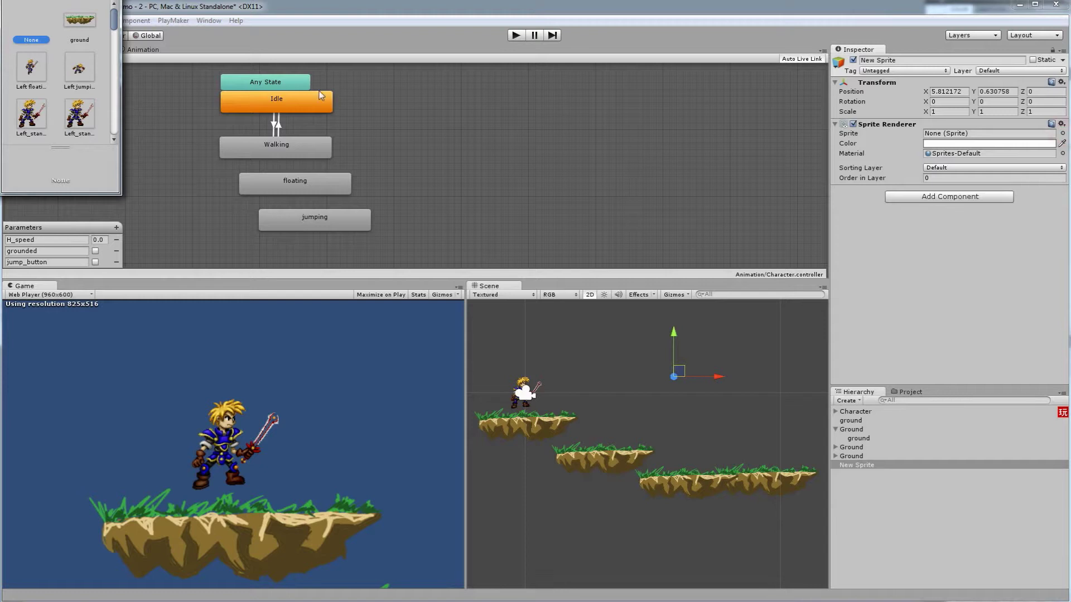
double_click(80, 20)
left_click(692, 333)
left_click(686, 375)
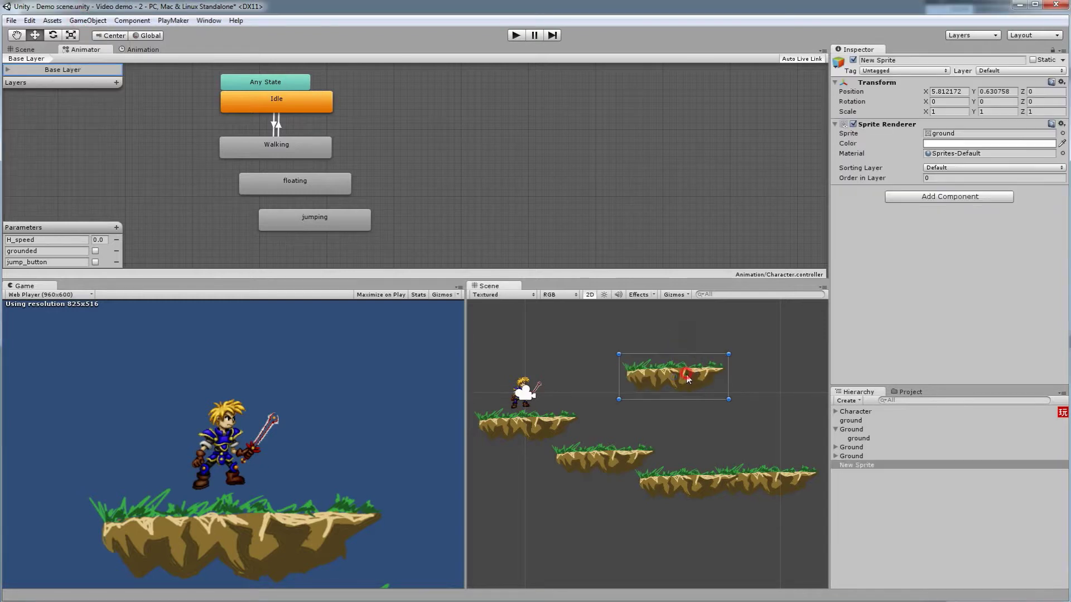
left_click(708, 328)
left_click(712, 378)
left_click(846, 401)
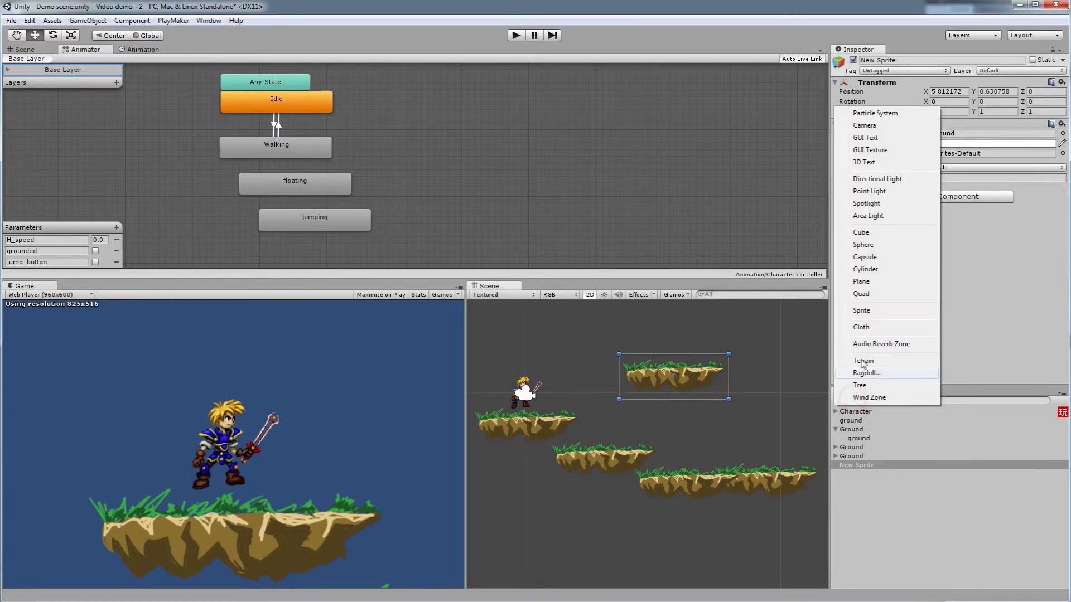
left_click(770, 357)
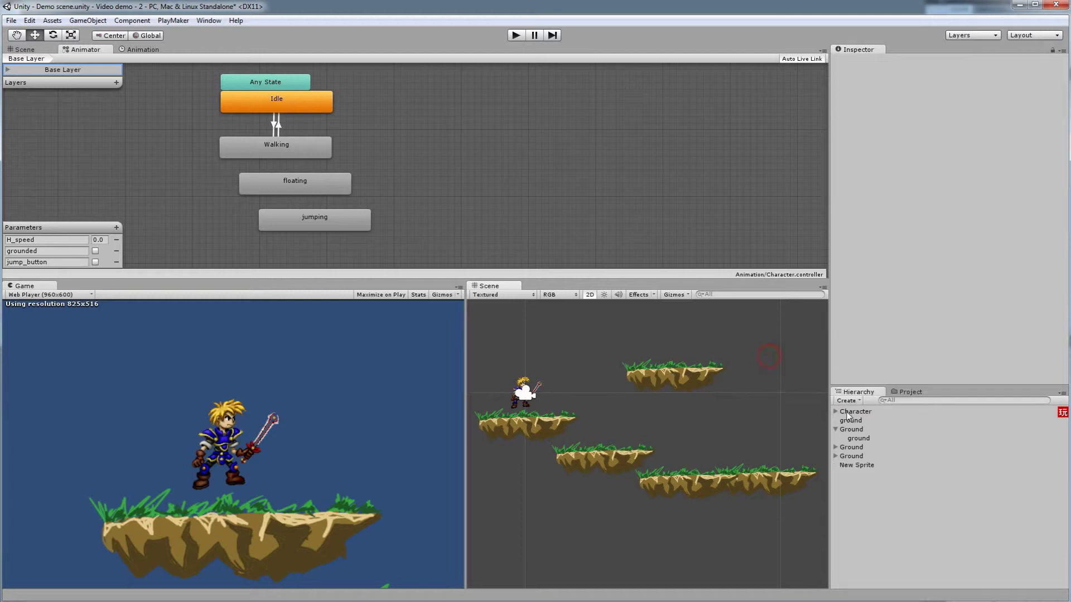
Step: Locate the ground sprite in the project's Sprites folder and show its import settings
left_click(908, 392)
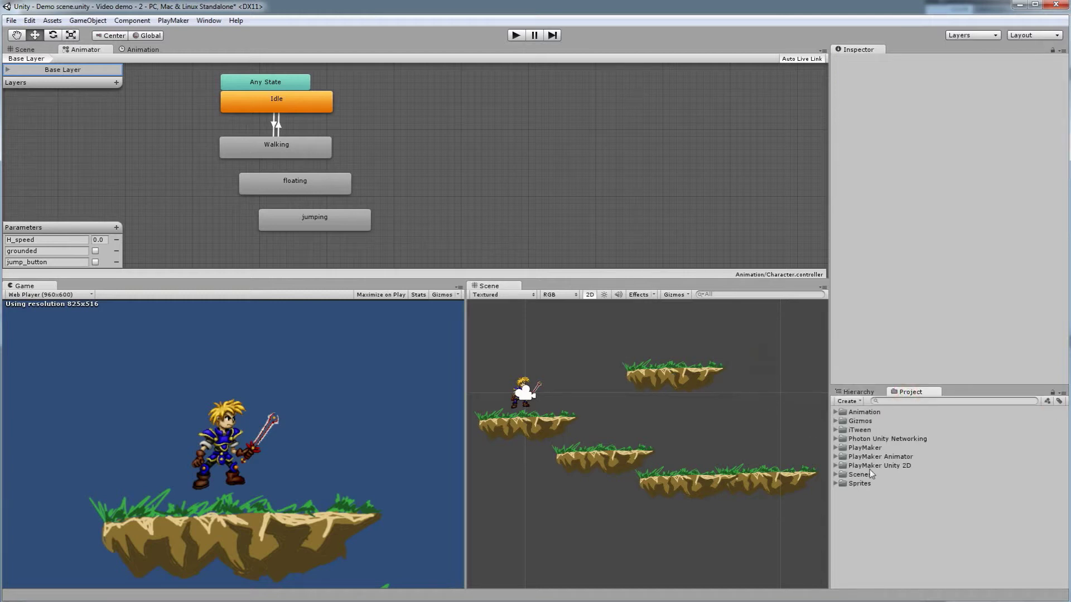
left_click(835, 475)
left_click(835, 475)
left_click(836, 484)
left_click(868, 493)
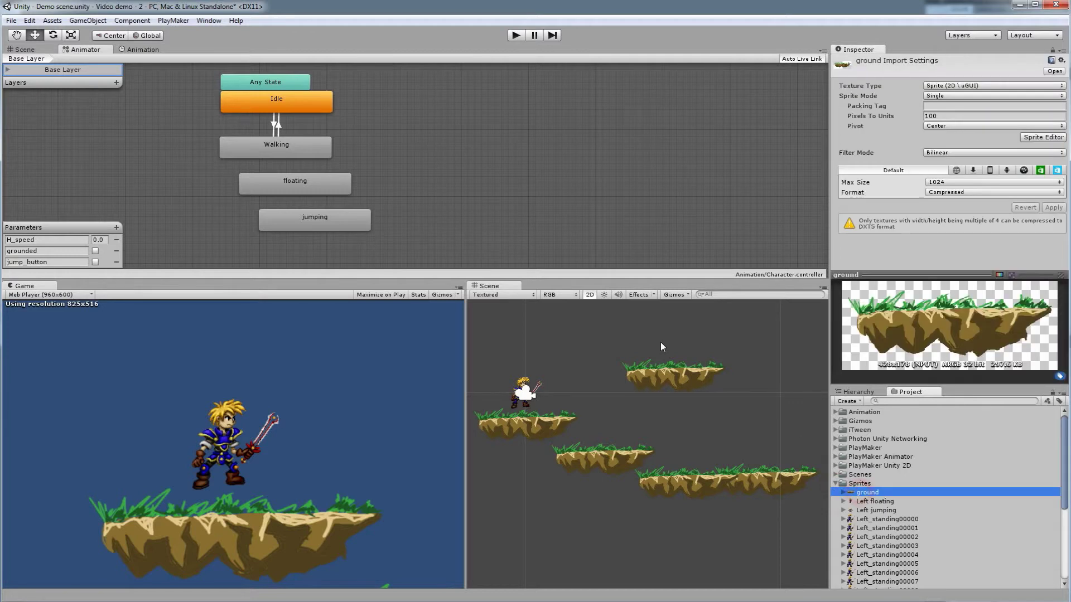
left_click(677, 371)
left_click(628, 463)
left_click(679, 482)
left_click(759, 484)
left_click(697, 481)
left_click(651, 459)
left_click(532, 432)
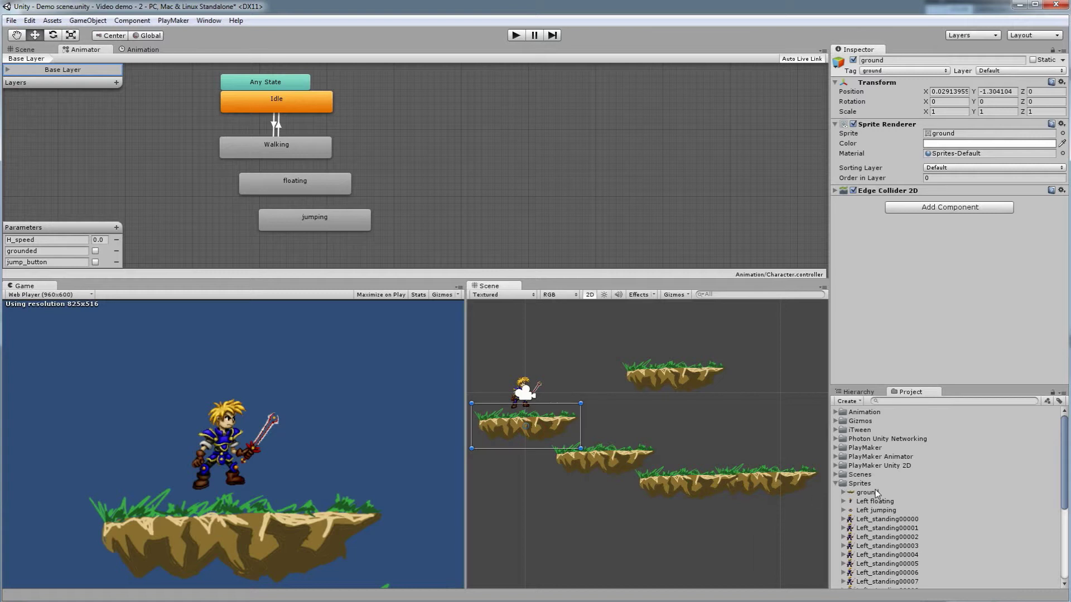
Step: Add another platform to the scene from the ground sprite in the Sprites folder, placing it below the existing platforms
left_click_drag(868, 493, 605, 538)
left_click(591, 519)
left_click(668, 527)
left_click(648, 386)
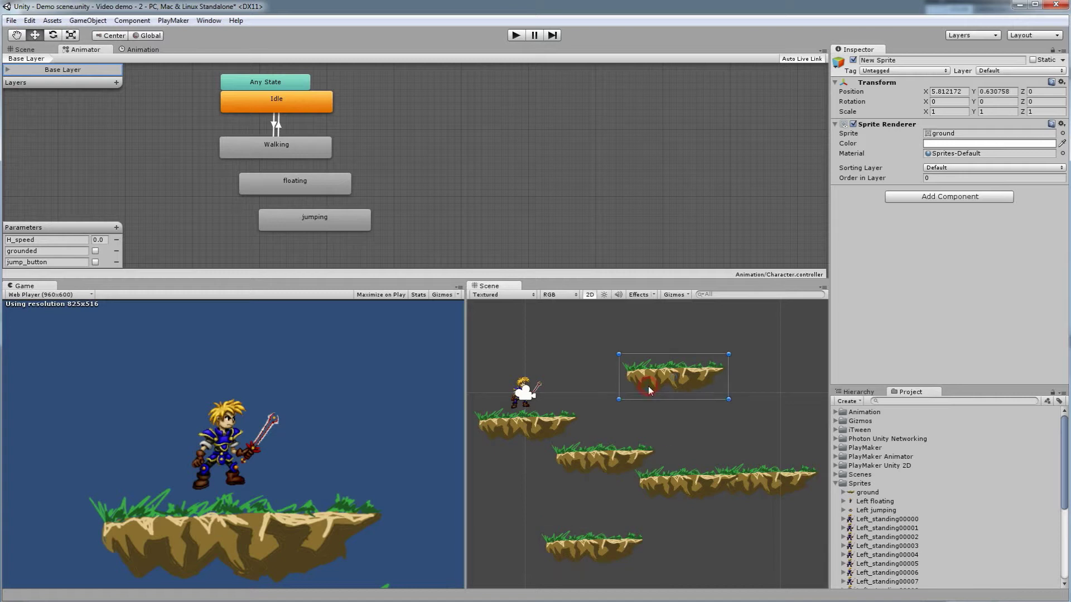
left_click(853, 392)
left_click(846, 401)
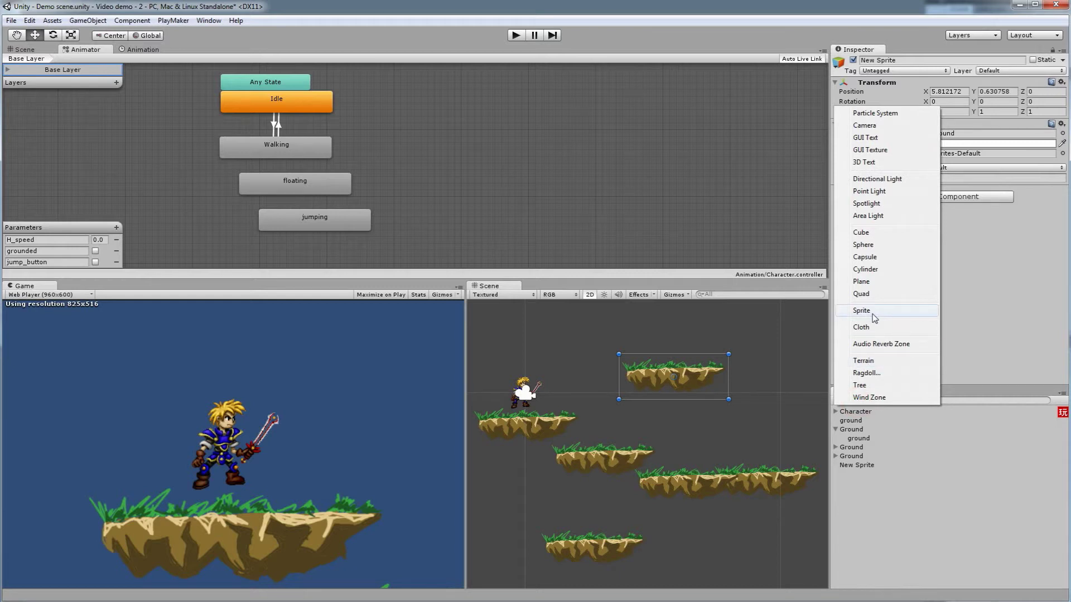
left_click(724, 428)
Step: Move New Sprite to about X 5.20, Y 1.35 and the newest ground platform beside it to about X 9.01, Y 2.16
left_click_drag(657, 384, 641, 366)
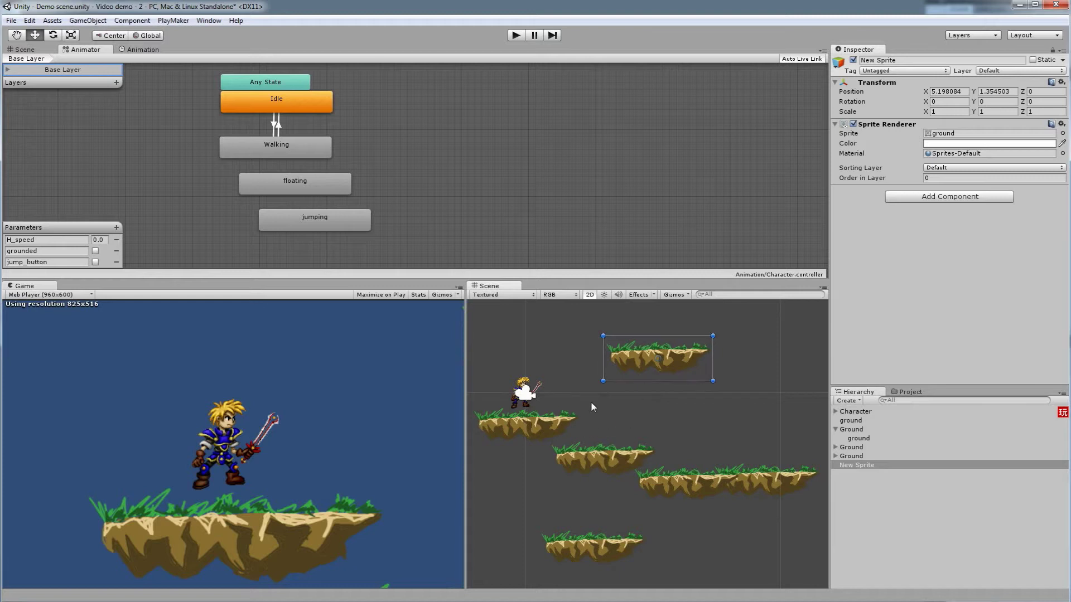
left_click_drag(600, 544, 760, 339)
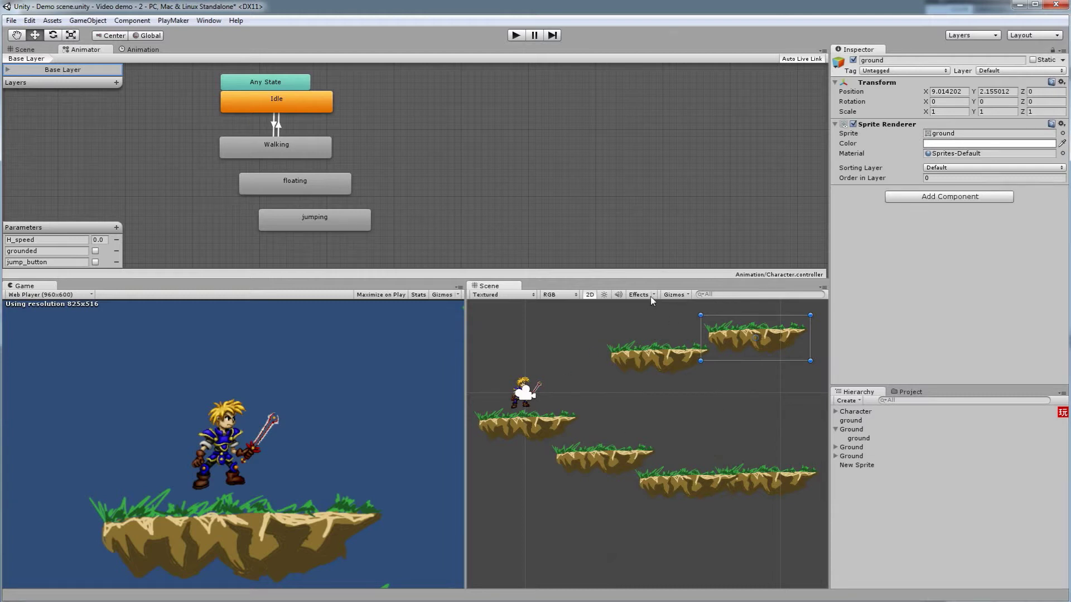
Step: Assign the ground tag to the two new upper platforms
left_click(888, 71)
left_click(890, 168)
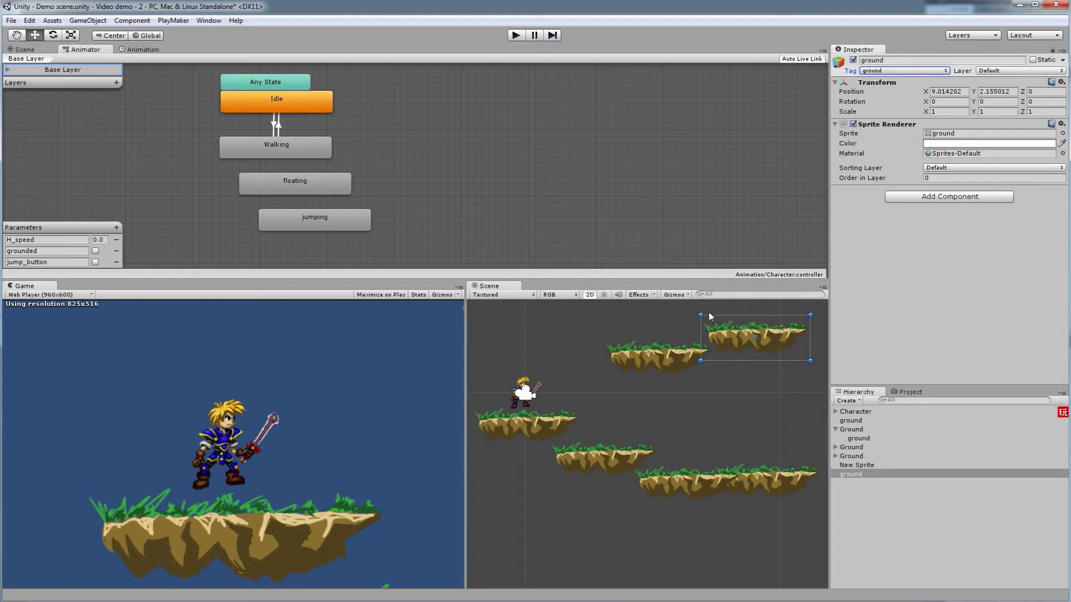
left_click(675, 357)
left_click(892, 70)
left_click(892, 163)
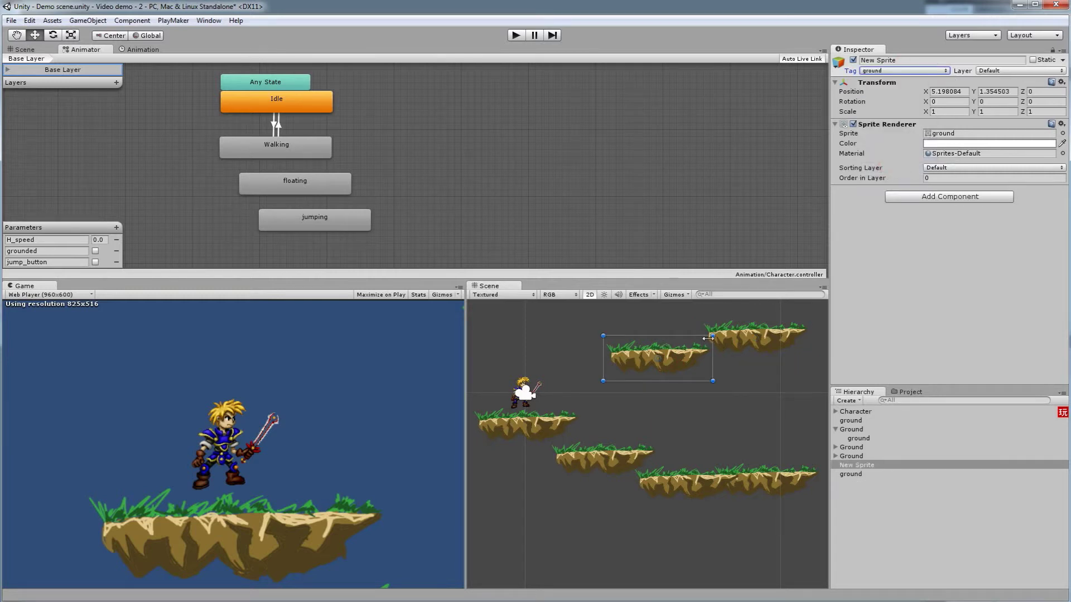
Step: Assign the ground tag to the ground child object of the third platform in the lower row
left_click(591, 458)
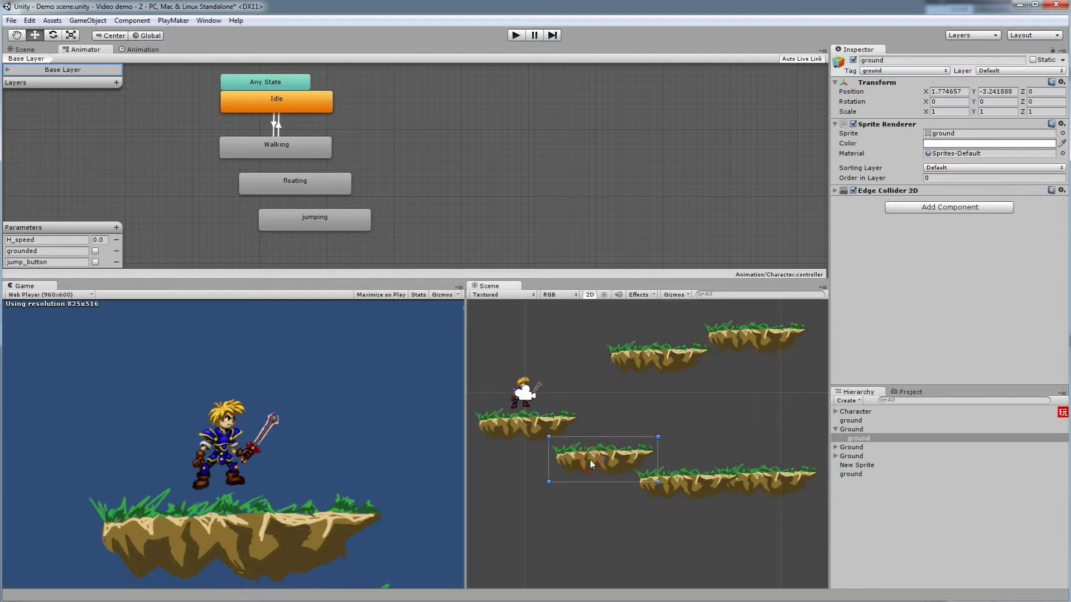
left_click(694, 487)
left_click(896, 71)
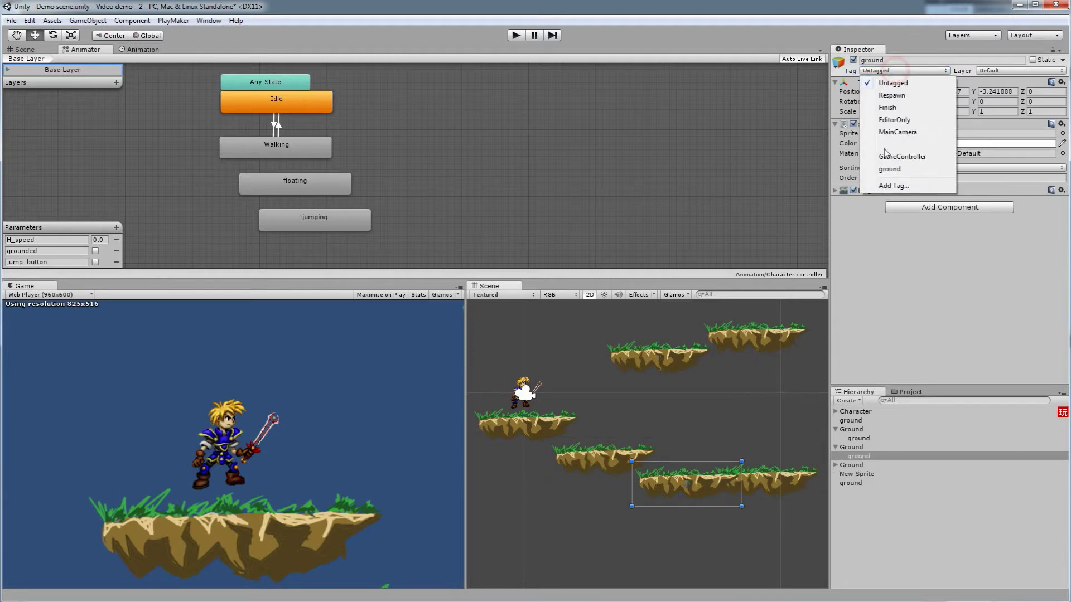
left_click(888, 167)
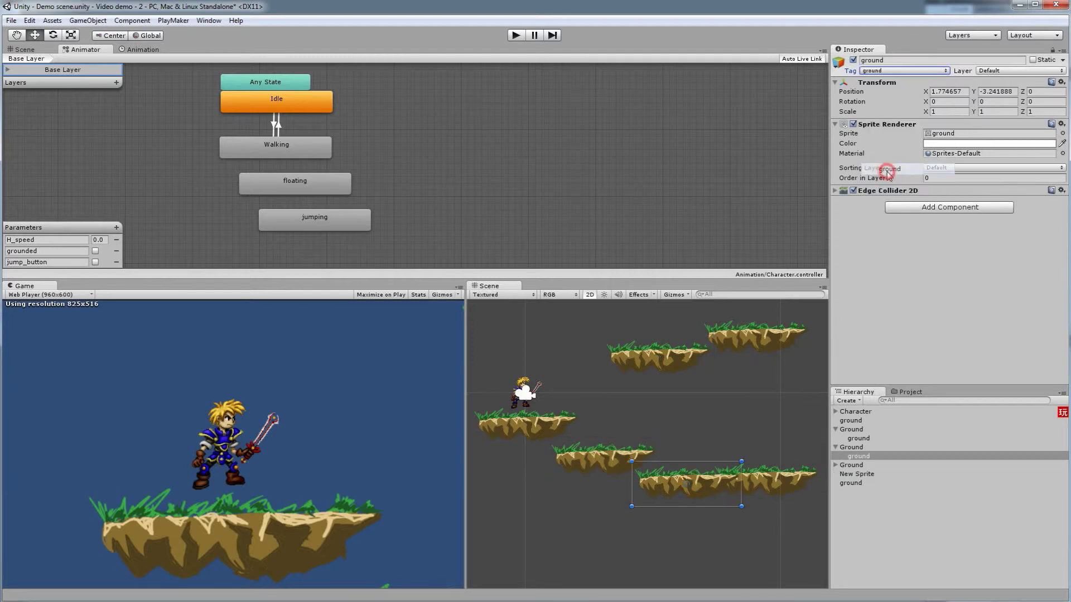
Step: Lower the last platform of the descending row to about X 2.02, Y -4.08, and select the Character
left_click(769, 486)
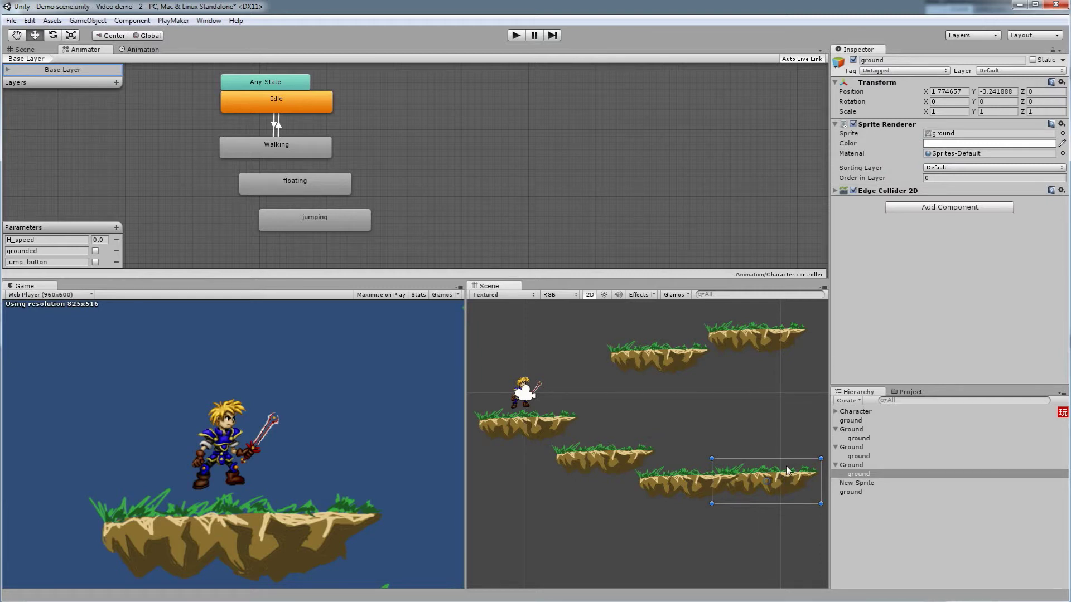
left_click_drag(785, 483, 795, 503)
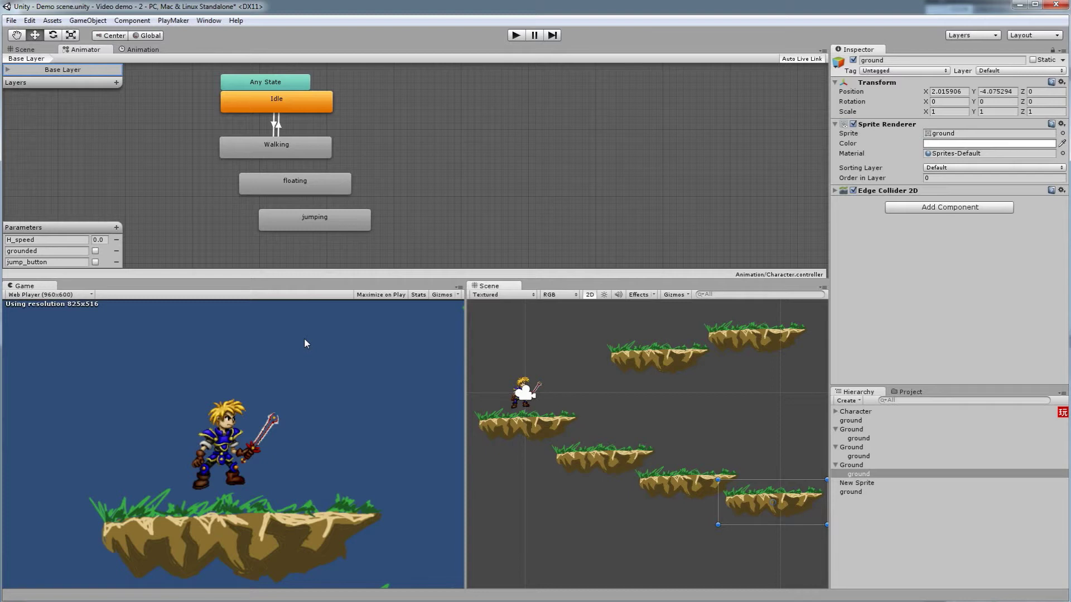
left_click(516, 406)
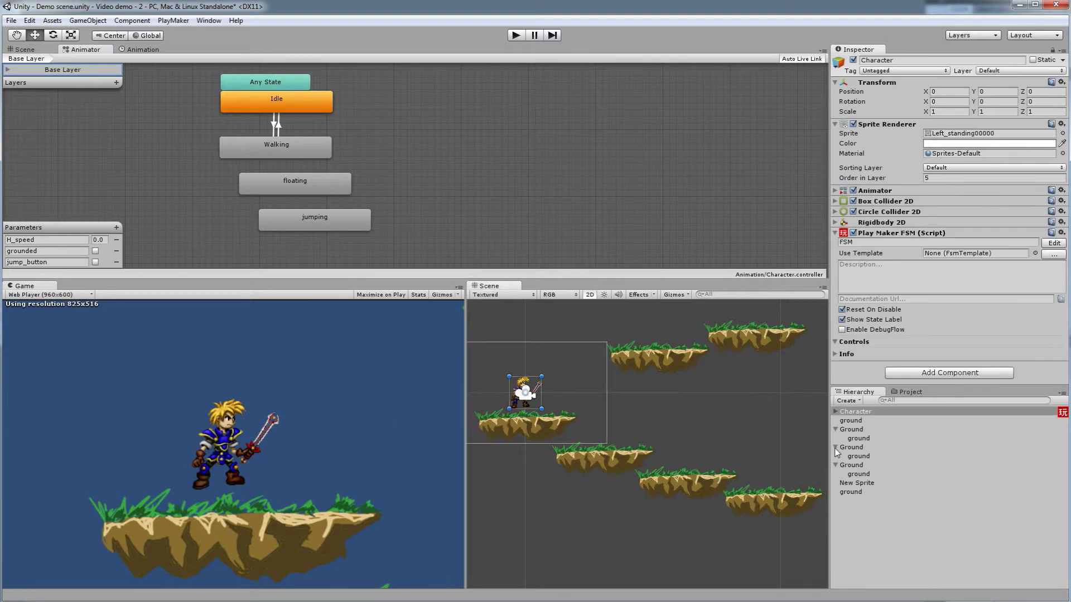
Step: Take the ground platform out of the first Ground parent object in the hierarchy and delete the emptied parent
left_click(852, 430)
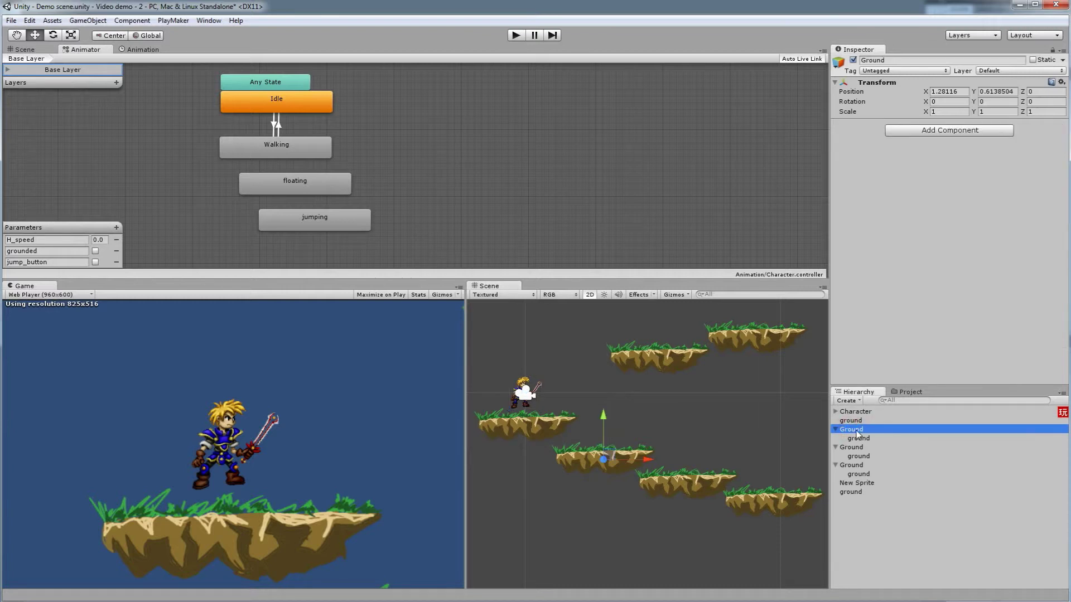
left_click_drag(858, 438, 901, 546)
left_click(854, 421)
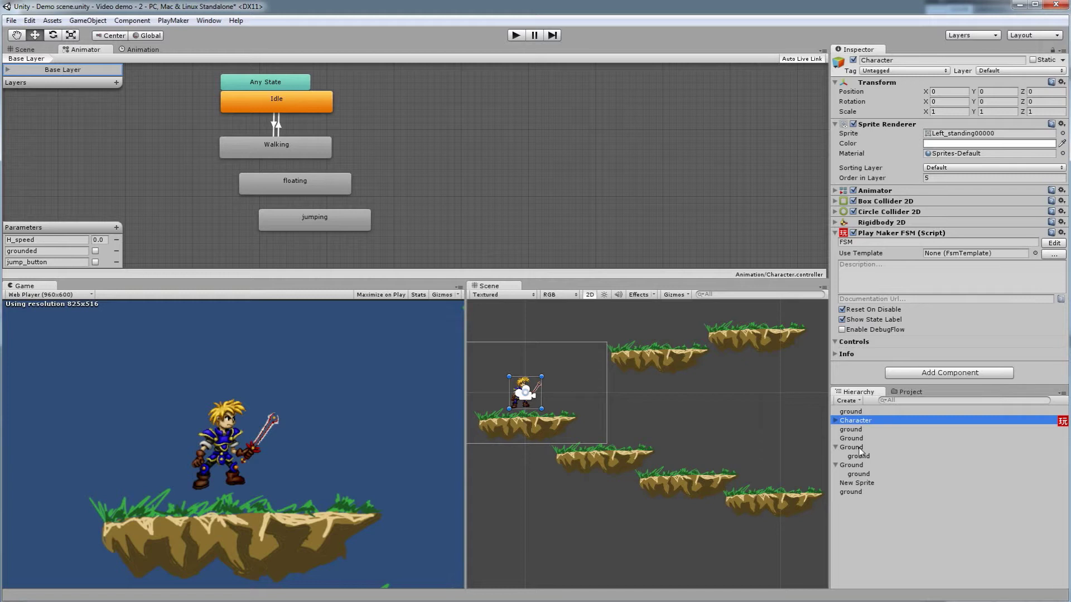
left_click(856, 483)
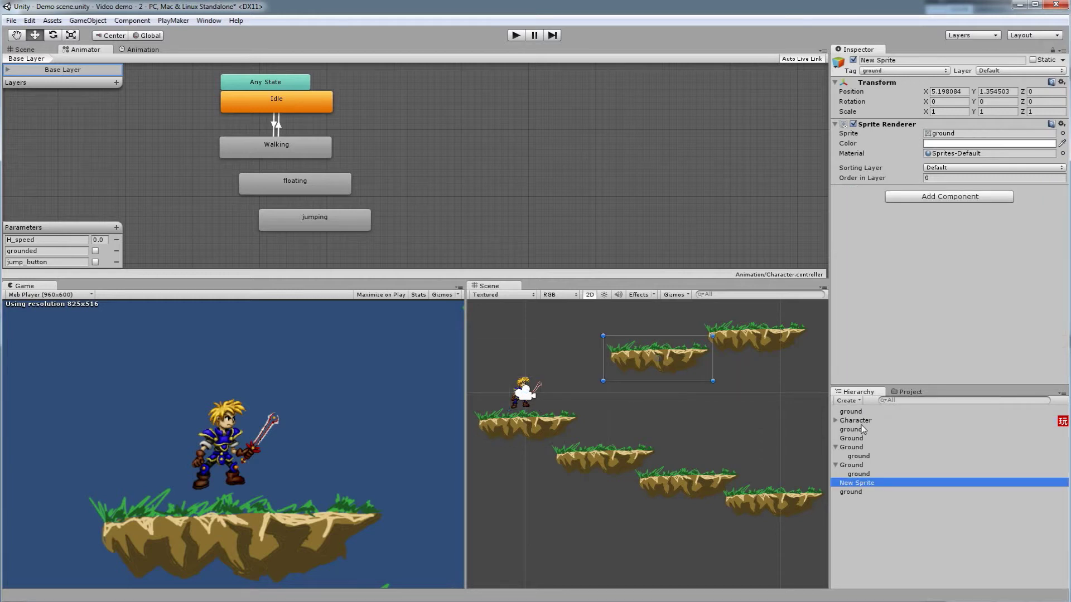
left_click(852, 412)
left_click(856, 430)
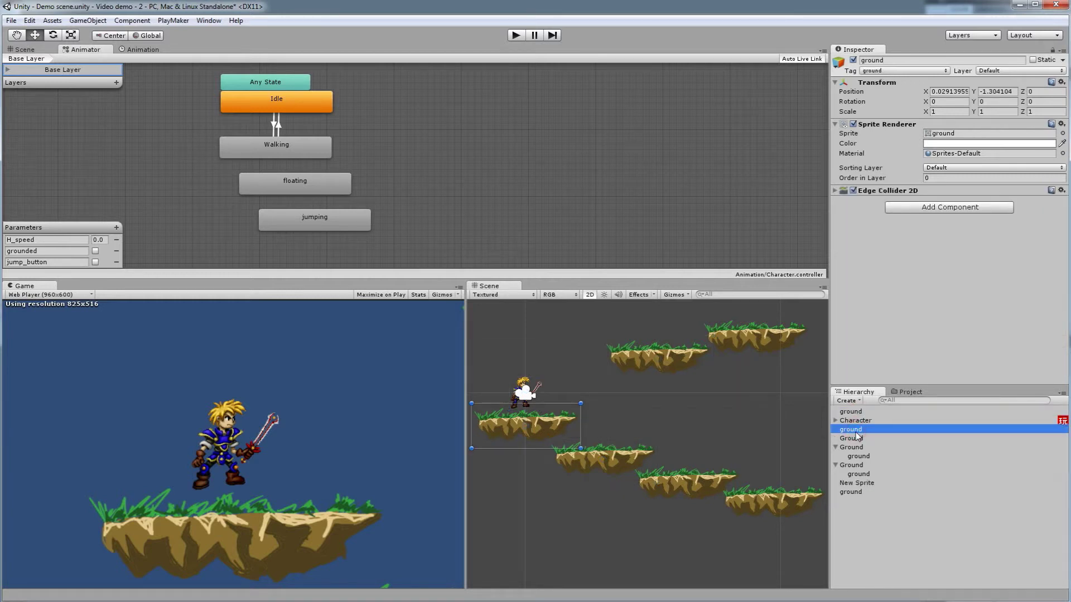
left_click(858, 439)
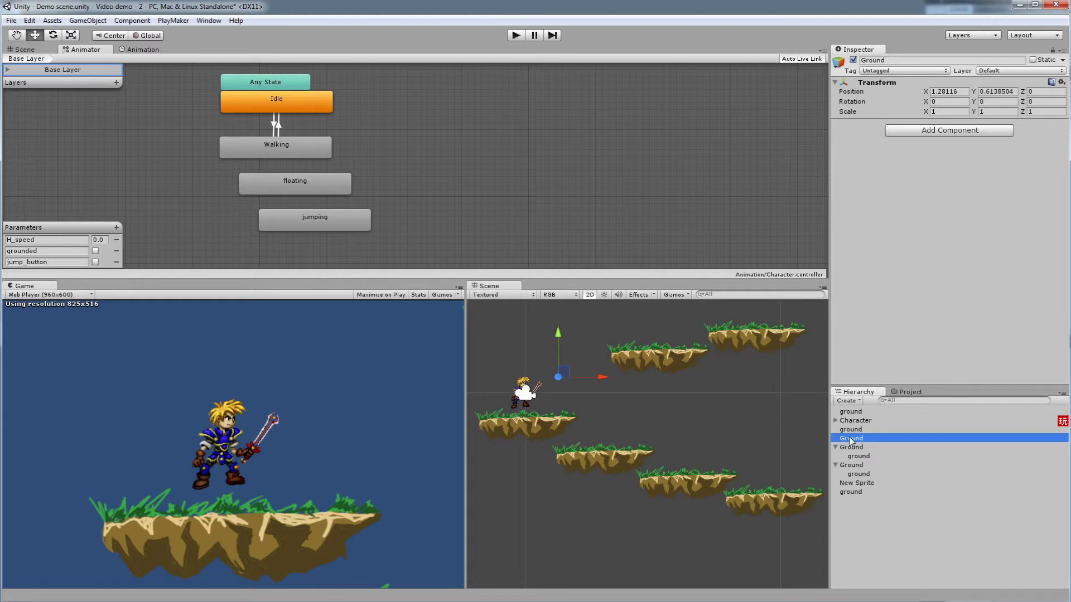
key("Delete")
Step: Move the unparented ground object to the end of the hierarchy, below the other ground objects, keeping the Character selected
left_click(596, 462)
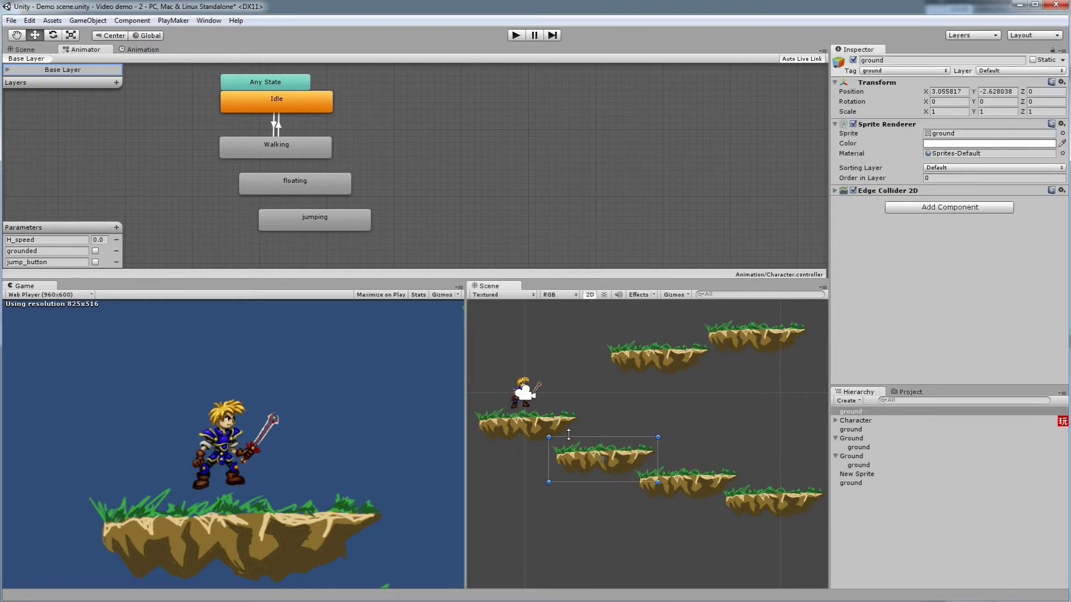
left_click(556, 427)
left_click(601, 454)
left_click(620, 394)
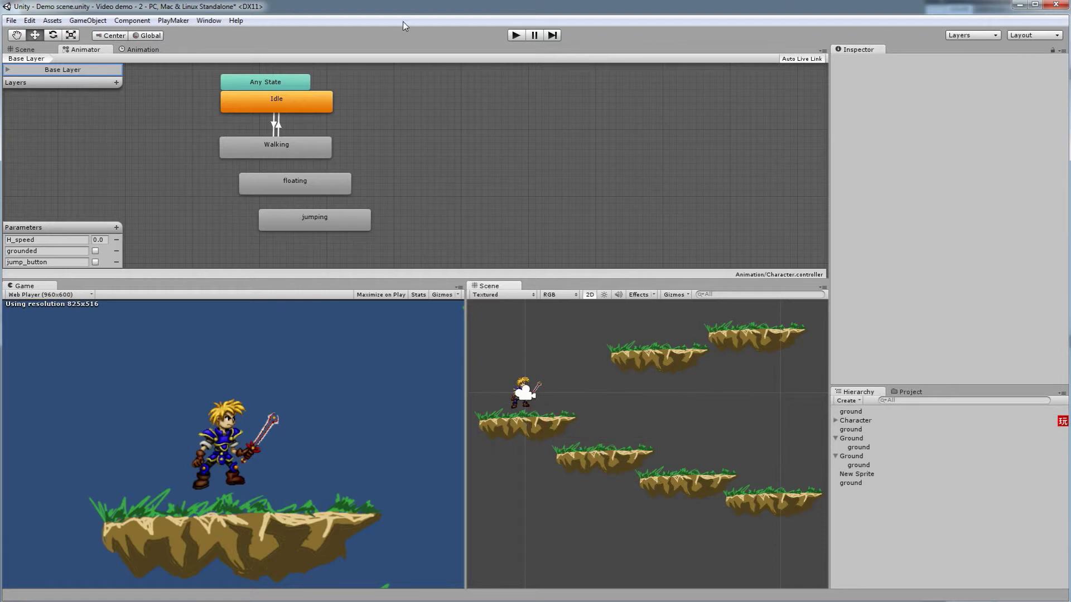
left_click(523, 386)
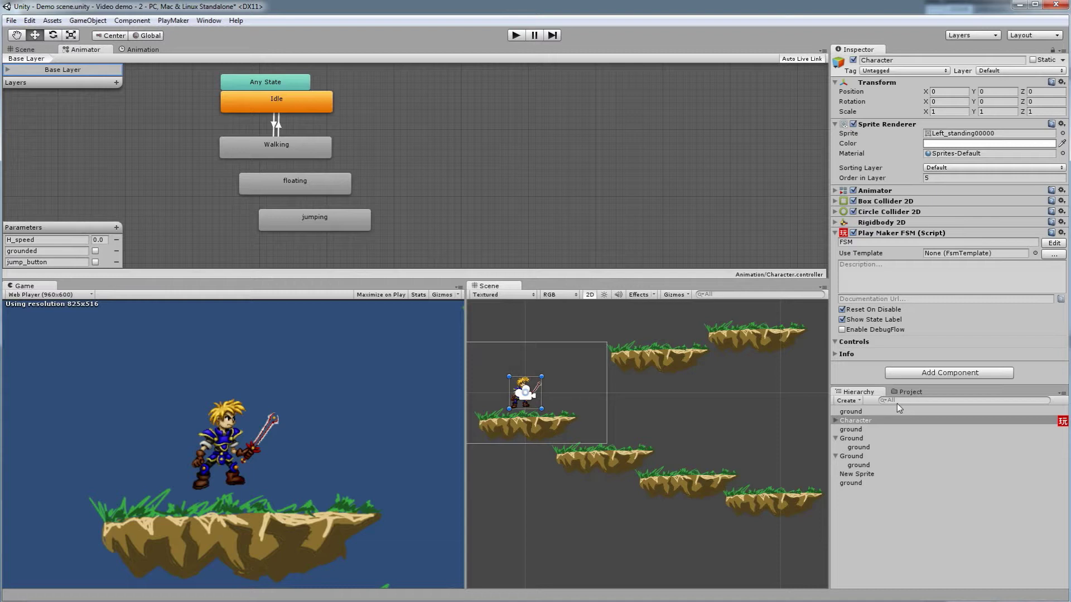
left_click_drag(843, 425, 887, 525)
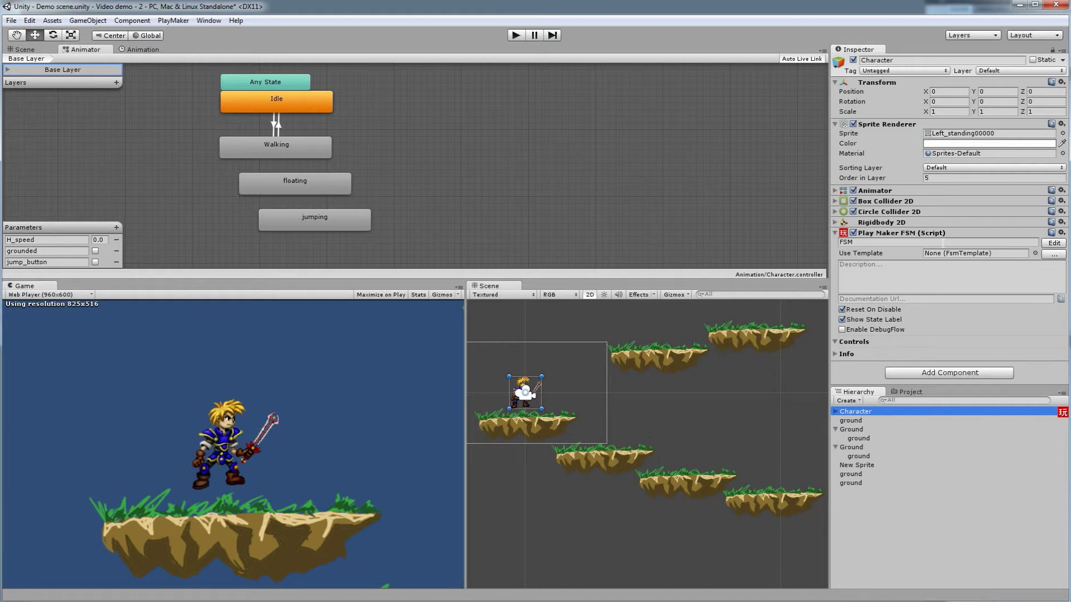
Step: Open the Character's FSM in the PlayMaker editor and examine the actions of its Movement, flip left and flip right states
left_click(1053, 243)
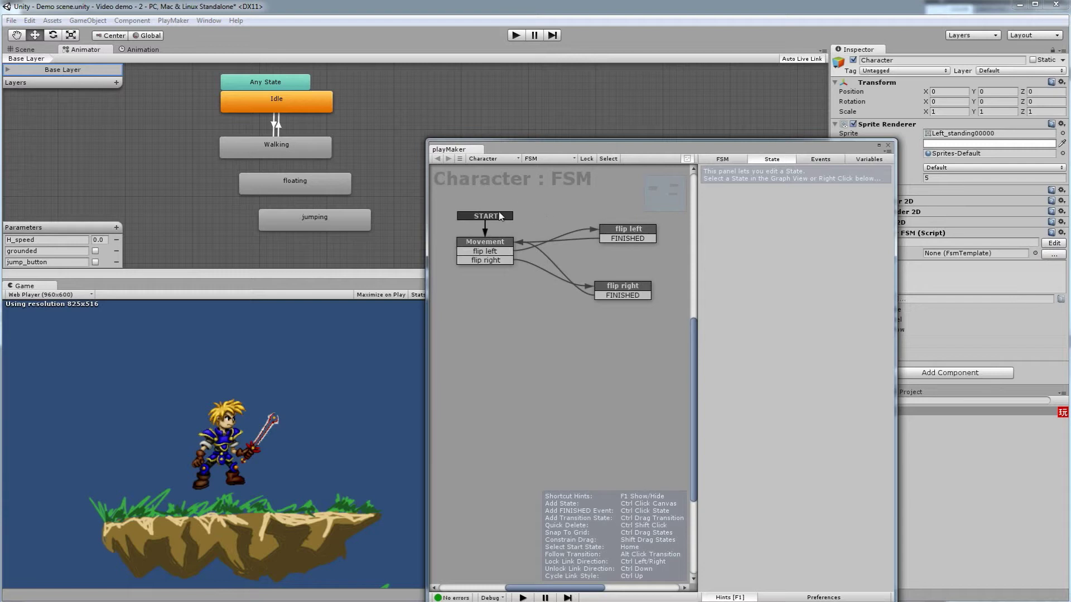
left_click(495, 249)
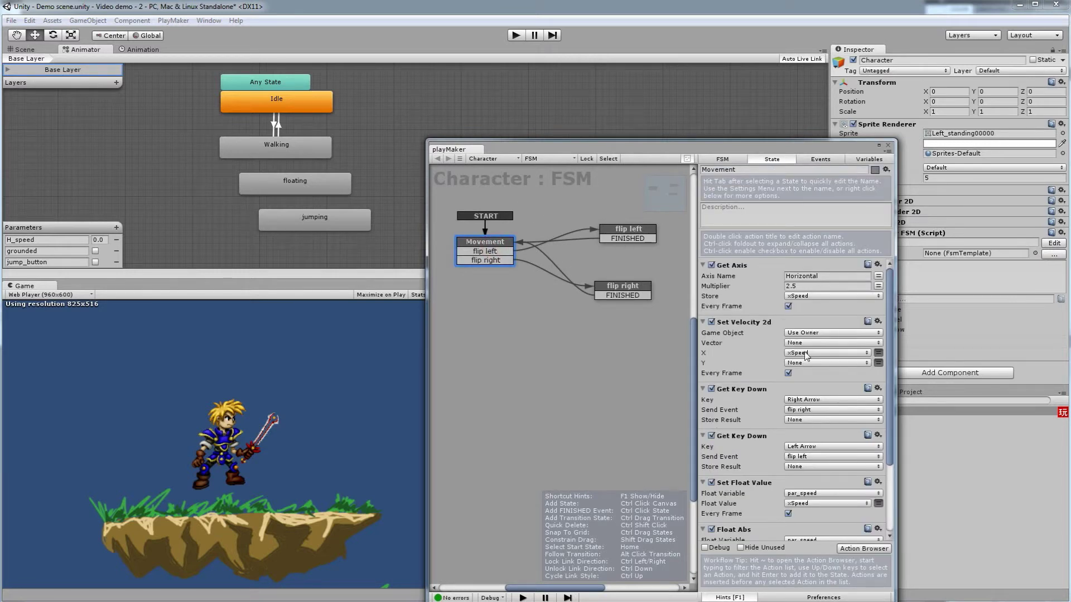
left_click(640, 240)
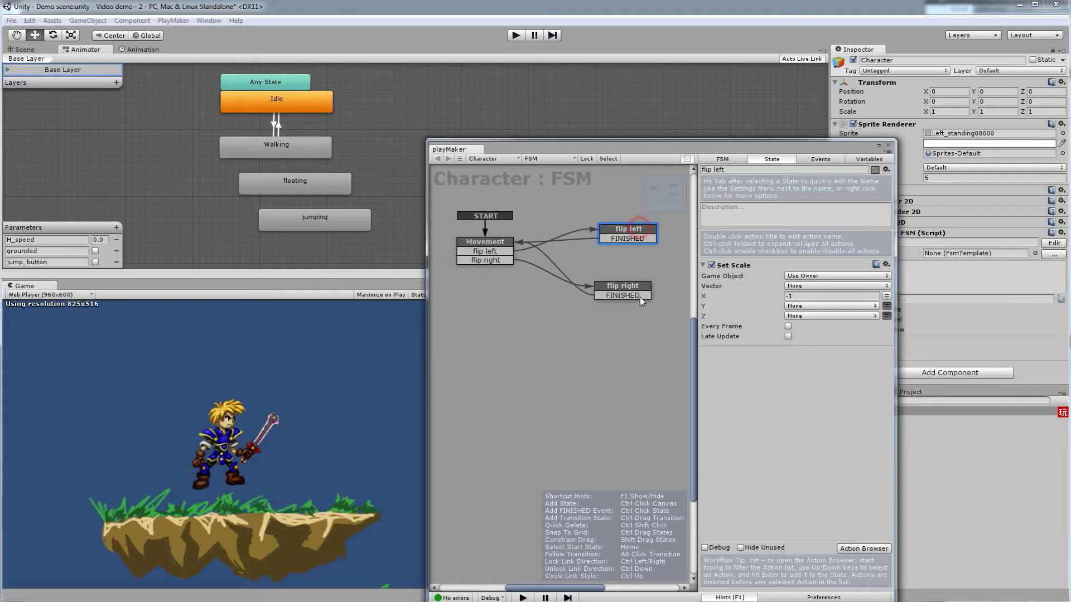
left_click(642, 291)
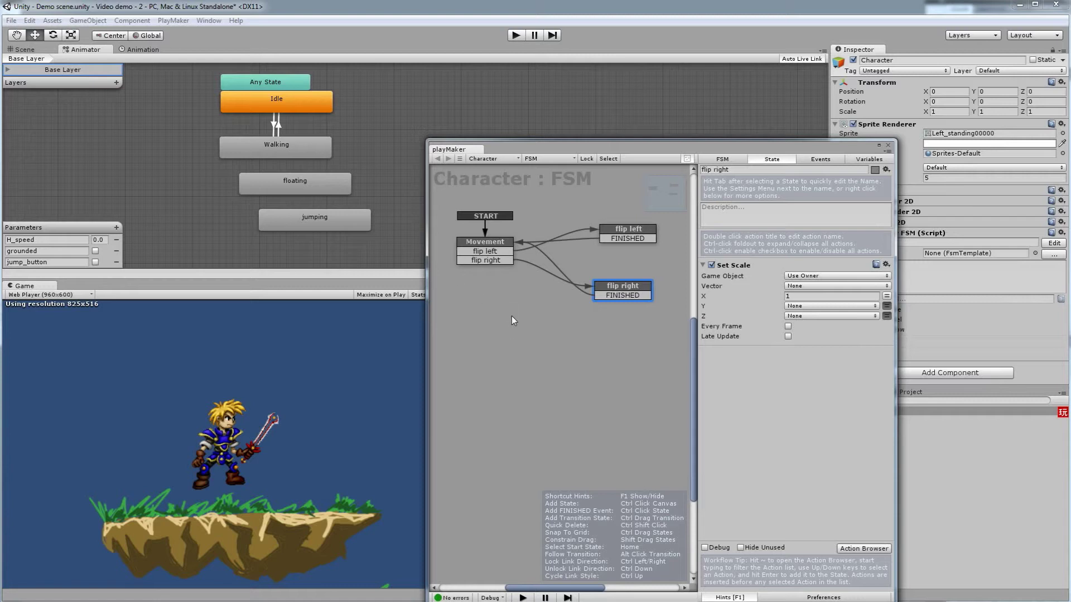
left_click(485, 306)
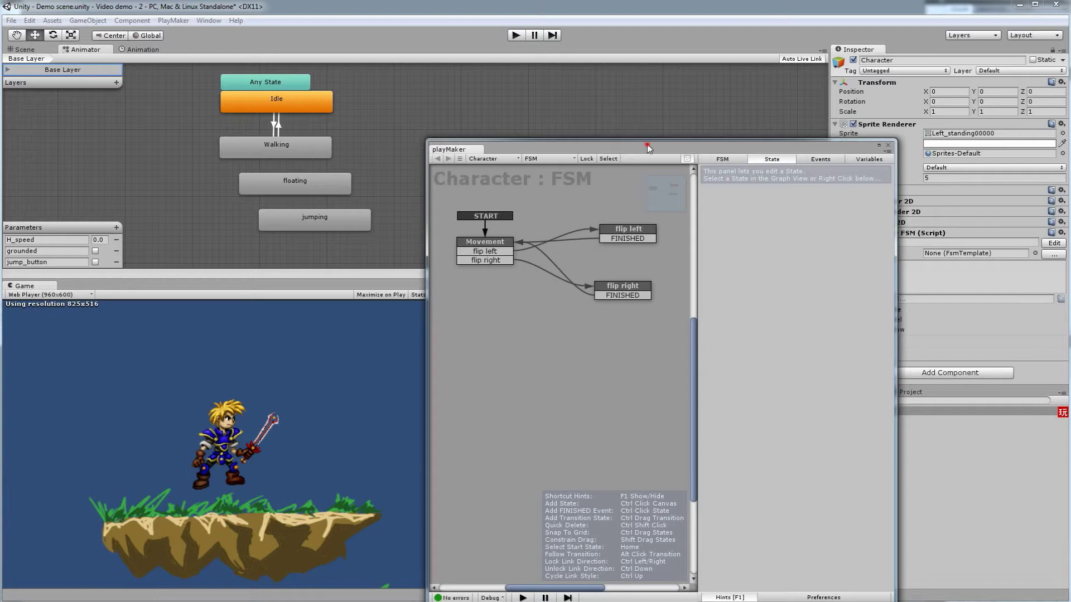
Step: Add a second PlayMaker FSM to the Character
left_click_drag(647, 144, 481, 143)
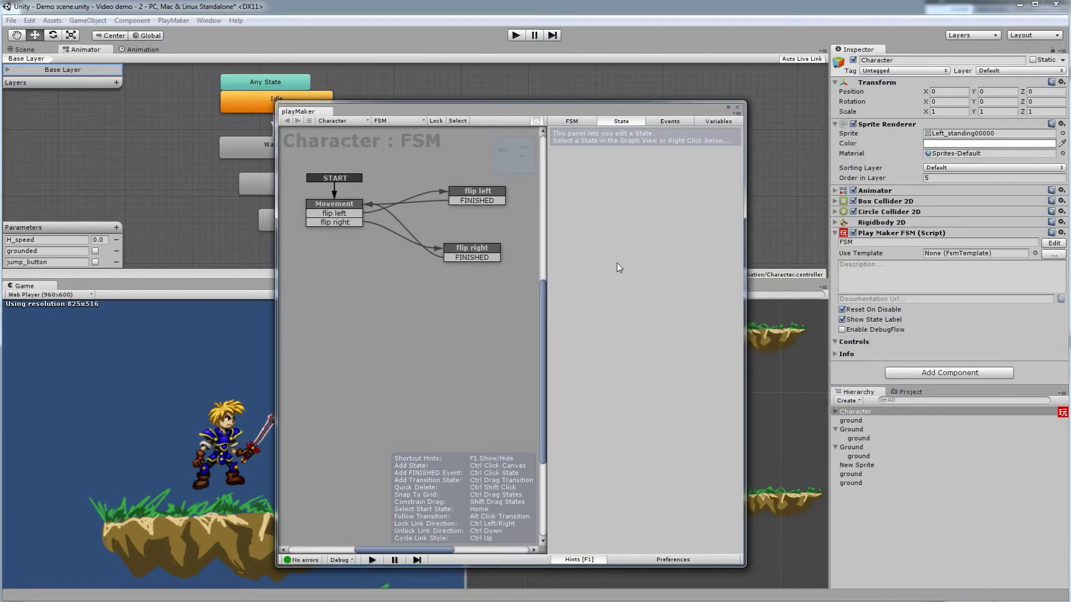
left_click(938, 368)
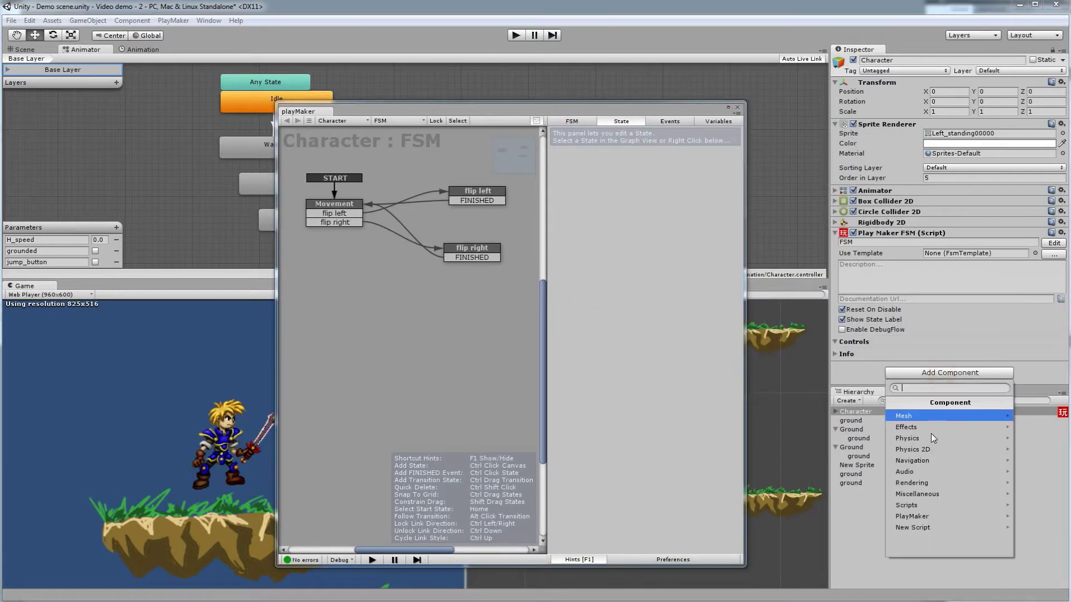
left_click(916, 517)
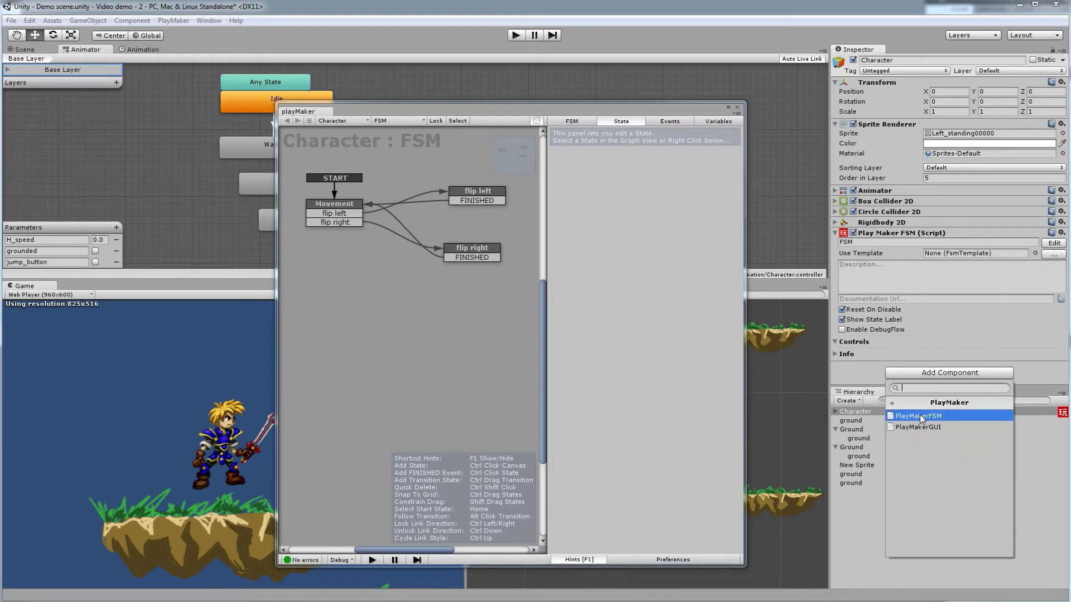
left_click(436, 330)
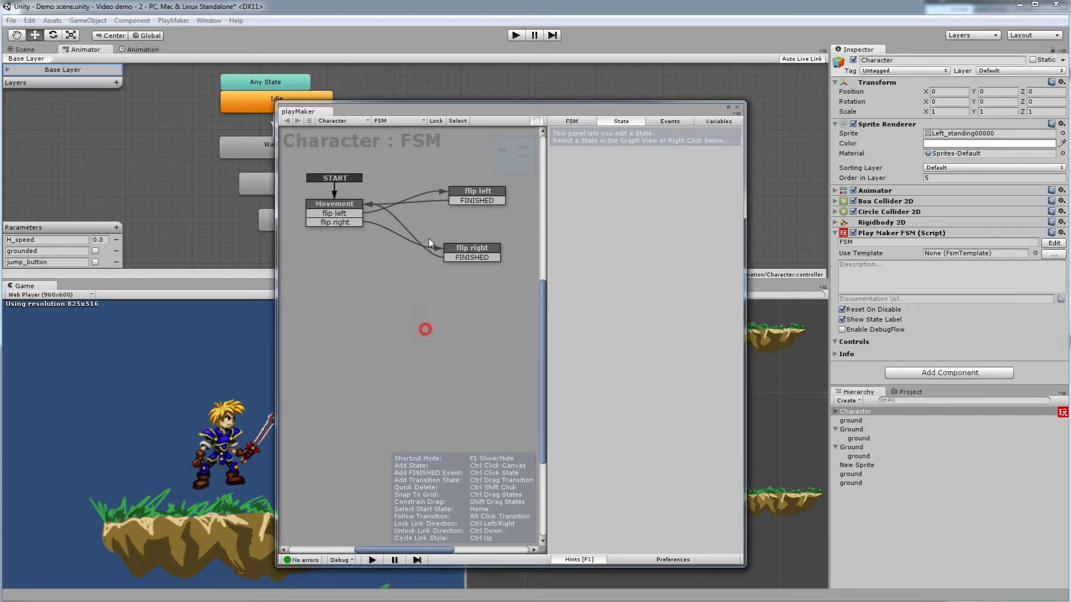
left_click(401, 121)
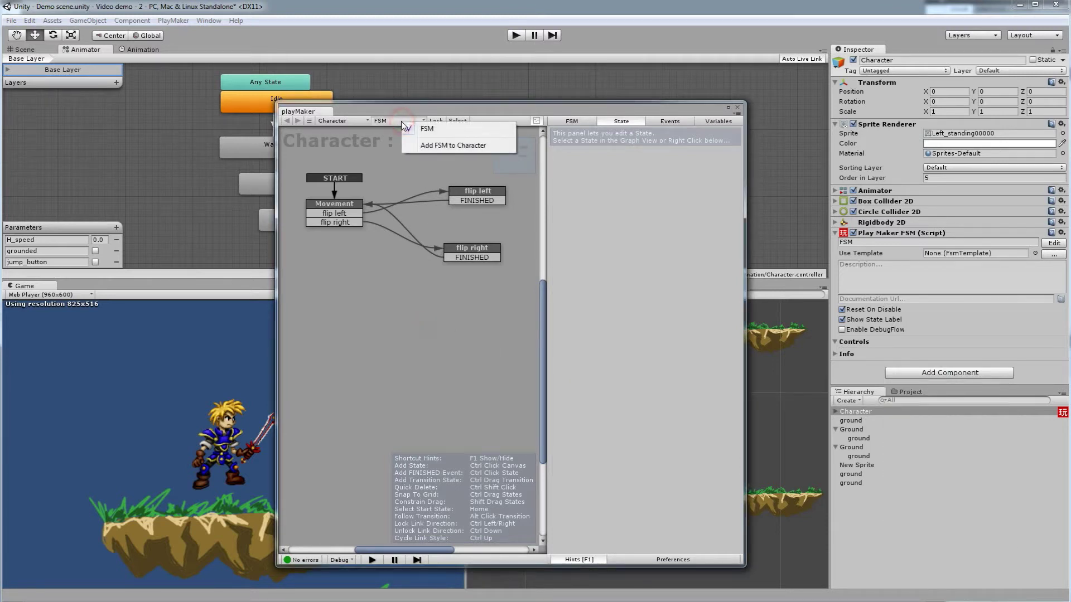
left_click(427, 145)
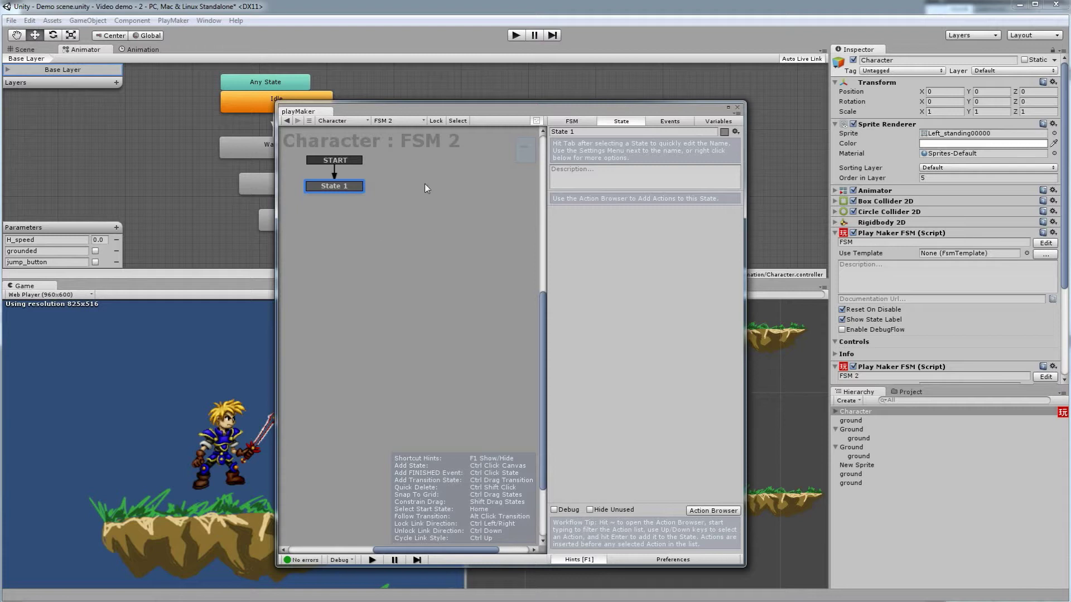
Step: Examine the states of the Character's original FSM again, and return to the newly added FSM
left_click(388, 122)
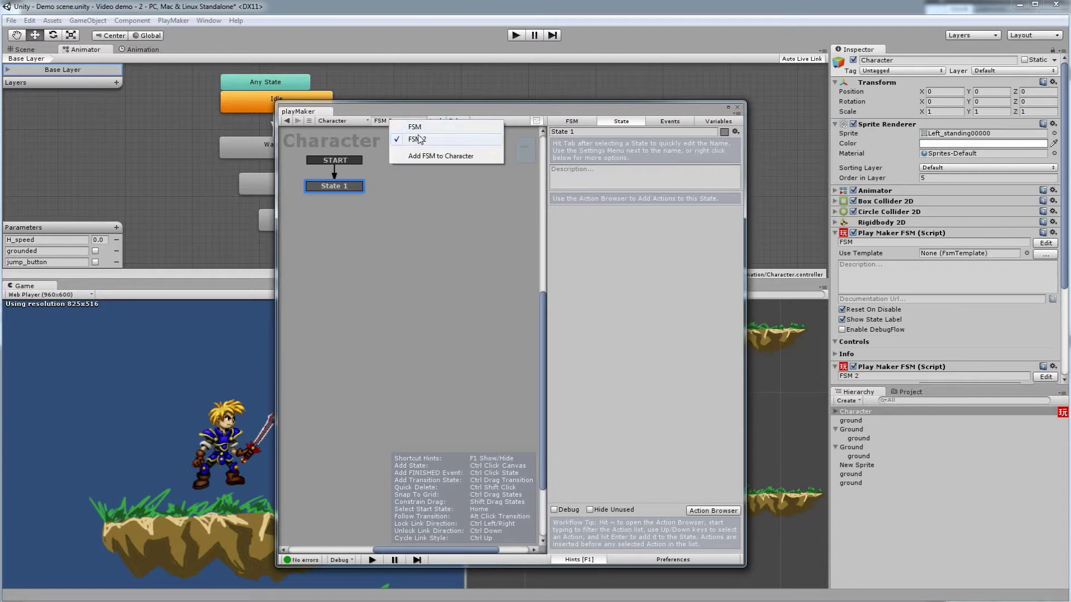
left_click(416, 129)
left_click(343, 202)
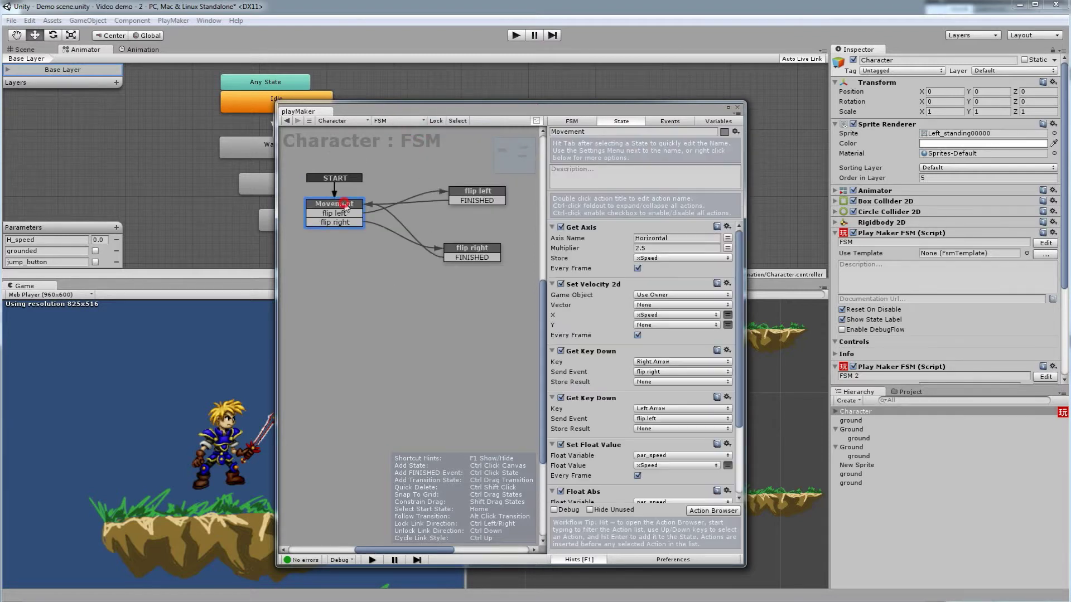
left_click(350, 302)
left_click(474, 199)
left_click(472, 251)
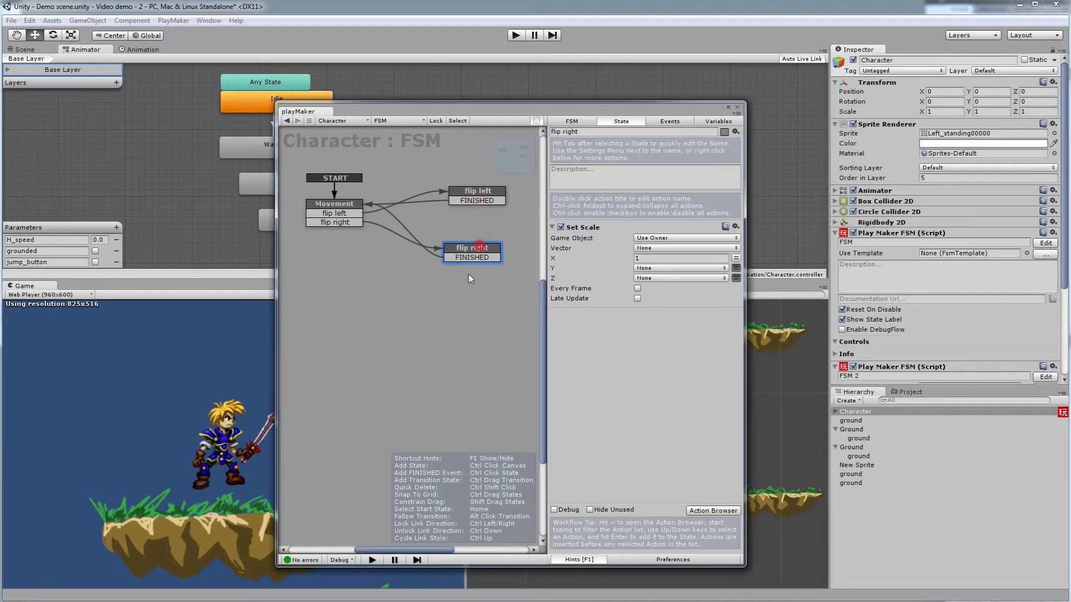
left_click(422, 330)
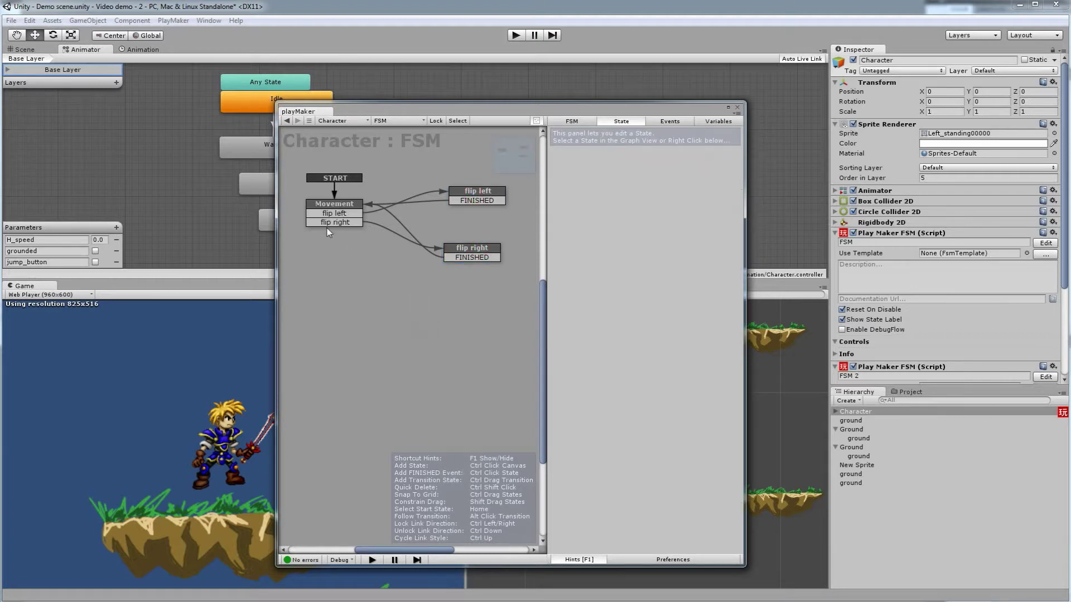
left_click(339, 207)
left_click(474, 183)
left_click(439, 304)
left_click(401, 122)
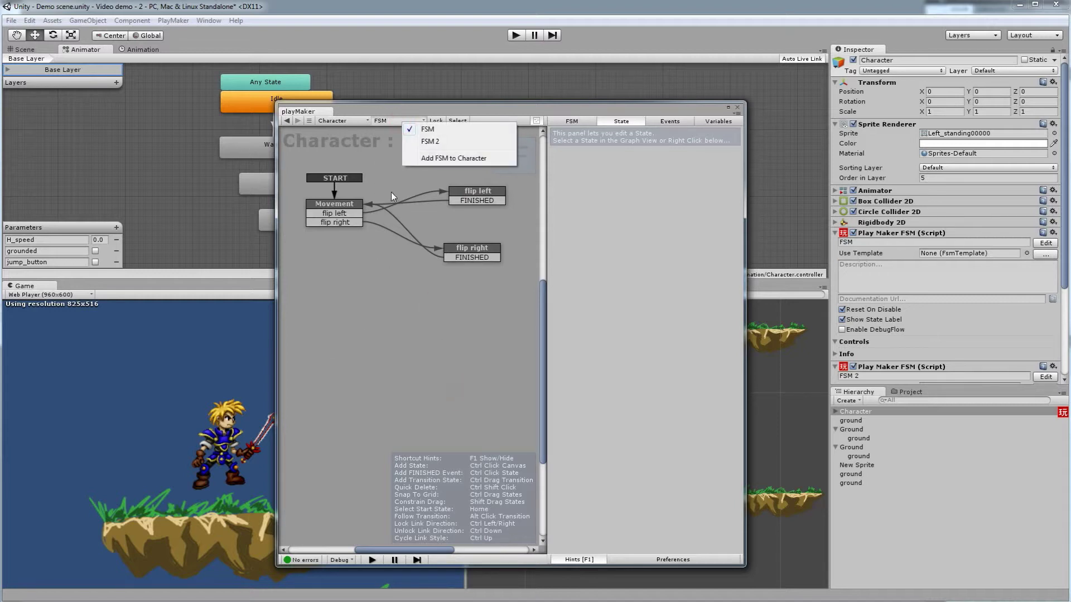
left_click(423, 143)
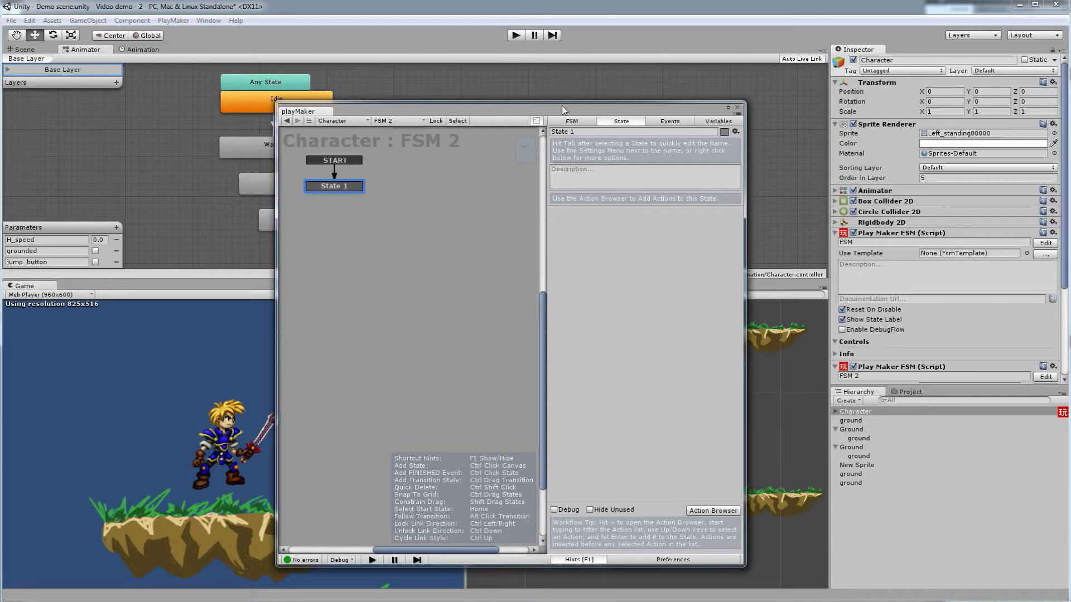
Step: Rename the Character's new FSM as jumping
left_click(576, 122)
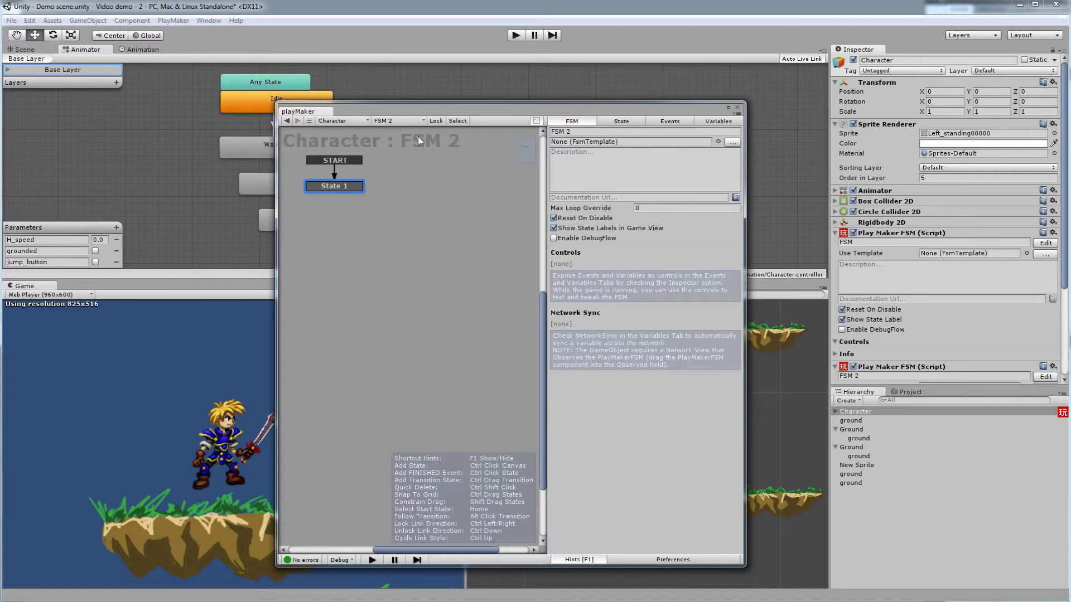
left_click(583, 131)
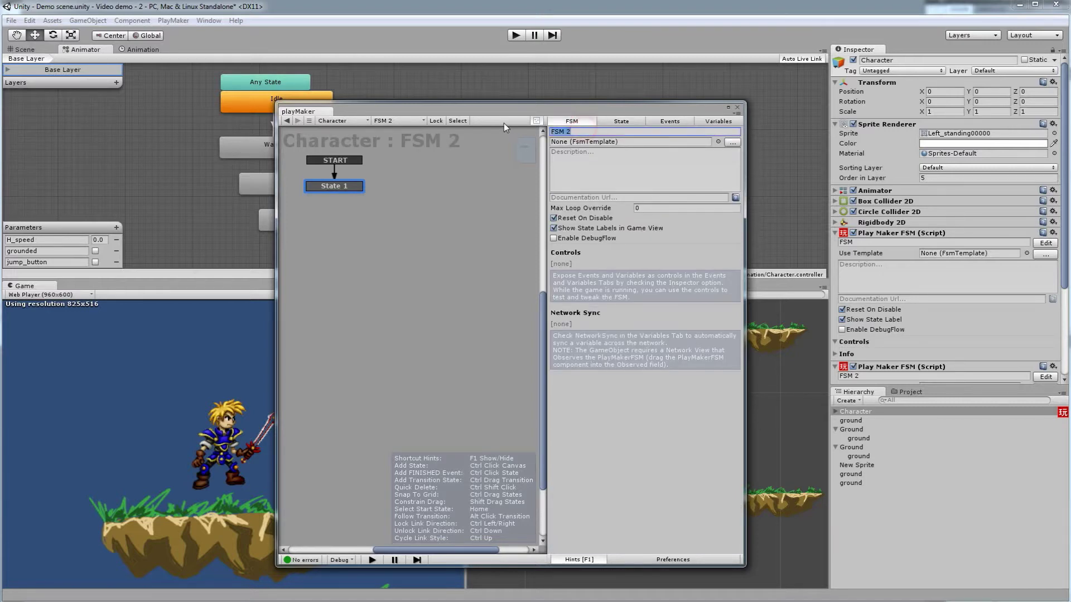
type("jumping")
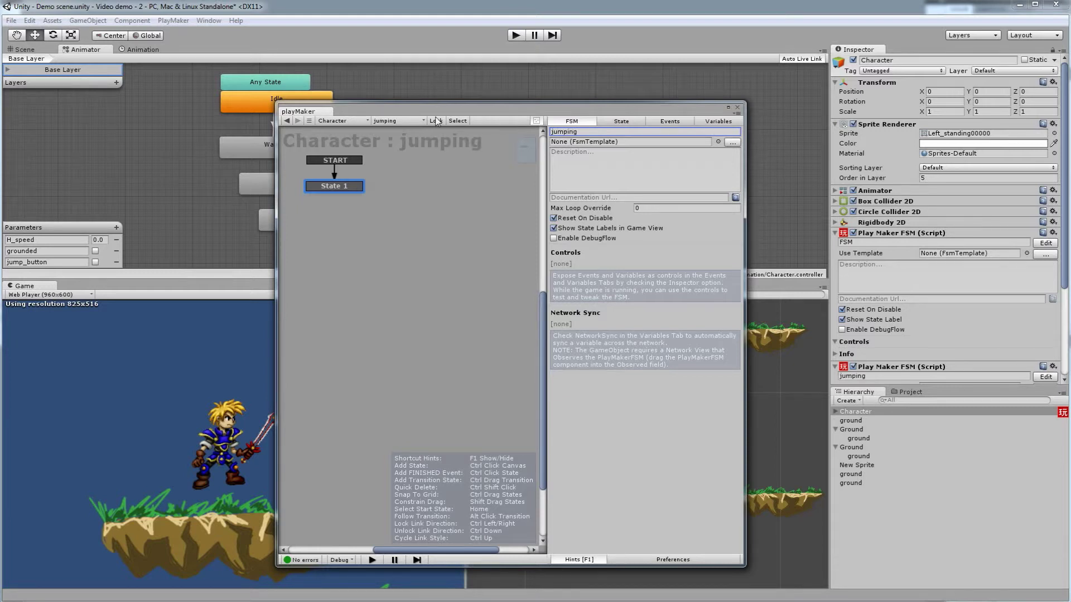
Step: Rename the Character's original FSM, which holds the Movement and flip states, as moving
left_click(404, 120)
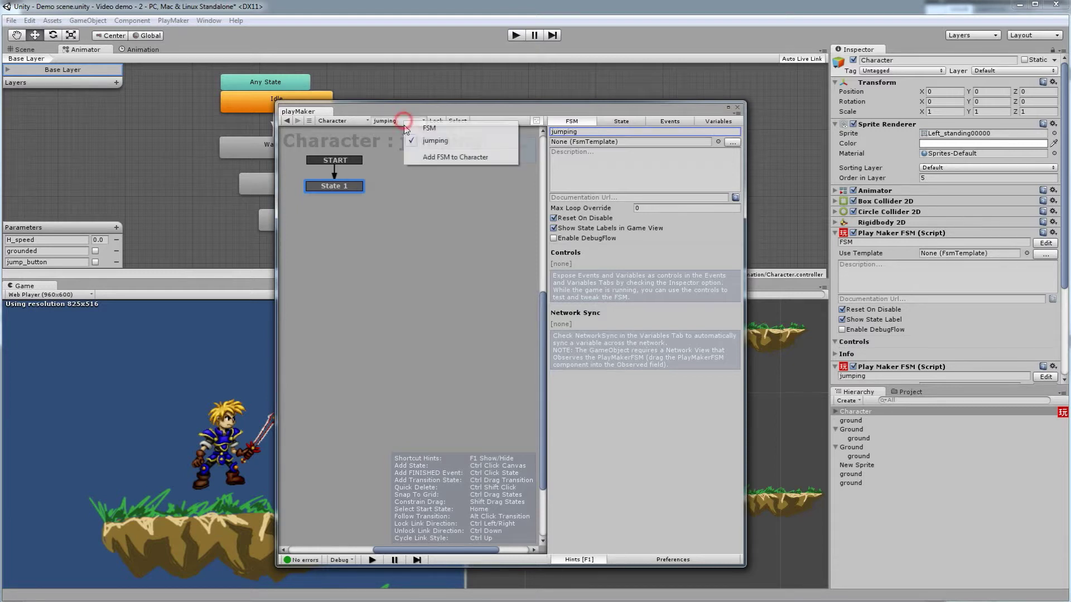
left_click(429, 127)
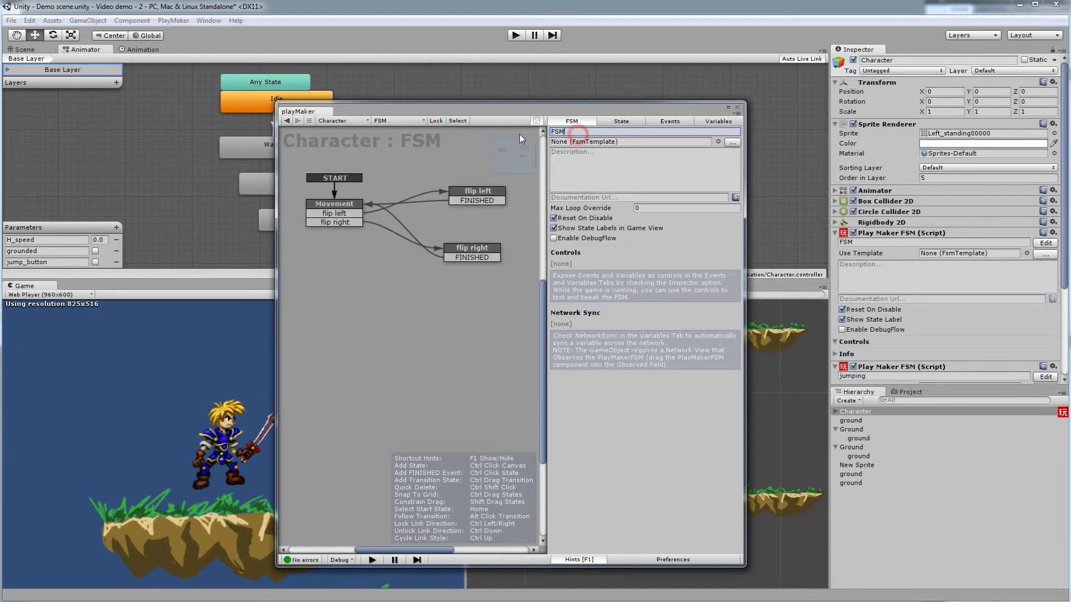
key("BackSpace")
key("BackSpace")
key("BackSpace")
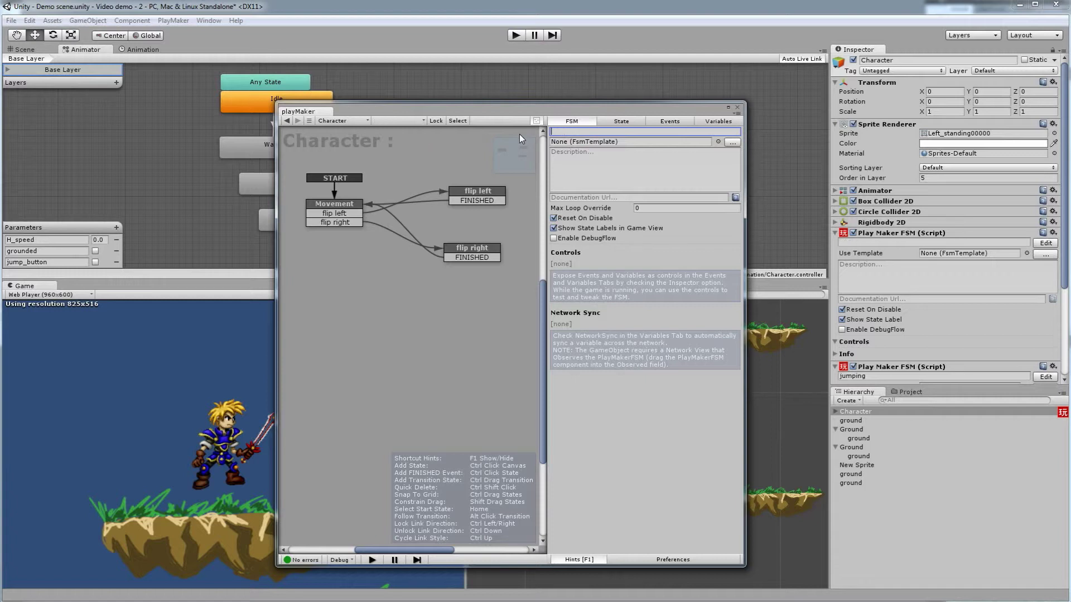
type("moving")
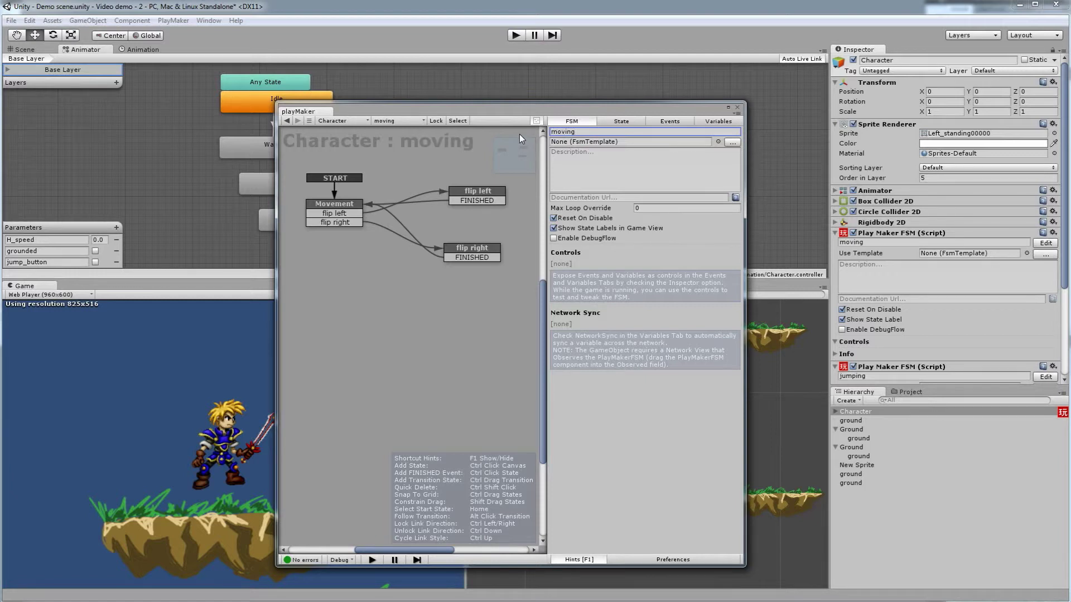
Step: Rename the start state of the Character's jumping FSM as jump button
left_click(384, 121)
left_click(413, 132)
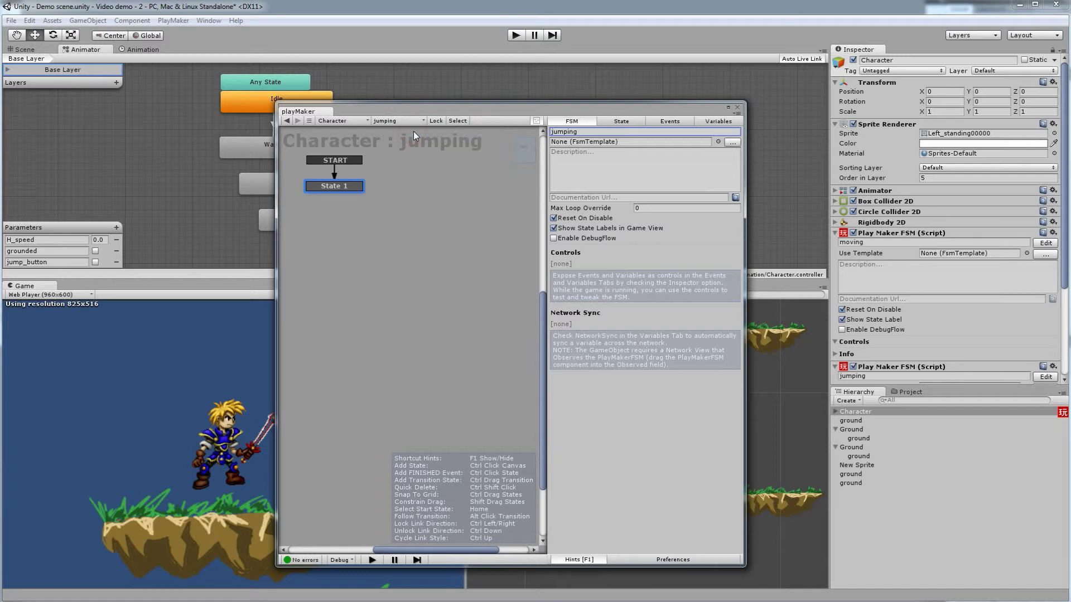
left_click(337, 188)
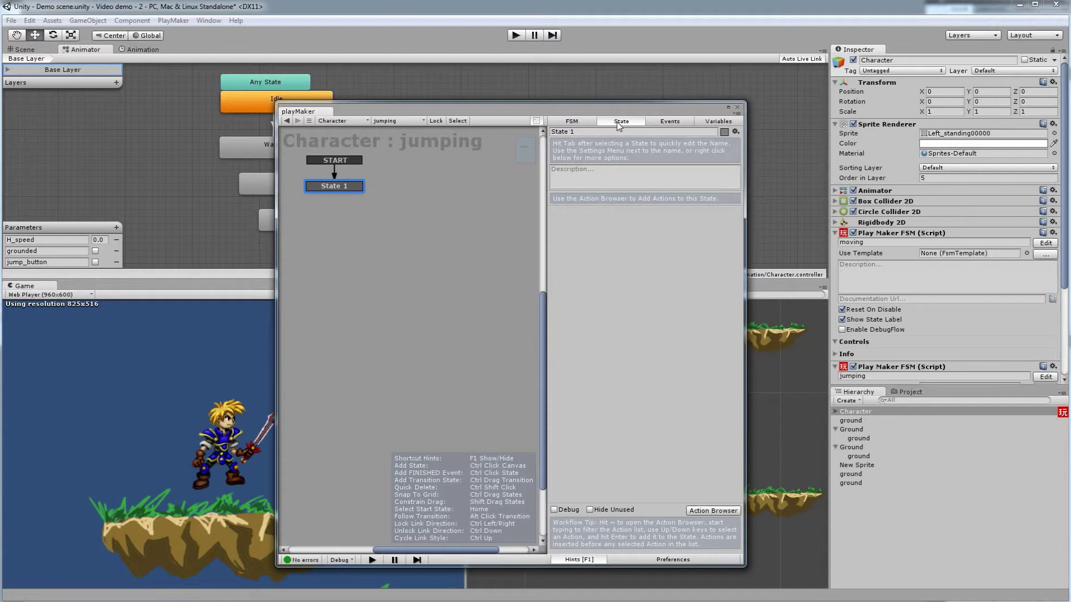
type("jump button")
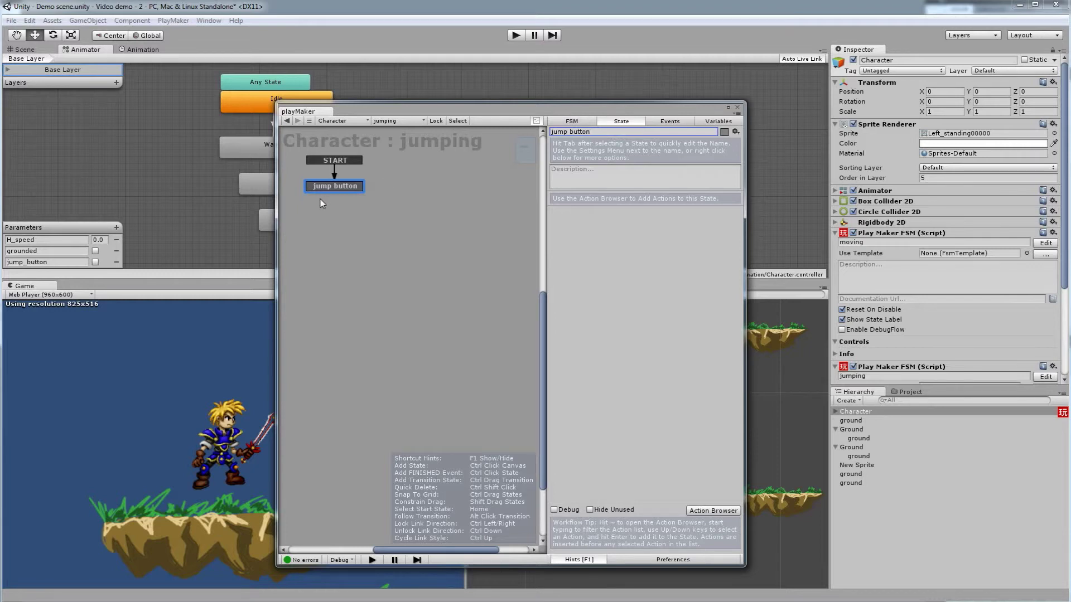
right_click(349, 190)
mouse_move(363, 199)
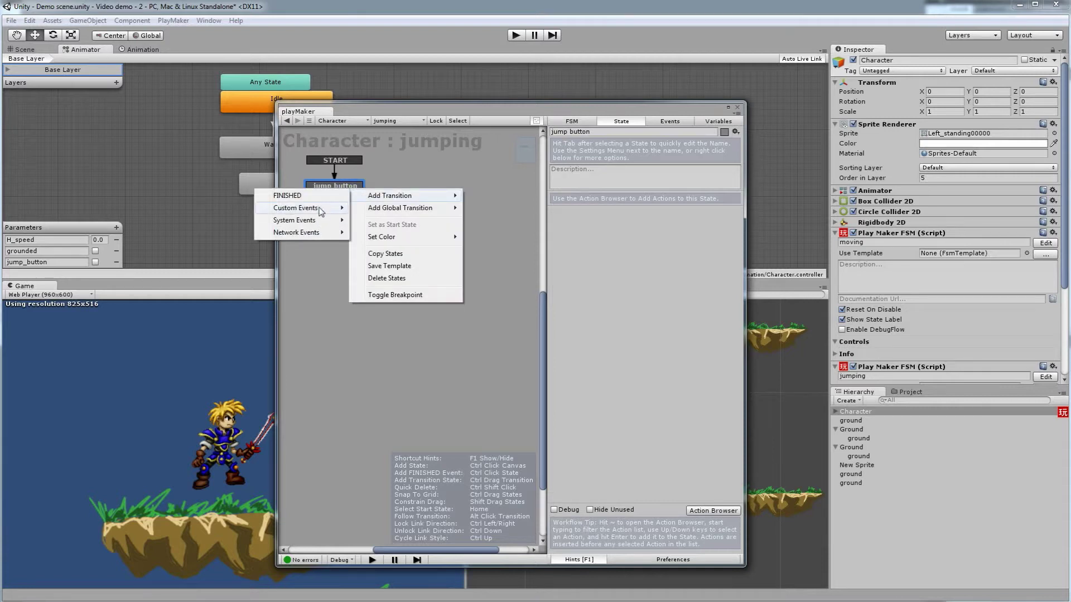
left_click(444, 167)
Step: Add an event called jump pressed to the jumping FSM
left_click(668, 122)
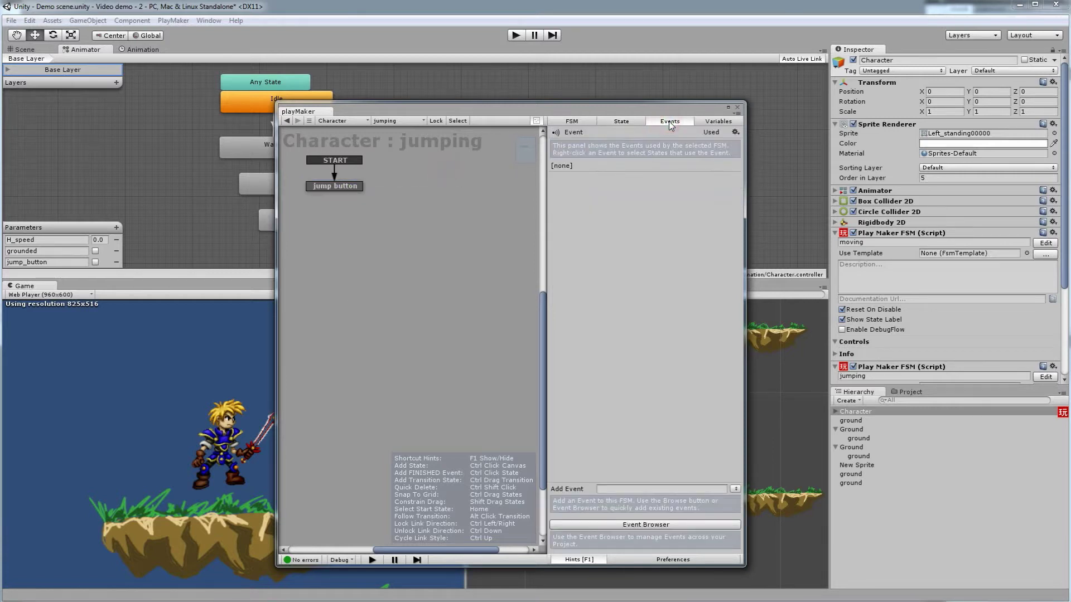
left_click(669, 489)
type("jump pressed")
key("Return")
Step: Add a transition for the jump pressed event to the jump button state
left_click(356, 186)
right_click(351, 186)
mouse_move(377, 200)
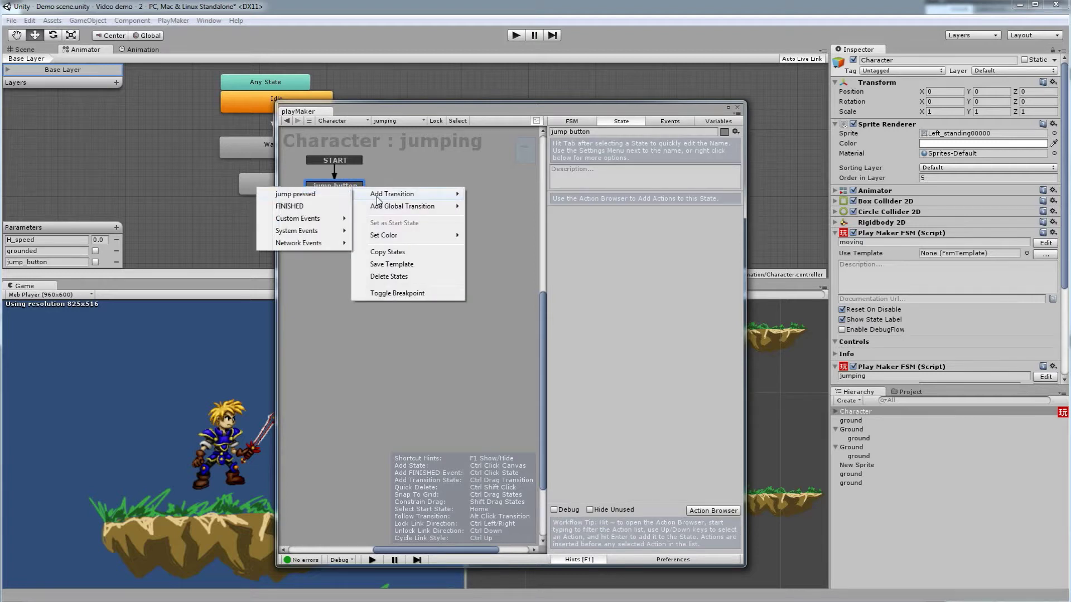
left_click(292, 195)
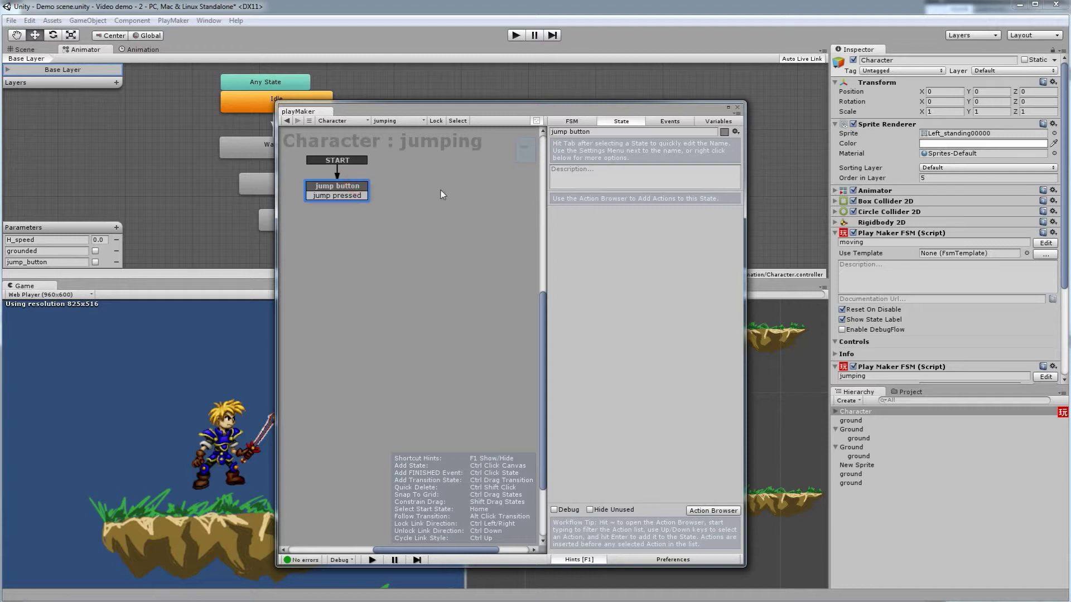
Step: Find the Set Animator Bool action and add it to the jump button state
left_click(716, 511)
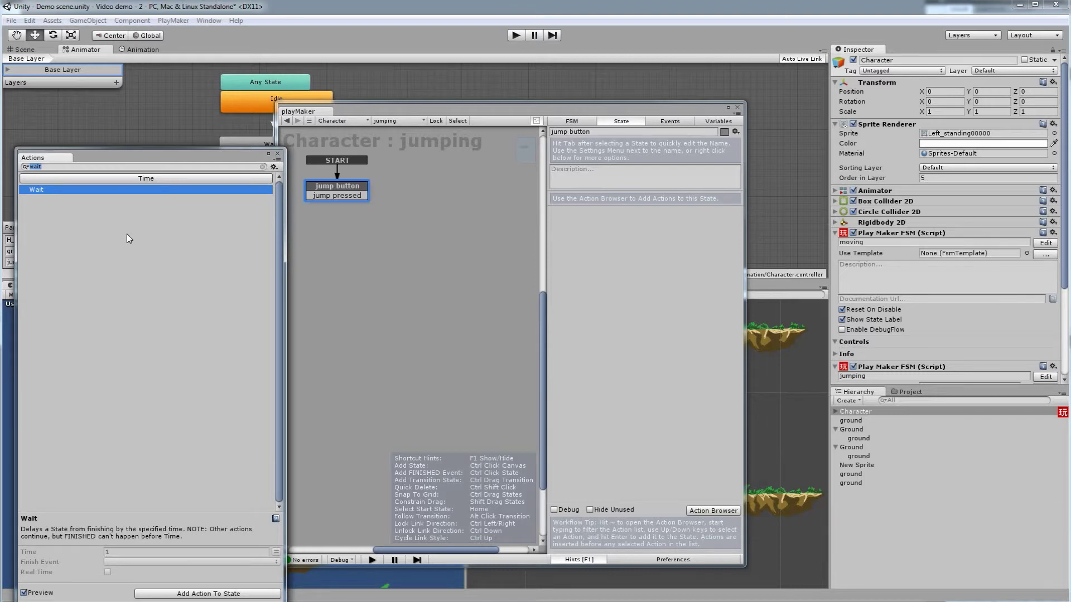
type("set")
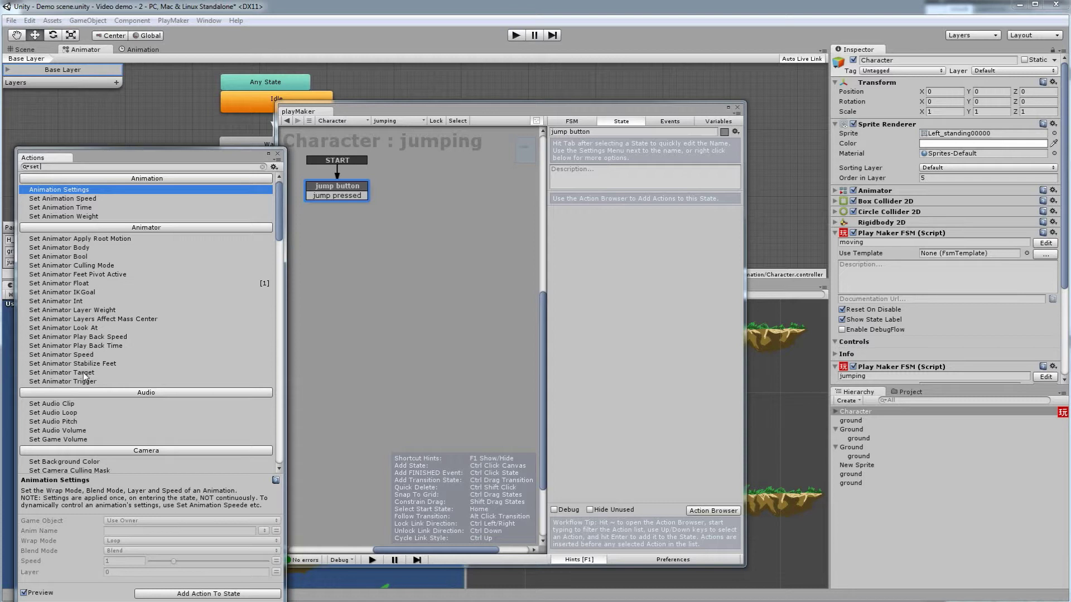
left_click(72, 284)
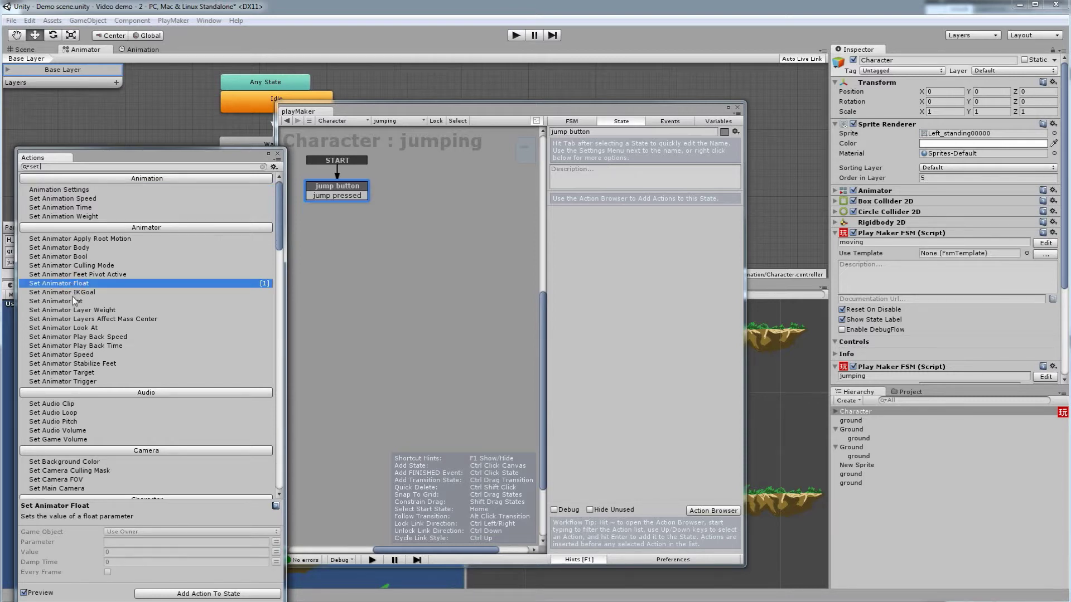
left_click(70, 257)
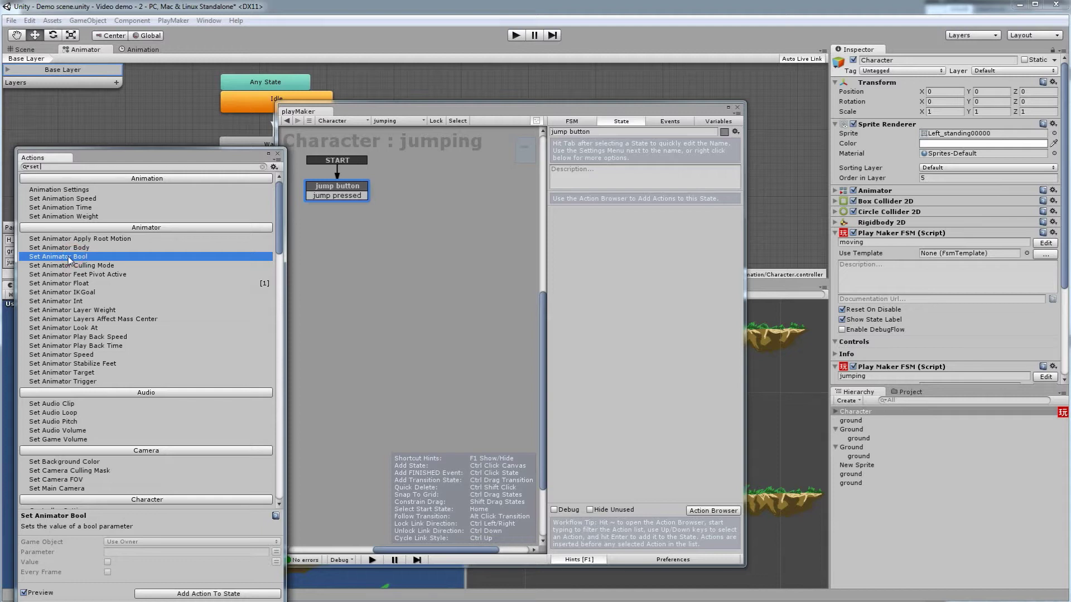
double_click(69, 258)
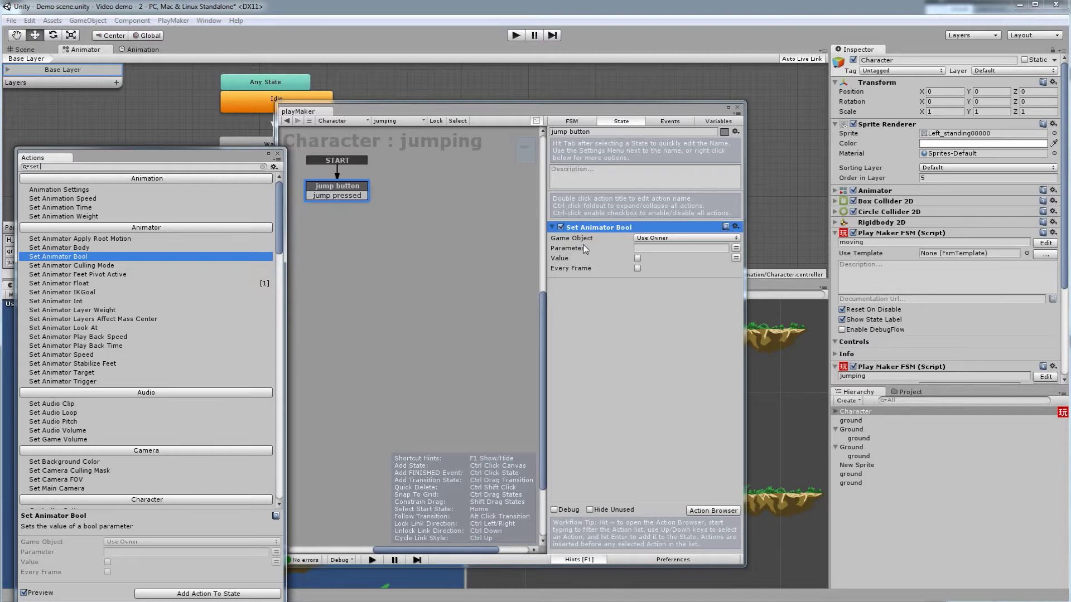
Step: Set the Set Animator Bool action's parameter to grounded and enable its value, moving the action browser out of the way
left_click(649, 251)
left_click_drag(245, 153, 237, 337)
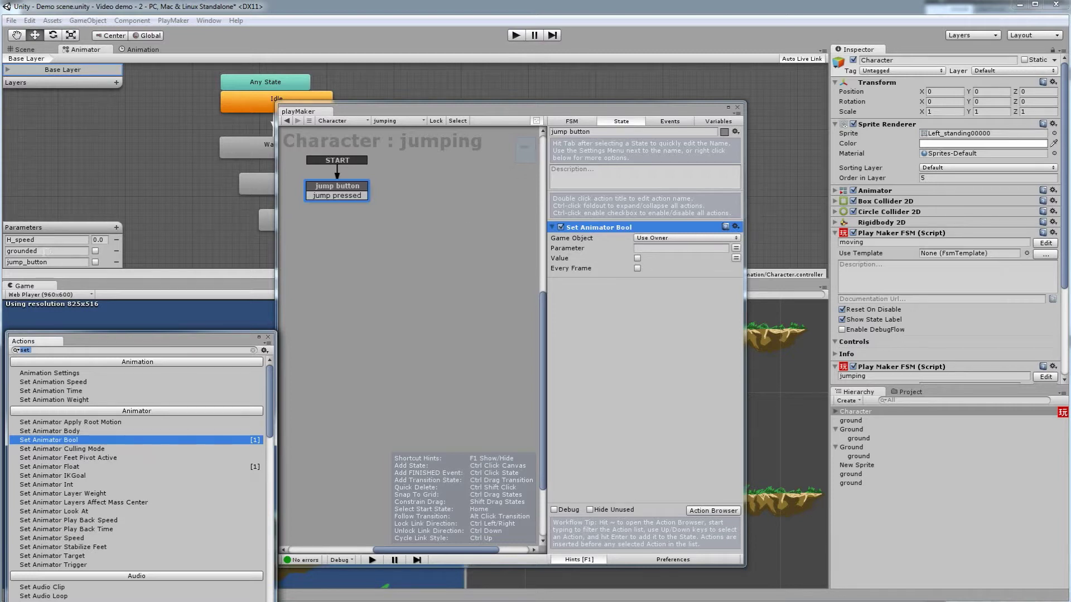
left_click(654, 248)
type("g")
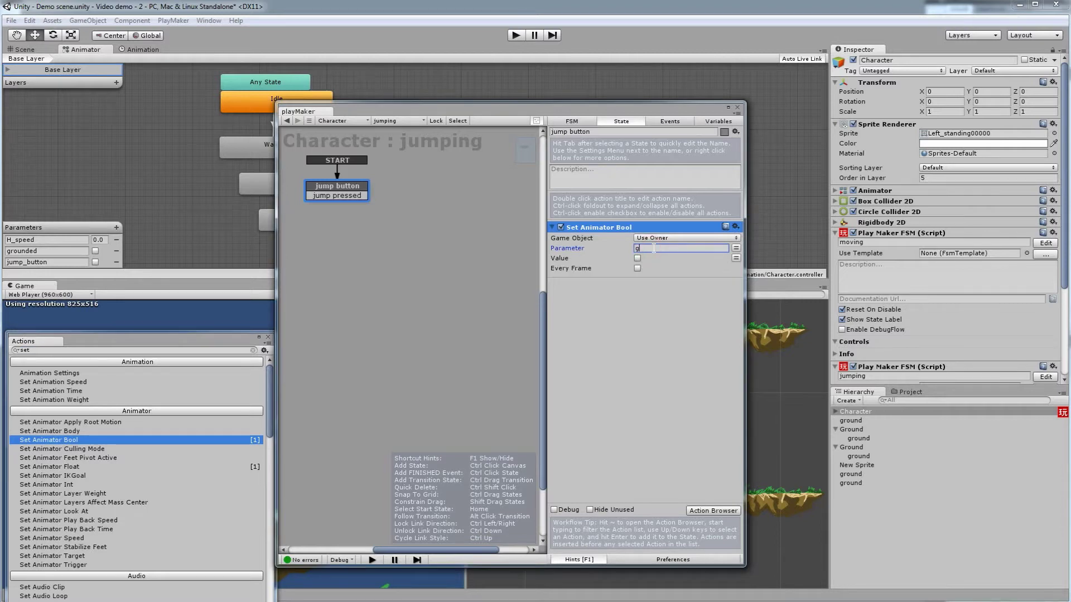
type("rounded")
left_click(637, 258)
left_click(637, 258)
left_click(638, 259)
Step: Find the Get Key Down action and add it to the jump button state below Set Animator Bool
left_click(713, 511)
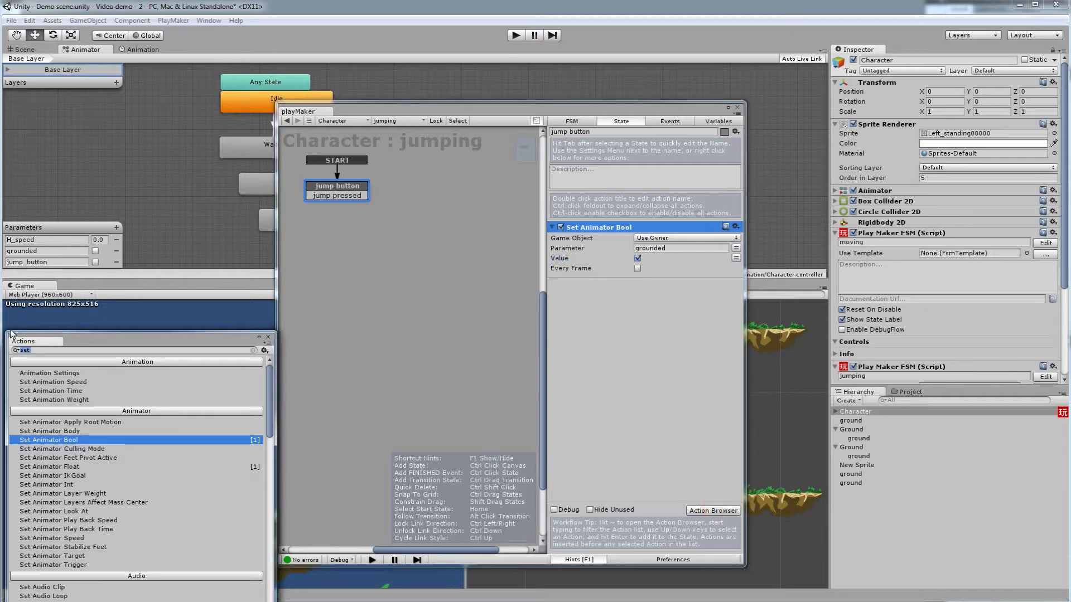
type("get")
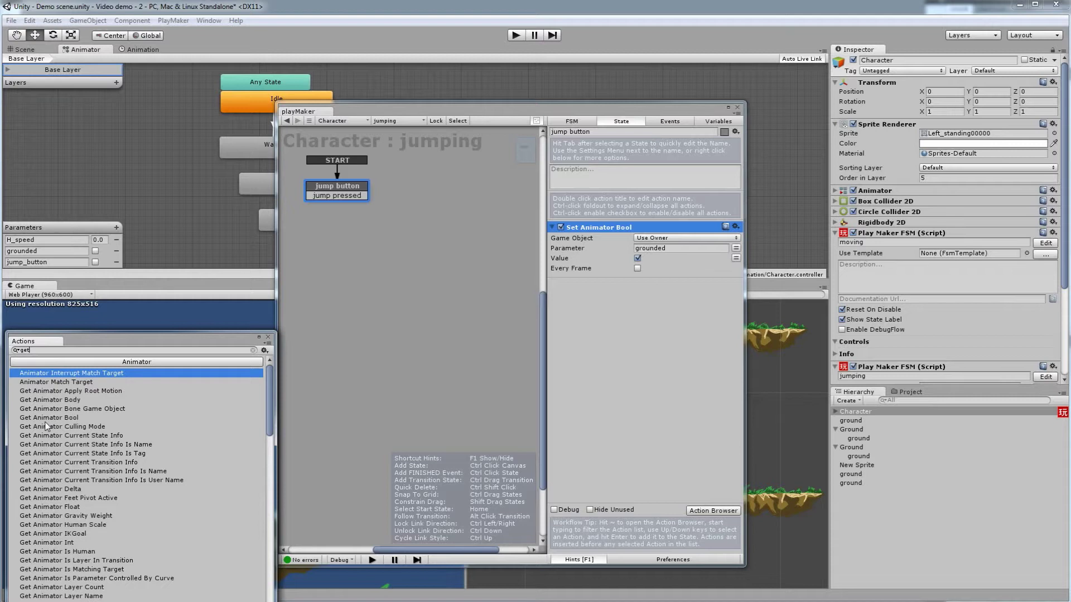
type(" k")
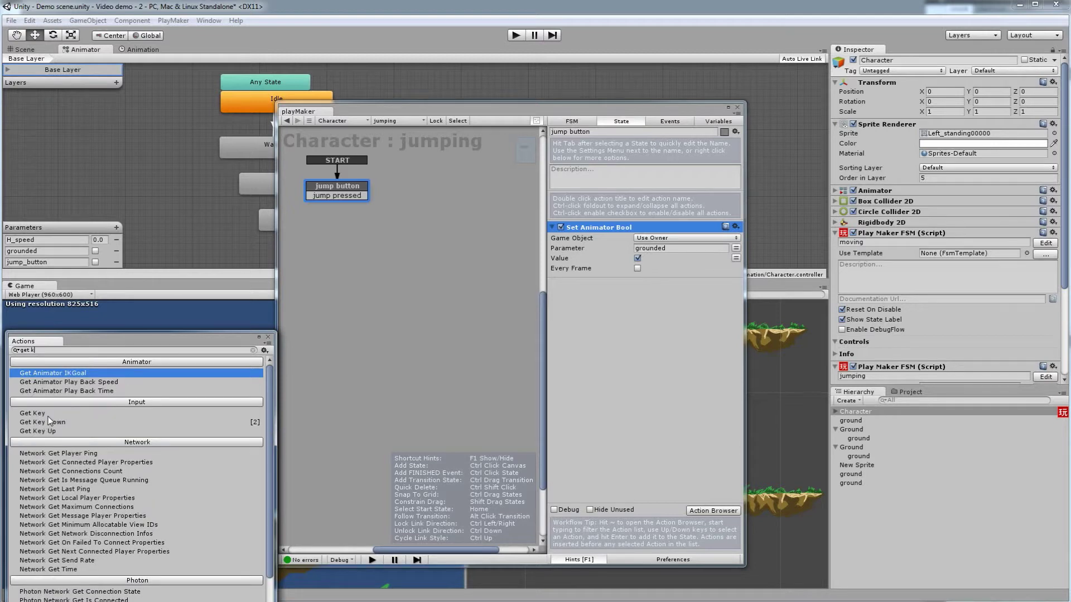
left_click(50, 423)
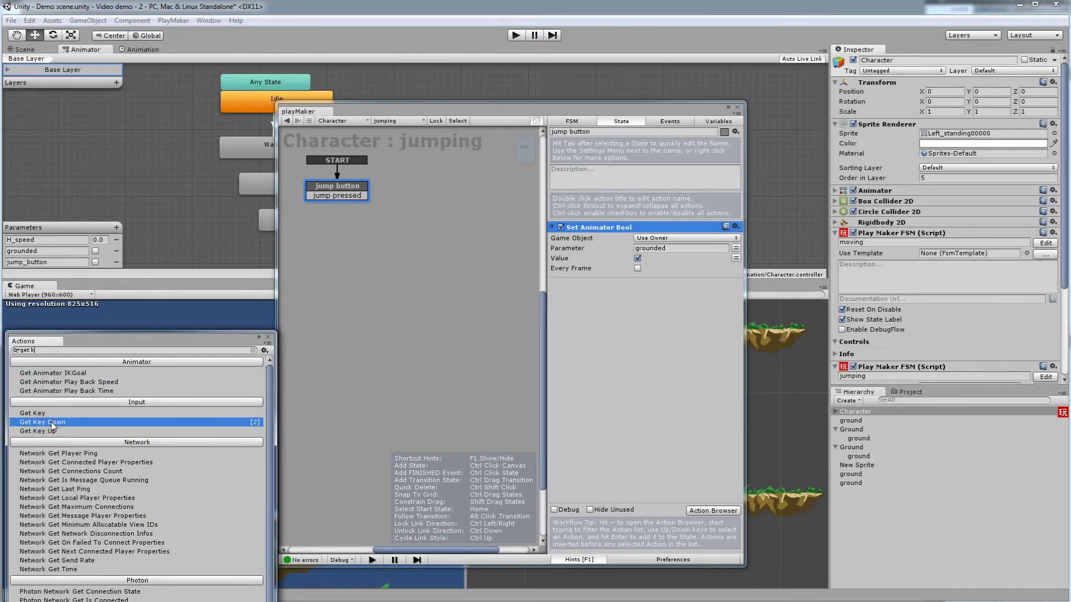
double_click(51, 423)
left_click_drag(602, 228, 624, 346)
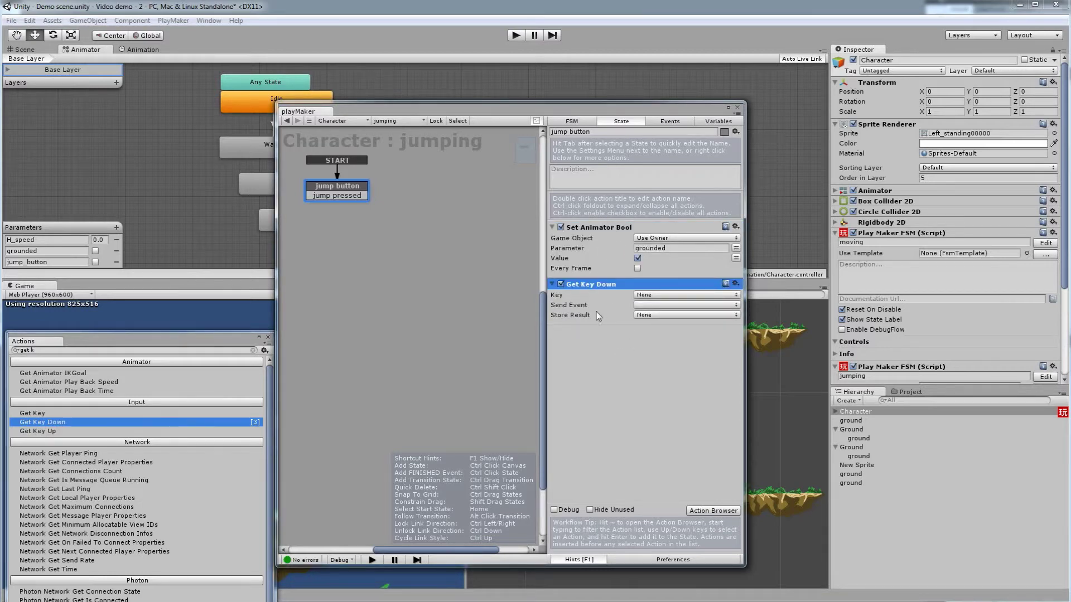
Step: Set the Get Key Down action to the Up Arrow key and have it send the jump pressed event
left_click(645, 295)
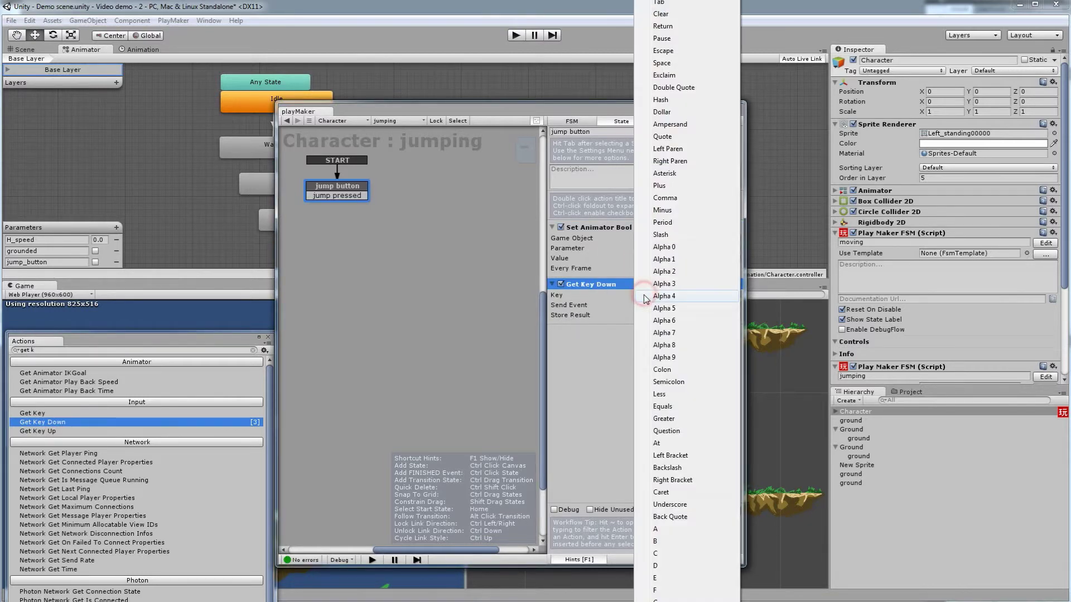
scroll(686, 301, "down", 5)
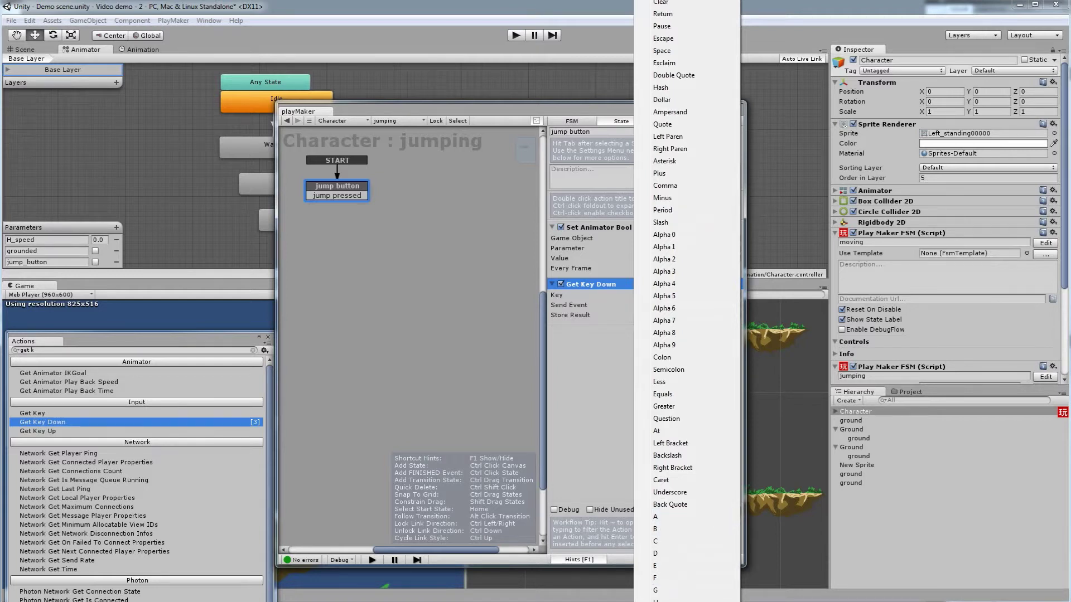
scroll(687, 302, "down", 6)
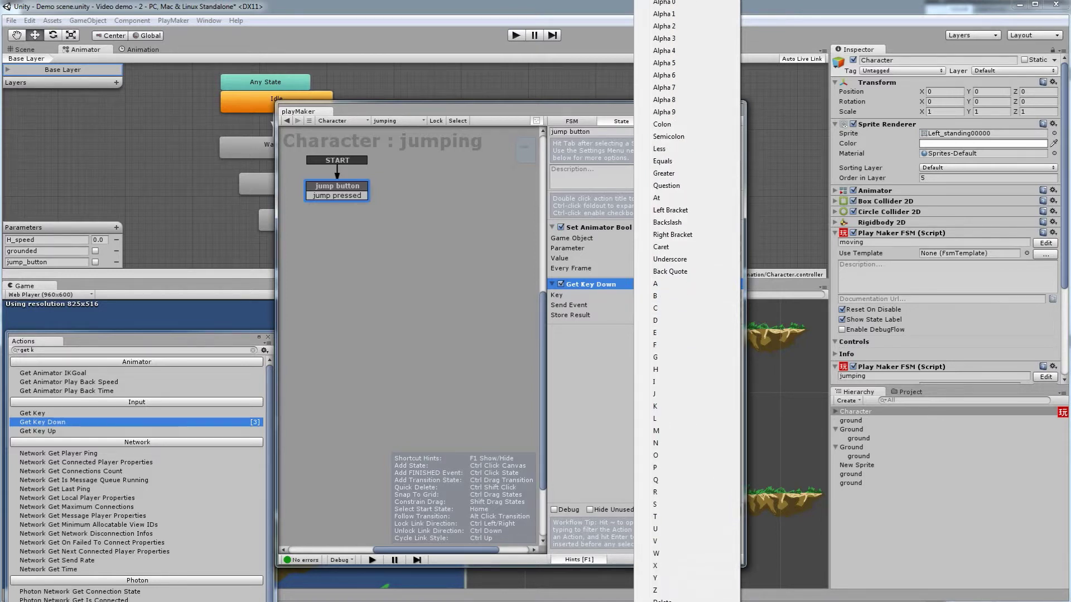
scroll(687, 301, "down", 3)
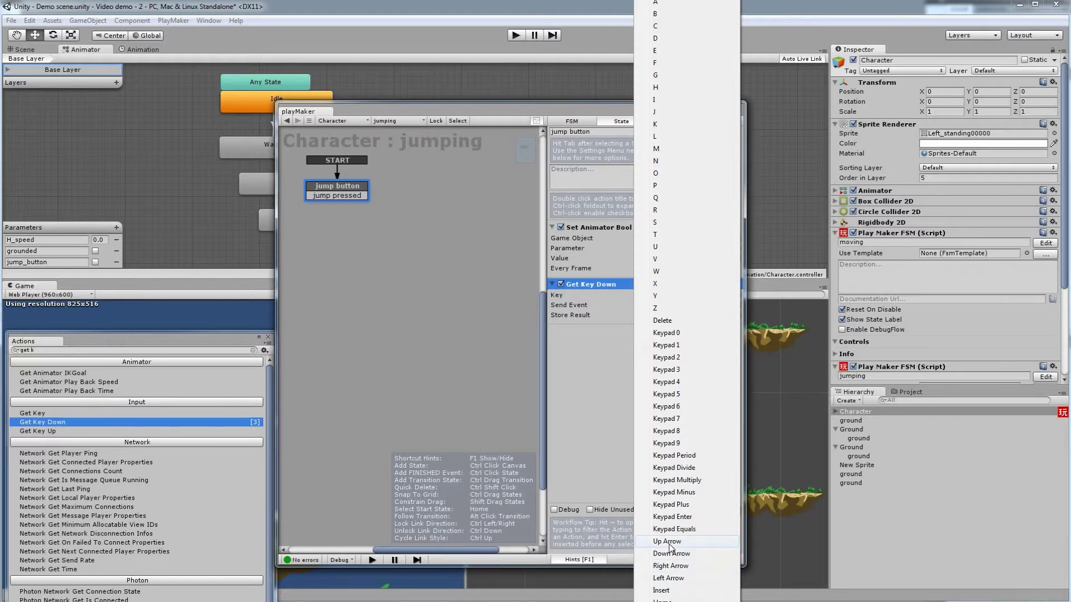
left_click(669, 542)
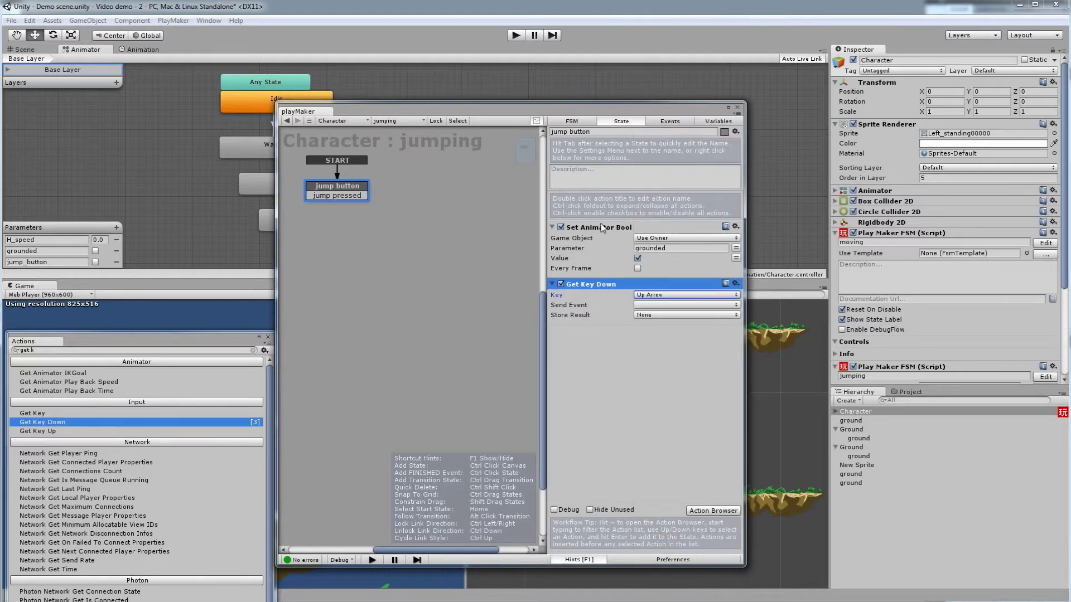
left_click(655, 306)
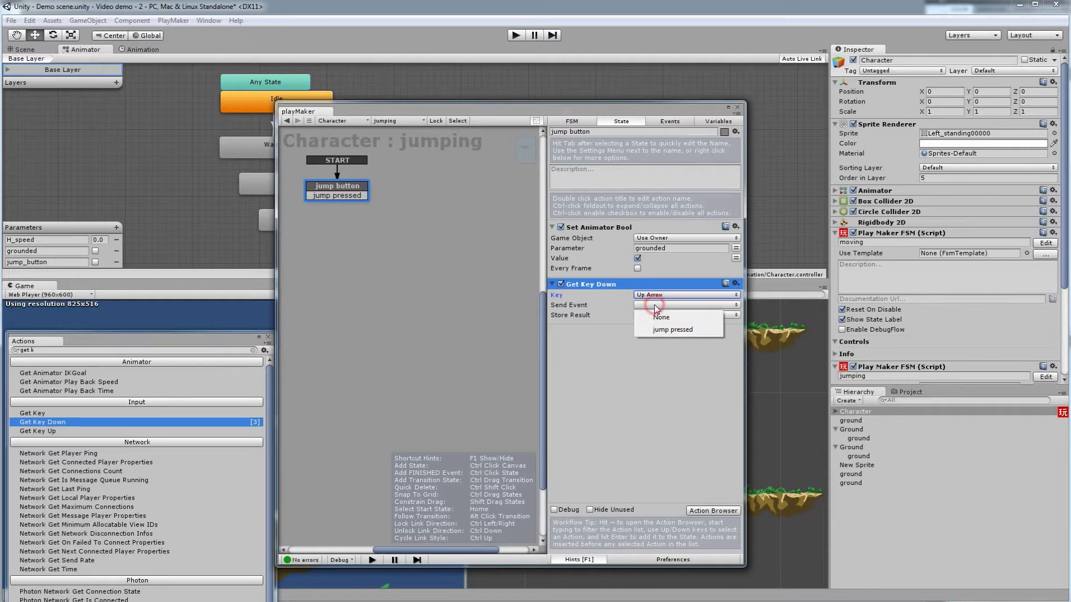
left_click(674, 332)
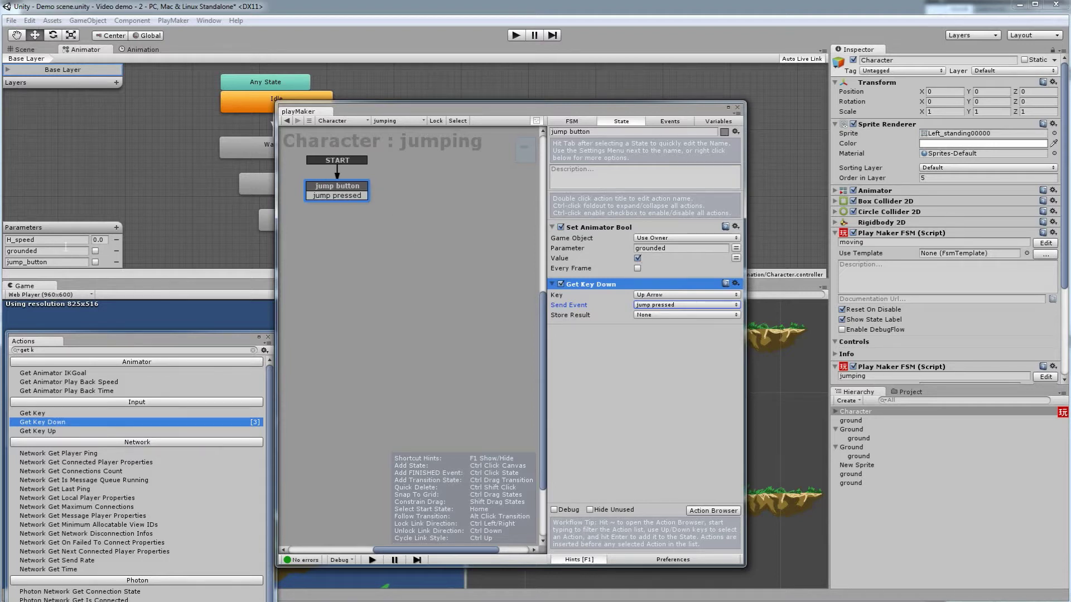
Step: Add a new state named jumping beside jump button and link the jump pressed transition to it
right_click(429, 187)
left_click(455, 200)
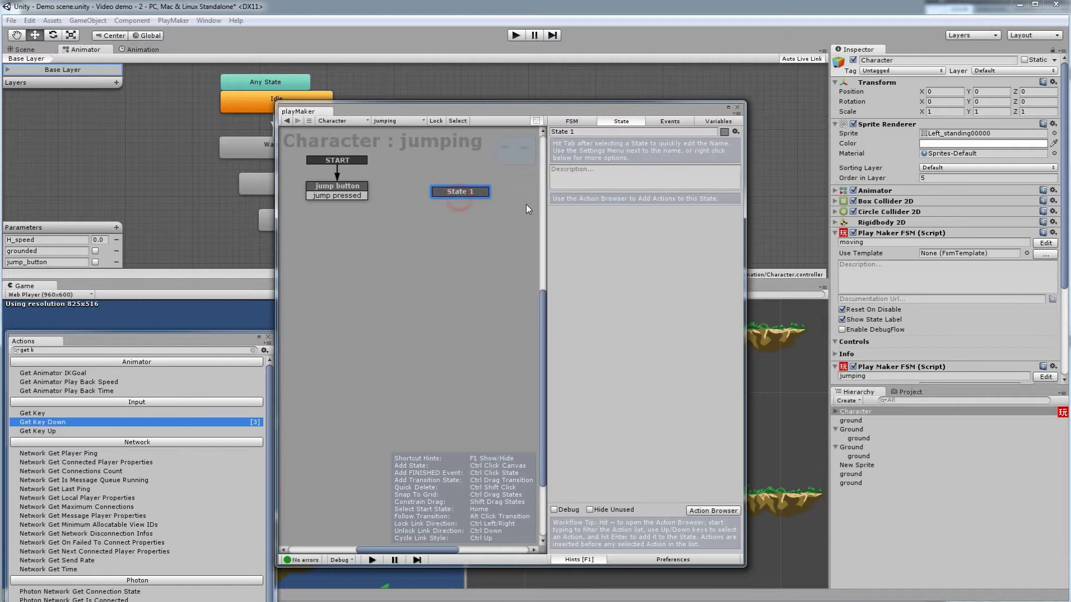
key("Tab")
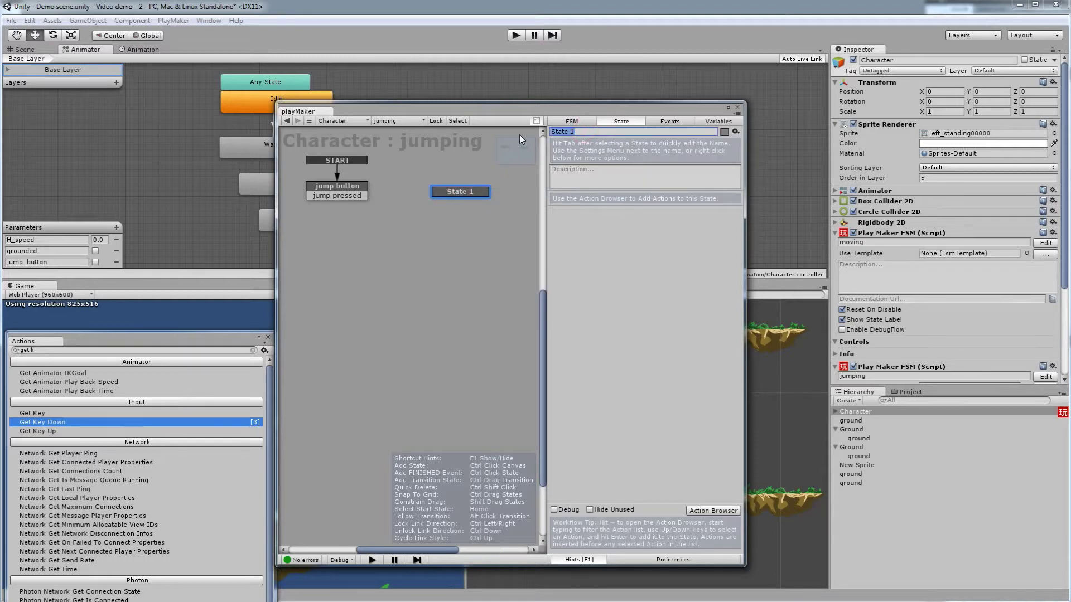
type("jumping")
left_click_drag(360, 197, 452, 186)
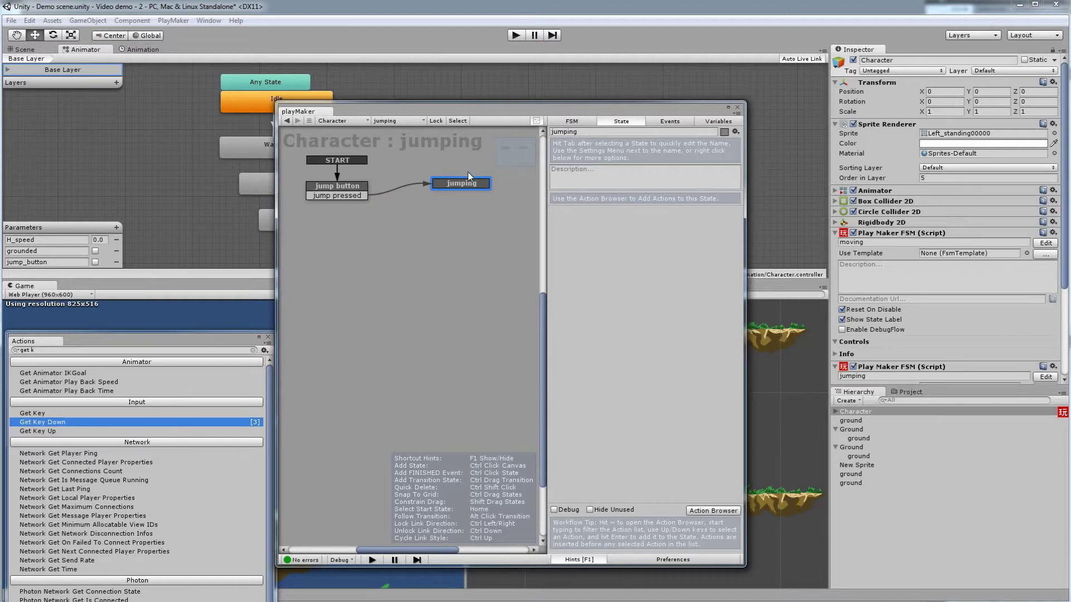
Step: Add a FINISHED transition to the jumping state and link it back to the jump button state
right_click(471, 177)
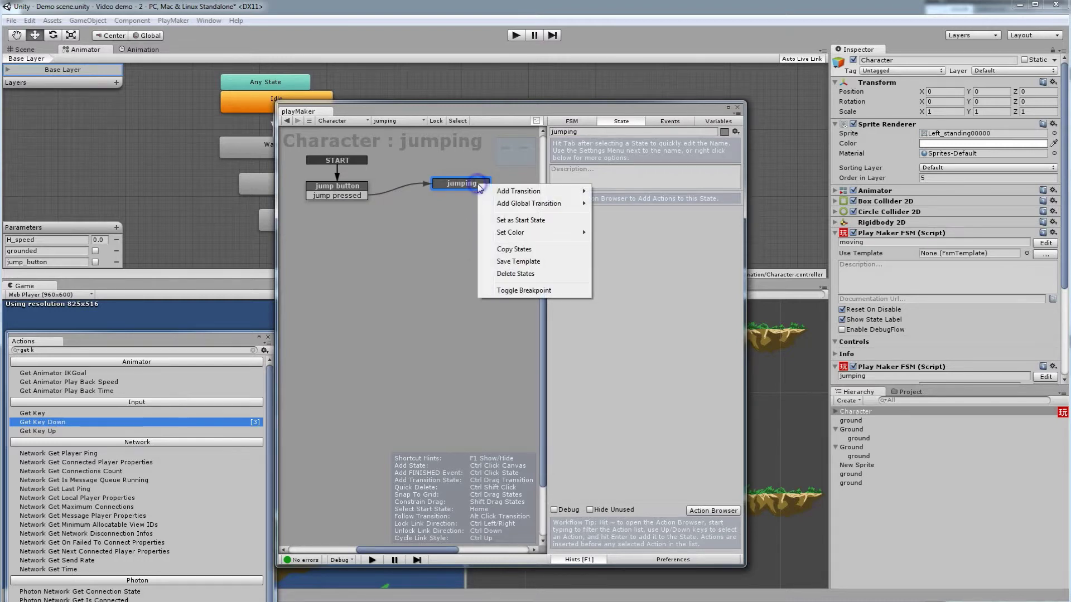
mouse_move(516, 193)
left_click(449, 204)
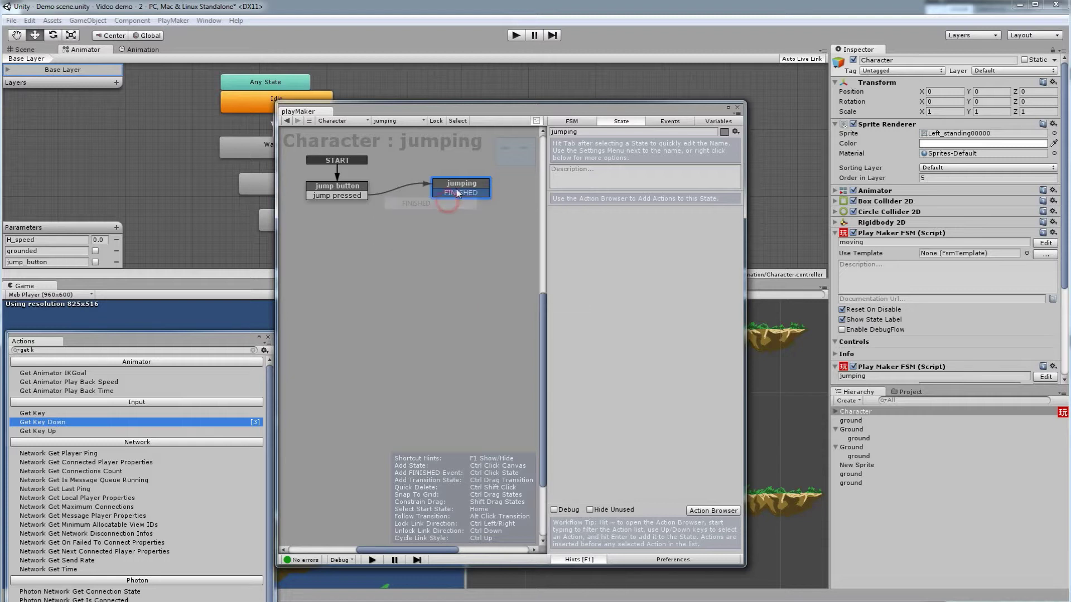
left_click_drag(444, 194, 364, 193)
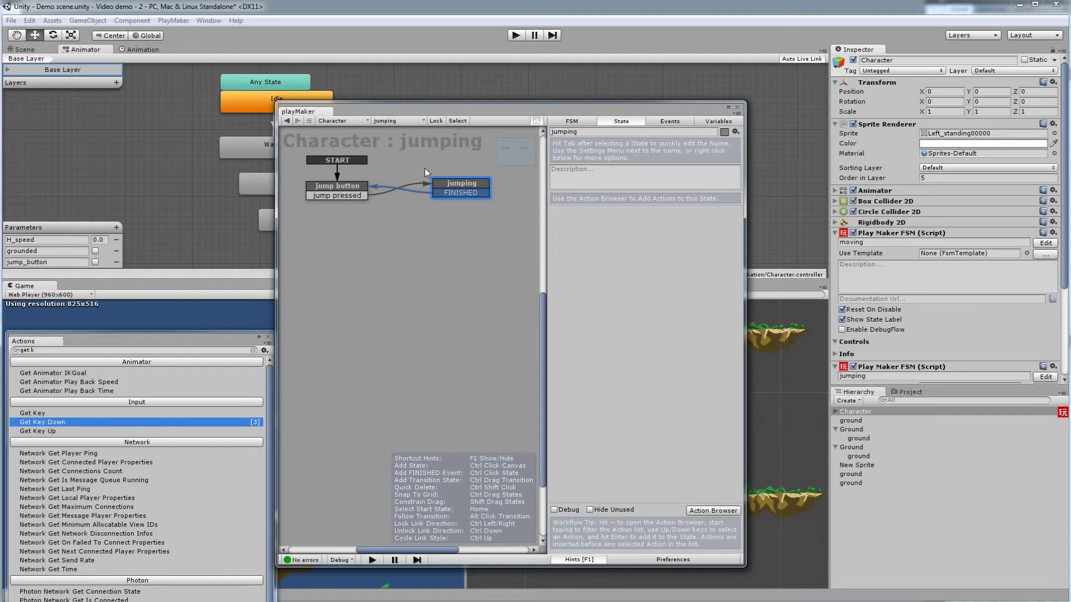
Step: Find the Set Animator Bool action and add it to the jumping state
left_click(466, 183)
key("BackSpace")
key("BackSpace")
key("BackSpace")
key("BackSpace")
key("BackSpace")
type("set")
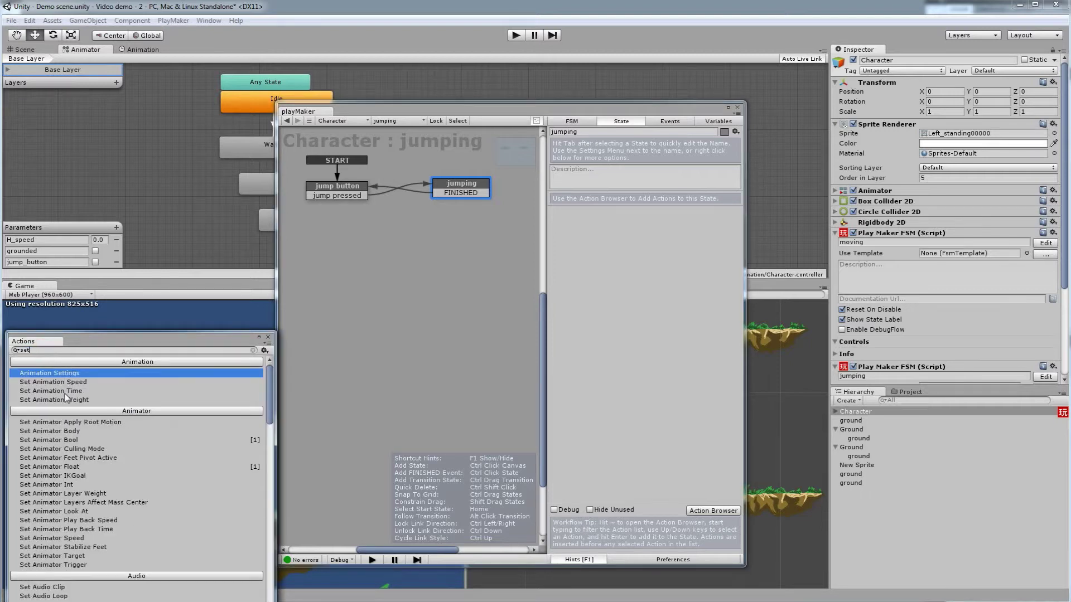
left_click(50, 440)
double_click(53, 440)
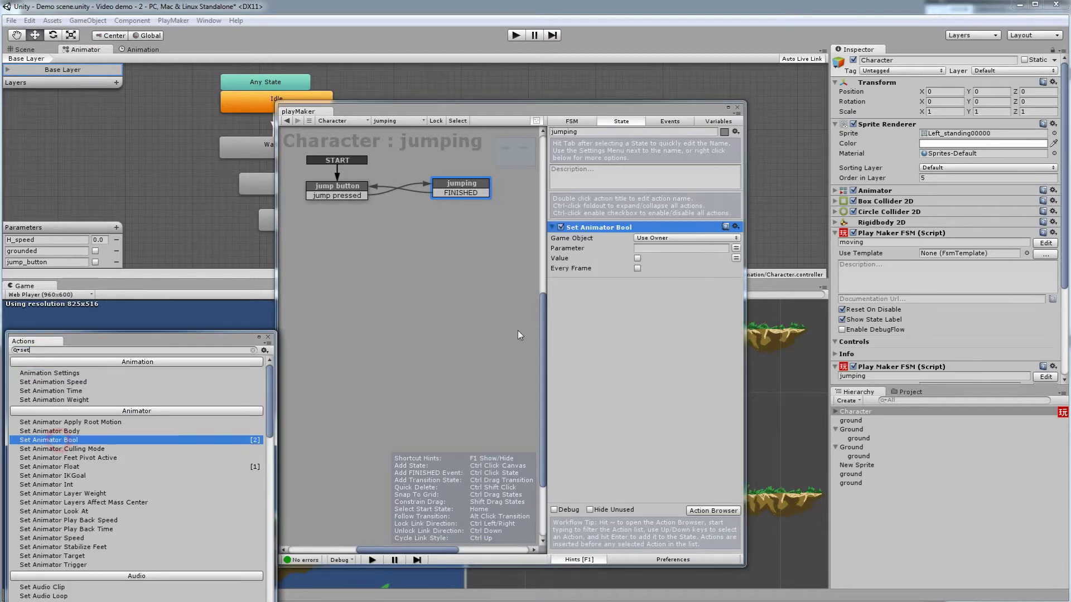
Step: Set the parameter of the jumping state's Set Animator Bool action to grounded and compare with the jump button state's actions
left_click(650, 249)
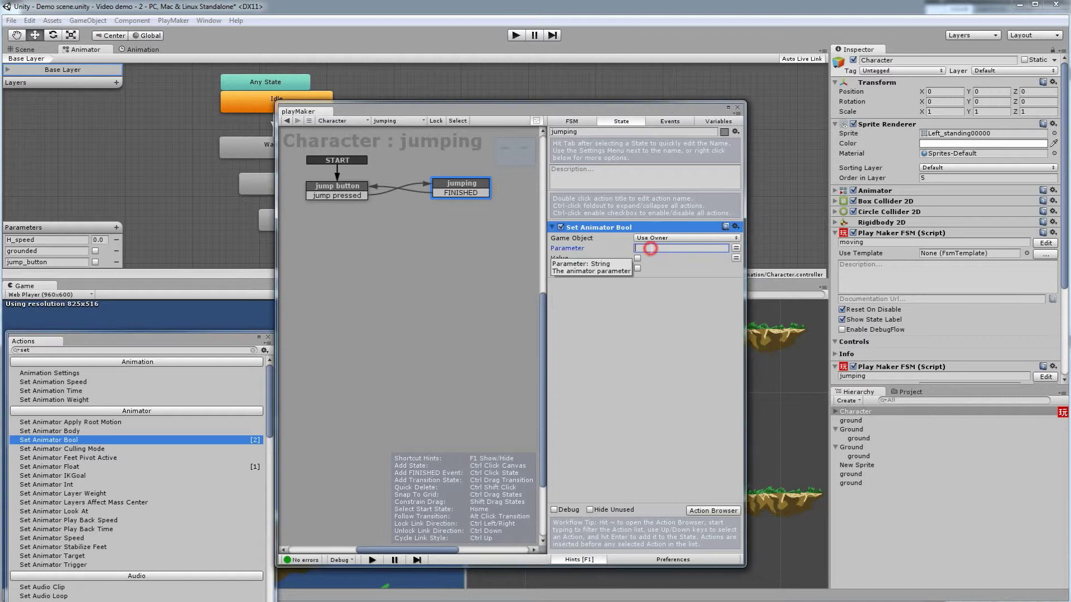
type("grounded")
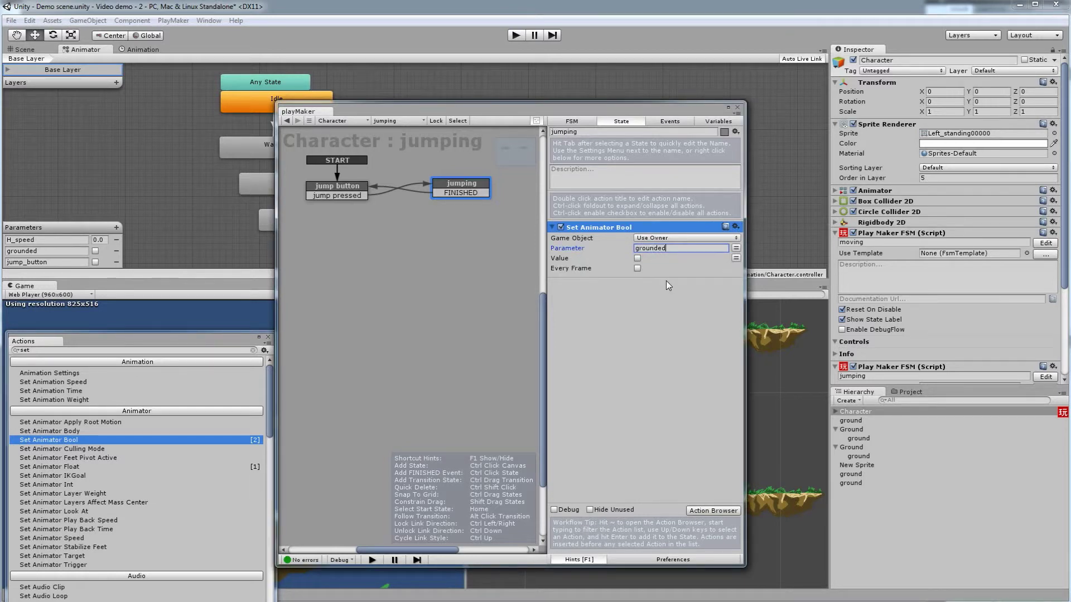
left_click(658, 294)
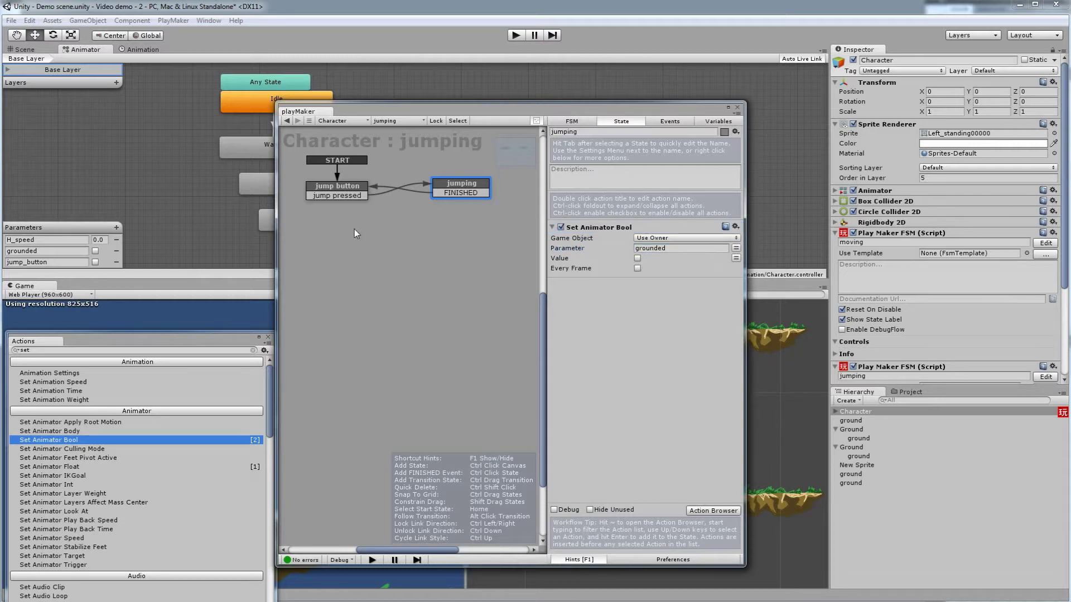
left_click(353, 188)
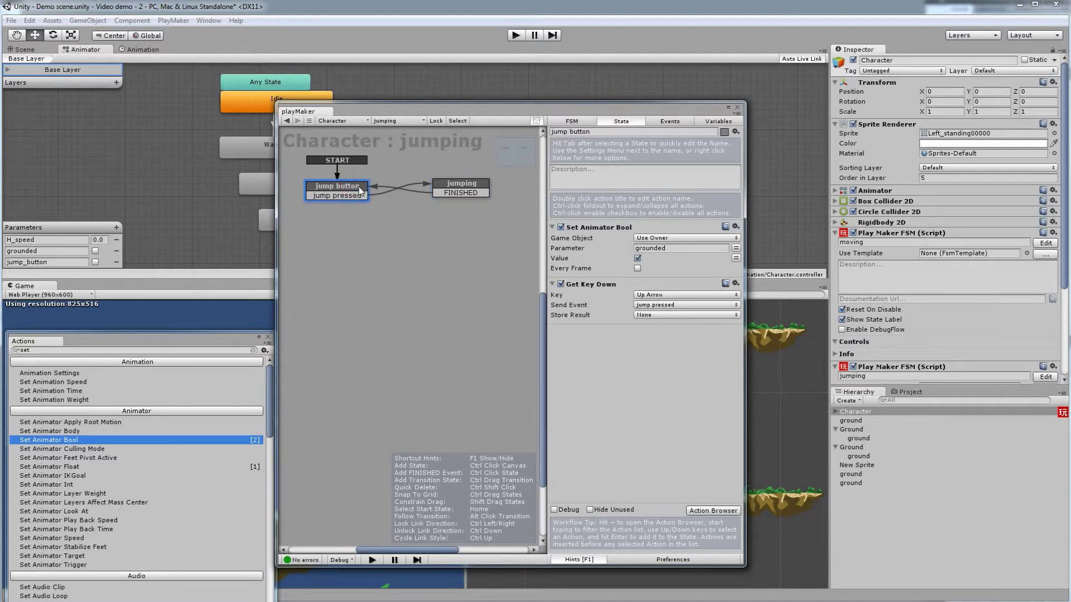
left_click(479, 184)
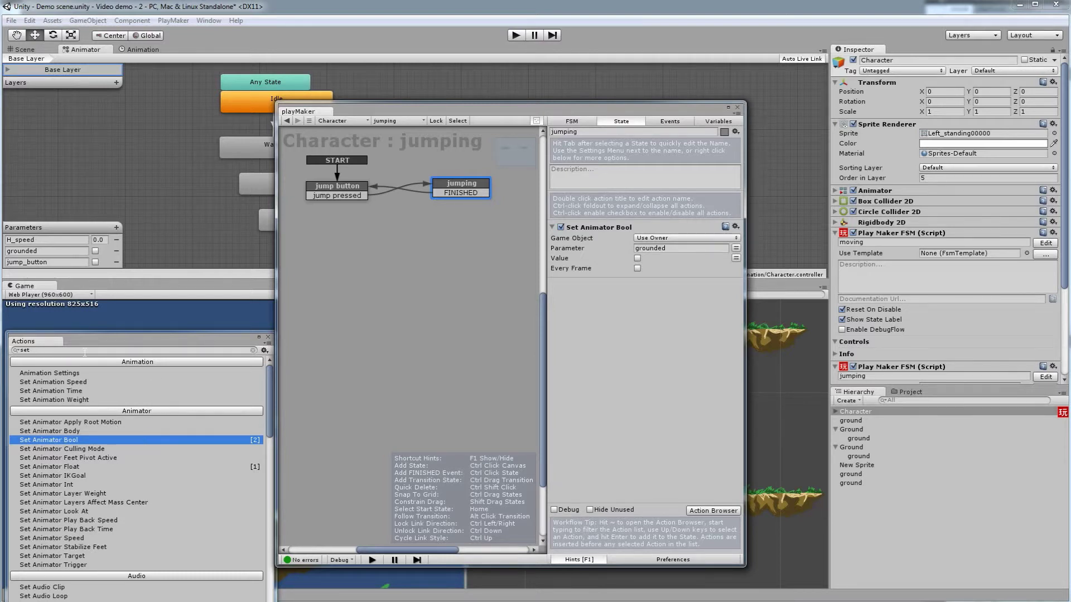
Step: Add a Set Animator Trigger action to the jumping state and set its trigger to jump_button
left_click(72, 565)
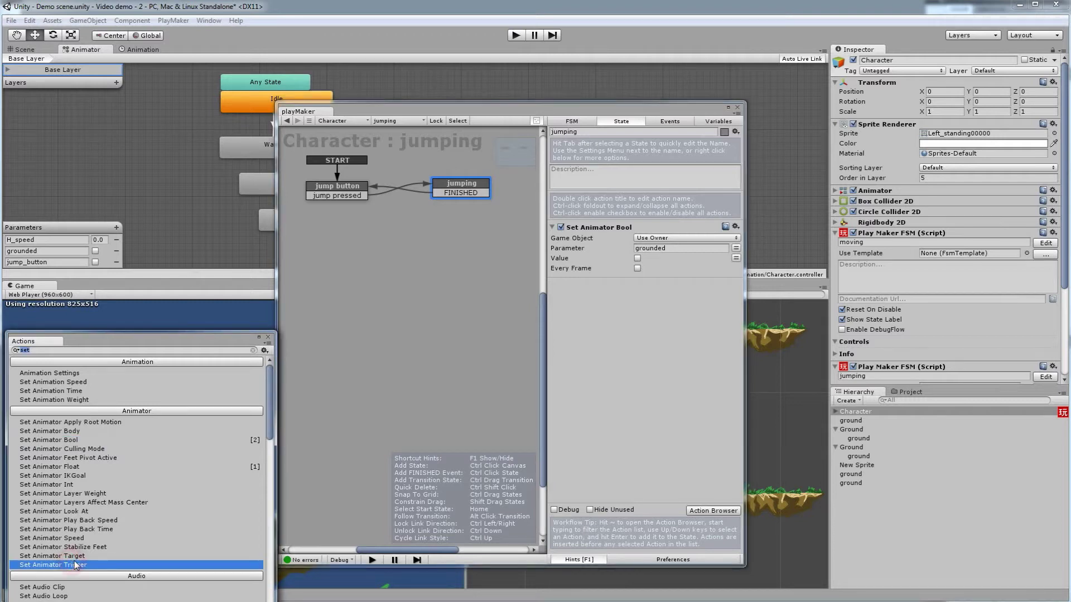
double_click(73, 565)
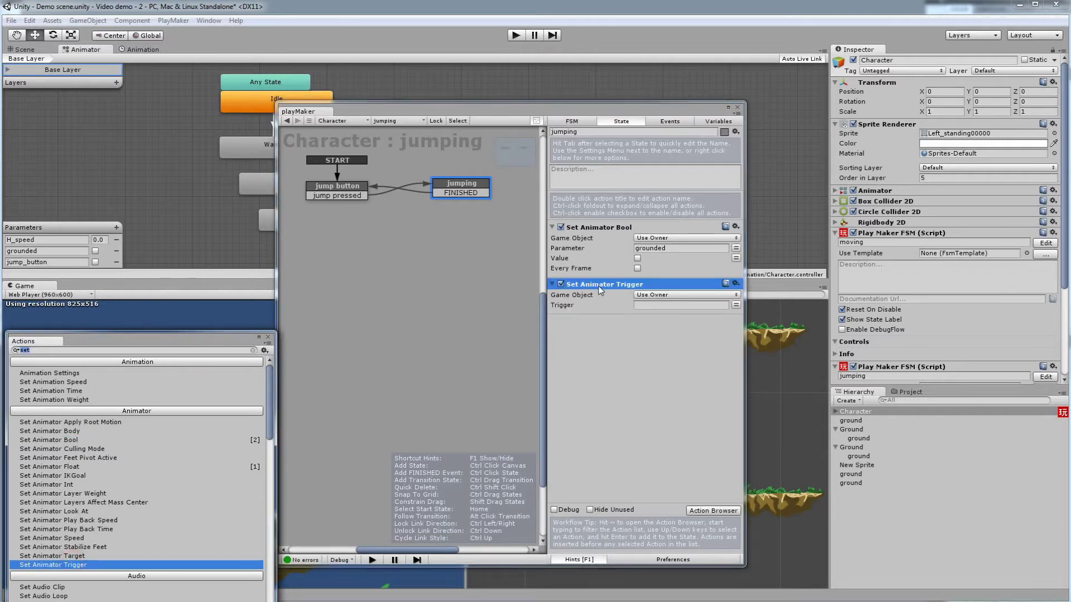
left_click(660, 303)
type("jump")
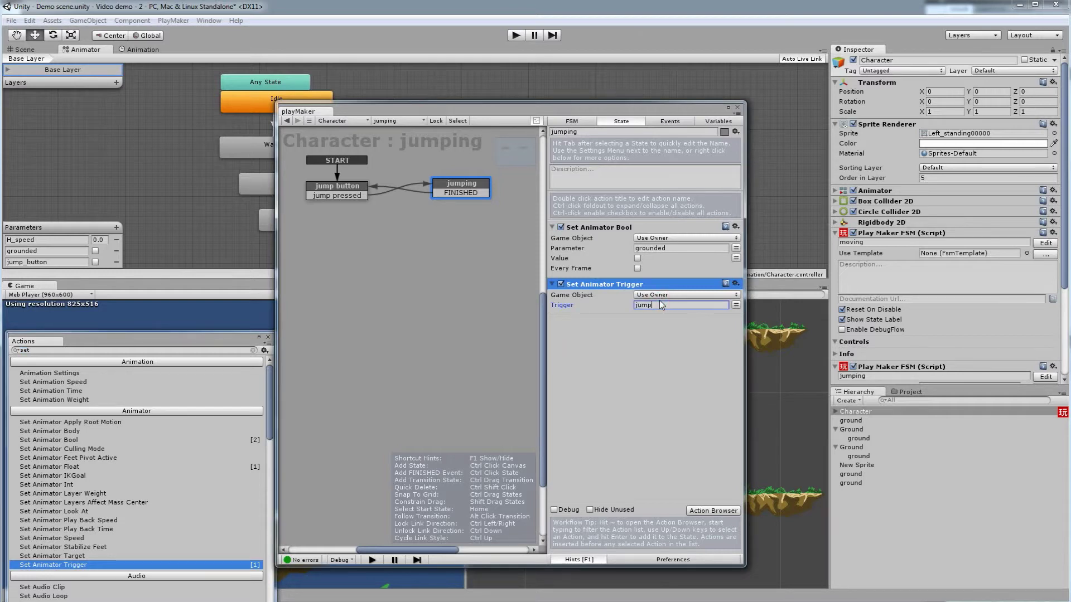
type("_button")
Step: Find the Add Force 2d action, add it to the jumping state and place it below Set Animator Trigger
left_click(702, 510)
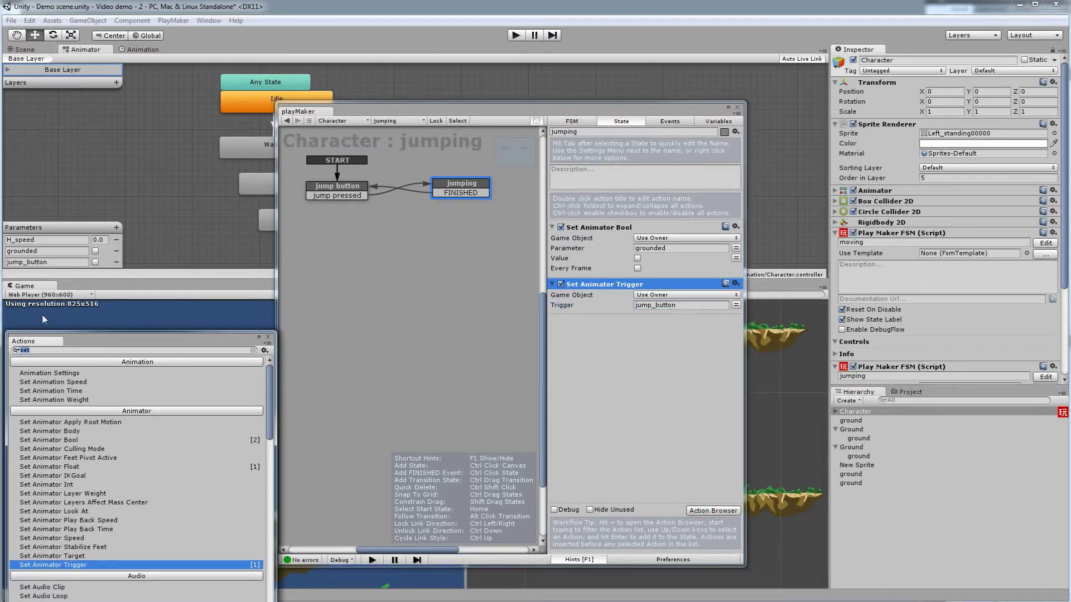
type("a")
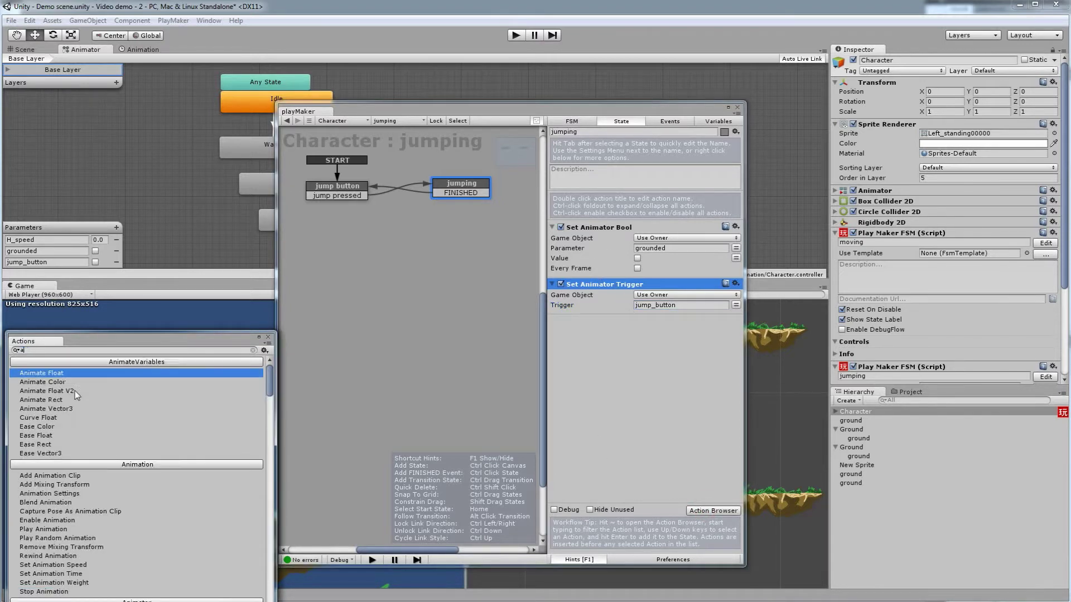
type("dd f")
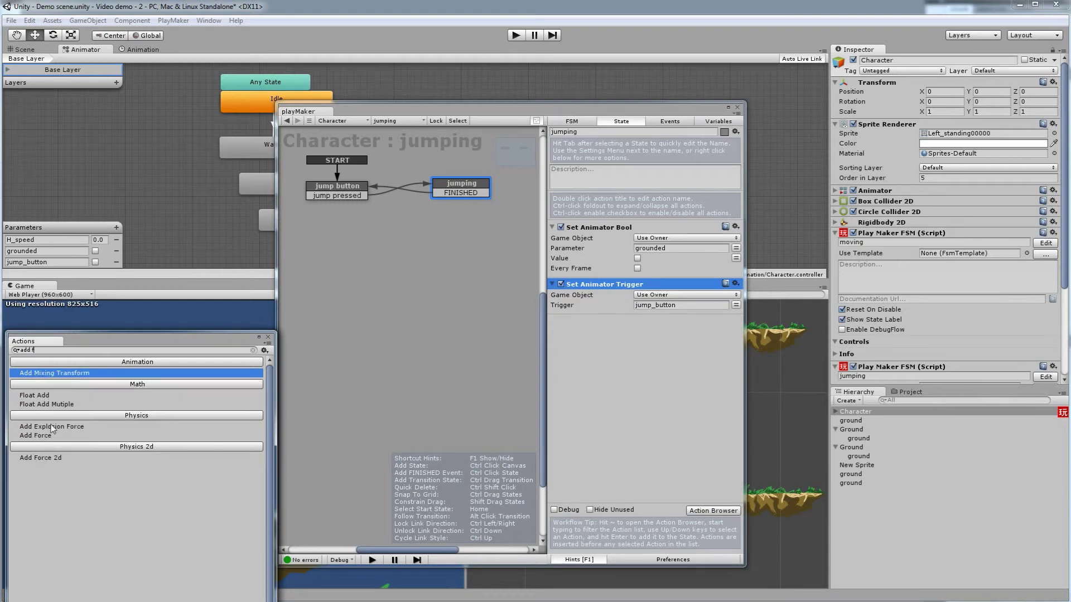
left_click(49, 459)
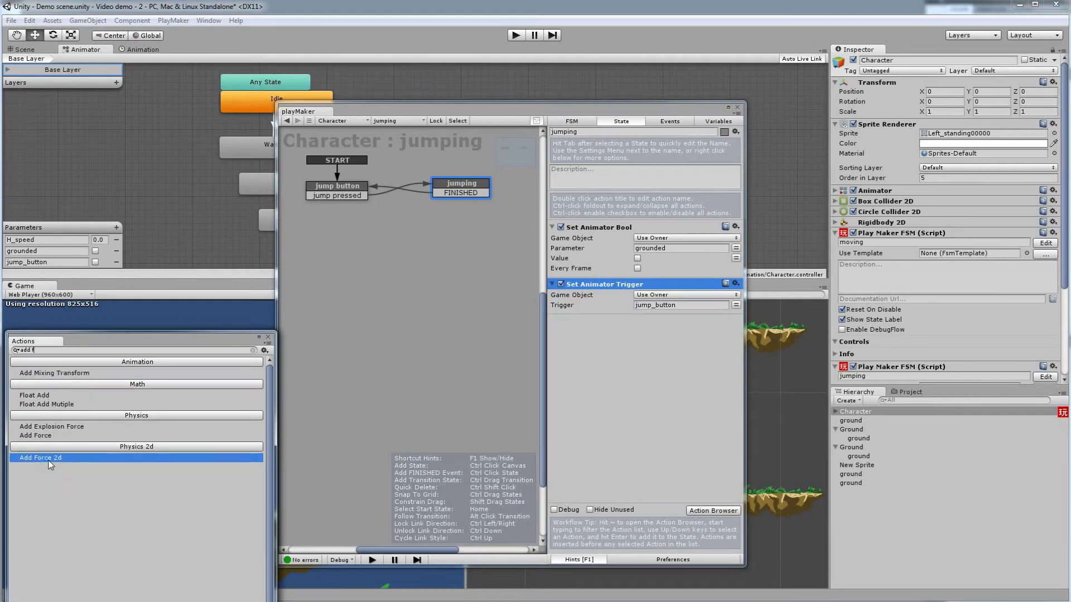
double_click(49, 458)
left_click(591, 287)
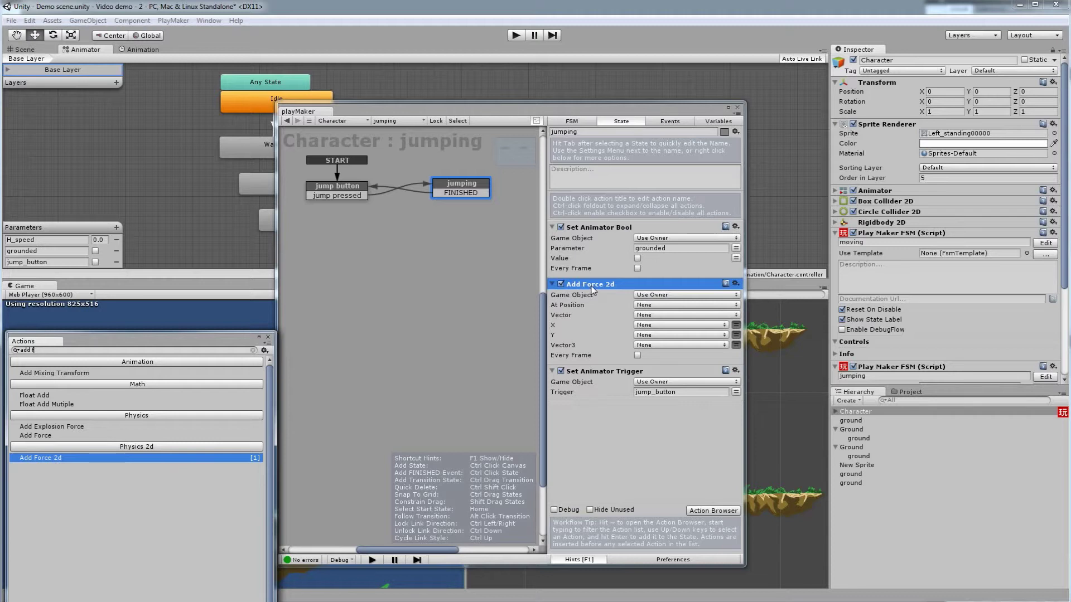
left_click_drag(616, 455, 615, 453)
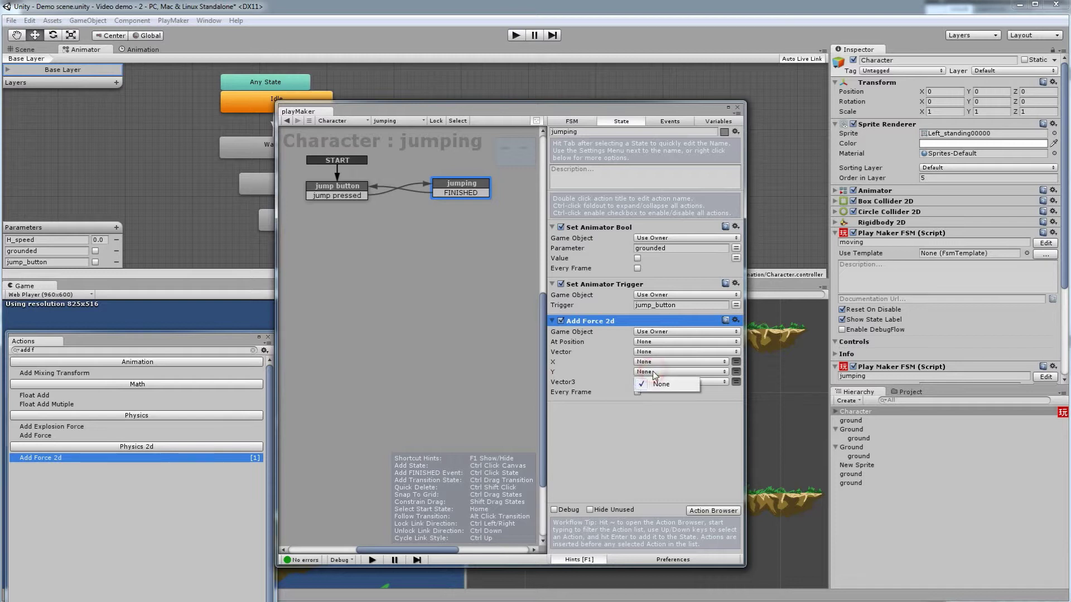
Step: Switch the Y force of Add Force 2d to a direct value and set it to 320
left_click(704, 373)
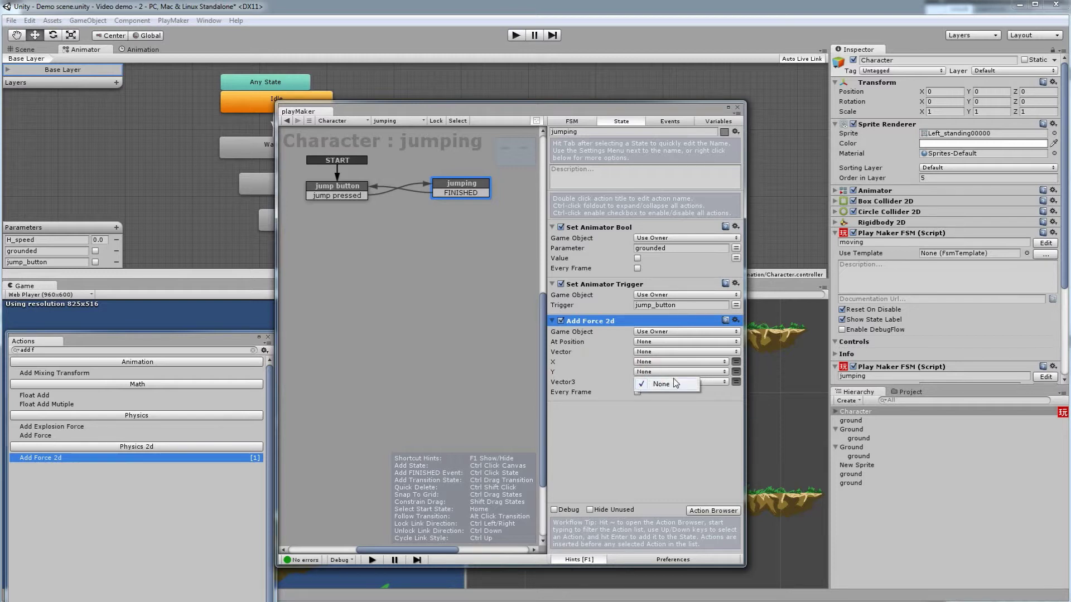
left_click(736, 372)
left_click(736, 372)
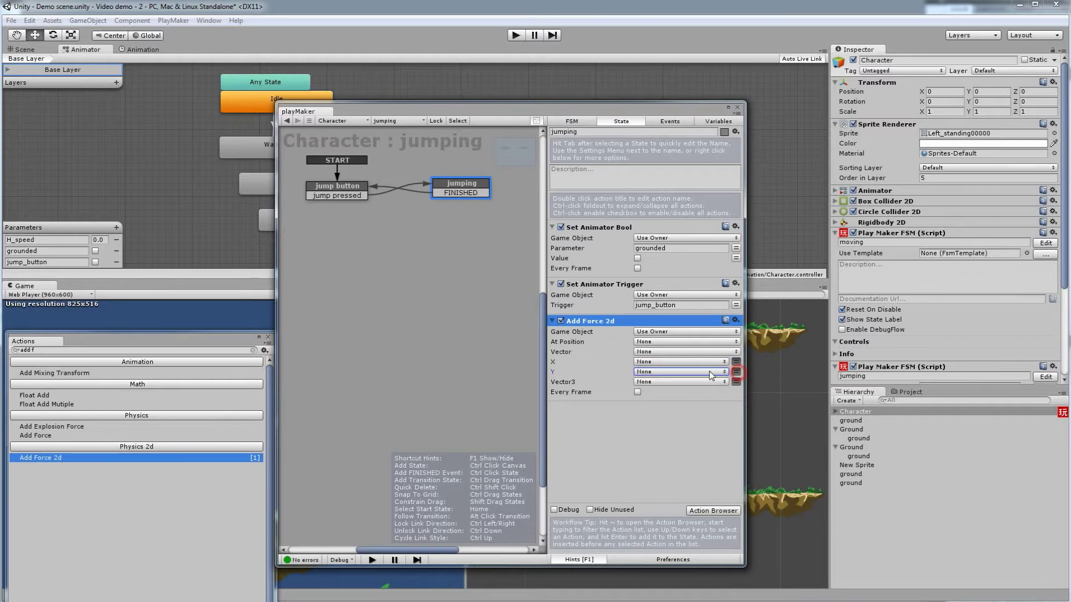
left_click(651, 372)
left_click(737, 372)
left_click(594, 376)
type("320")
left_click(651, 434)
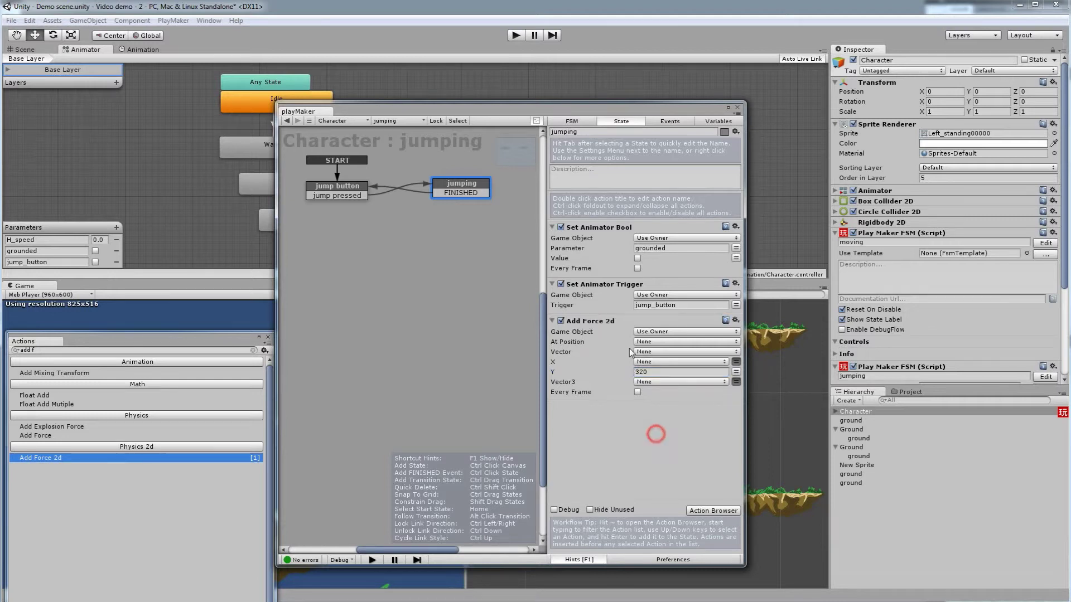
left_click(617, 321)
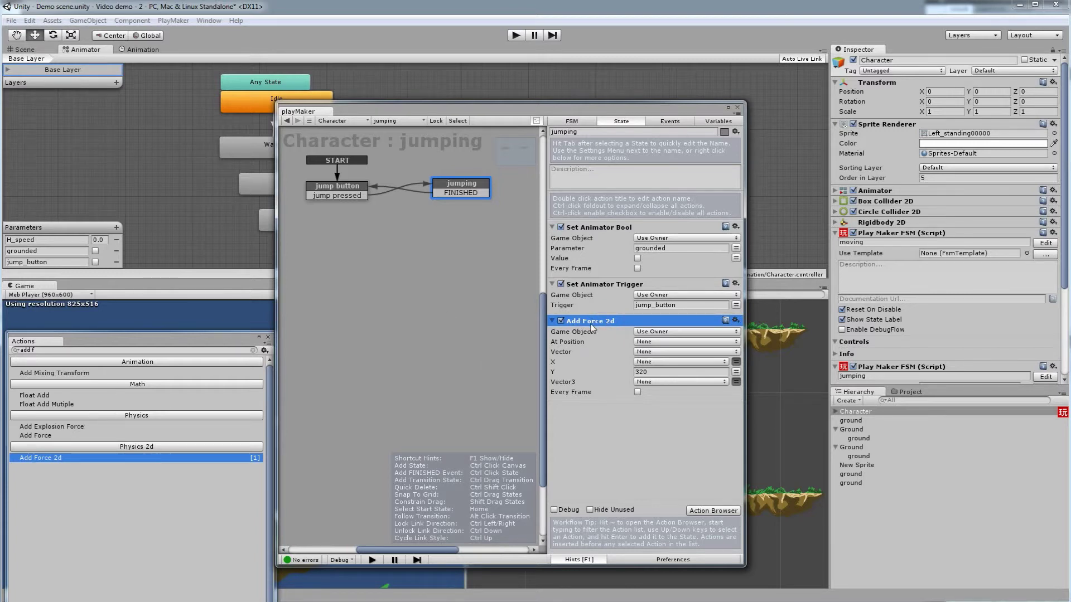
left_click(638, 437)
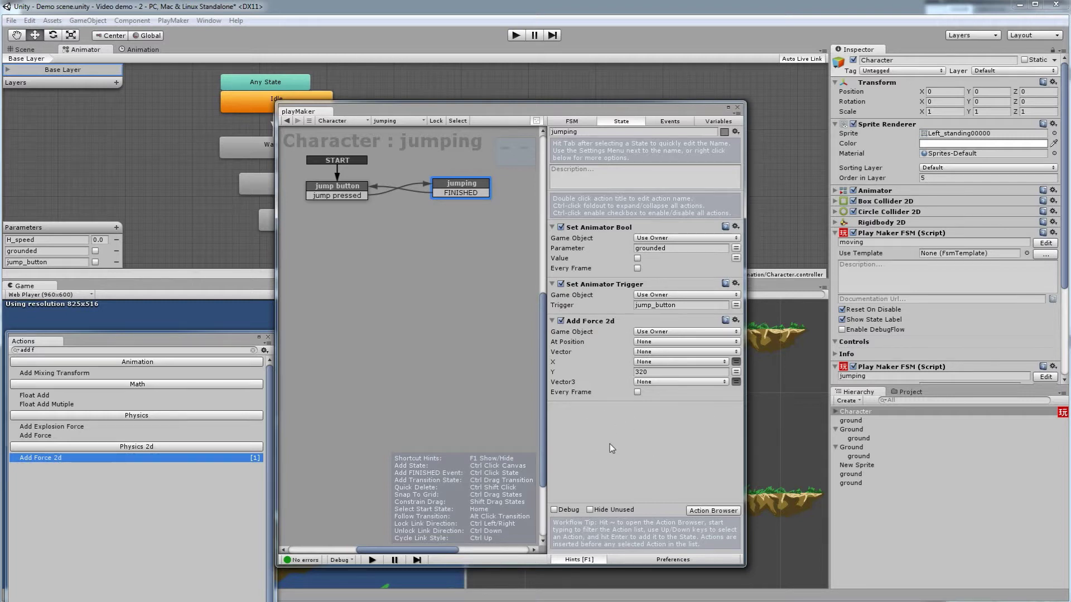
left_click(606, 228)
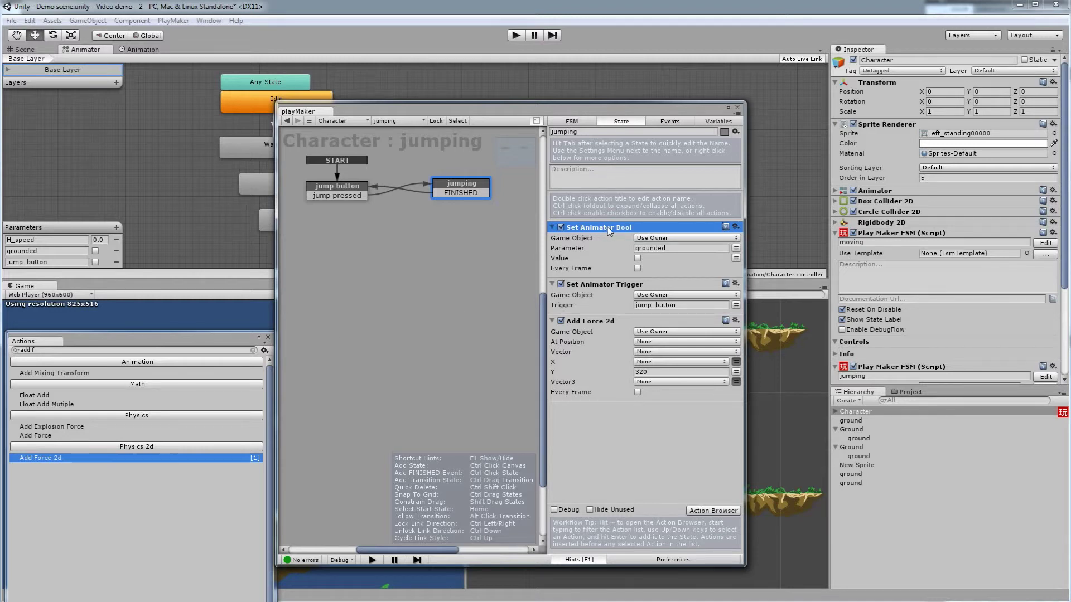
left_click(637, 486)
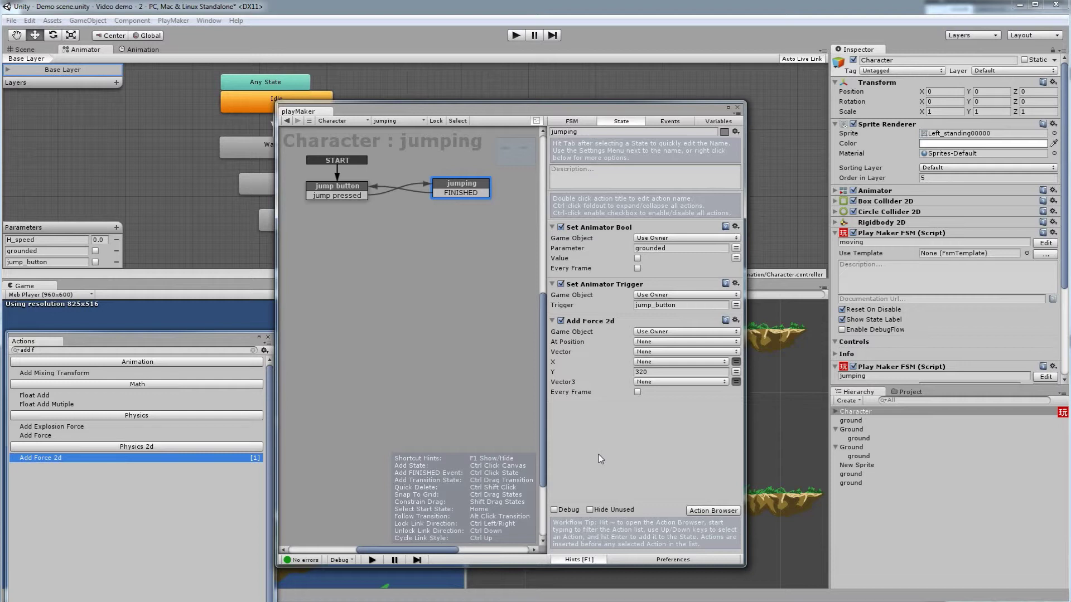
Step: Find the Collision 2d Event action and add it to the jumping state below Add Force 2d
left_click(58, 349)
type("co")
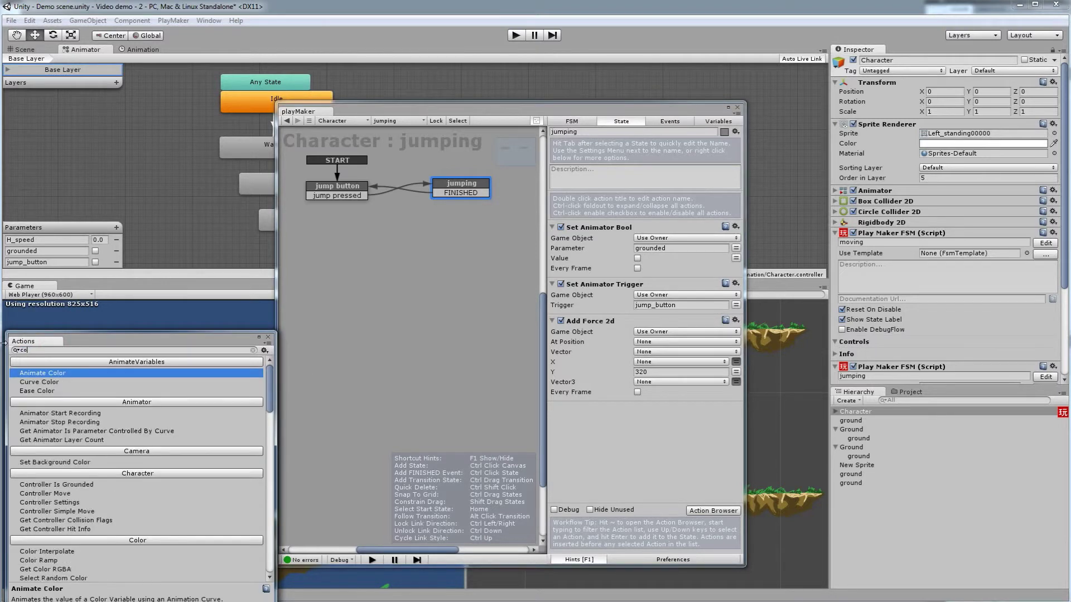
type("ll")
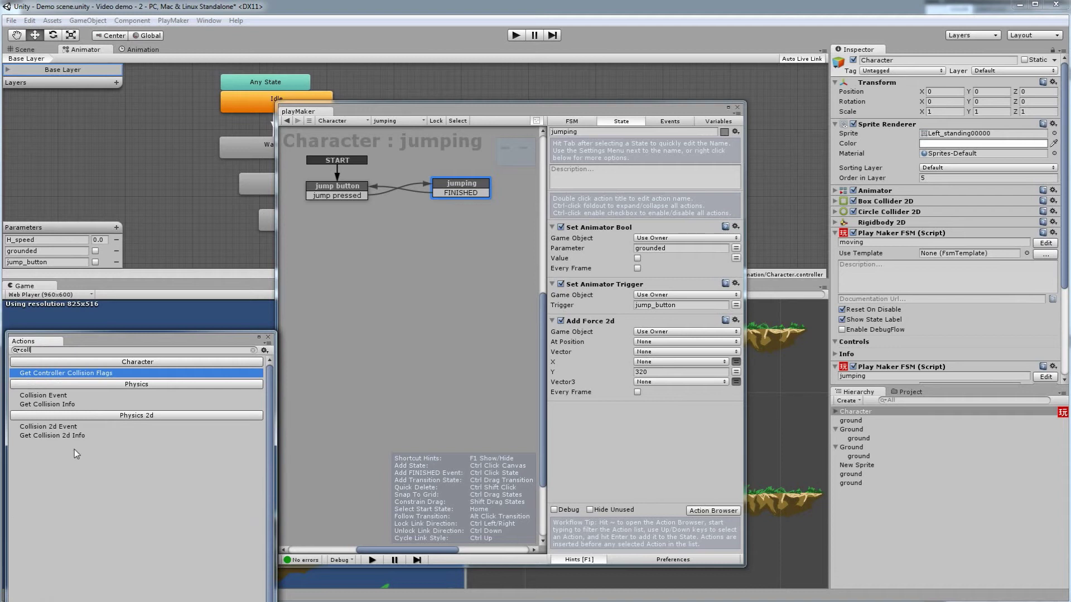
left_click(66, 427)
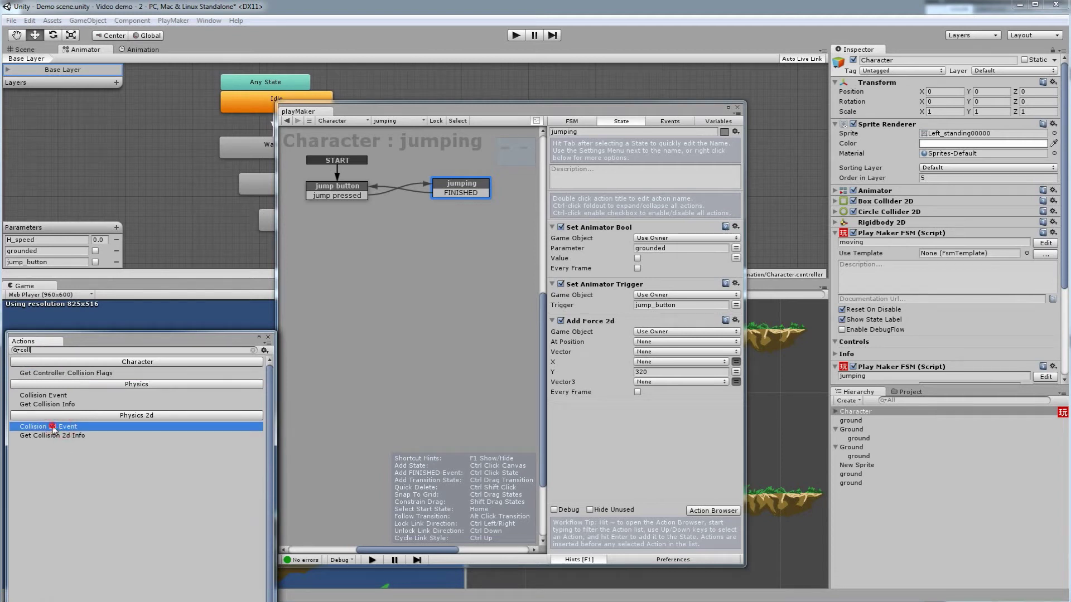
double_click(53, 427)
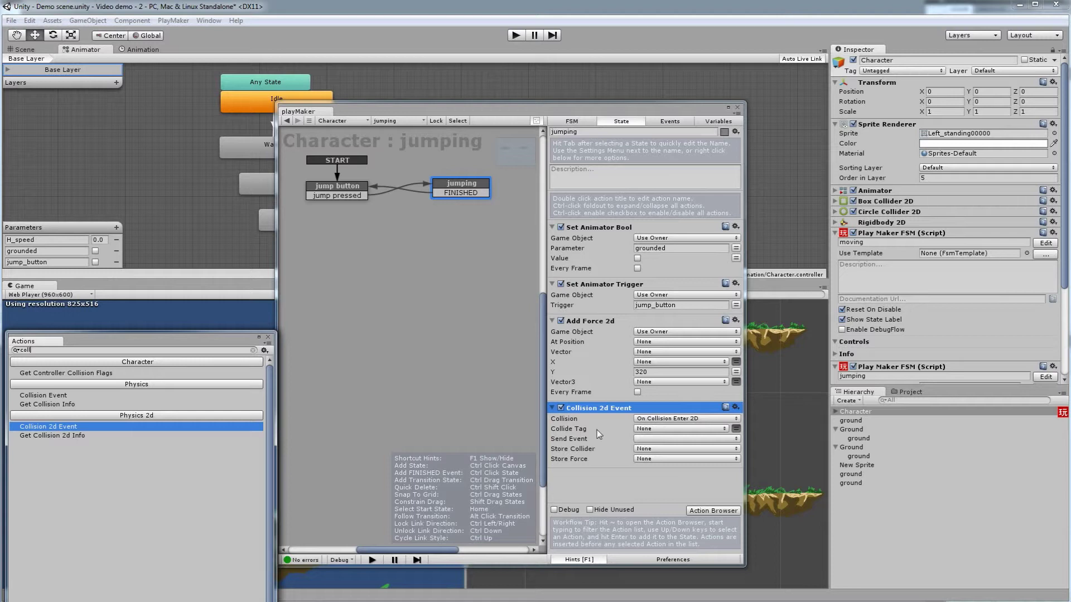
Step: Switch the Collide Tag of Collision 2d Event from variable to direct selection and set it to ground
left_click(650, 429)
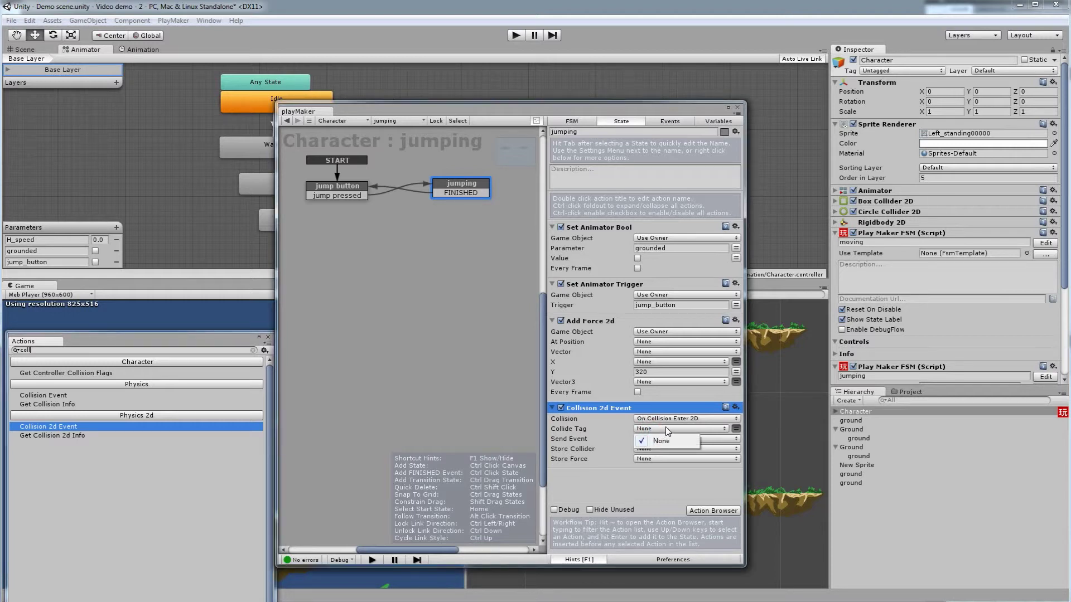
left_click(736, 429)
left_click(737, 429)
left_click(702, 428)
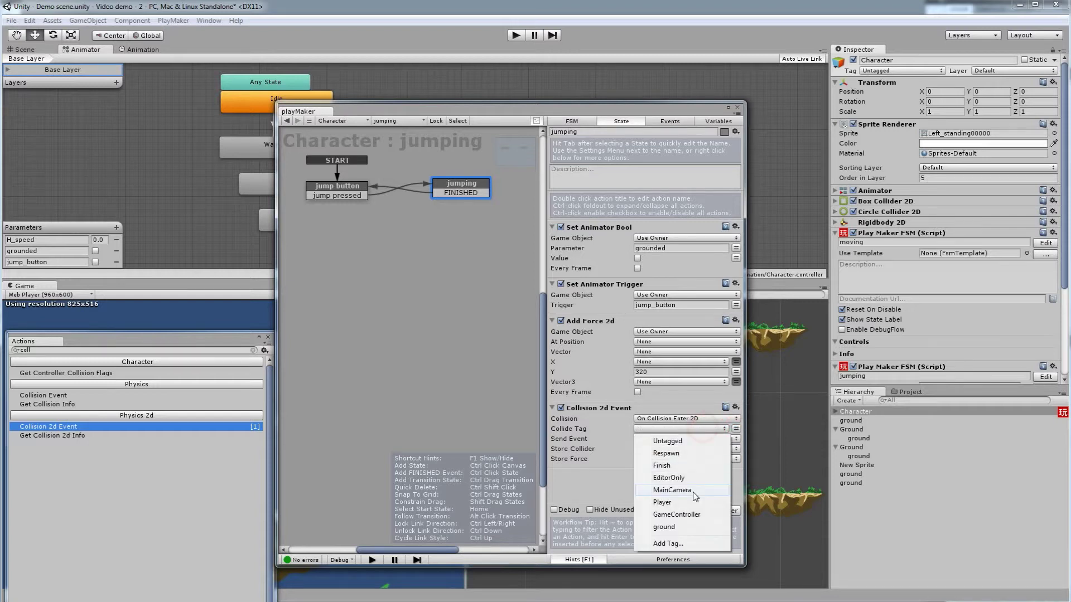
left_click(735, 428)
left_click(694, 429)
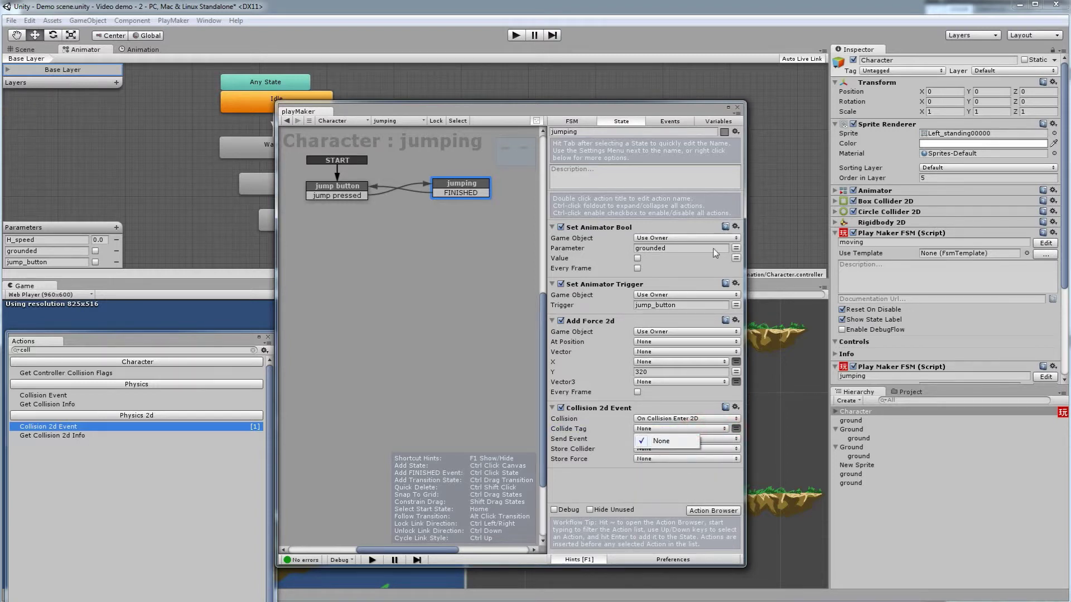
left_click(737, 429)
left_click(688, 432)
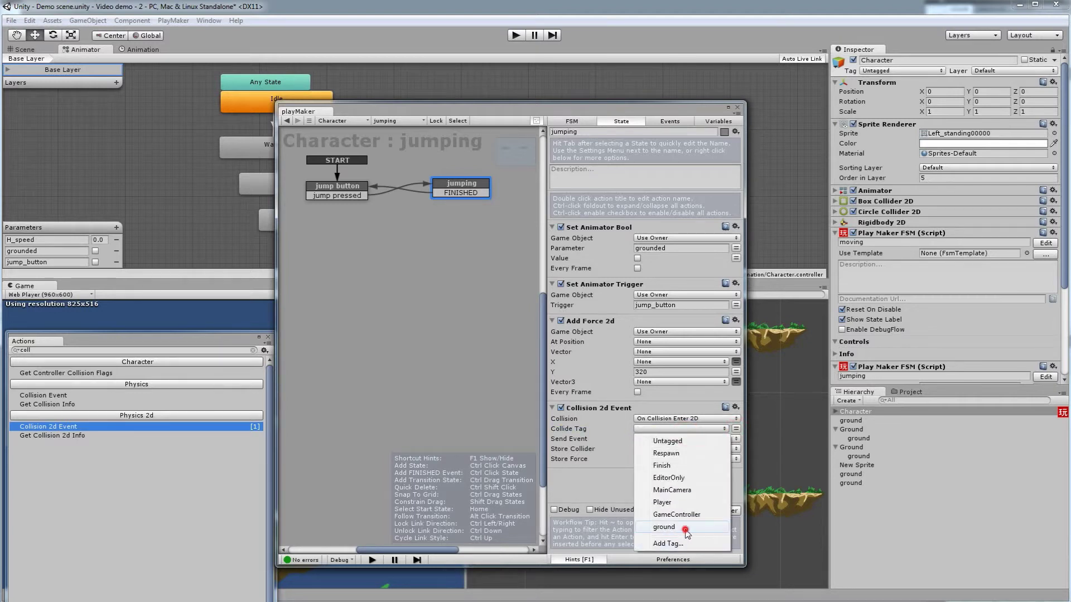
left_click(685, 531)
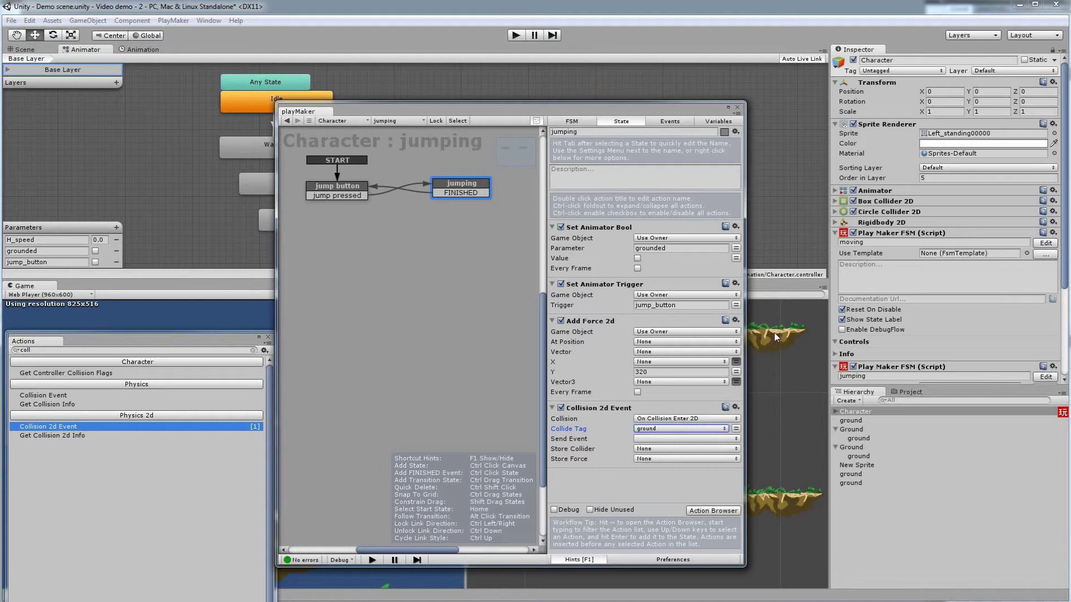
left_click(674, 428)
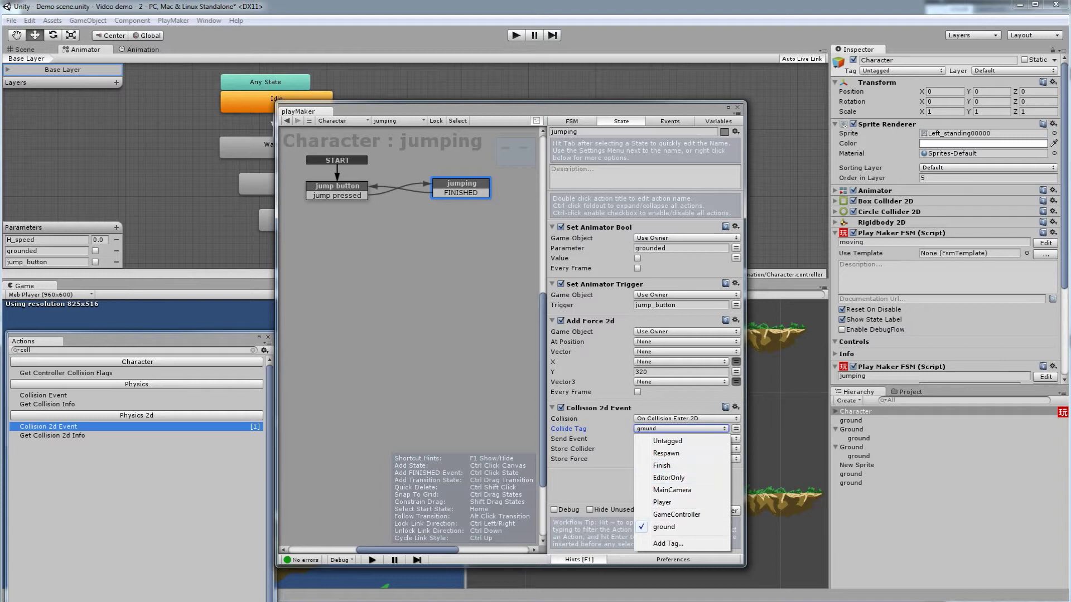
left_click(611, 487)
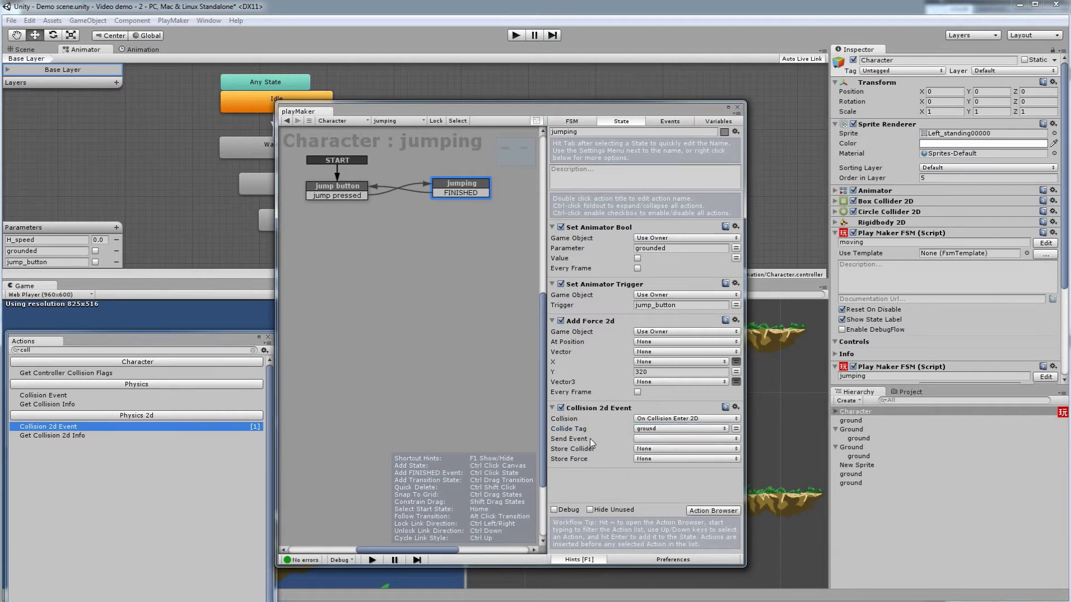
Step: Set the Send Event of Collision 2d Event to FINISHED, and show the jump button state's actions for review
left_click(640, 439)
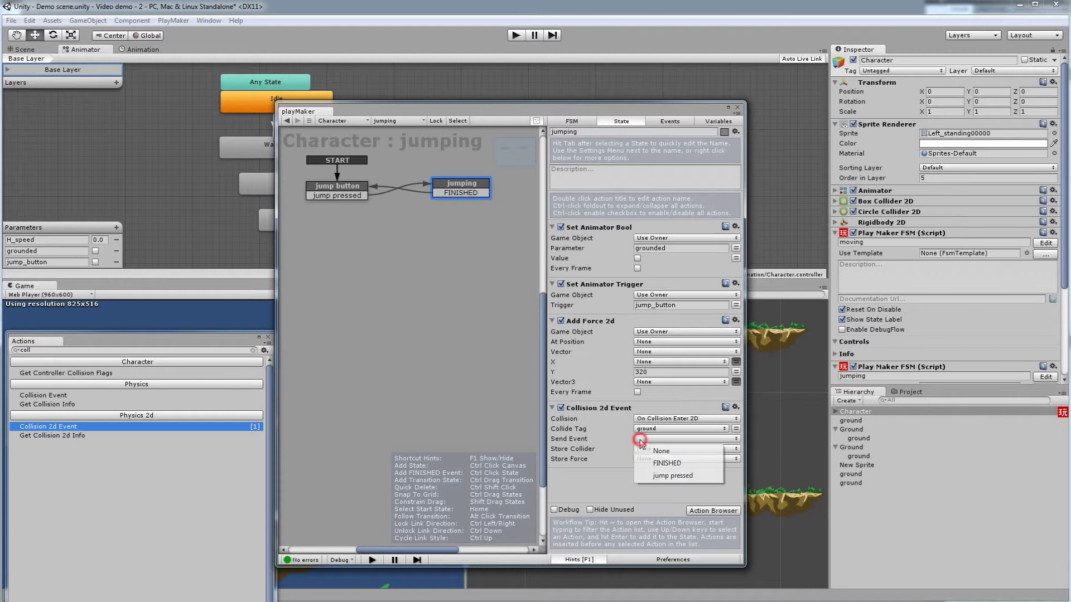
left_click(668, 464)
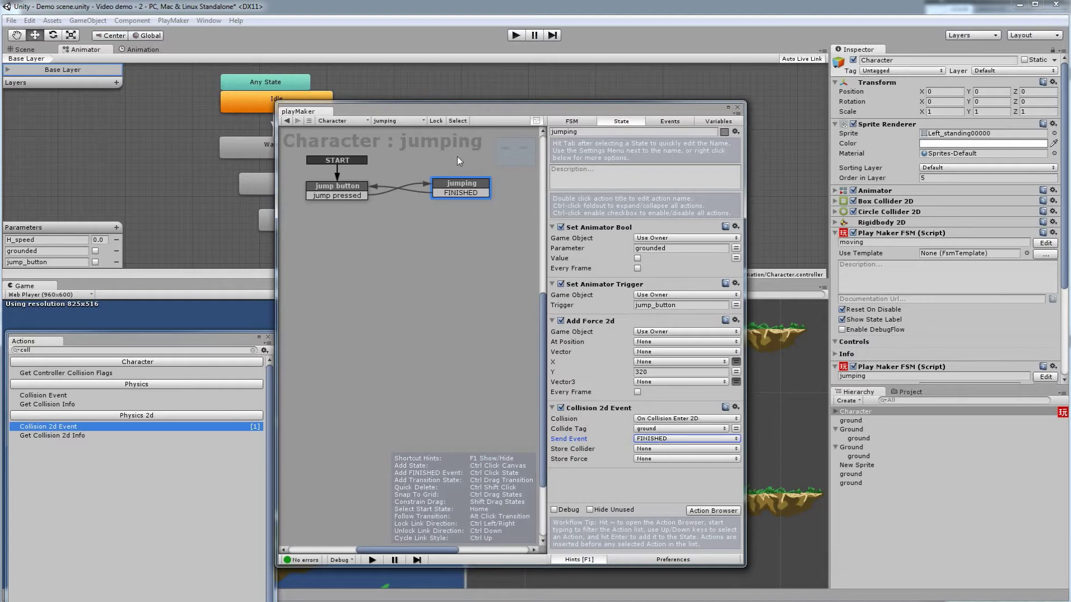
left_click(364, 192)
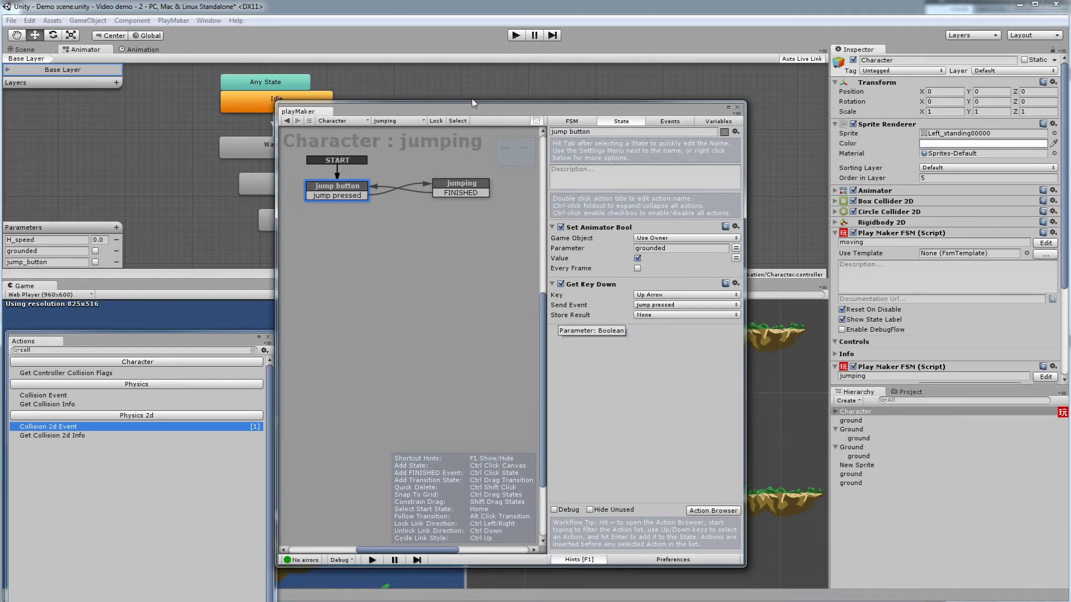
Step: Move the playMaker window clear of the Animator, dock the Game view beside the Animator and widen it
mouse_move(478, 109)
left_mouse_down()
mouse_move(613, 131)
mouse_move(632, 153)
mouse_move(391, 299)
mouse_move(346, 304)
mouse_move(593, 365)
mouse_move(596, 316)
left_mouse_up()
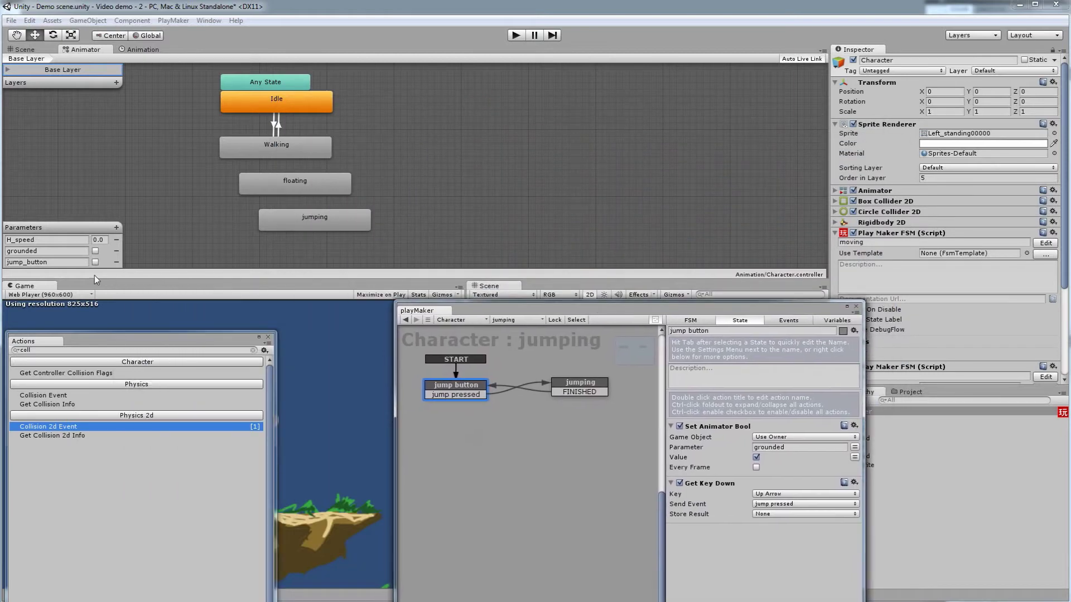
left_click(37, 285)
left_click_drag(33, 244, 48, 108)
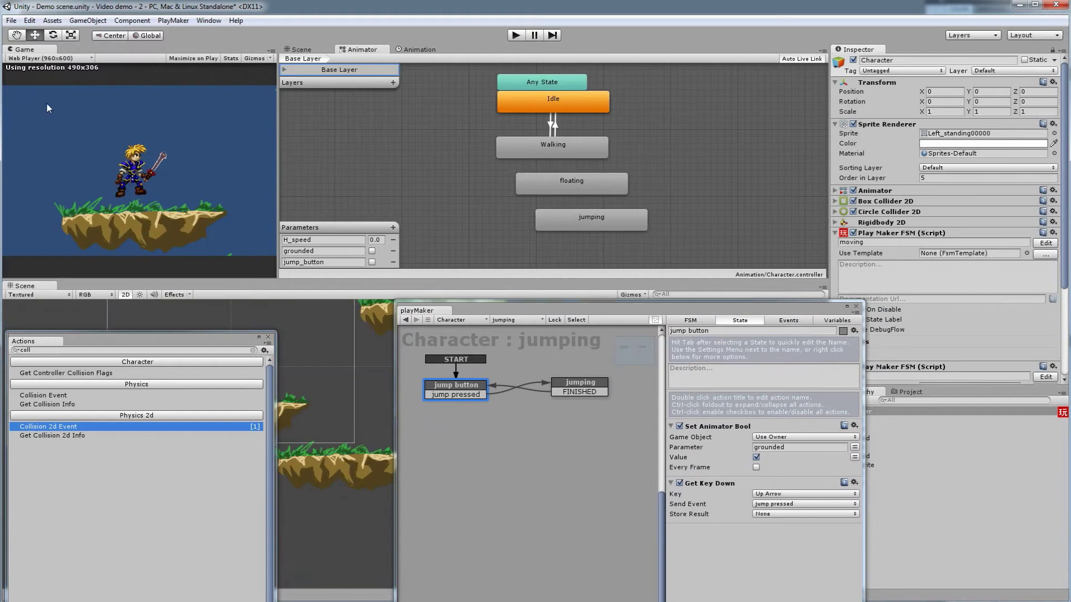
left_click_drag(303, 142, 346, 144)
left_click_drag(555, 314, 615, 320)
Step: Run the scene and test jumping while walking the character both ways, watching the FSM and animator parameters, and stop play mode
left_click(521, 36)
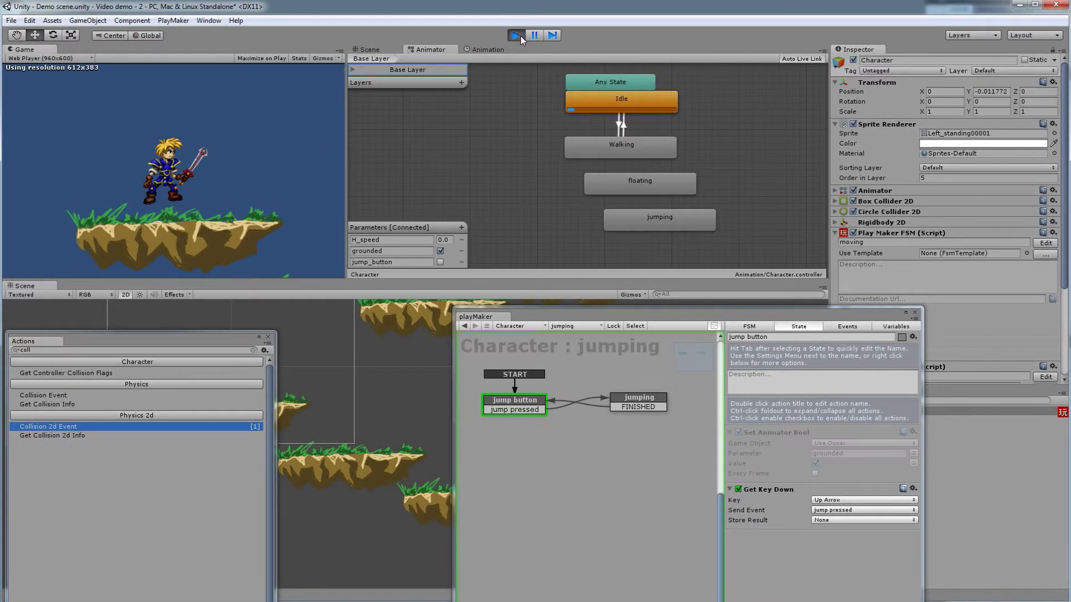
key("Up")
key("Right")
key("Left")
key("Up")
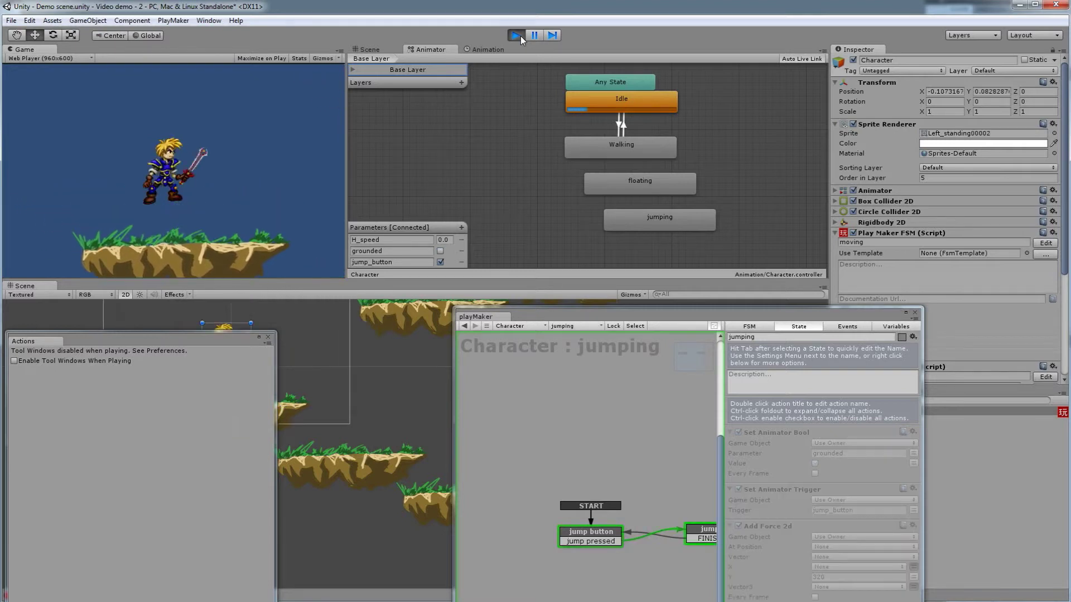
key("Right")
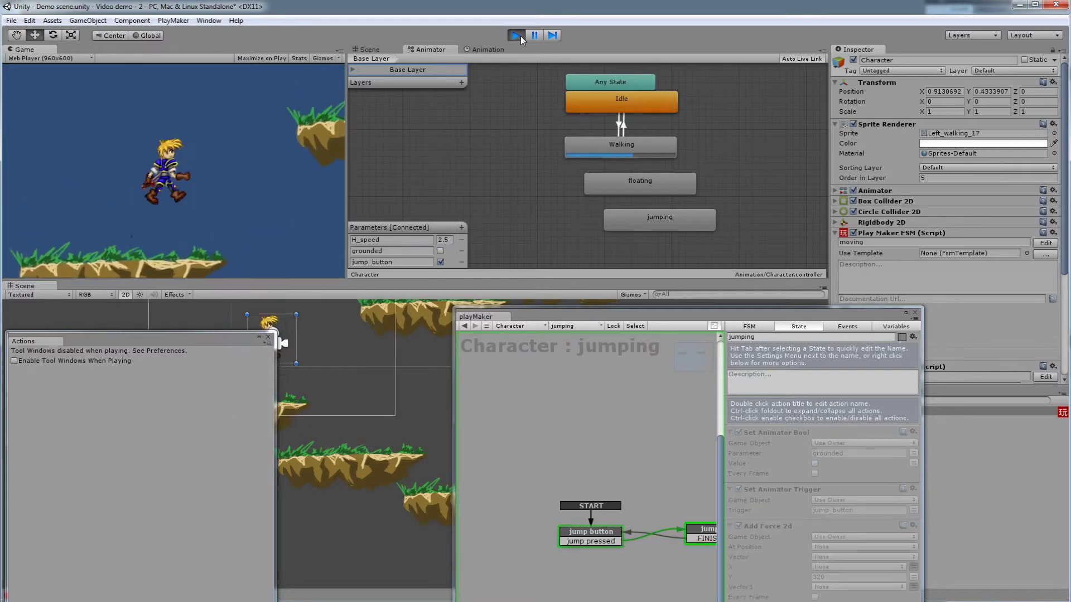
key("Left")
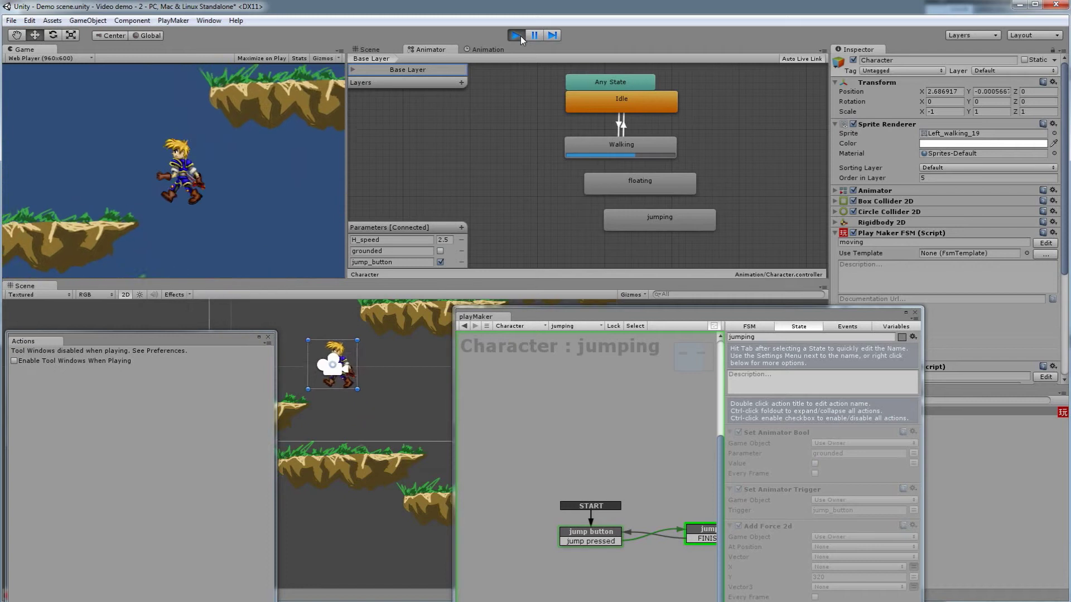
key("Up")
key("Left")
key("Right")
key("Up")
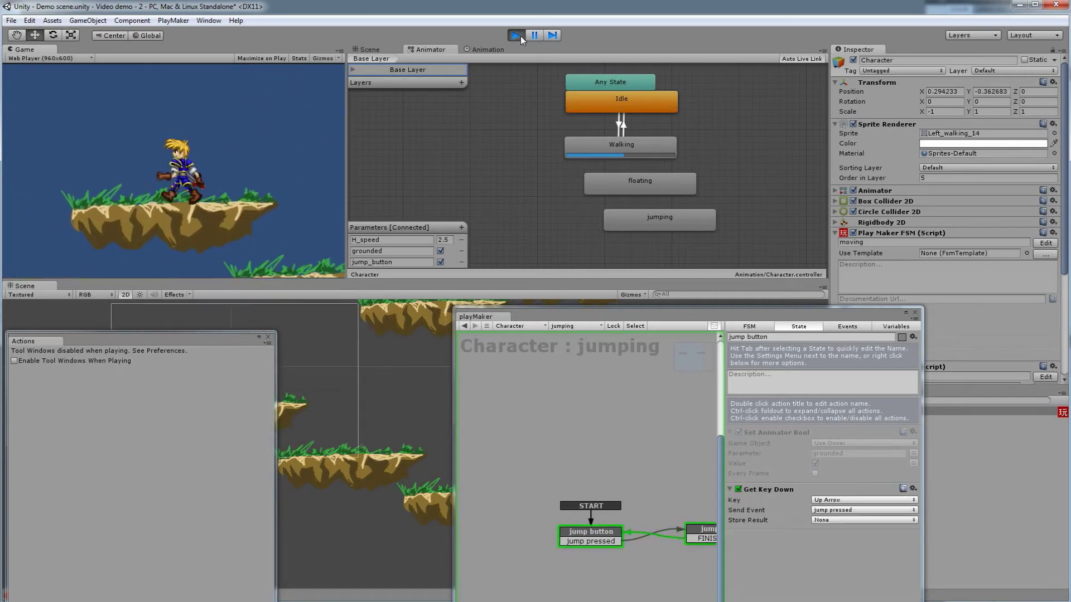
key("Up")
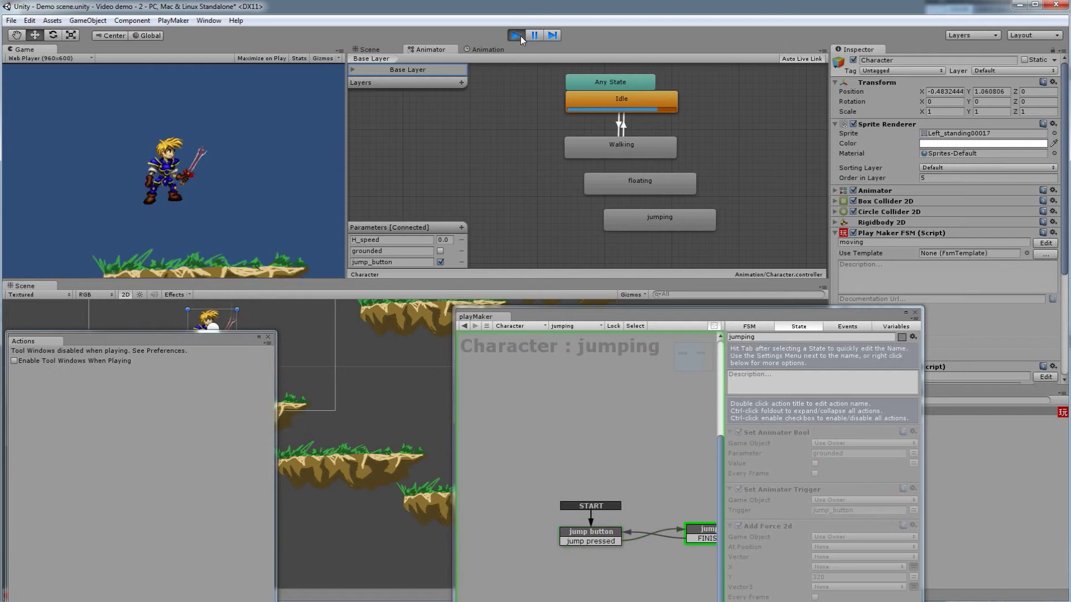
key("Right")
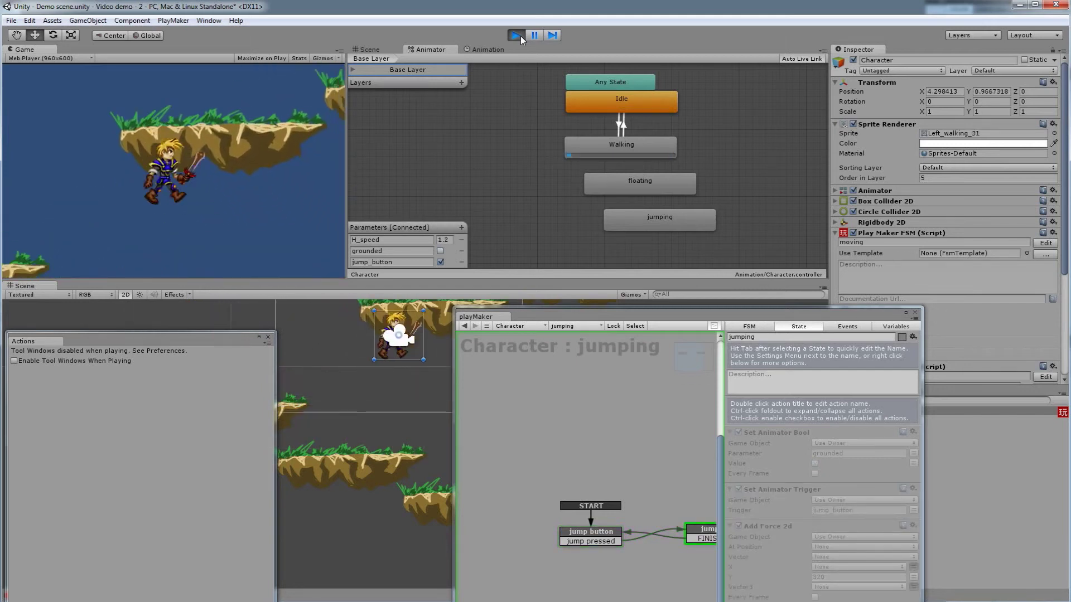
key("Left")
key("Right")
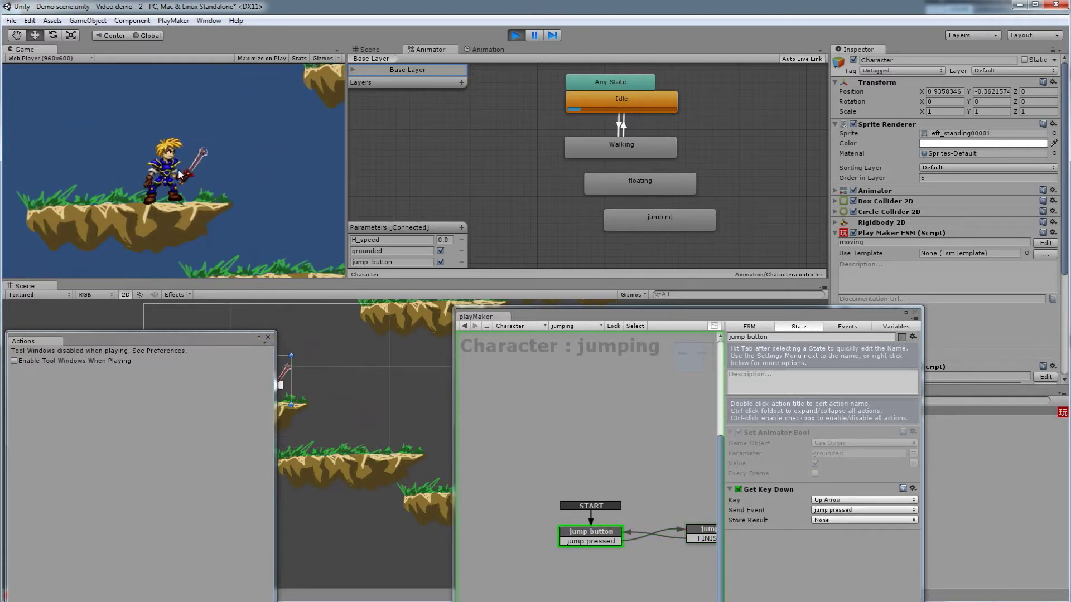
key("Up")
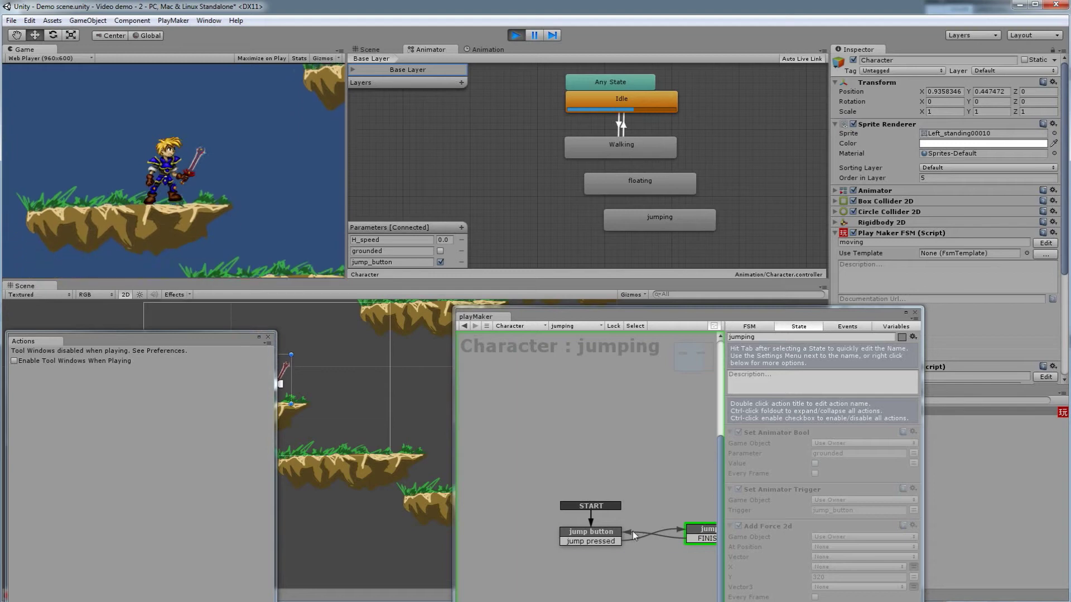
left_click(516, 35)
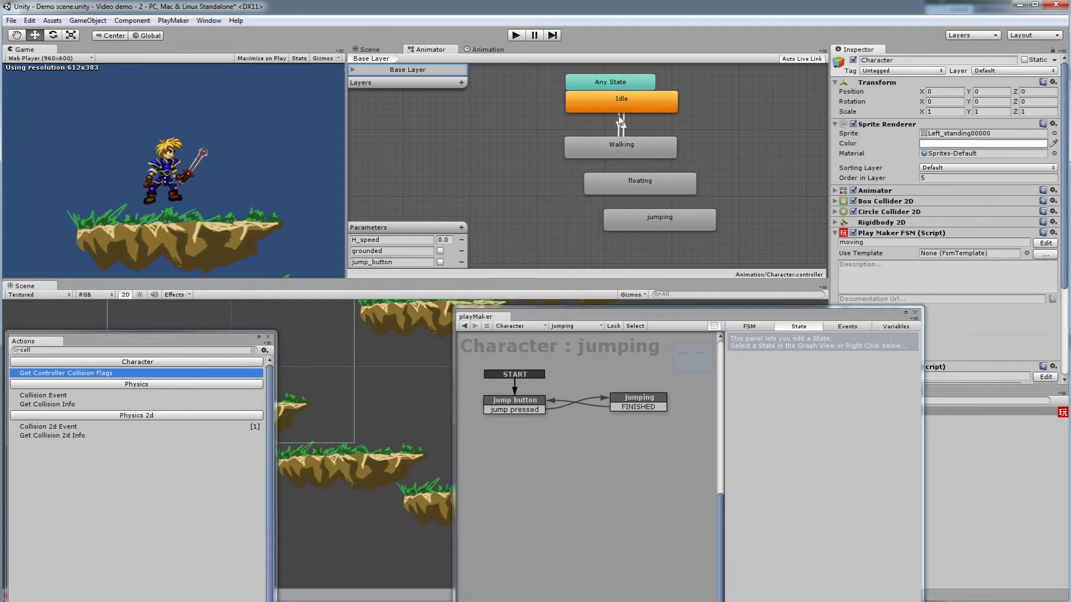
Step: Move the Idle and Walking states together away from Any State, and place the floating state directly below Any State
left_click(650, 100)
left_click(648, 143, "shift")
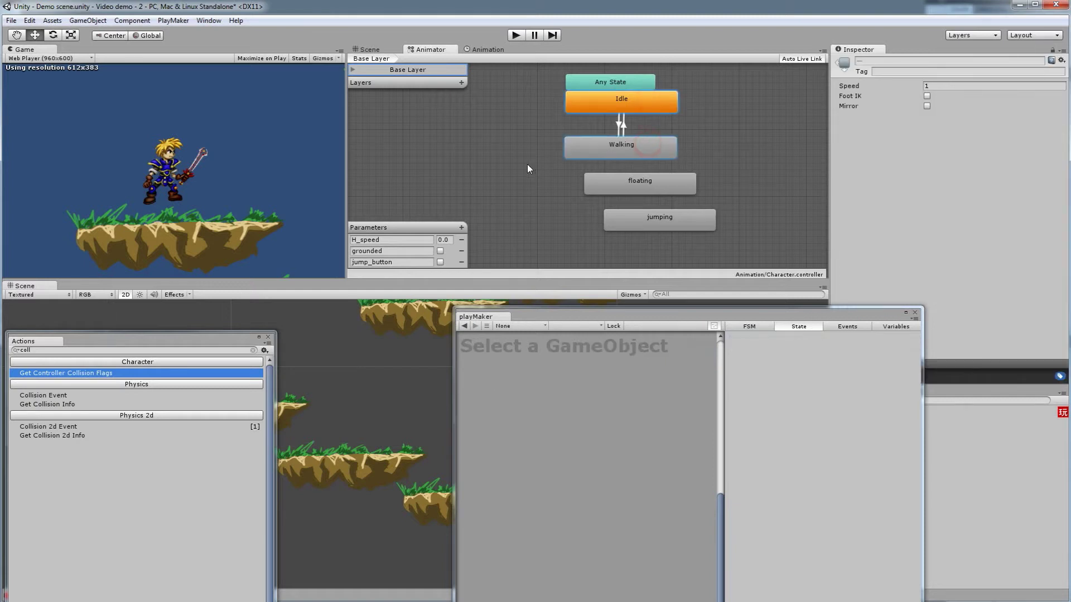
middle_click_drag(595, 124, 501, 136)
left_click_drag(511, 118, 679, 120)
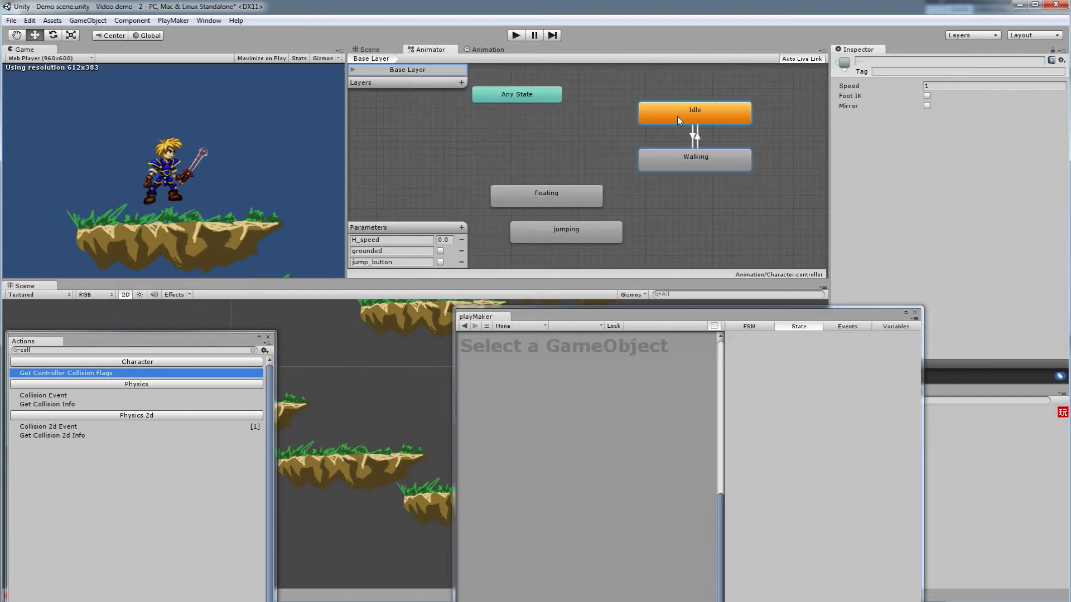
left_click_drag(576, 199, 548, 133)
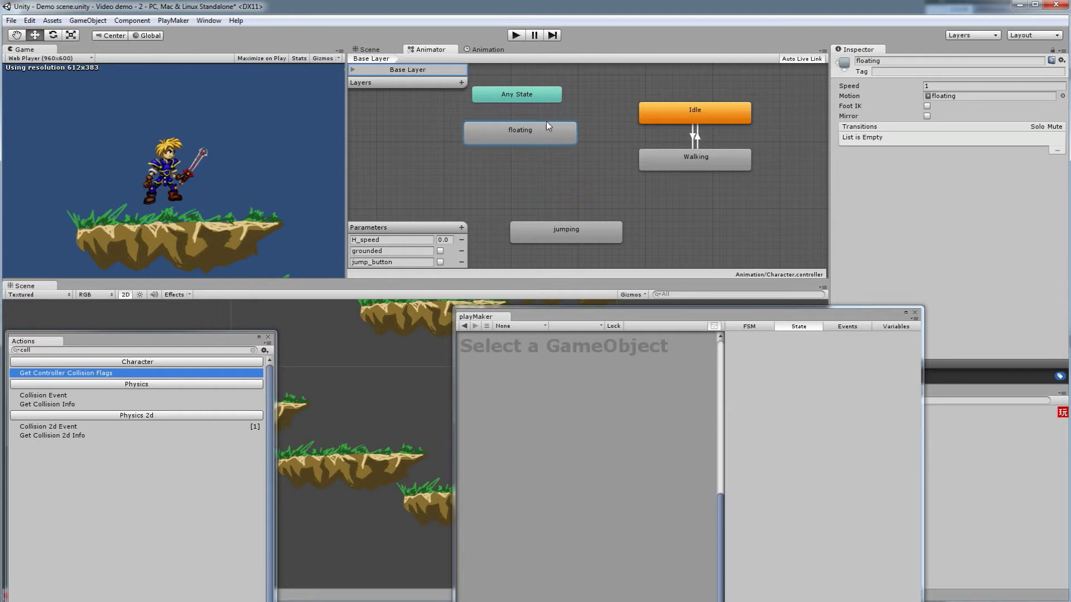
Step: Make a transition from Any State to the floating state
left_click(544, 94)
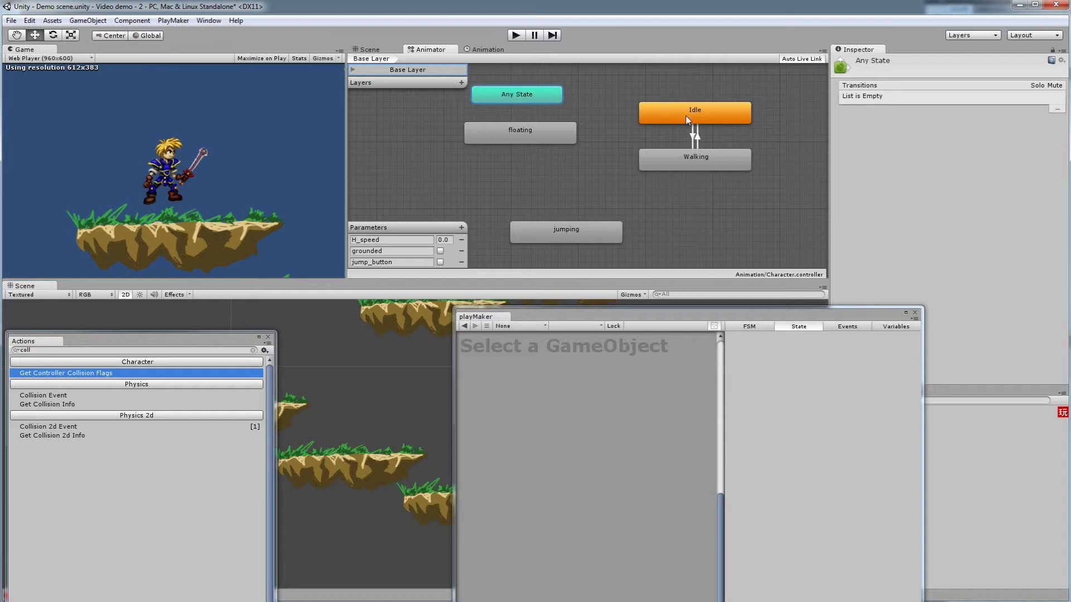
left_click(688, 167)
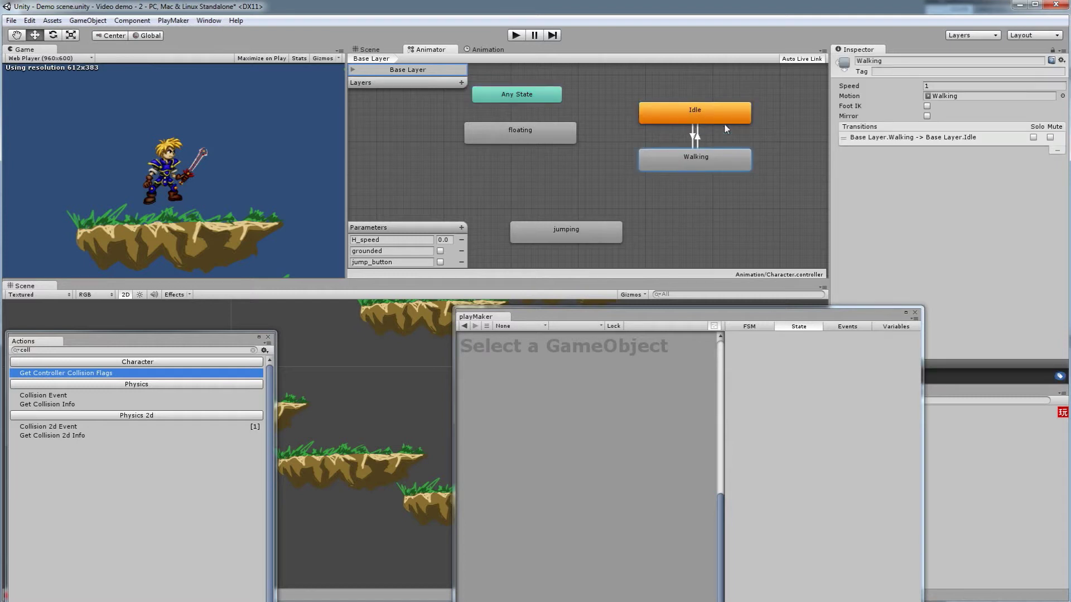
left_click(536, 99)
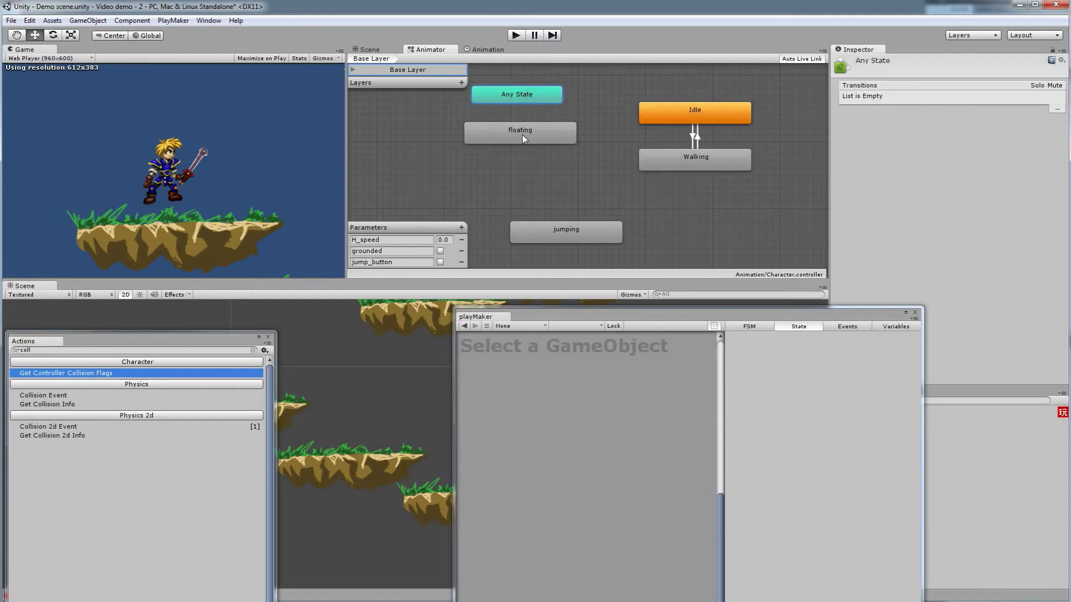
left_click(520, 143)
left_click(546, 96)
right_click(545, 98)
left_click(567, 106)
left_click(529, 137)
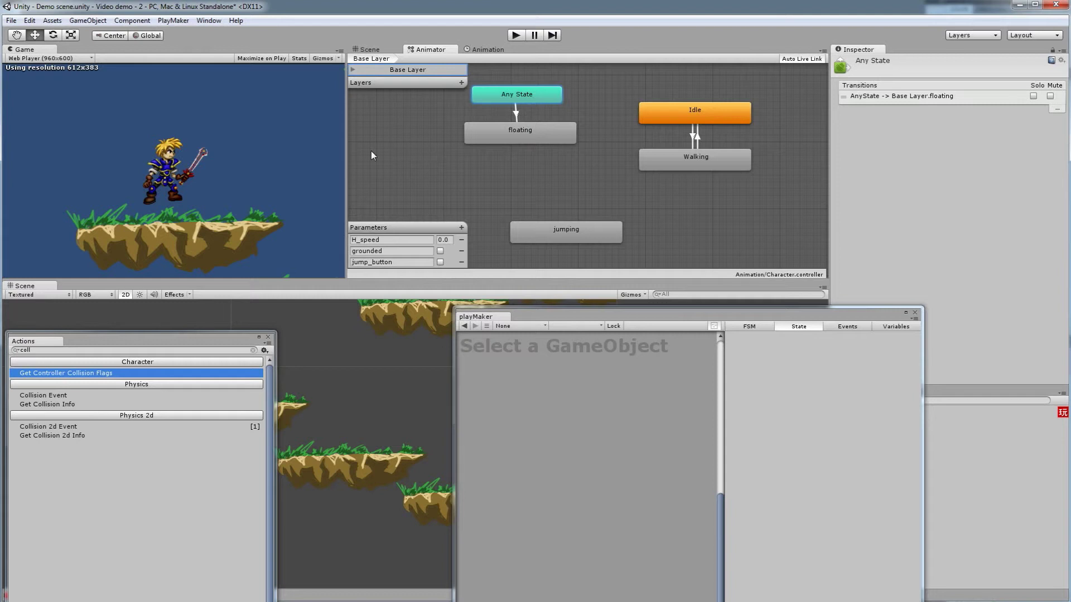
Step: Examine the conditions of the Any State to floating transition and test its behaviour briefly in play mode
left_click(517, 113)
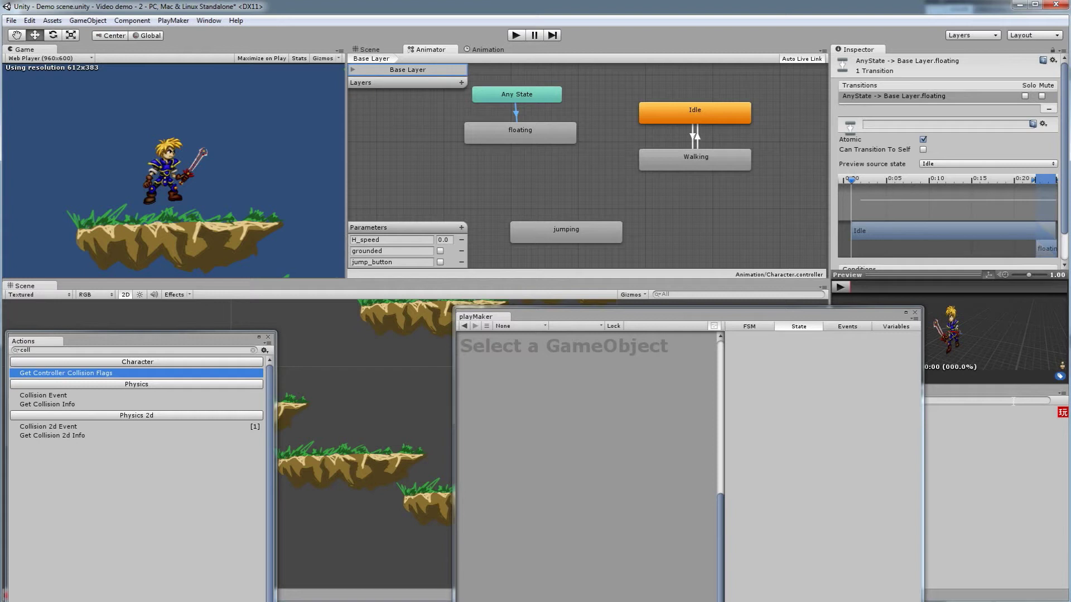
left_click_drag(948, 275, 926, 310)
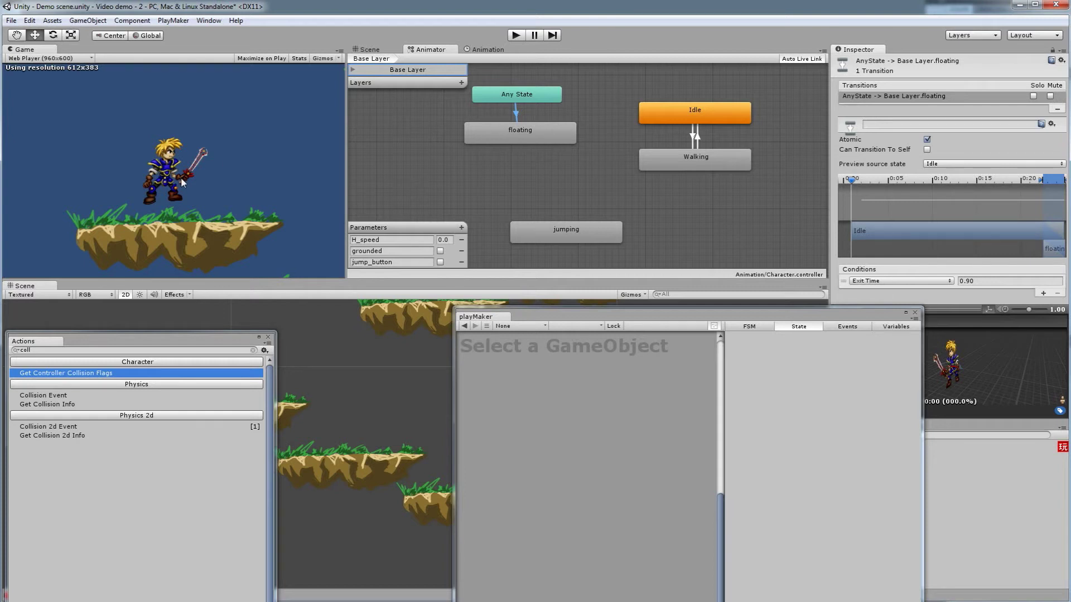
left_click(521, 36)
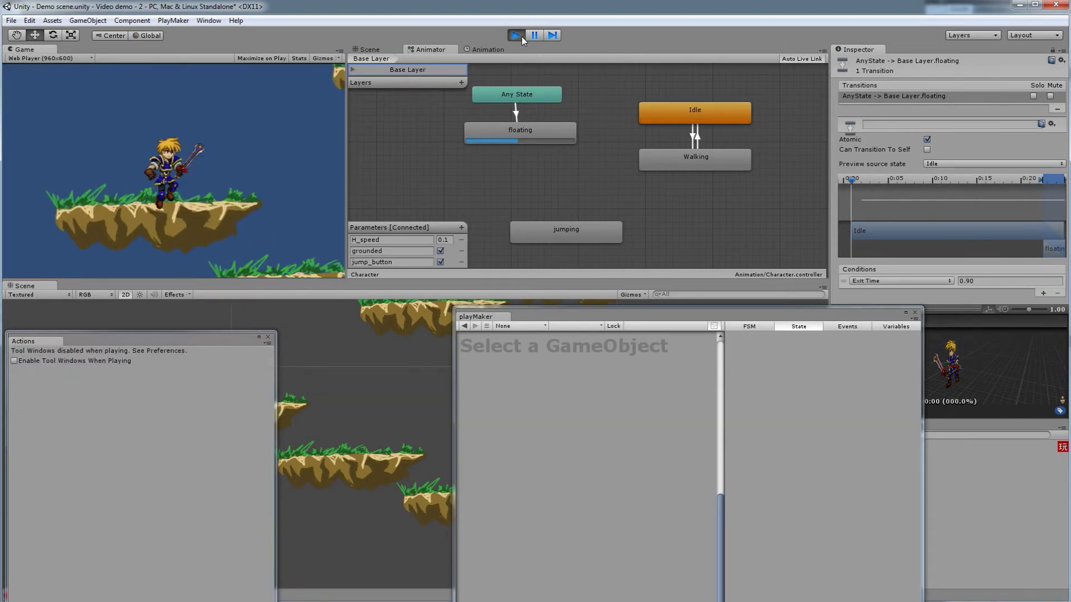
left_click(516, 36)
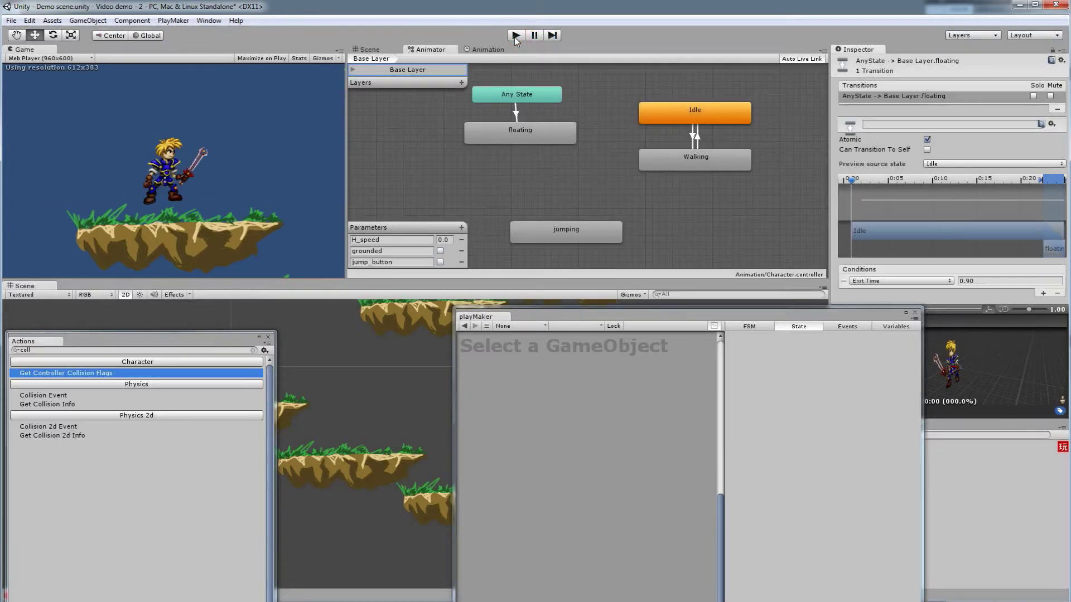
Step: Change the condition of the Any State to floating transition from Exit Time to jump_button
left_click(530, 139)
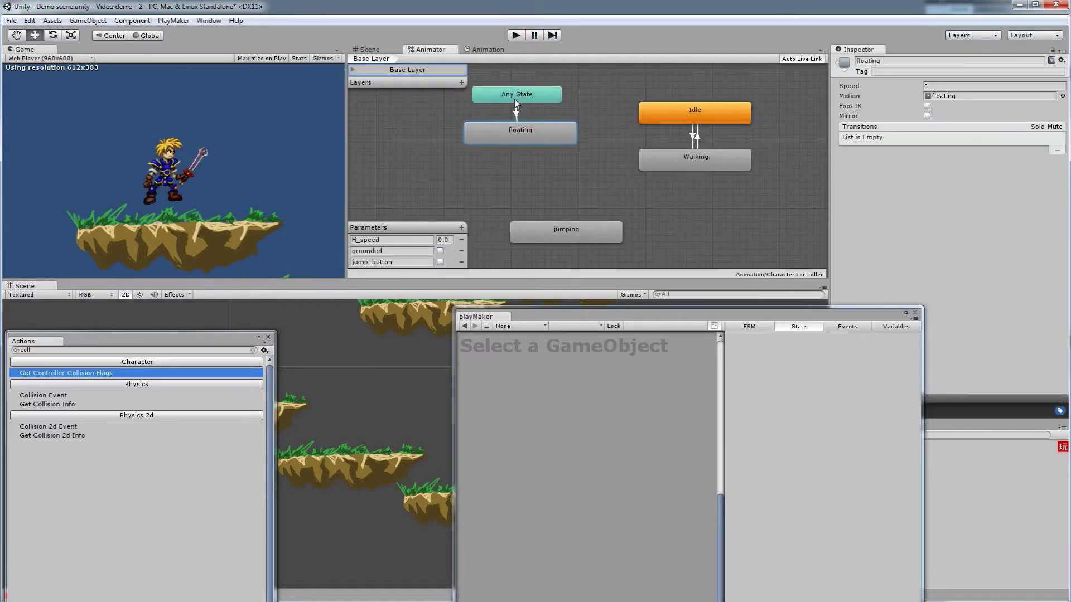
left_click(517, 117)
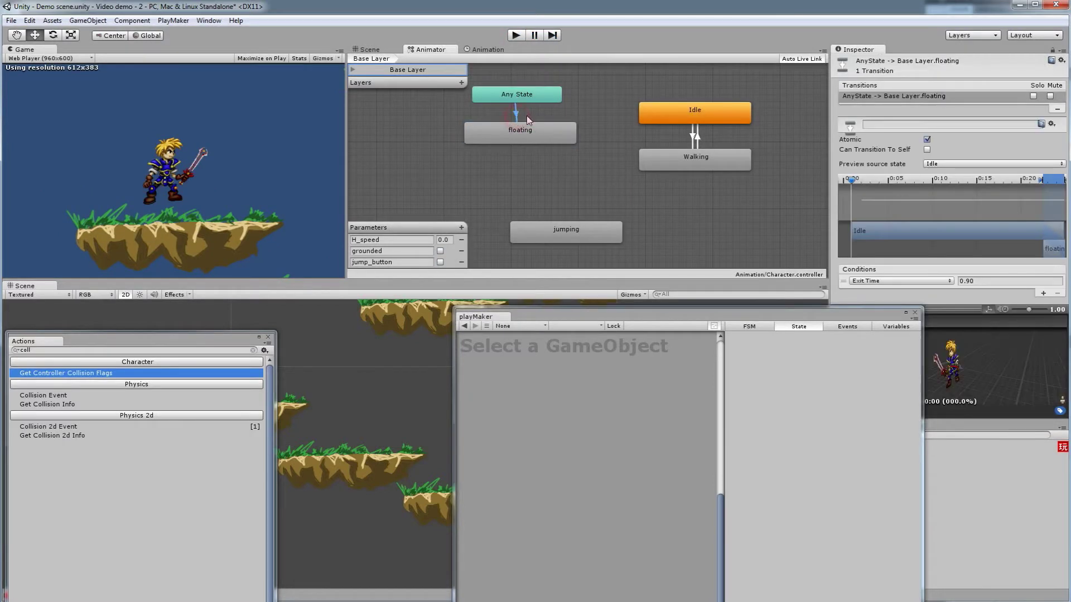
left_click(895, 285)
left_click(893, 283)
left_click(881, 316)
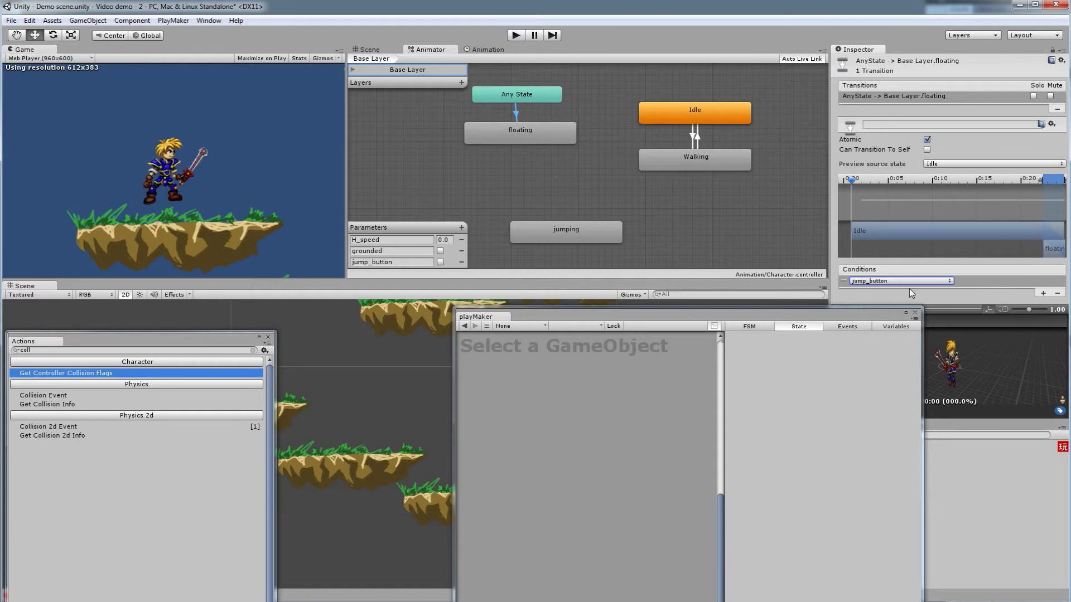
Step: Run the scene to test the jump-triggered floating animation, and stop play mode
left_click(559, 136)
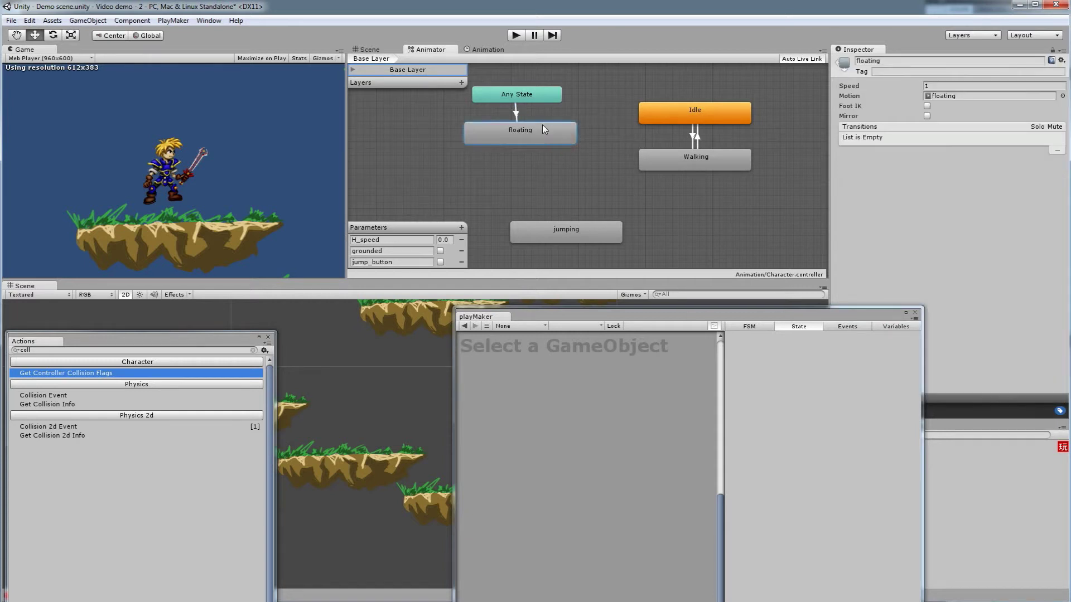
left_click(515, 39)
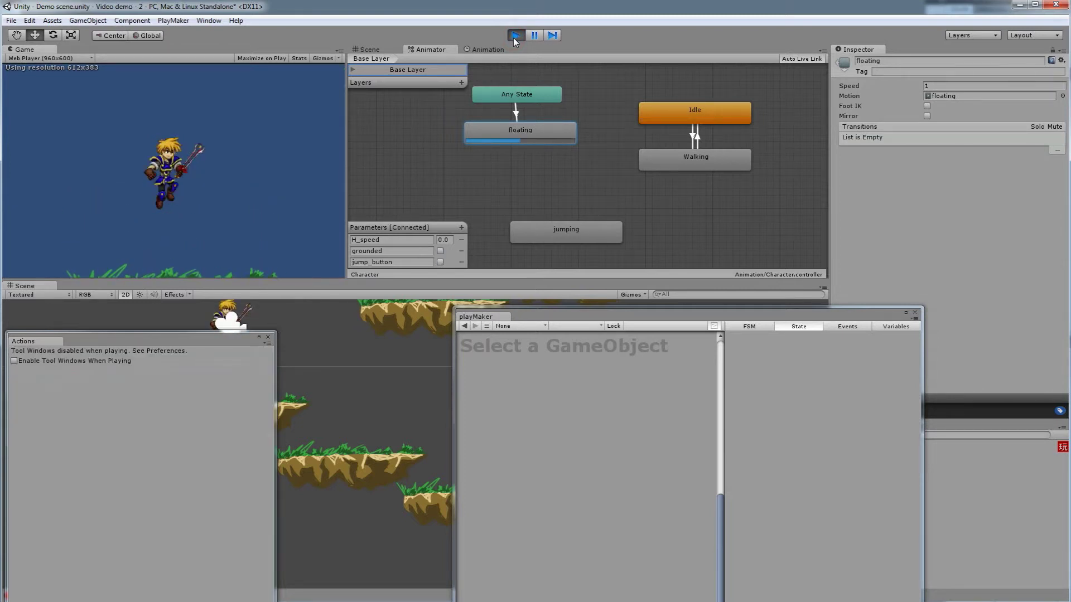
left_click(514, 37)
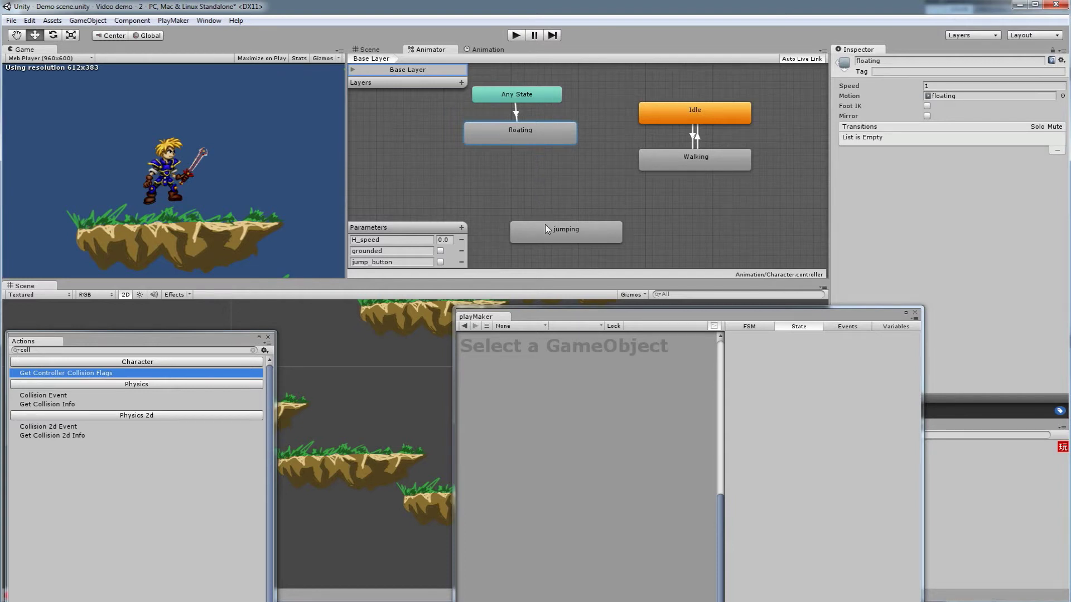
Step: Make transitions from the floating state to both the Idle and Walking states
right_click(564, 131)
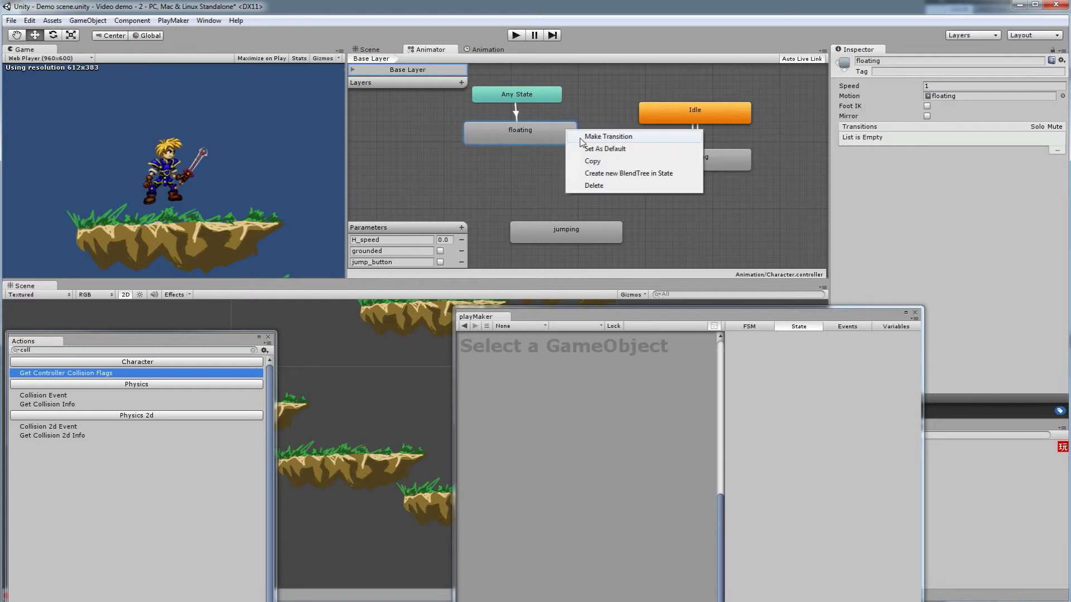
left_click(588, 136)
left_click(650, 109)
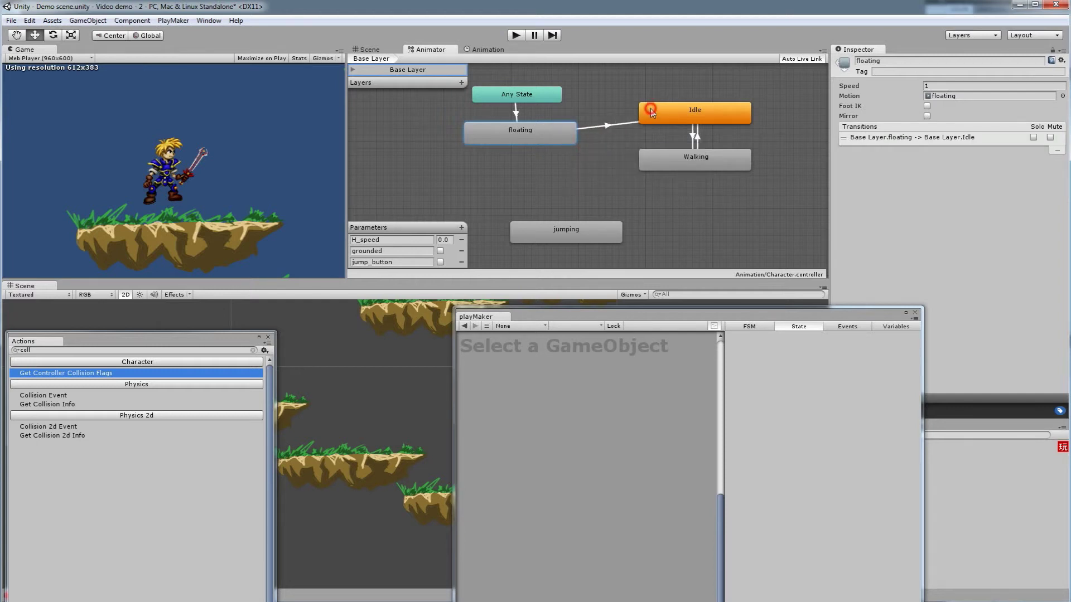
right_click(546, 135)
left_click(571, 141)
left_click(643, 158)
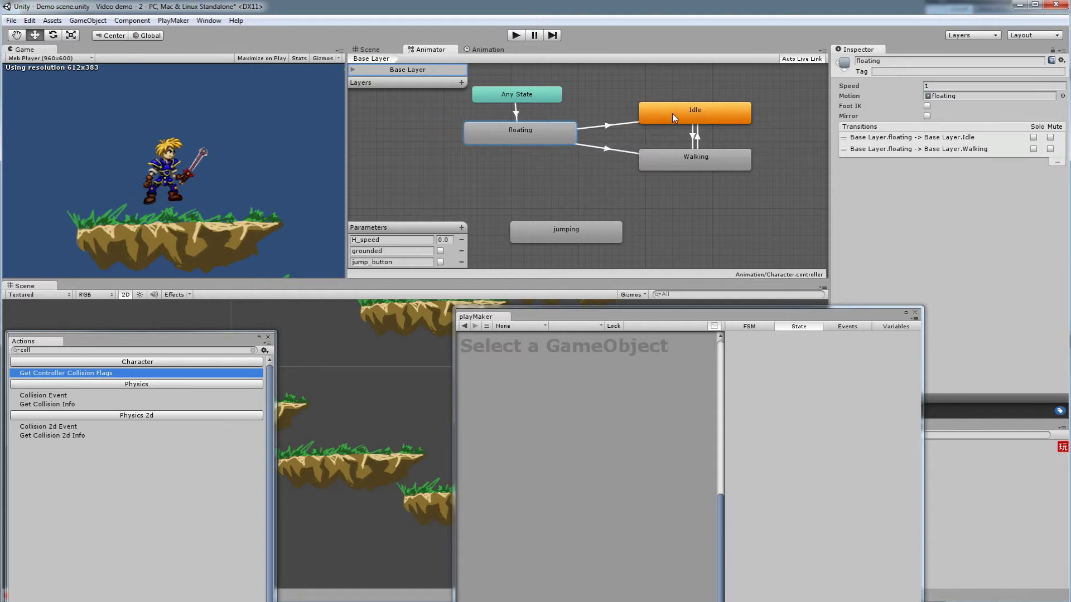
Step: Set the floating to Idle transition's conditions to grounded true and H_speed Less 0.1
left_click(609, 126)
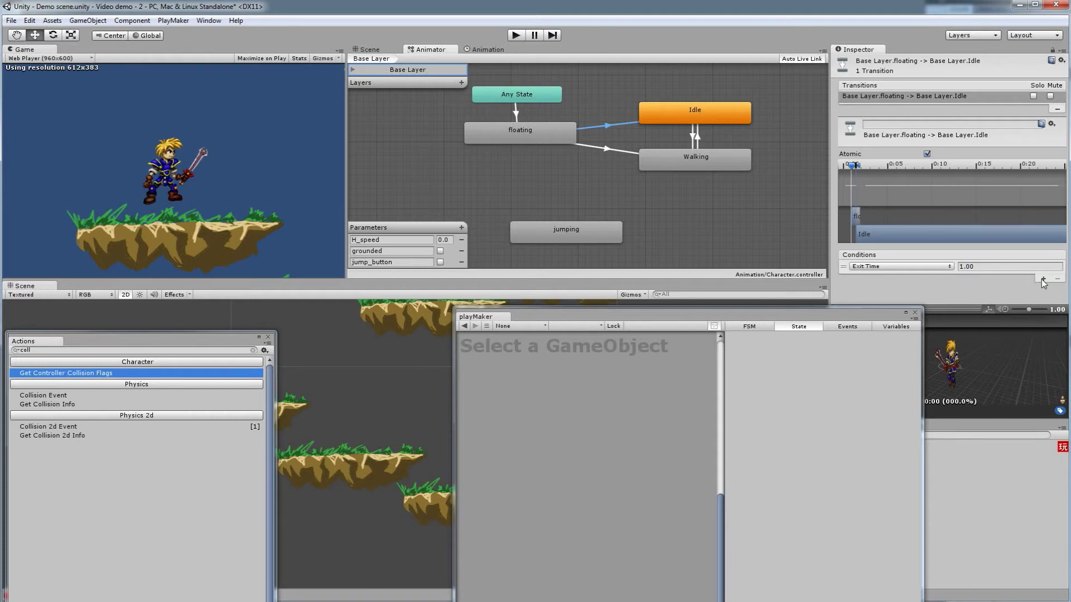
left_click(933, 267)
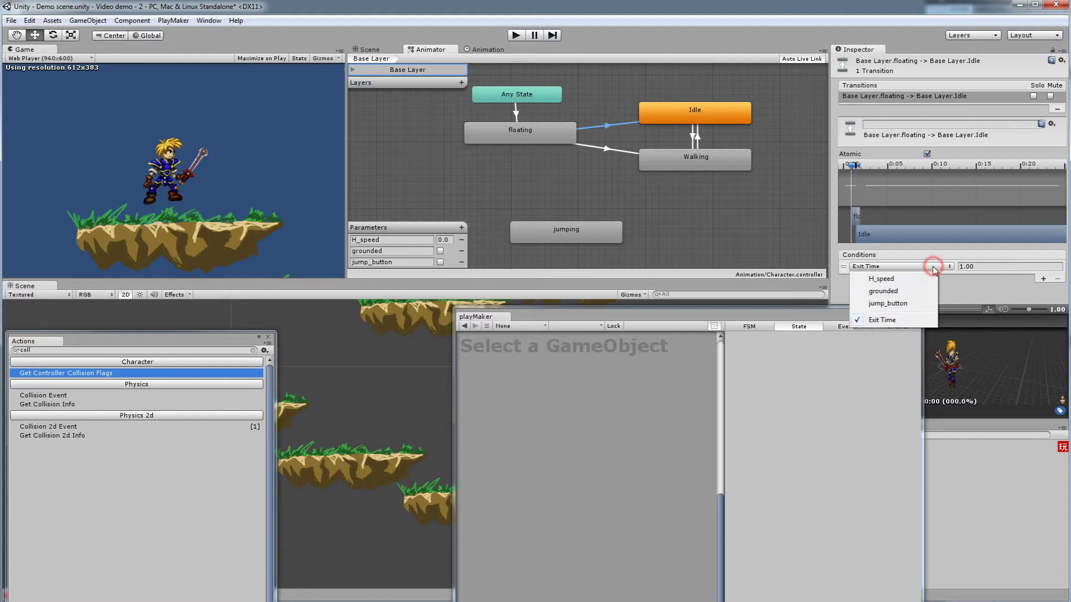
left_click(912, 289)
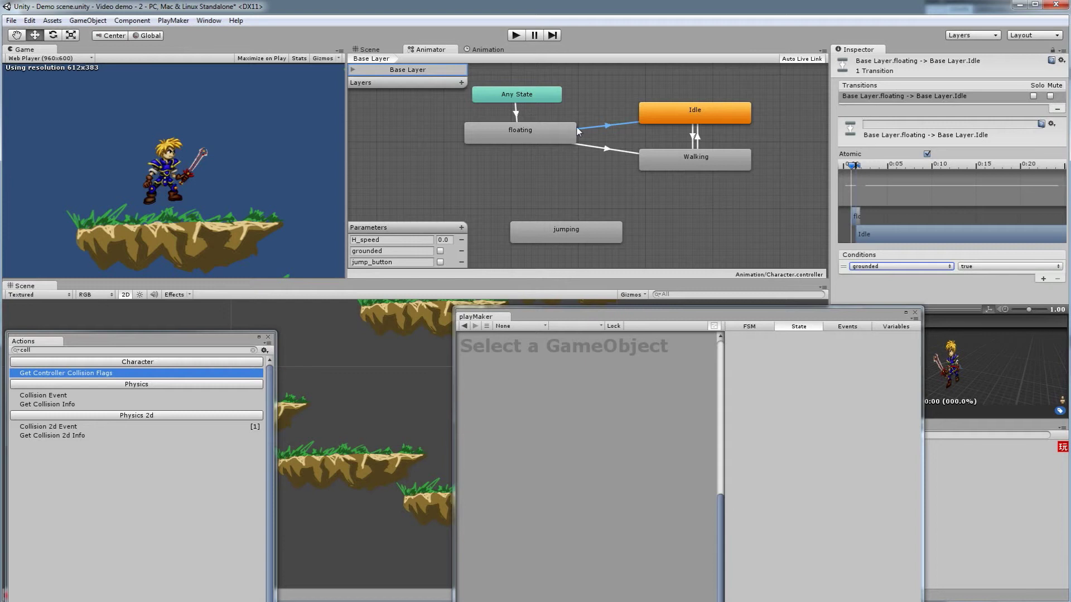
left_click(1042, 279)
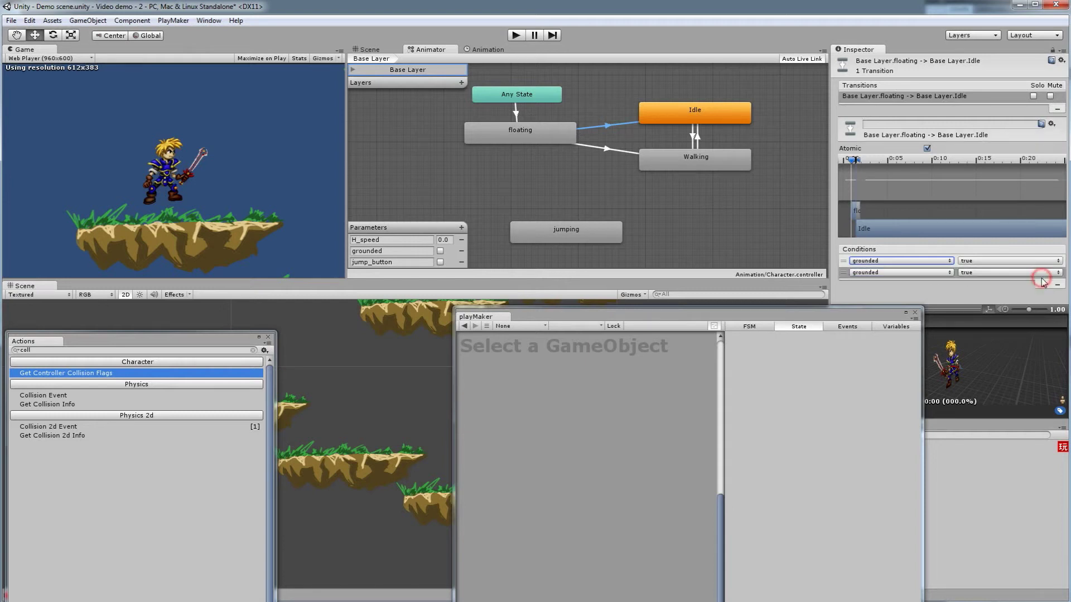
left_click(900, 272)
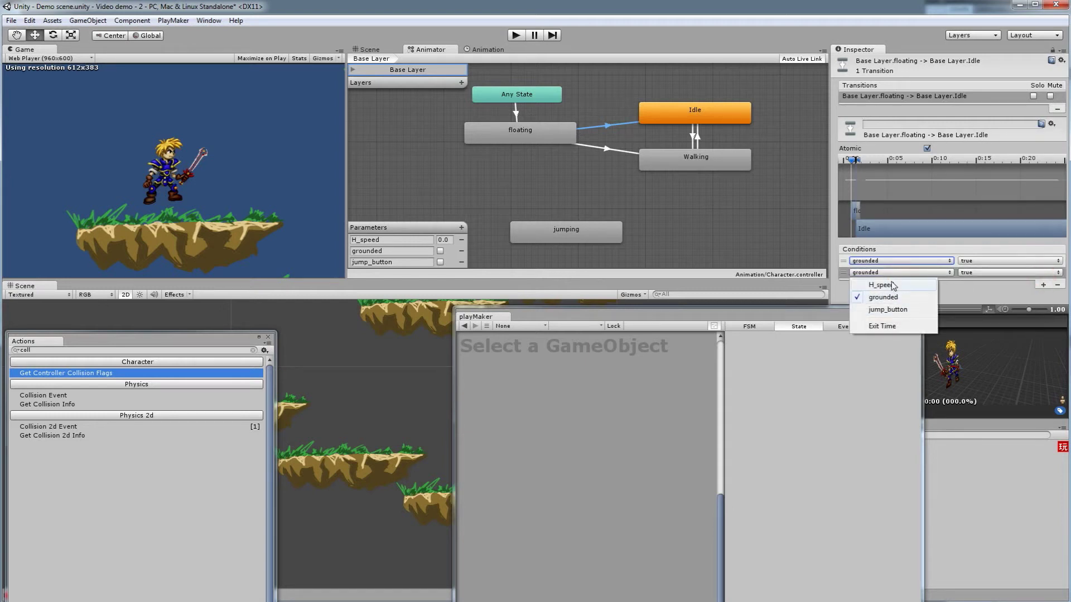
left_click(892, 285)
left_click(985, 272)
left_click(983, 297)
left_click(1023, 273)
type("0.1")
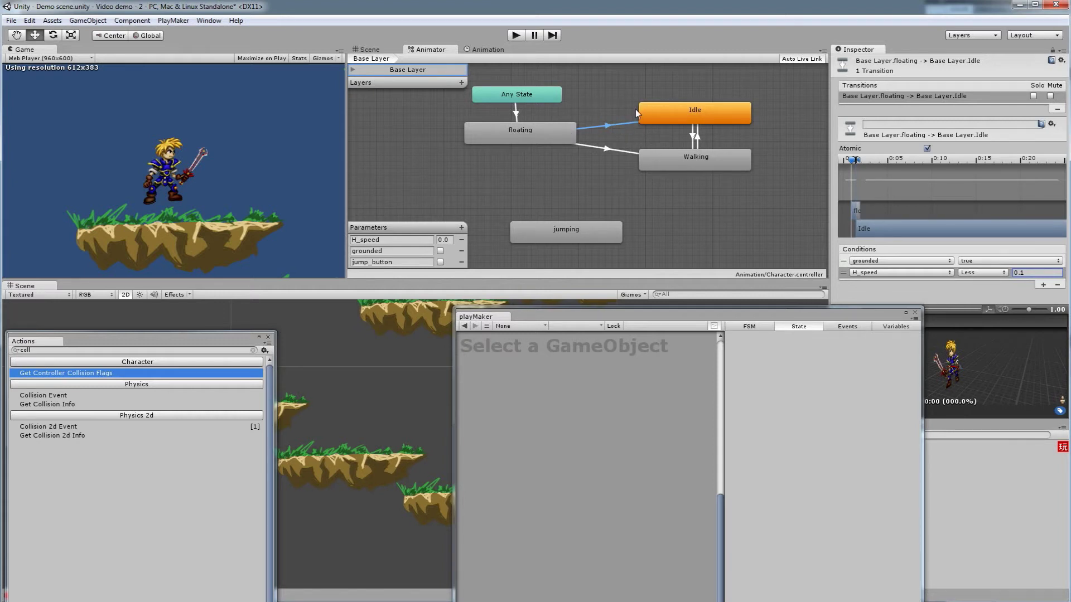
Step: Set the floating to Walking transition's conditions to grounded true and H_speed Greater 0.1
left_click(607, 144)
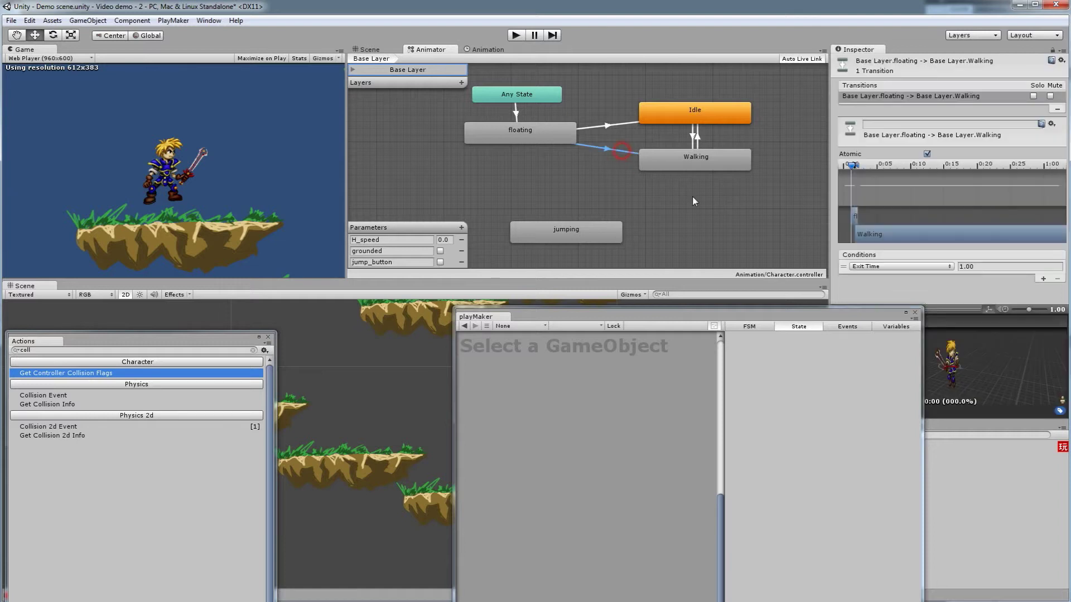
left_click(927, 267)
left_click(918, 292)
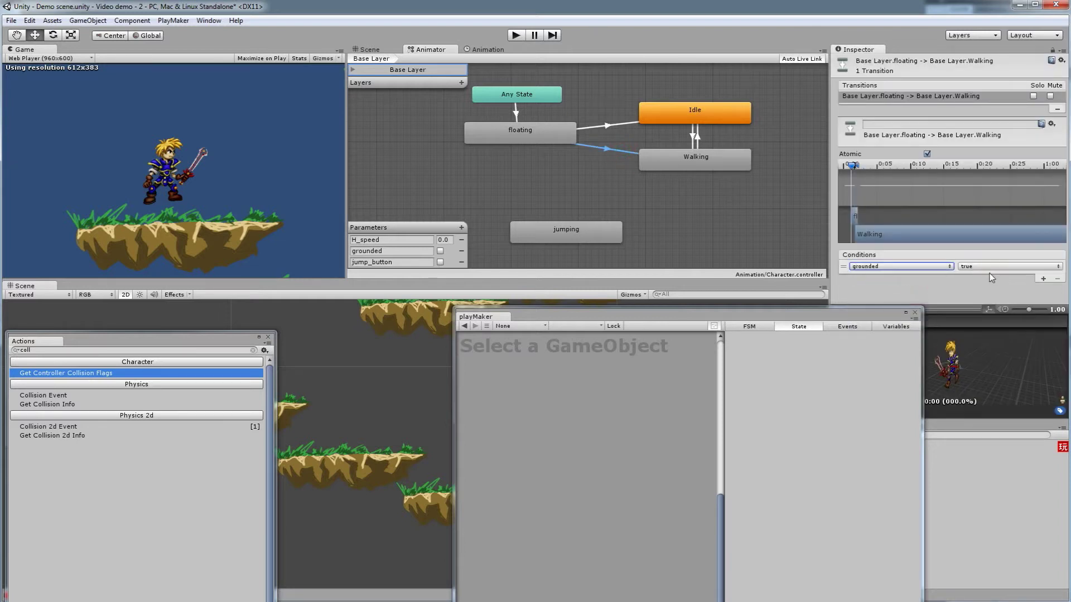
left_click(1043, 278)
left_click(906, 272)
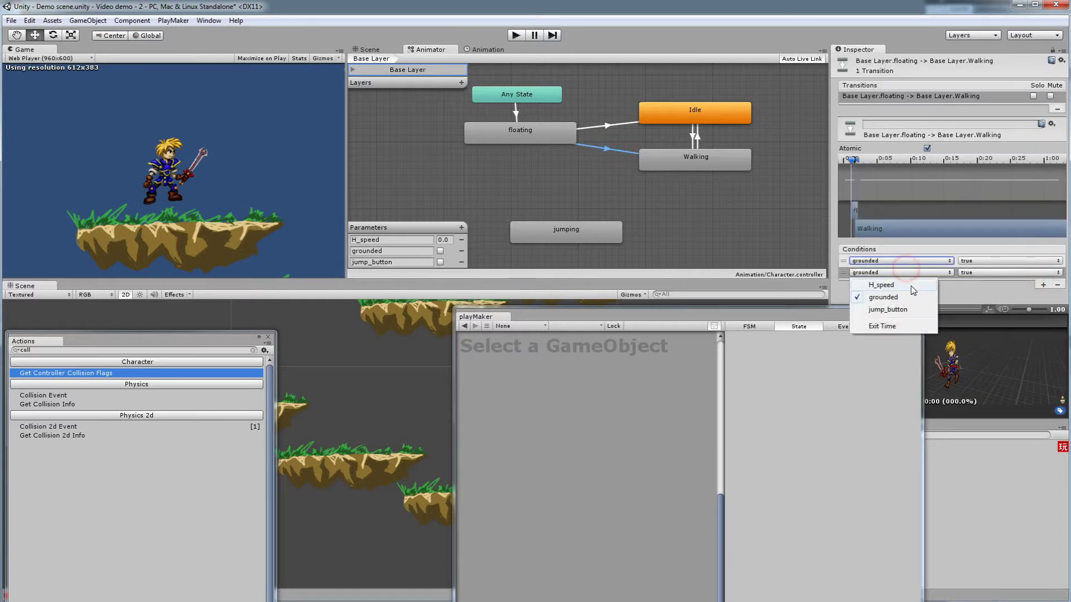
left_click(882, 285)
left_click(1032, 272)
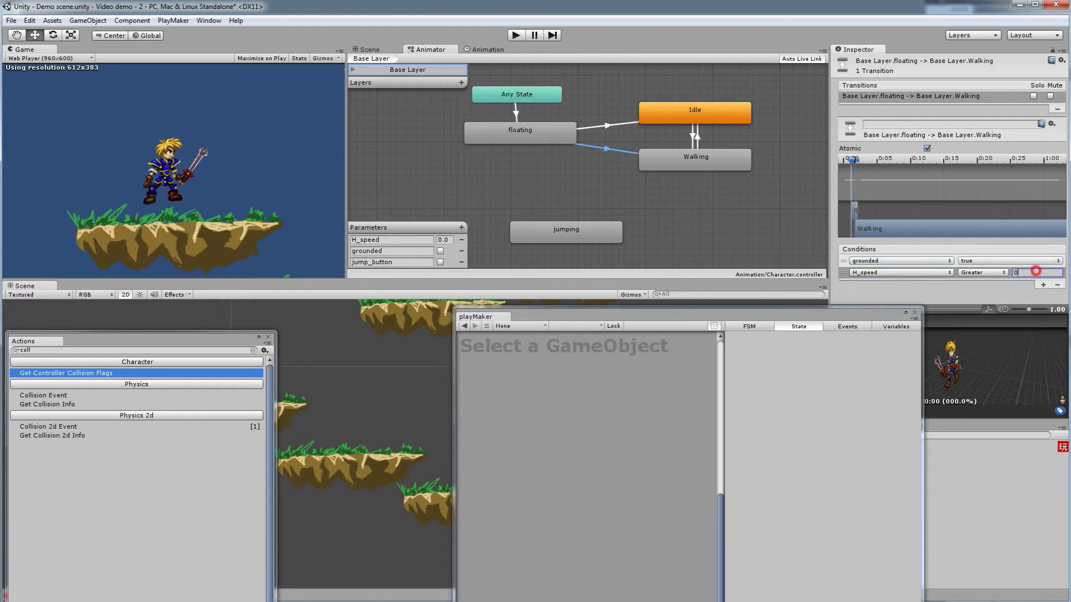
type("0.1")
Step: Run the scene, test jumping and landing both standing still and moving in both directions, and stop play mode
left_click(511, 37)
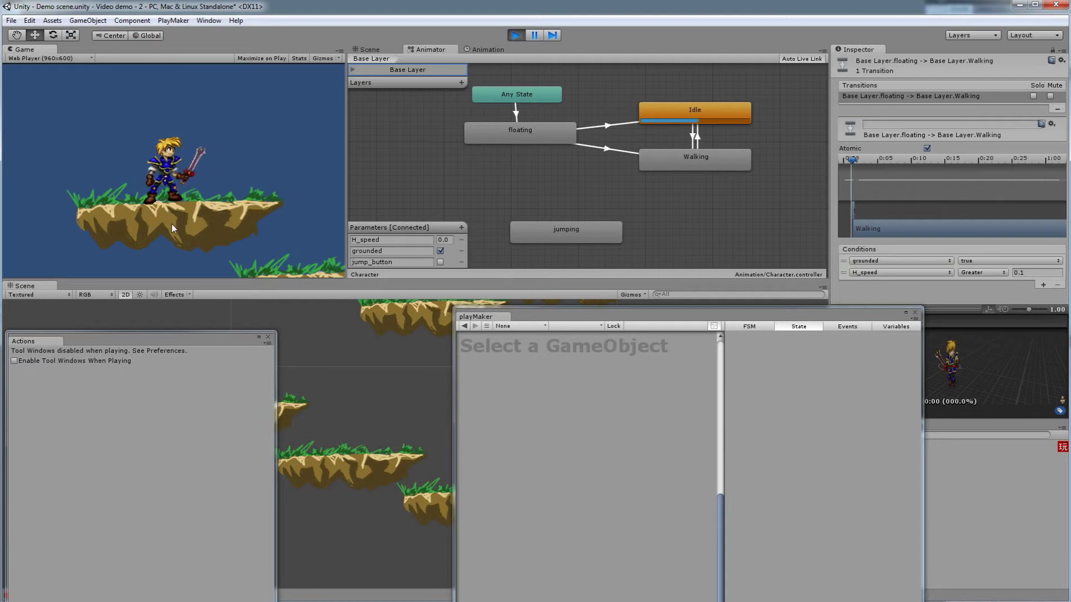
key("space")
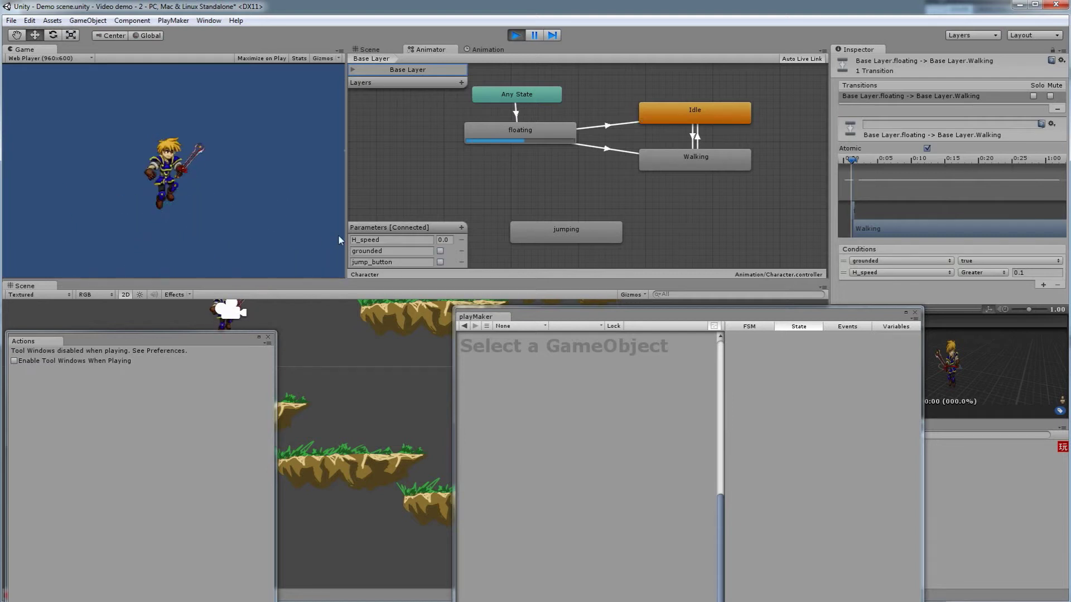
key("space")
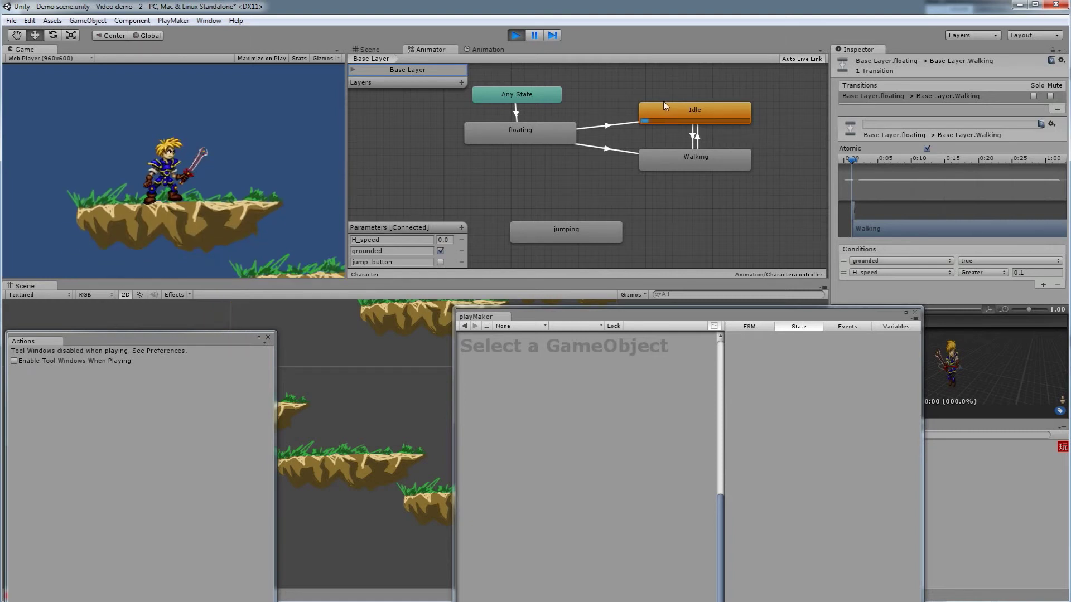
key("space")
key("Left")
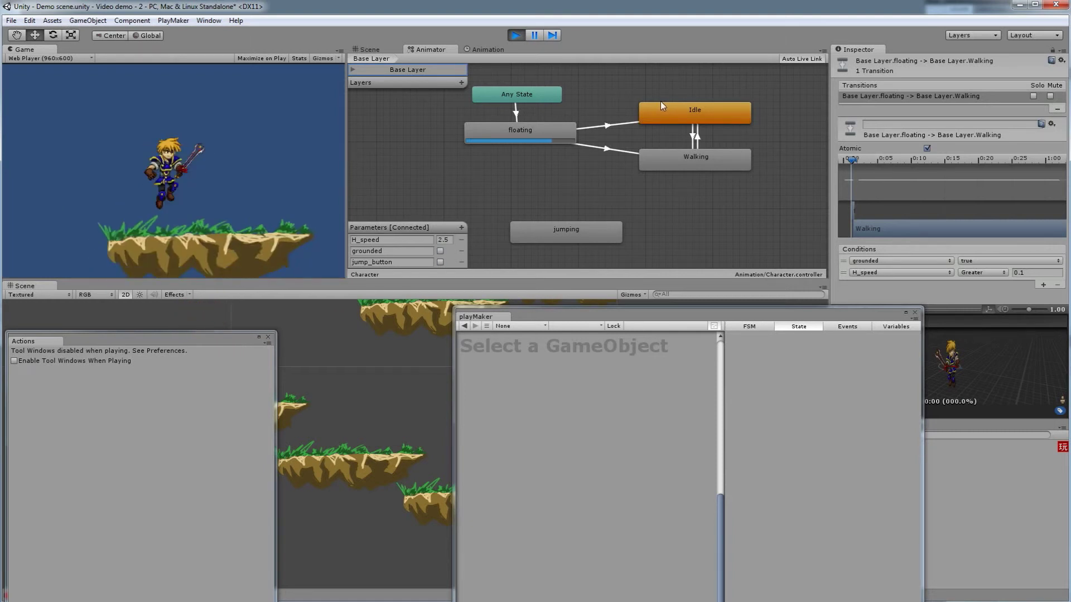
key("space")
key("Right")
key("space")
key("Right")
key("Left")
key("Right")
key("space")
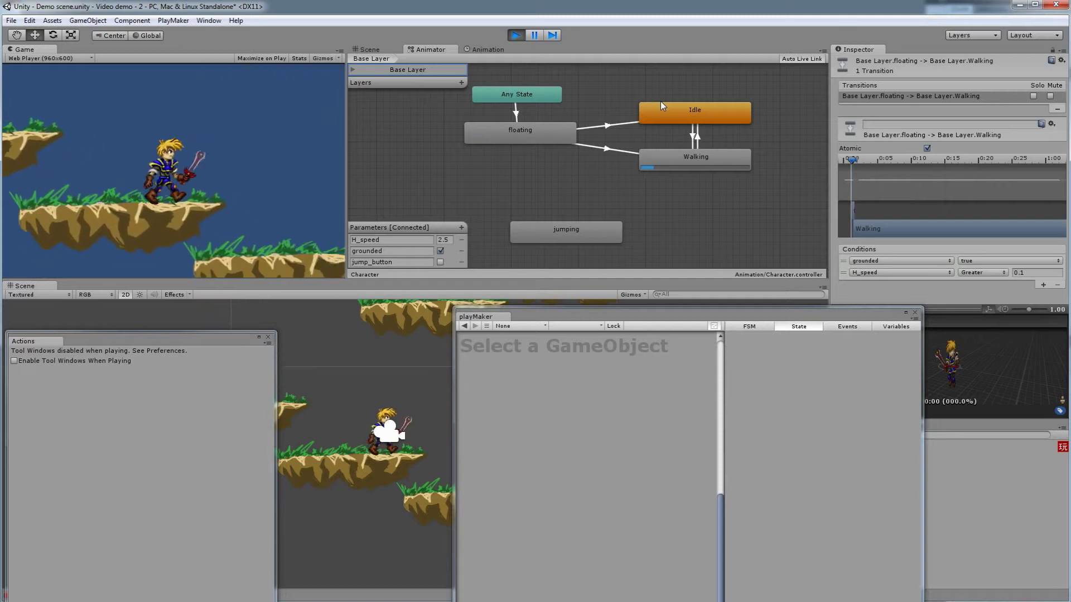
key("space")
key("space")
key("space")
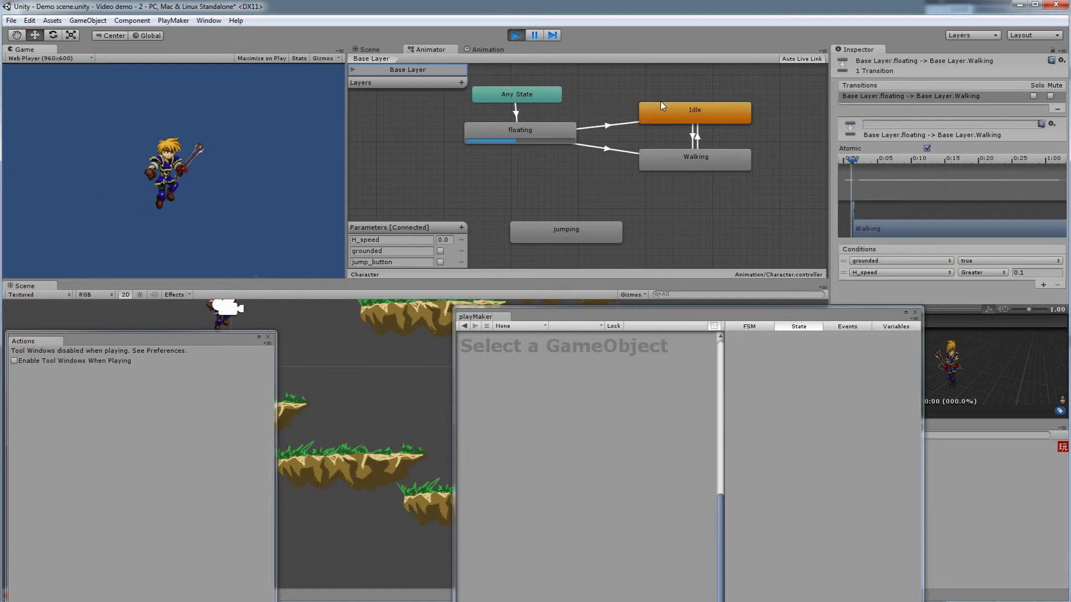
key("space")
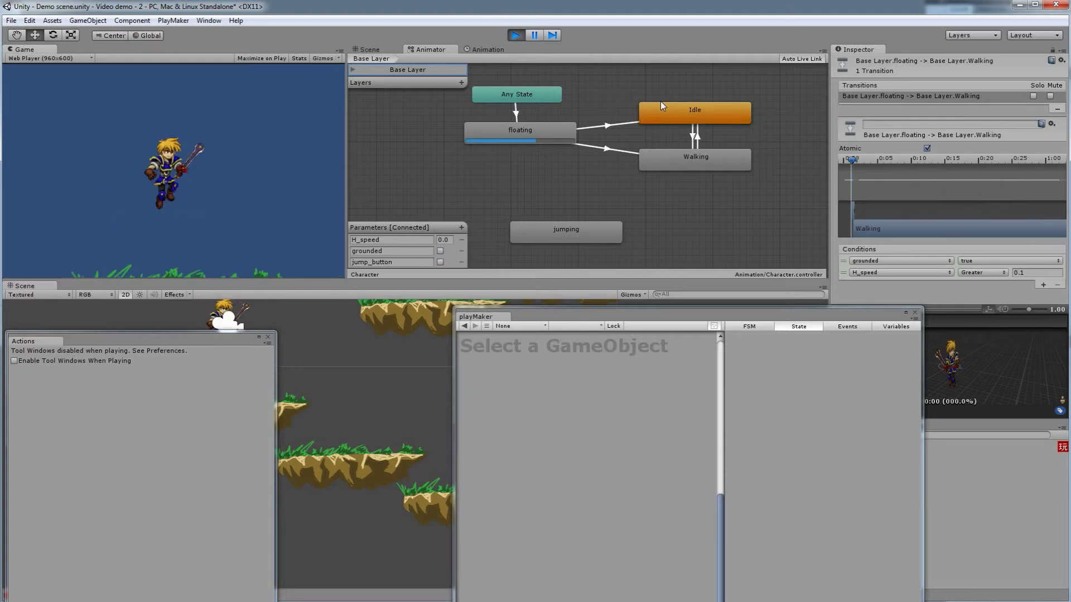
key("space")
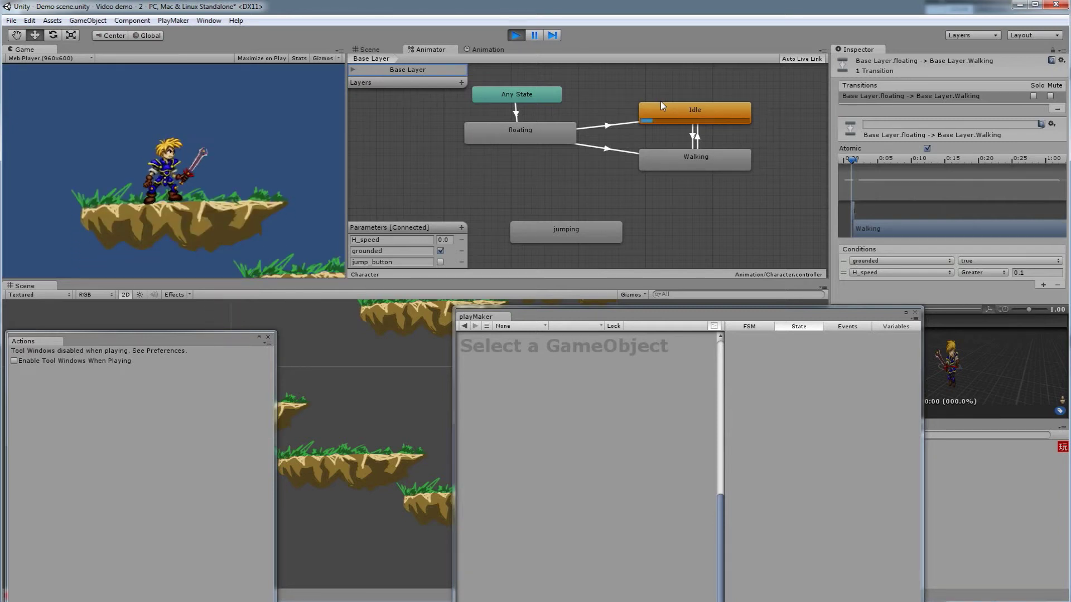
key("space")
key("space")
key("Left")
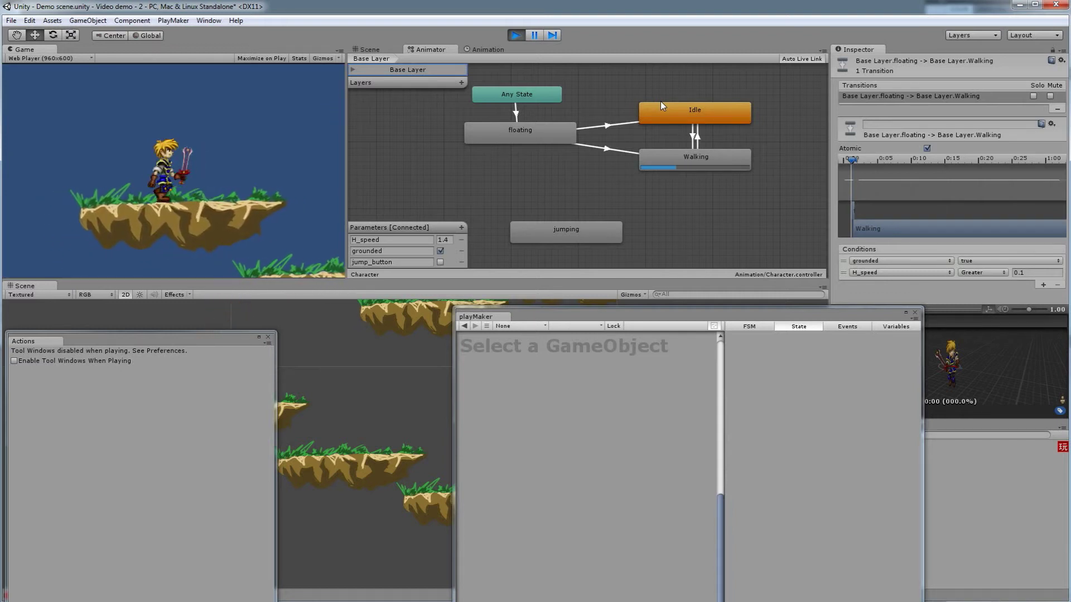
left_click(516, 36)
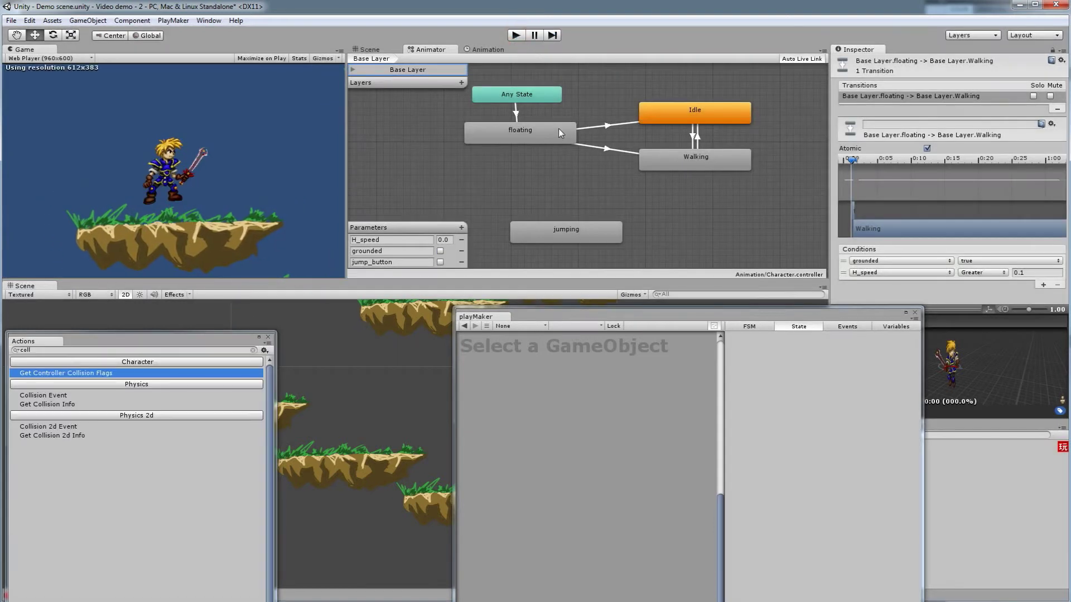
Step: Move the jumping state beside Any State and make an Any State to jumping transition with jump_button as its condition
left_click_drag(553, 140, 554, 160)
left_click_drag(591, 230, 468, 122)
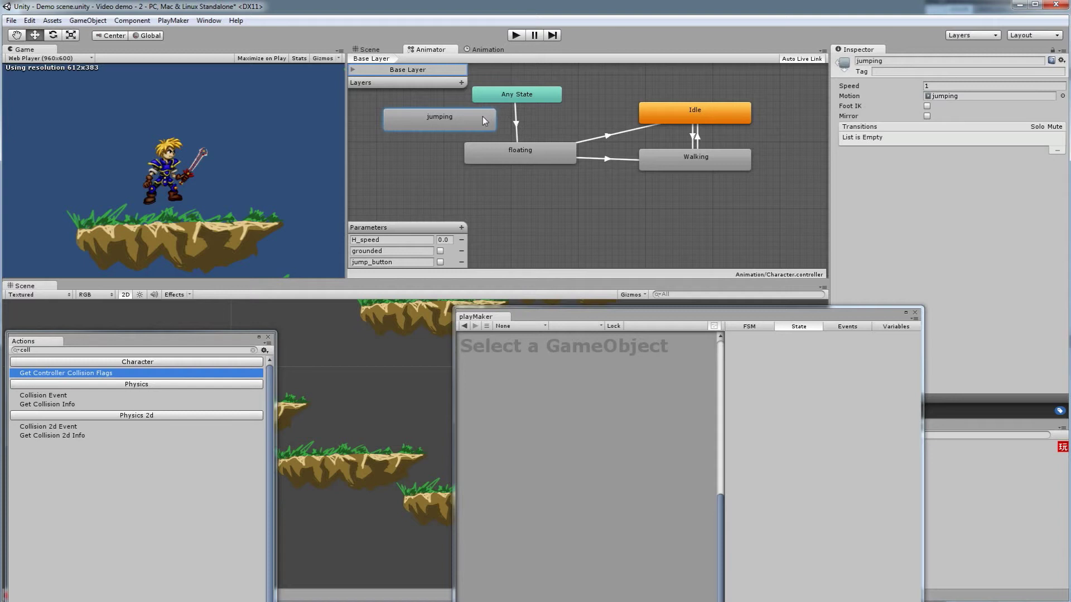
right_click(501, 98)
left_click(535, 102)
left_click(463, 122)
left_click_drag(444, 119, 437, 126)
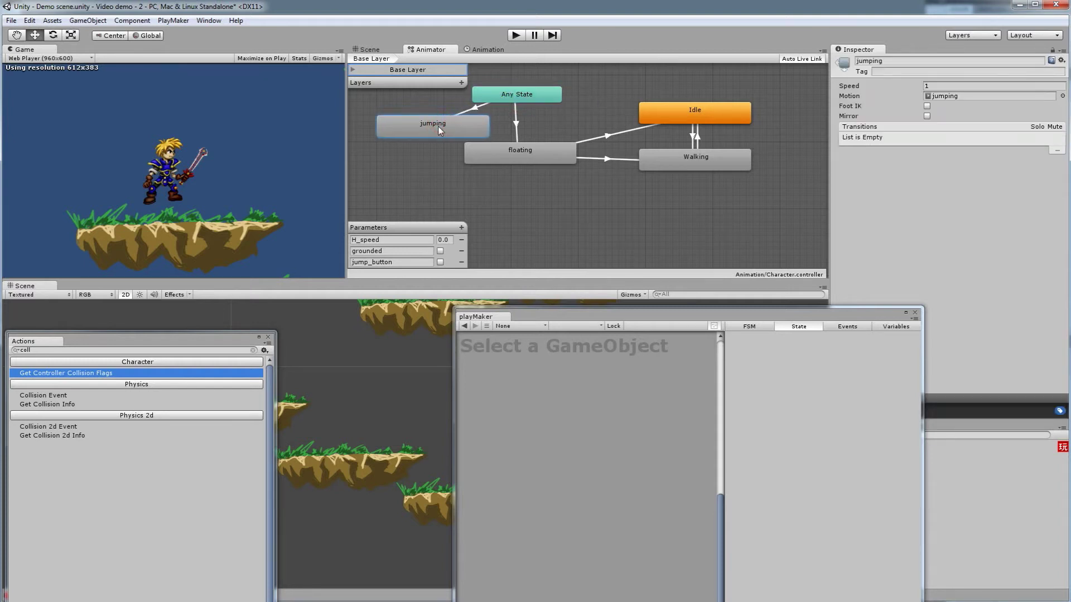
left_click(437, 120)
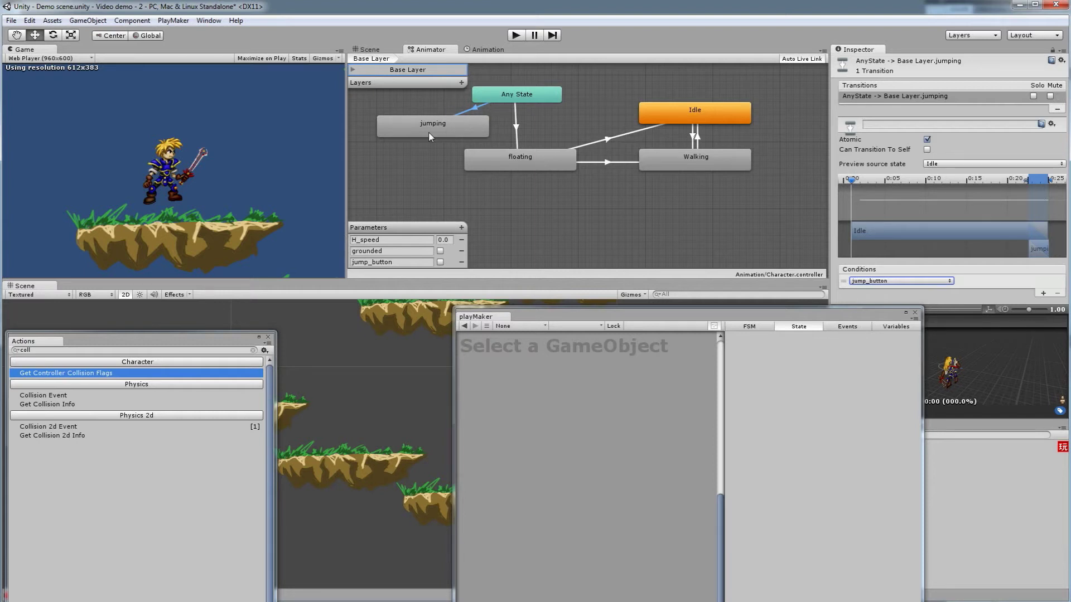
Step: Delete the transition from Any State to floating
left_click(515, 128)
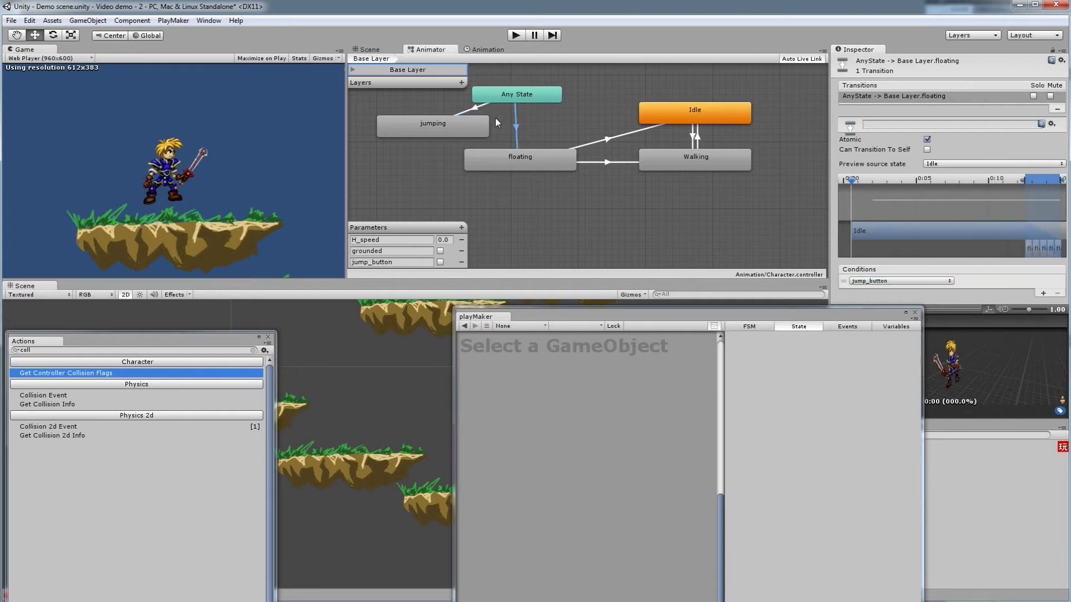
right_click(518, 126)
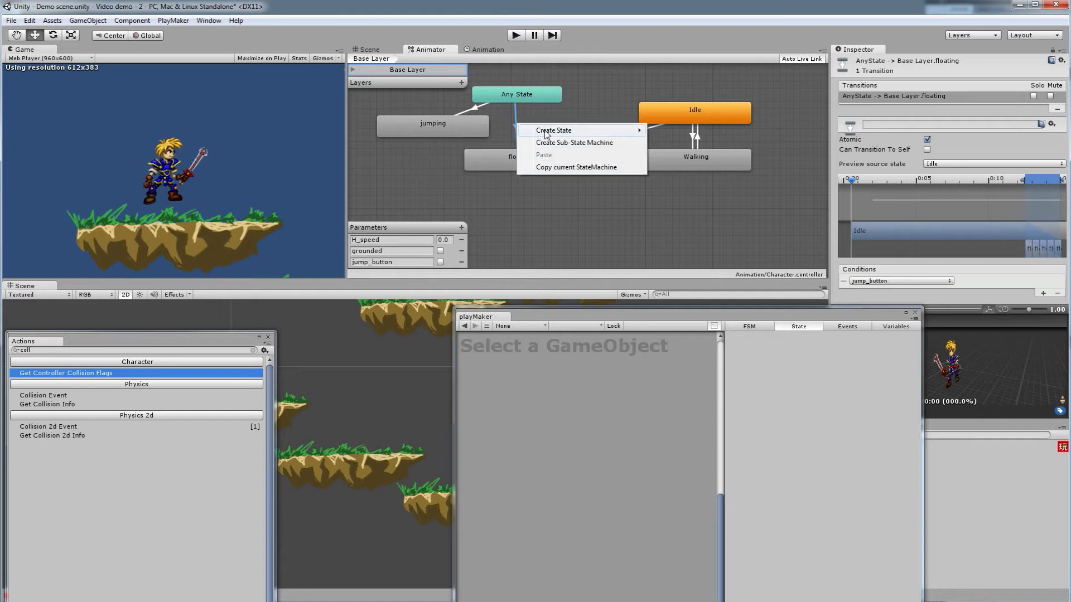
left_click(516, 115)
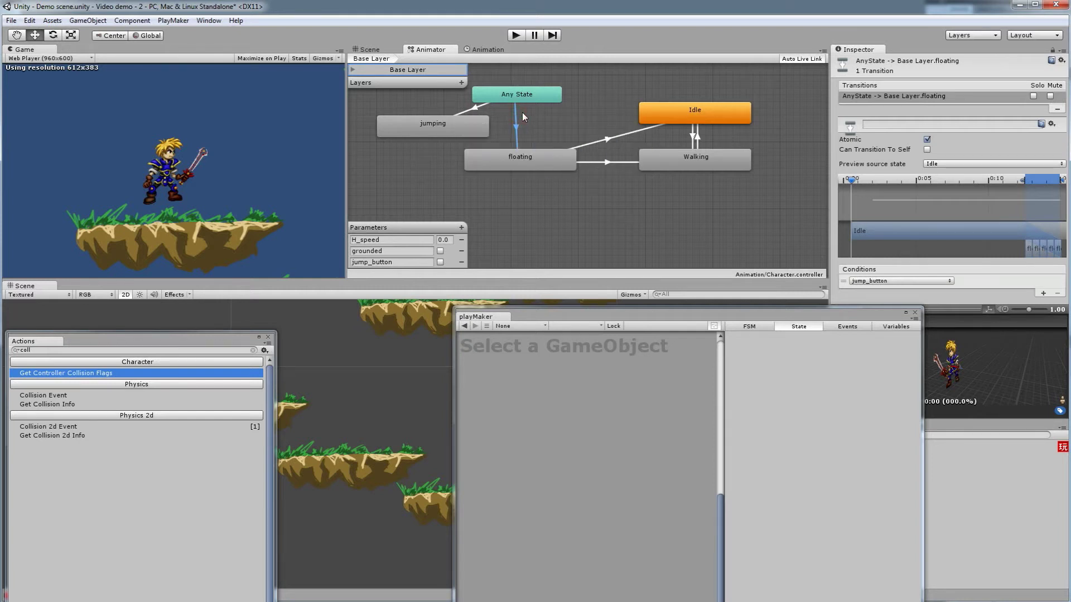
key("Delete")
left_click(536, 329)
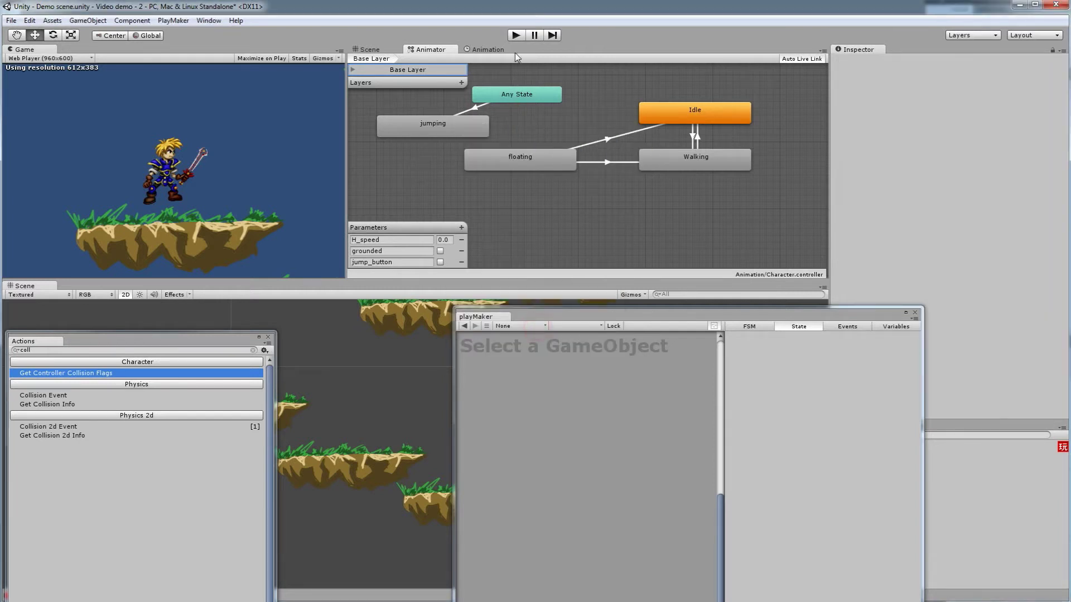
Step: Make a transition from the jumping state to floating, and place jumping between Any State and floating
left_click(506, 101)
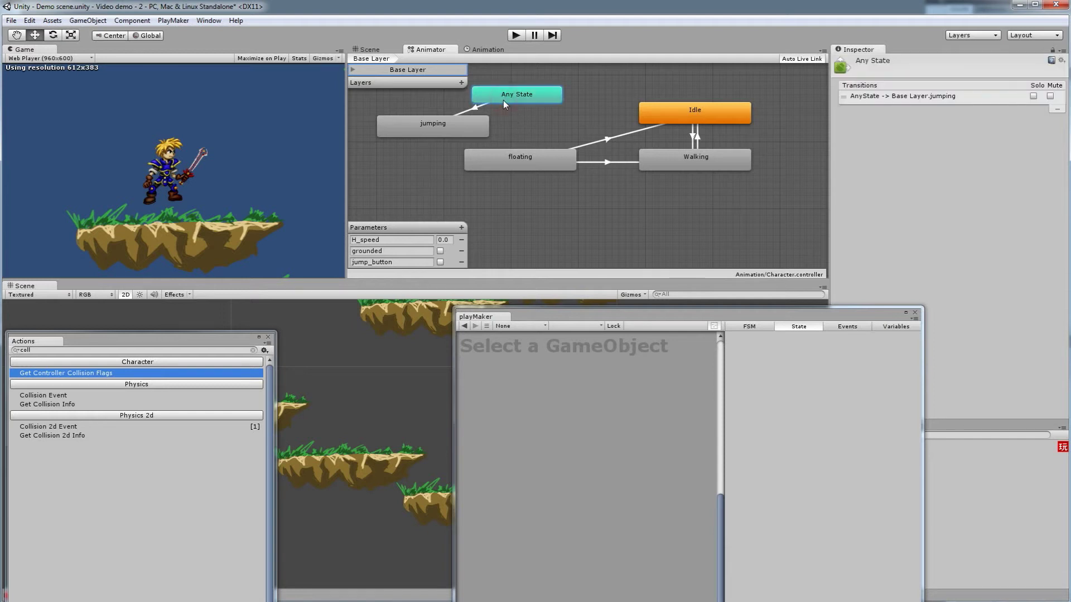
left_click(465, 111)
left_click(448, 123)
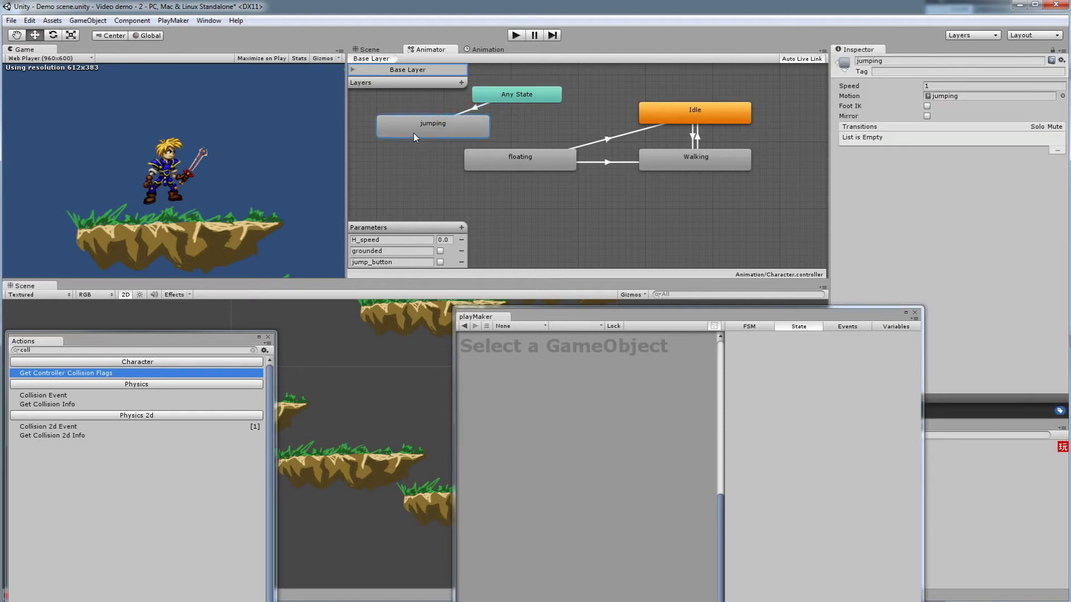
left_click(458, 129)
right_click(459, 129)
left_click(485, 135)
left_click(495, 163)
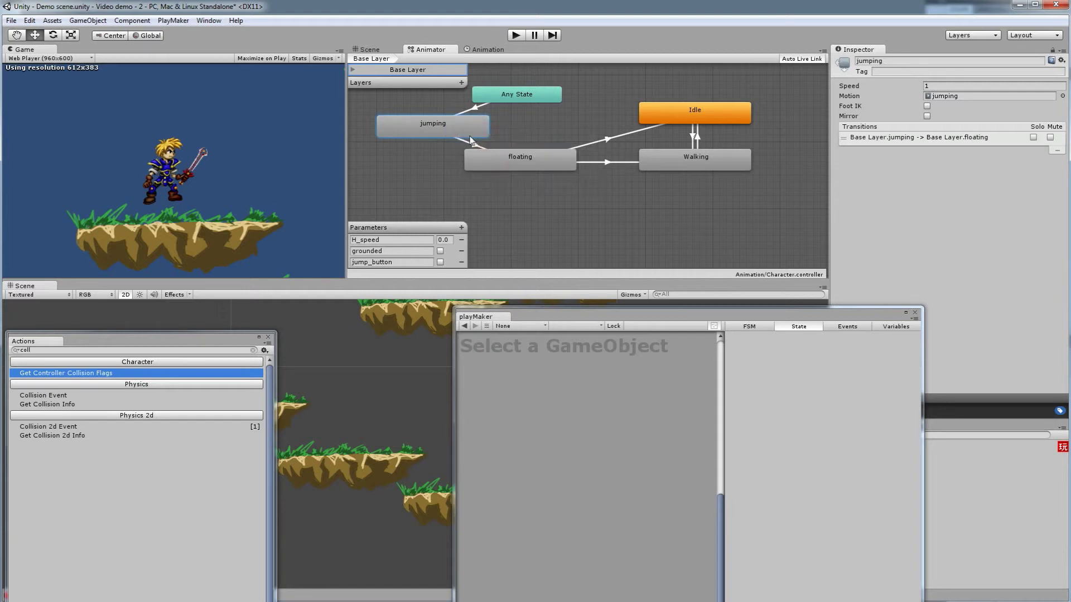
left_click_drag(473, 130, 560, 130)
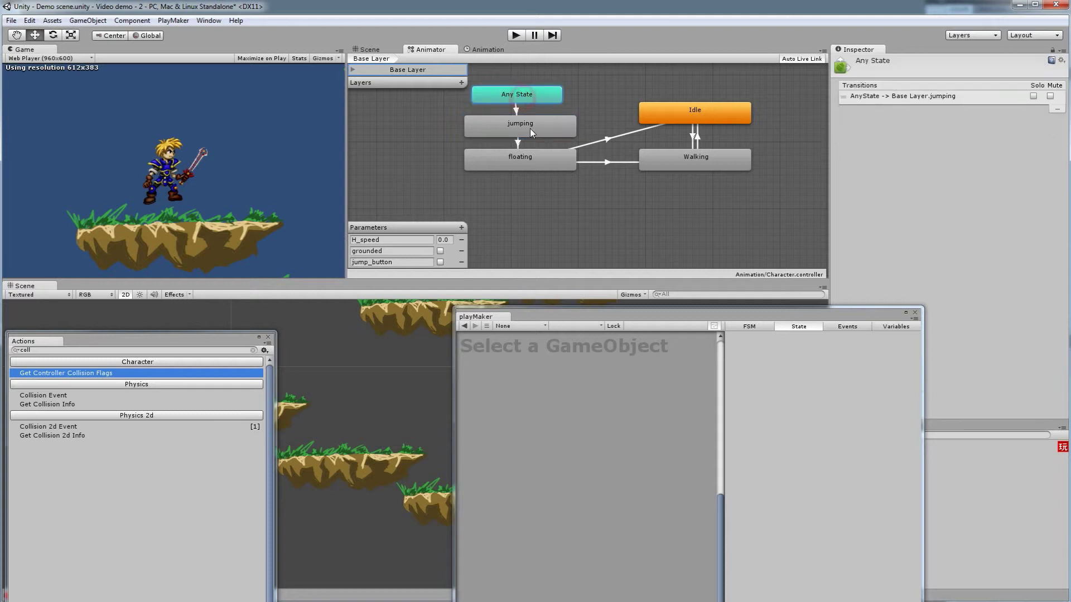
Step: Review the jumping and floating states and the conditions of the transitions from Any State to jumping and from jumping to floating
left_click(516, 110)
left_click(531, 124)
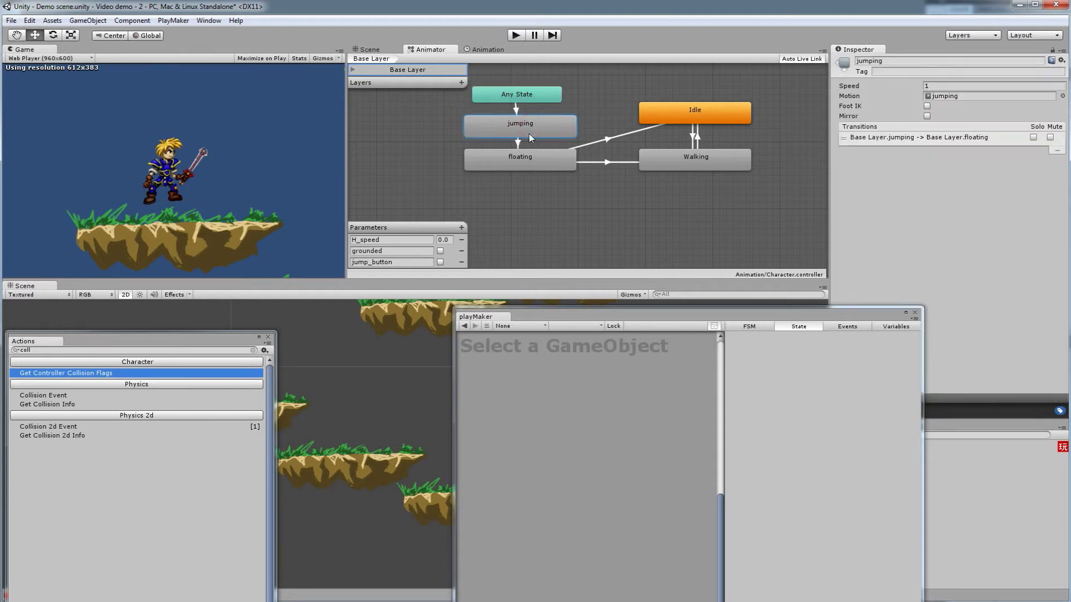
left_click(534, 159)
left_click(518, 142)
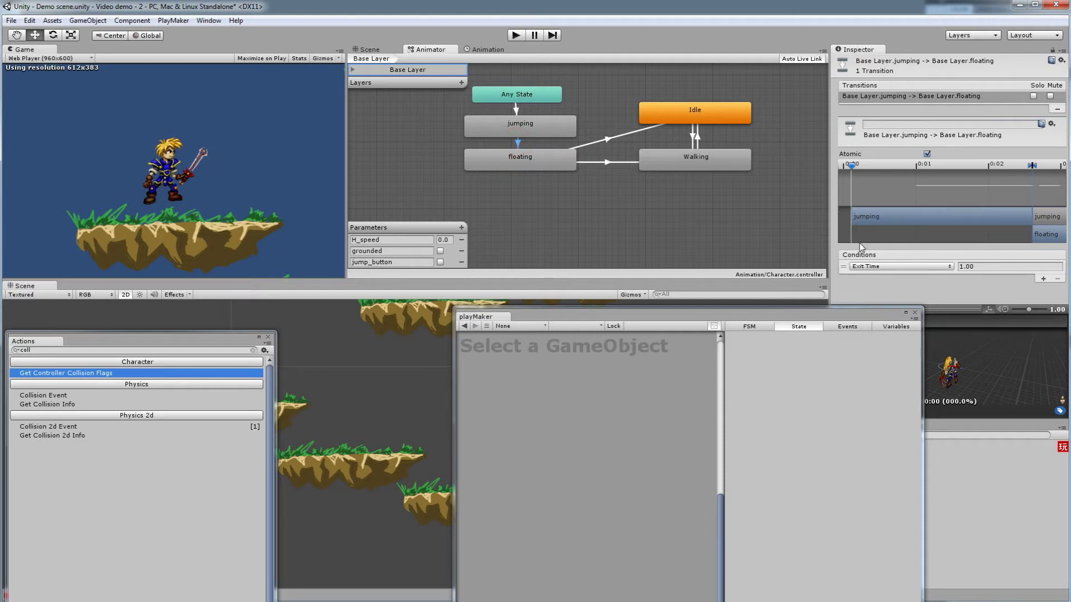
left_click(541, 165)
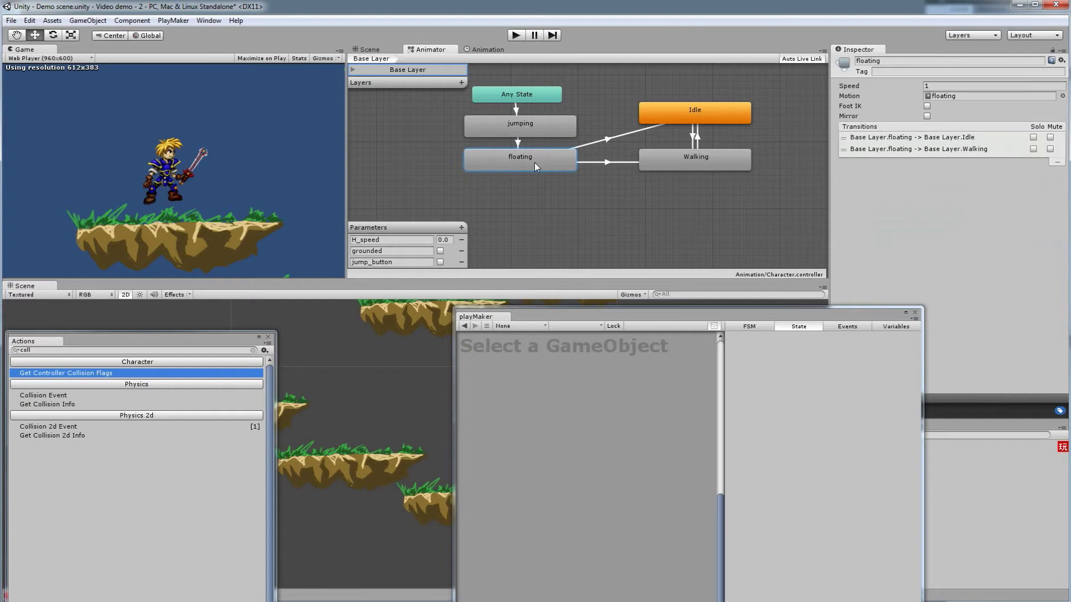
Step: Run the scene, test moving and jumping while watching the animator states, and stop play mode
left_click(515, 35)
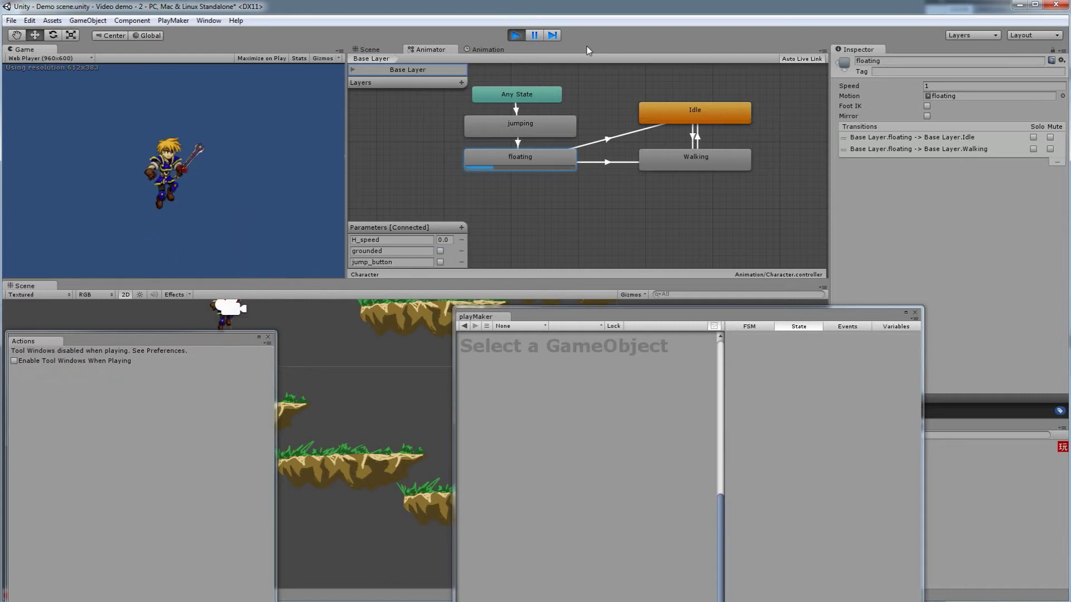
key("Right")
key("space")
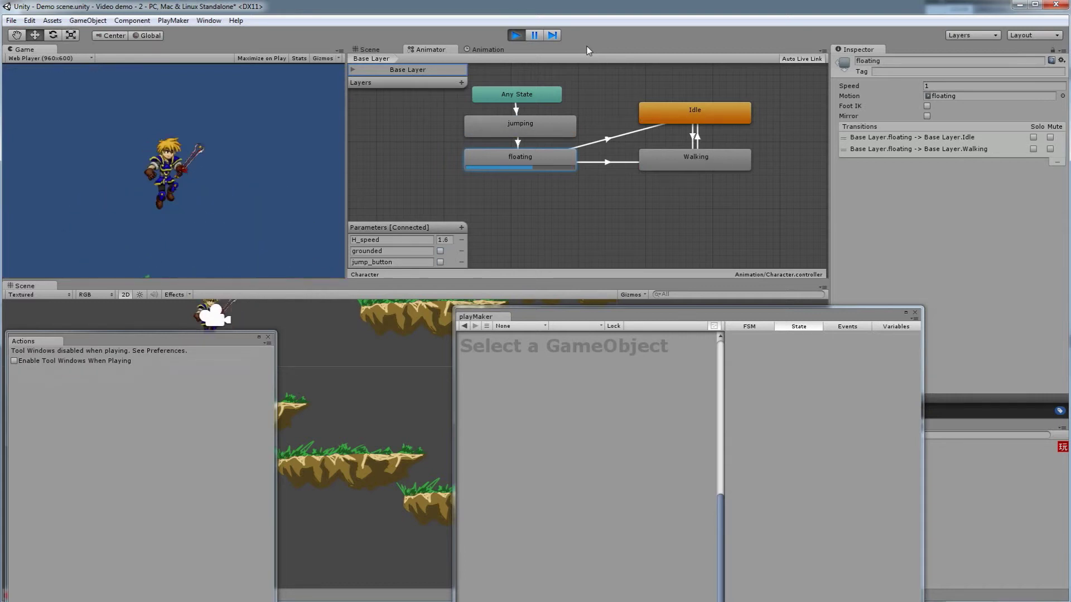
key("space")
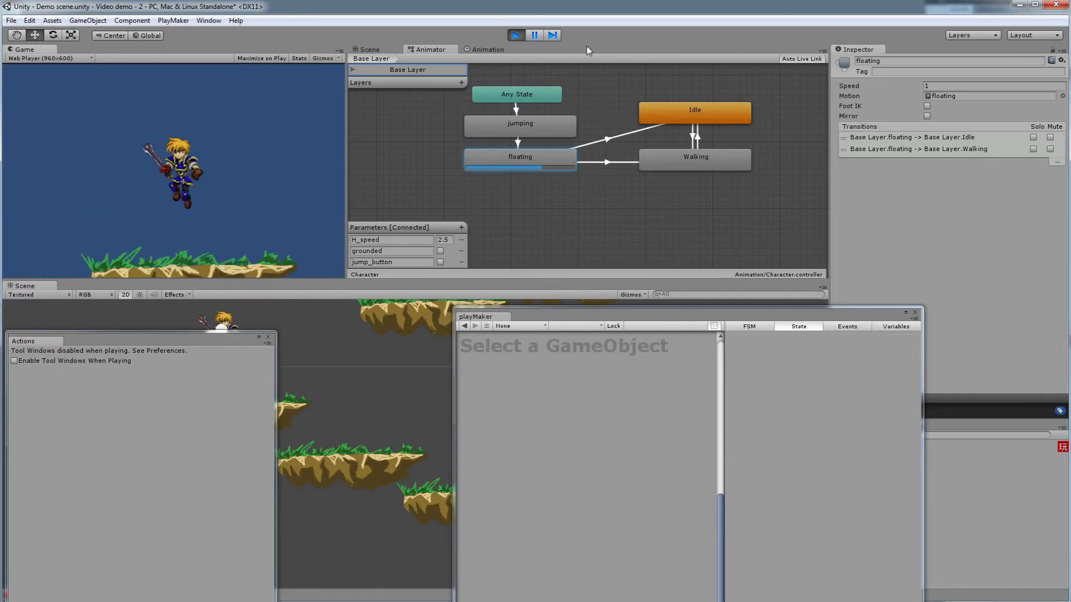
key("space")
key("space")
left_click(516, 36)
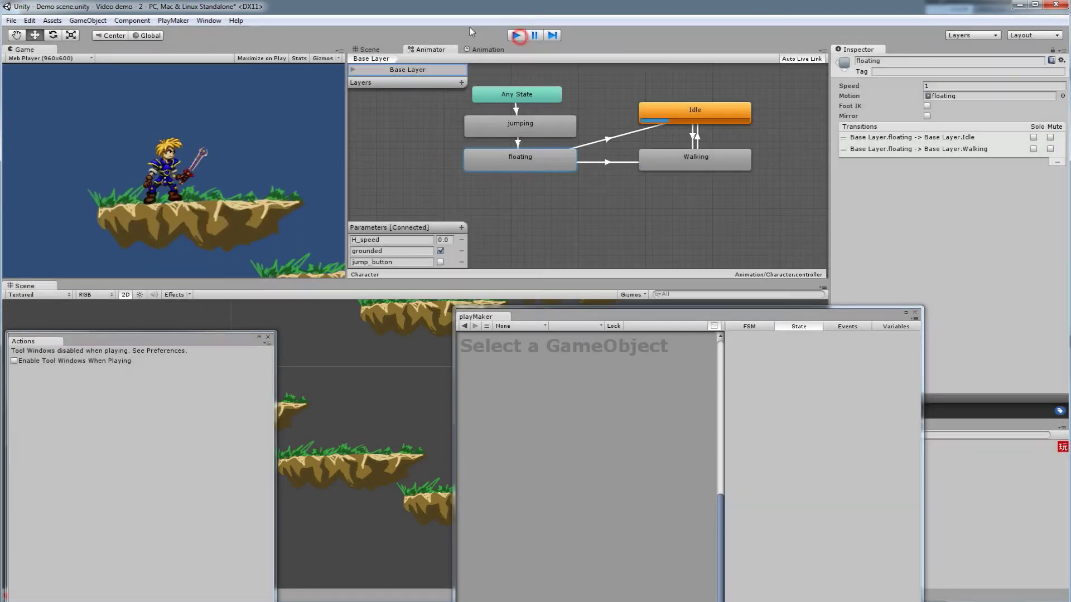
Step: Set the sample rate of both the jumping and floating animation clips to 30
left_click(486, 49)
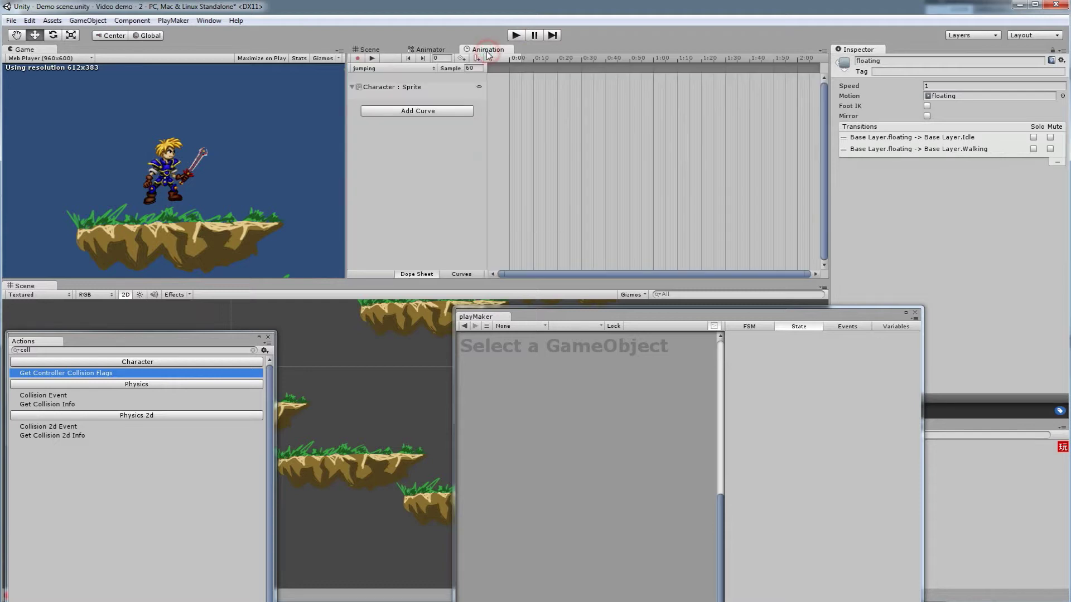
left_click(469, 68)
type("30")
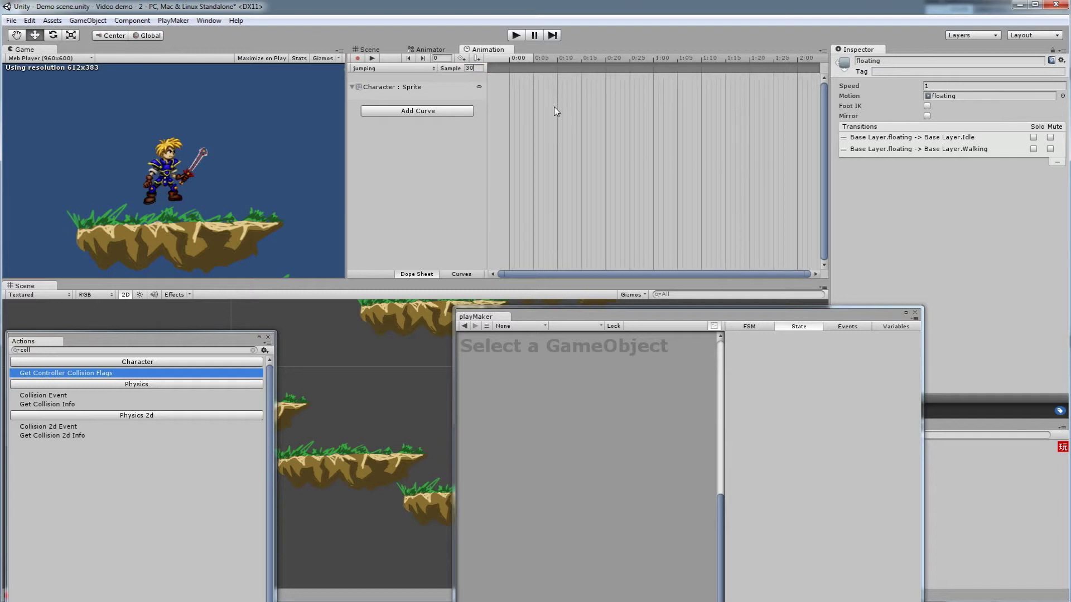
left_click(411, 68)
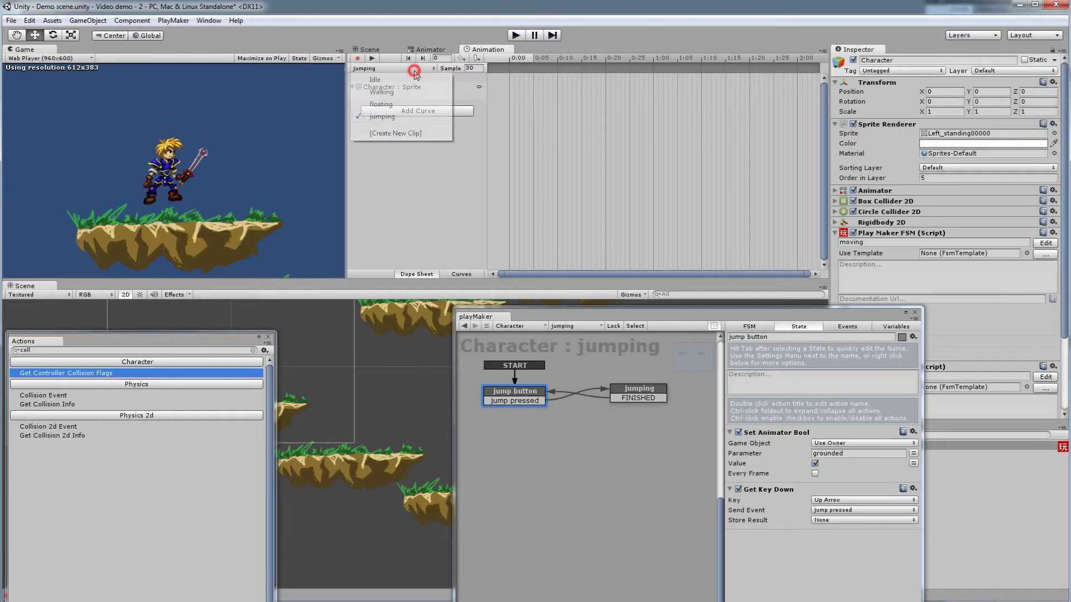
left_click(411, 102)
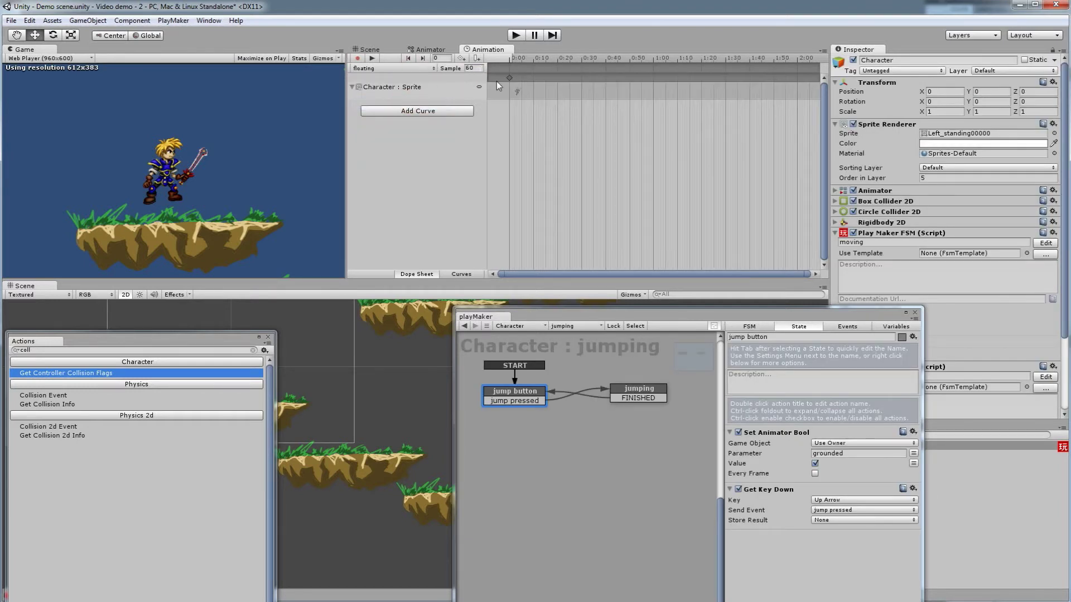
left_click_drag(480, 69, 444, 76)
type("30")
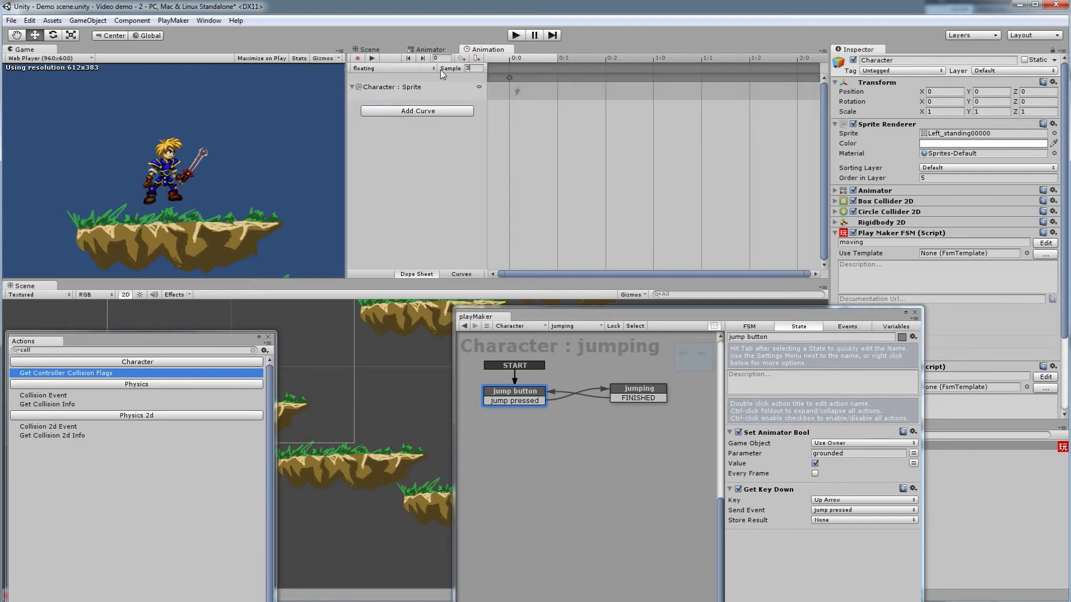
Step: Check the sample rates and keyframes of the Walking and jumping animation clips
left_click(396, 71)
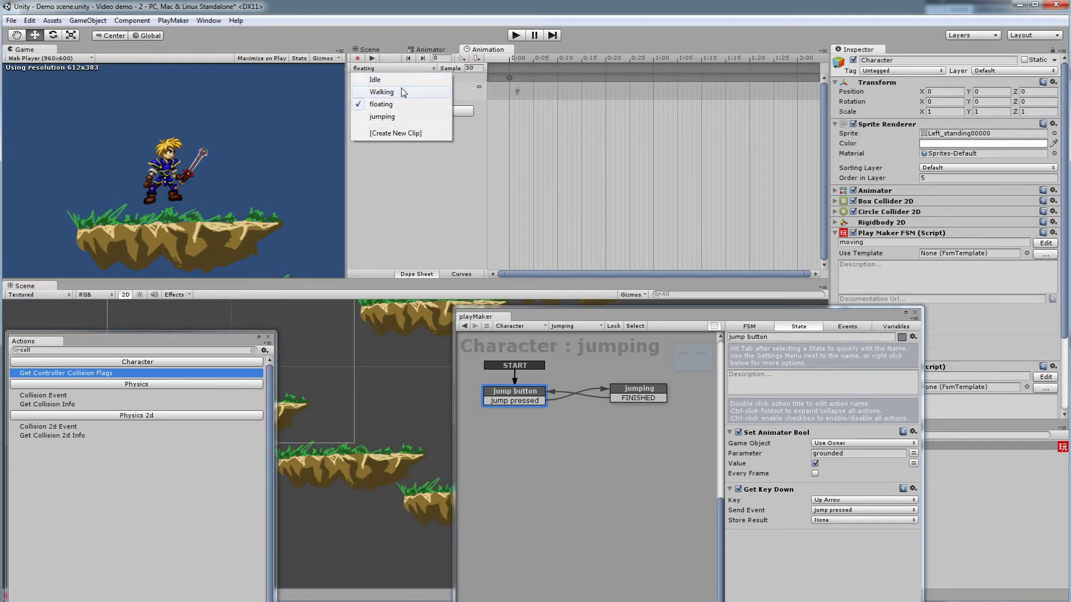
left_click(401, 91)
left_click(403, 70)
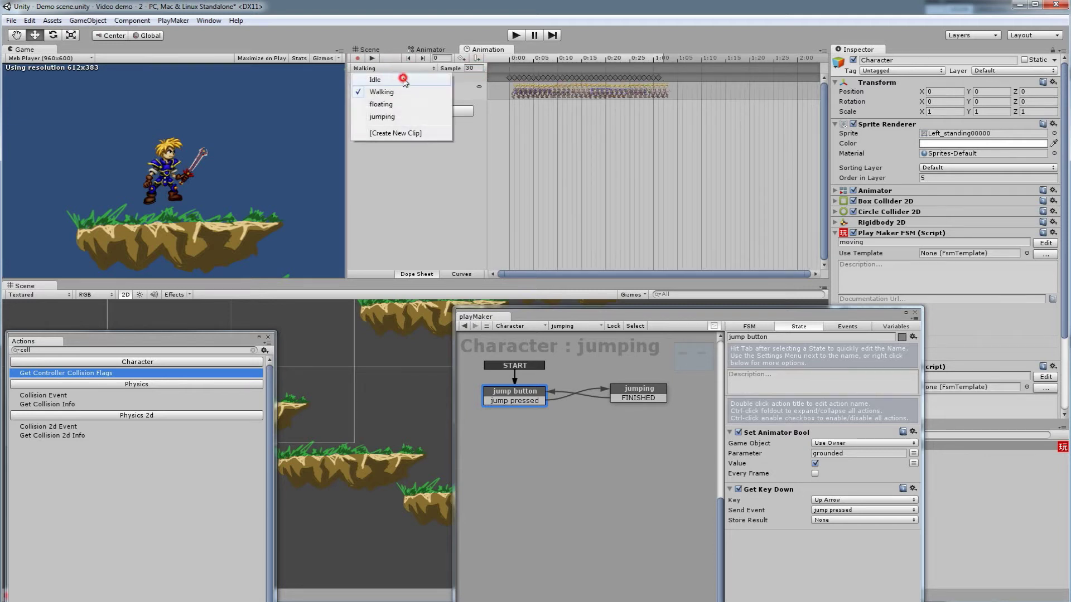
left_click(399, 116)
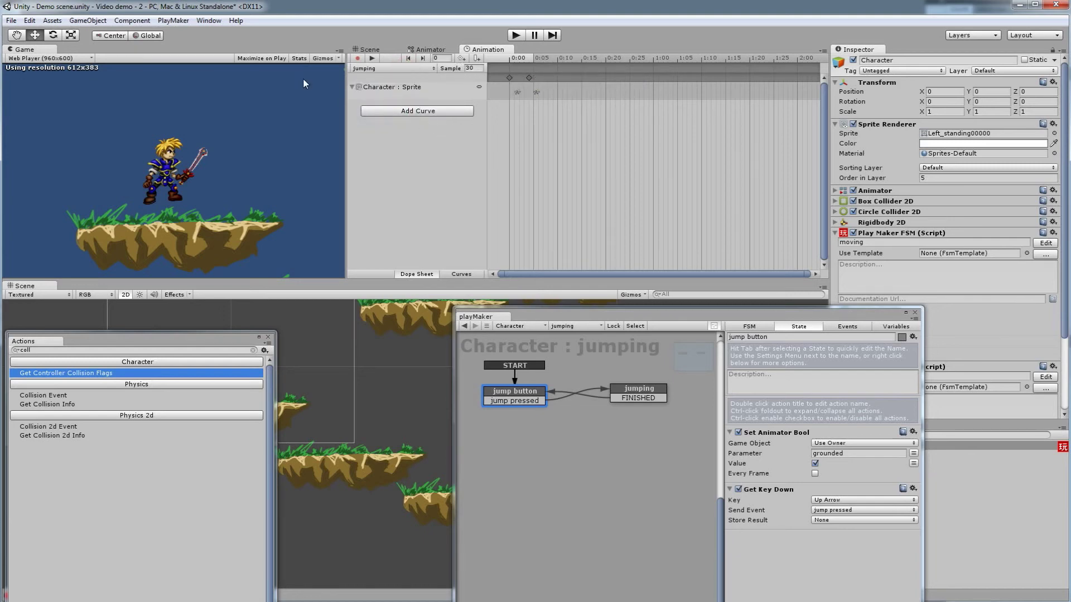
Step: Run the scene with the animator state graph shown to test the adjusted jumping and floating clips
left_click(427, 49)
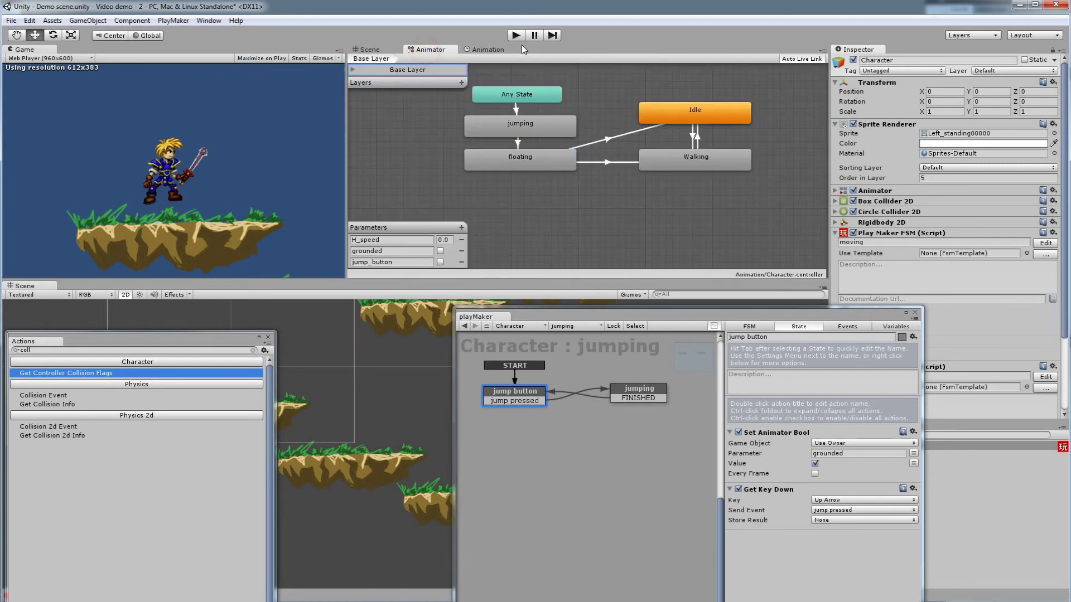
left_click(516, 35)
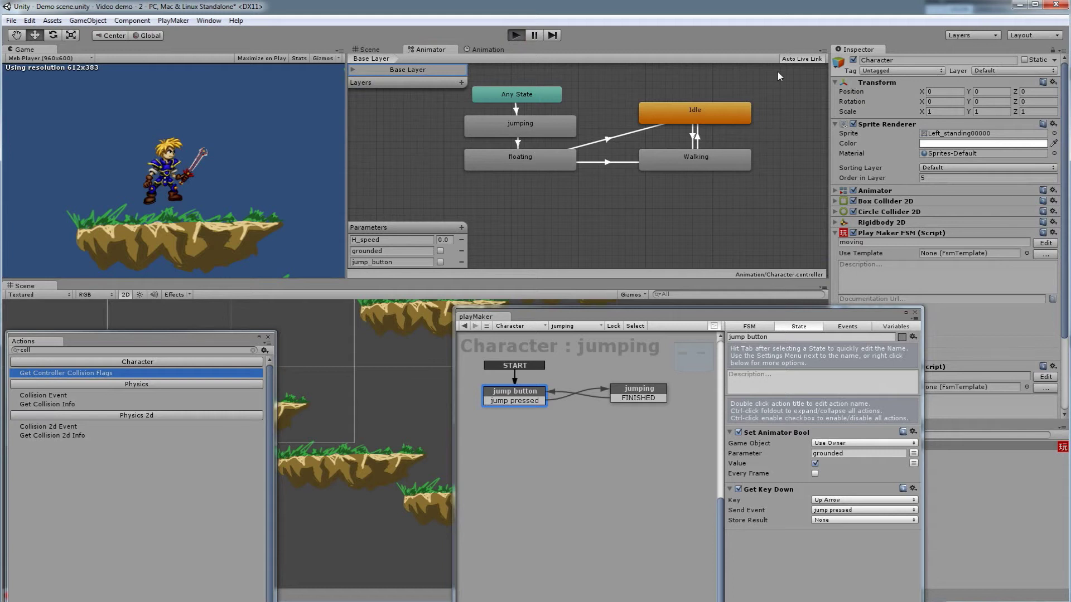
Step: Playtest the character by jumping repeatedly and moving left, and stop play mode
key("Up")
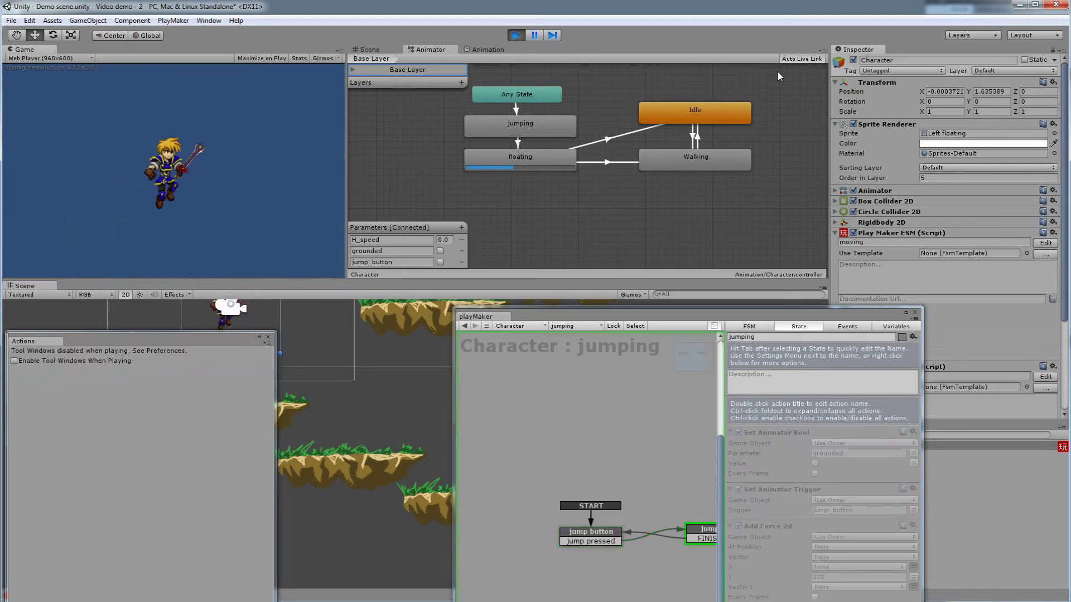
key("Up")
key("Left")
key("Up")
key("Up")
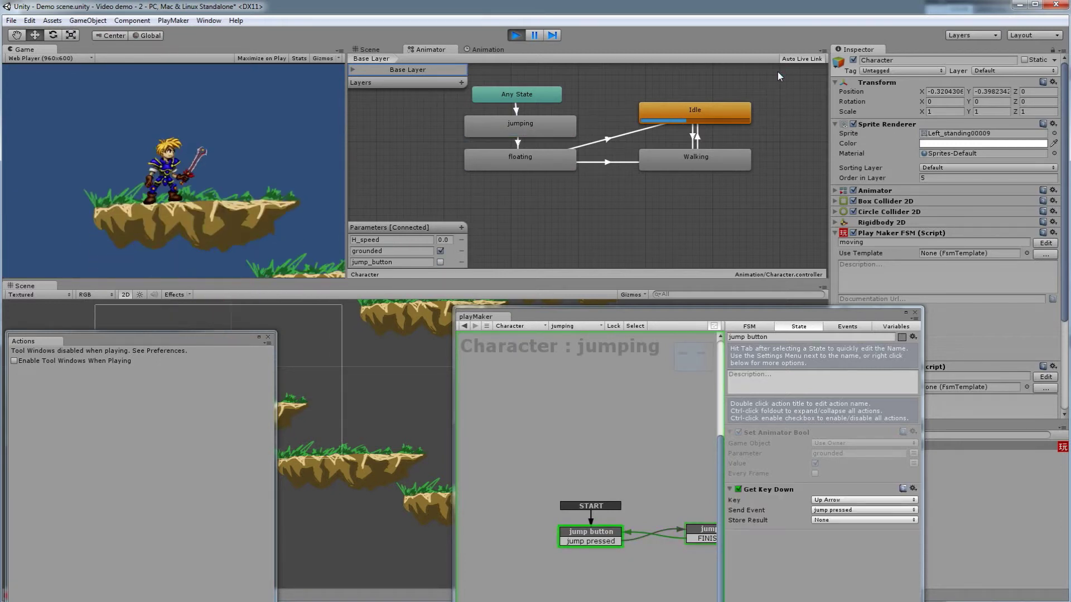
key("Up")
key("Up")
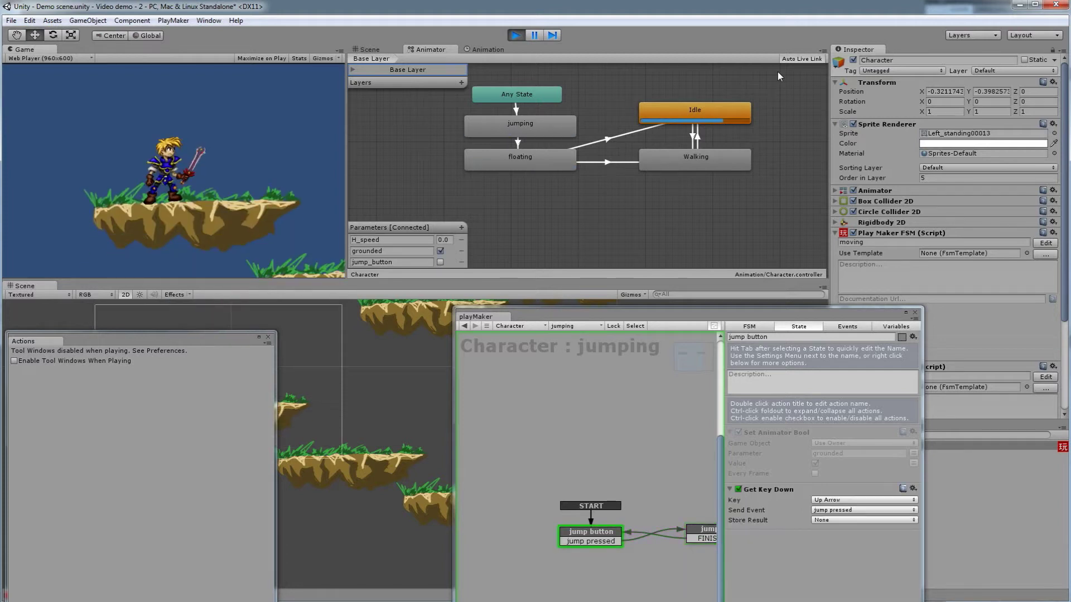
key("Up")
key("Up")
key("Up")
key("Up")
left_click(524, 40)
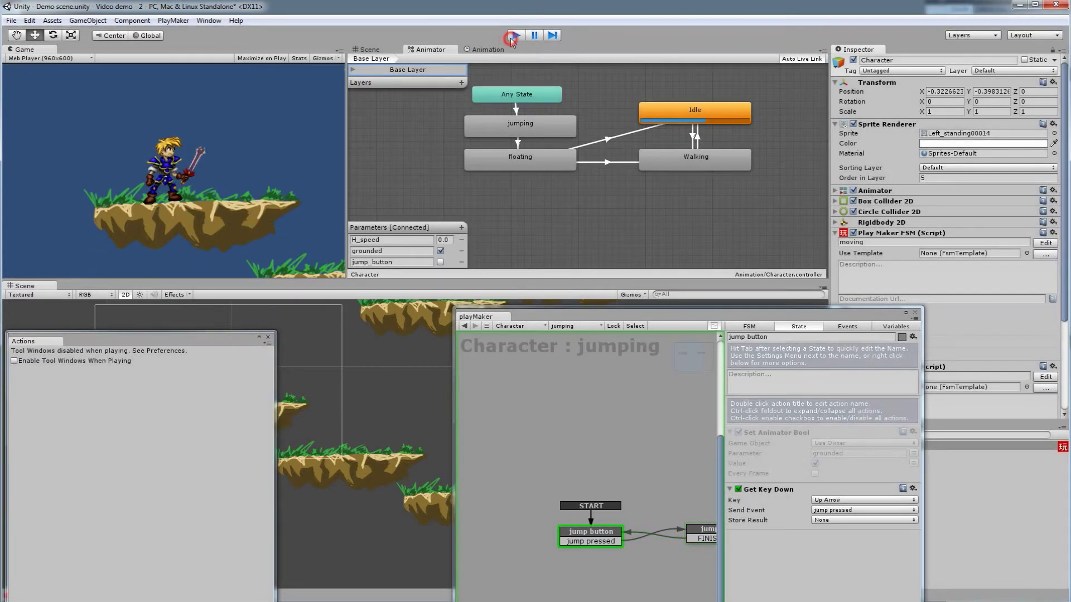
Step: Copy the Add Force 2d and Collision 2d Event actions from the jumping state and delete them there
left_click(622, 401)
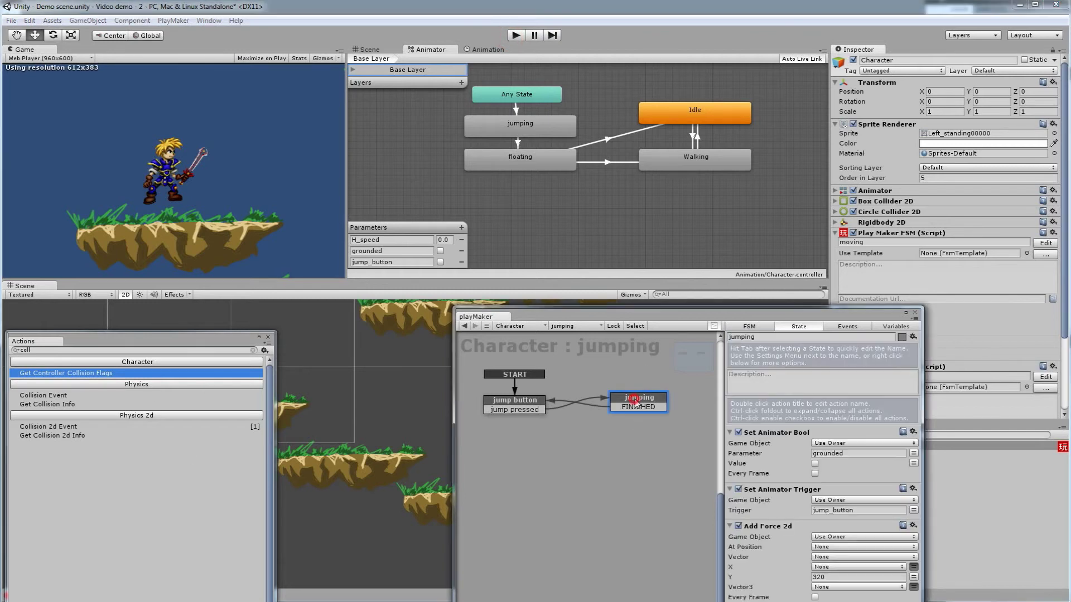
left_click_drag(805, 318, 817, 221)
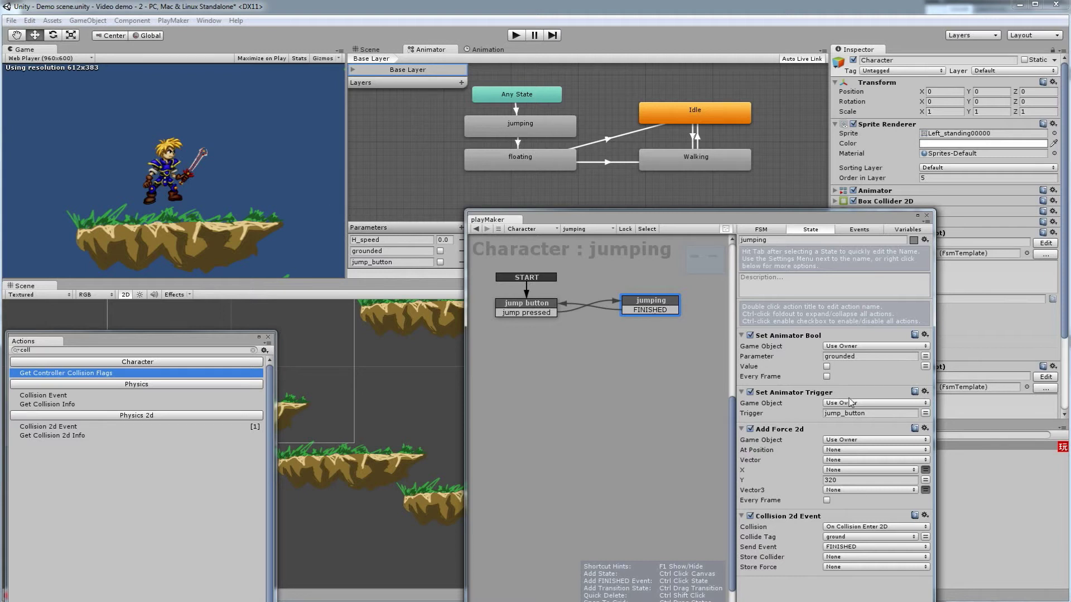
left_click(790, 434)
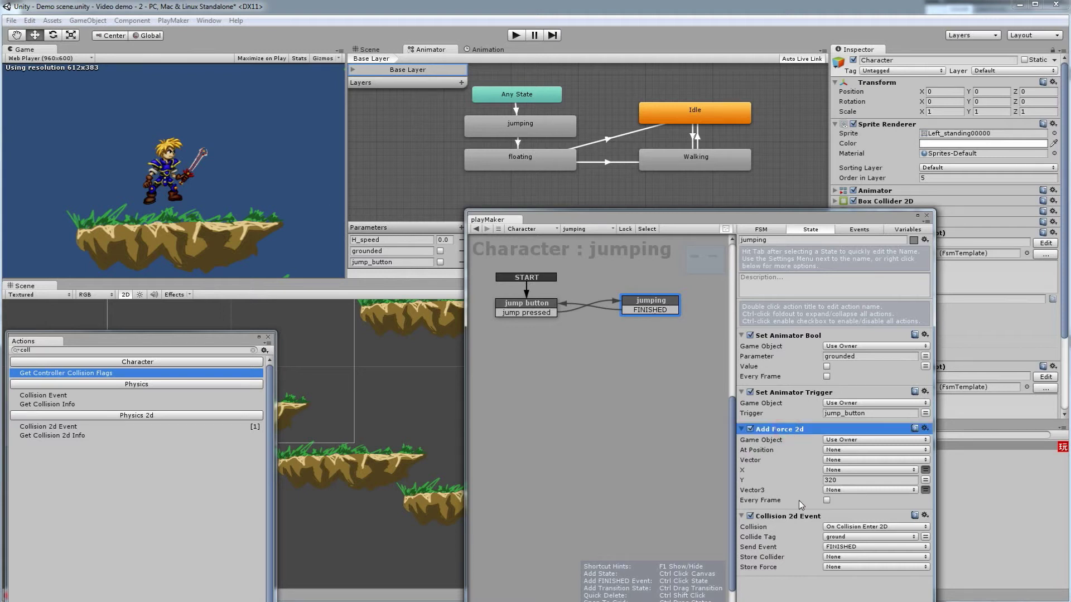
left_click(805, 519, "shift")
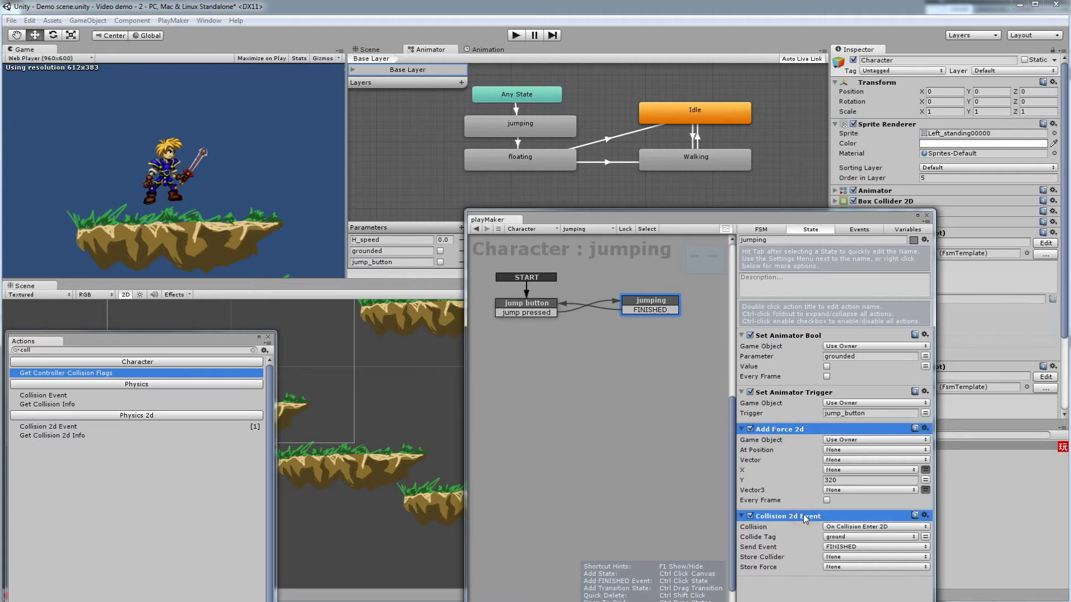
right_click(798, 433)
left_click(831, 496)
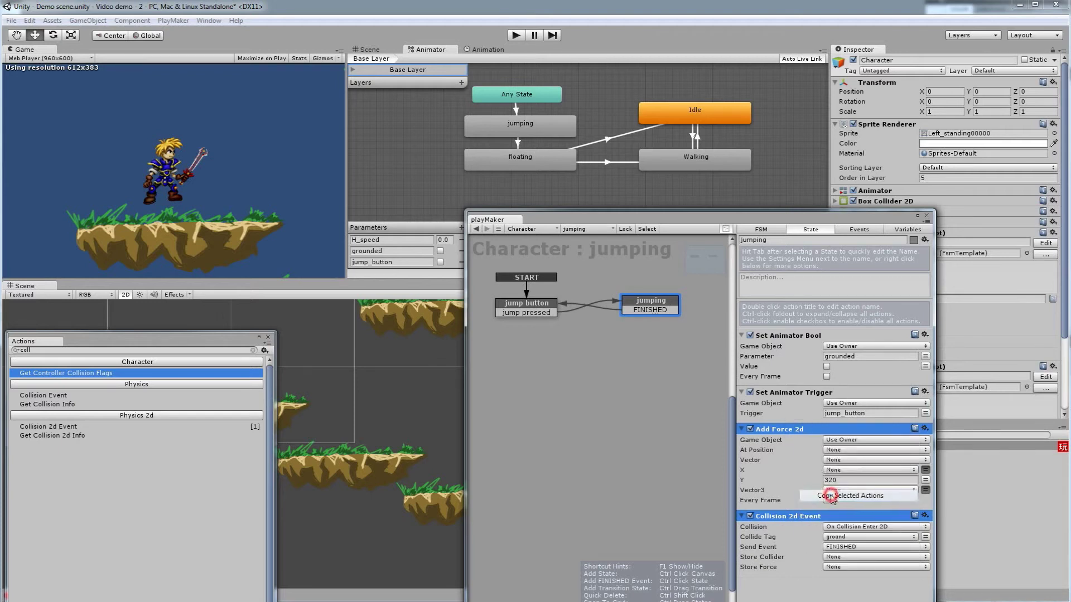
key("Delete")
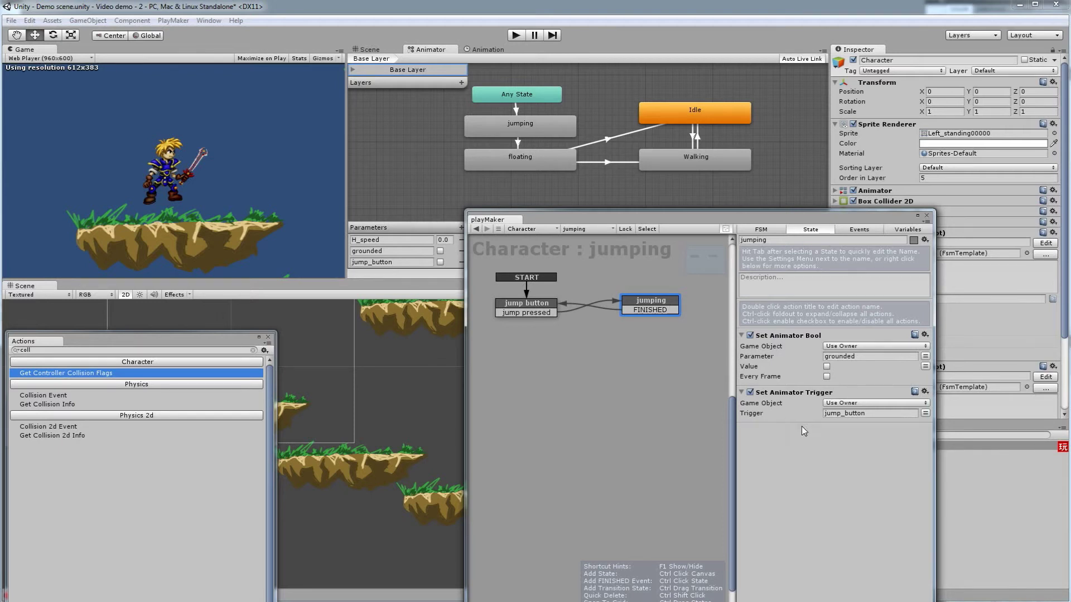
Step: Add a new state named "floating" below the existing states in the character's jumping FSM
right_click(594, 366)
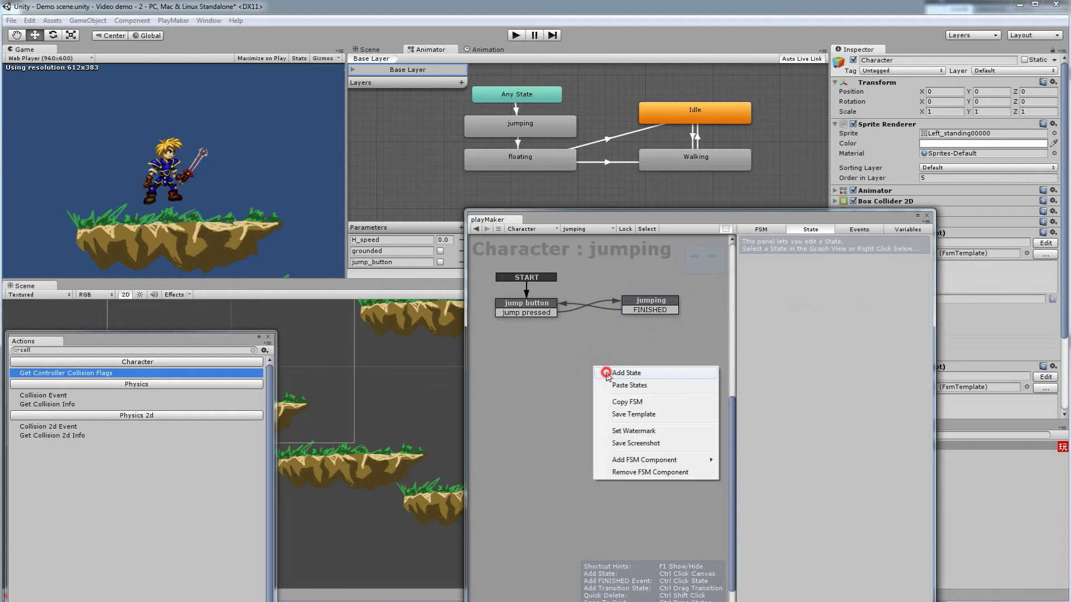
left_click(606, 370)
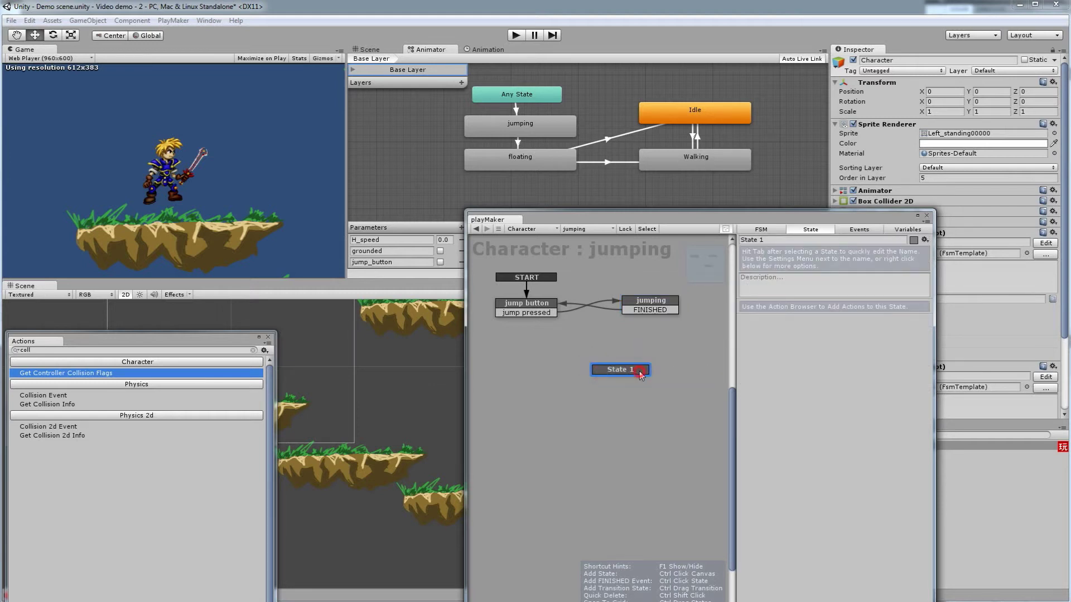
key("Tab")
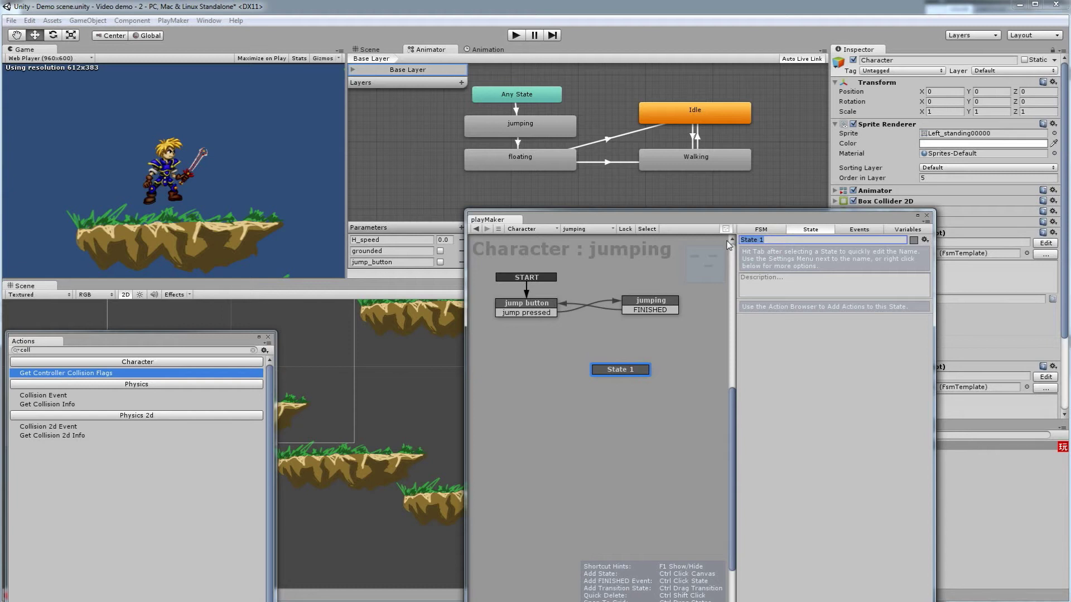
type("falling")
left_click(631, 370)
left_click(772, 240)
type("floating")
Step: Reposition the floating state and paste the copied Add Force 2d and Collision 2d Event actions into it
left_click_drag(622, 385, 606, 373)
right_click(781, 362)
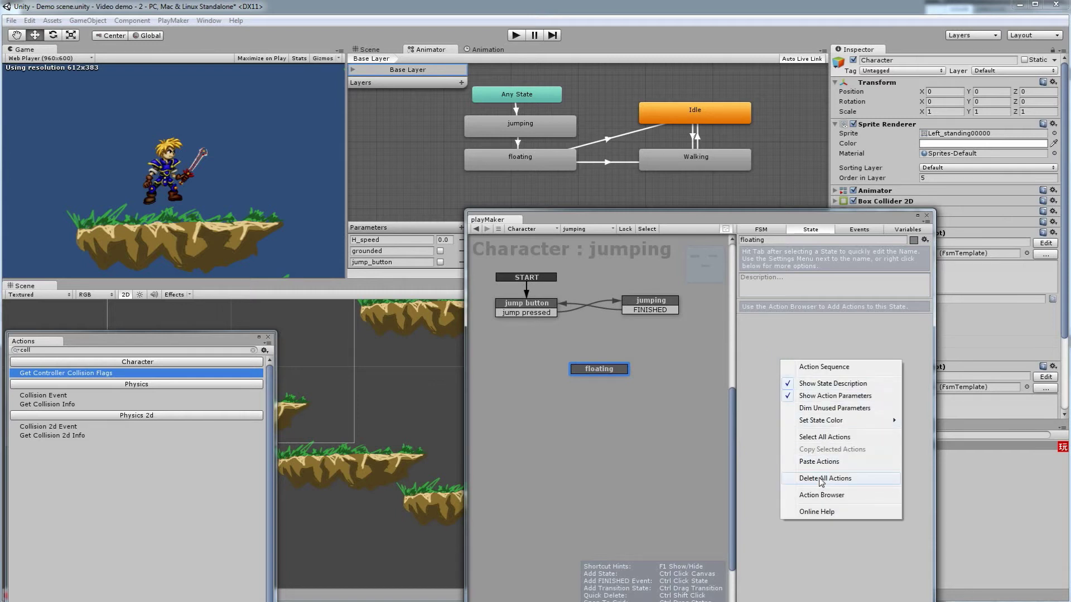
left_click(825, 461)
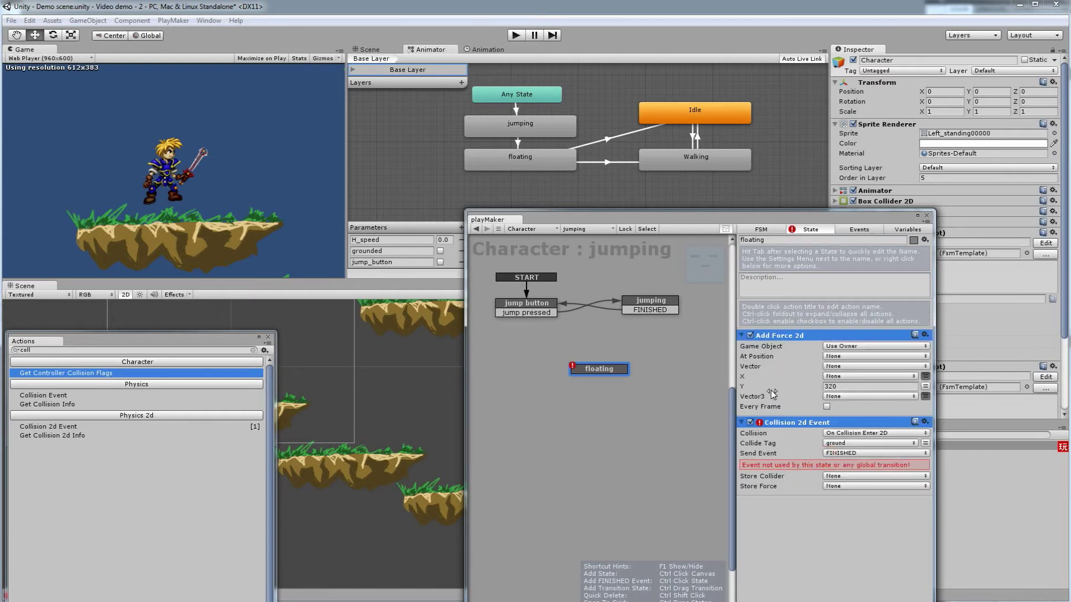
Step: Add a single Wait action to the jumping state, removing the duplicate
left_click(642, 306)
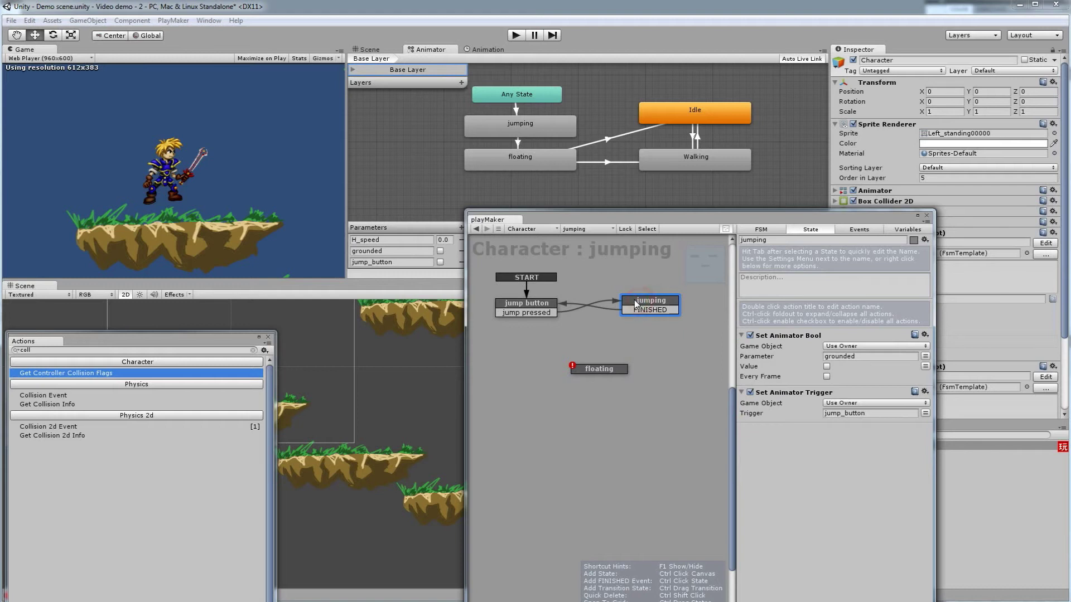
right_click(810, 466)
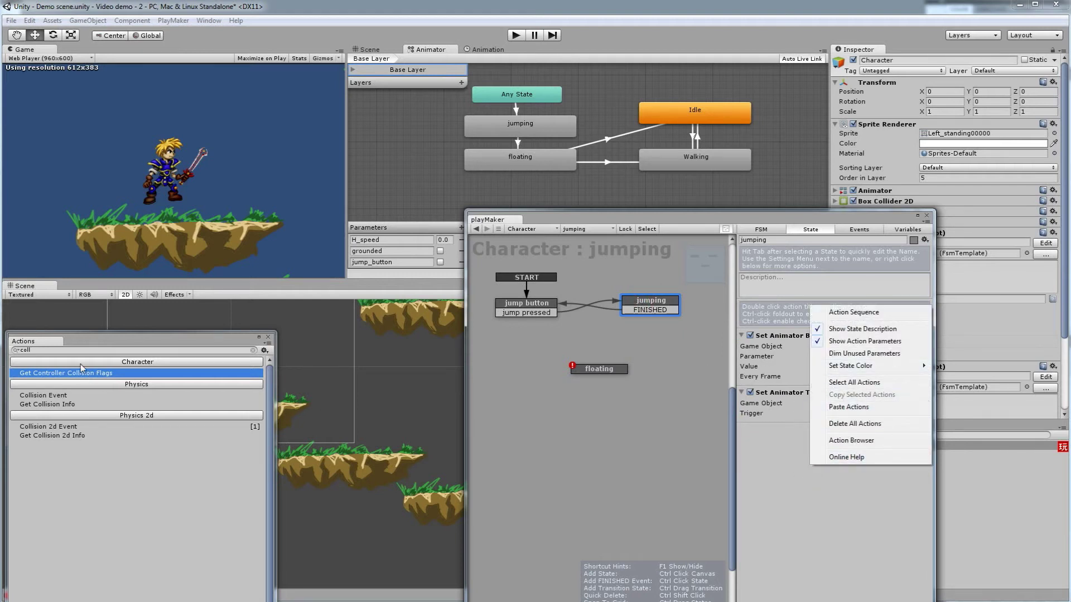
left_click(47, 349)
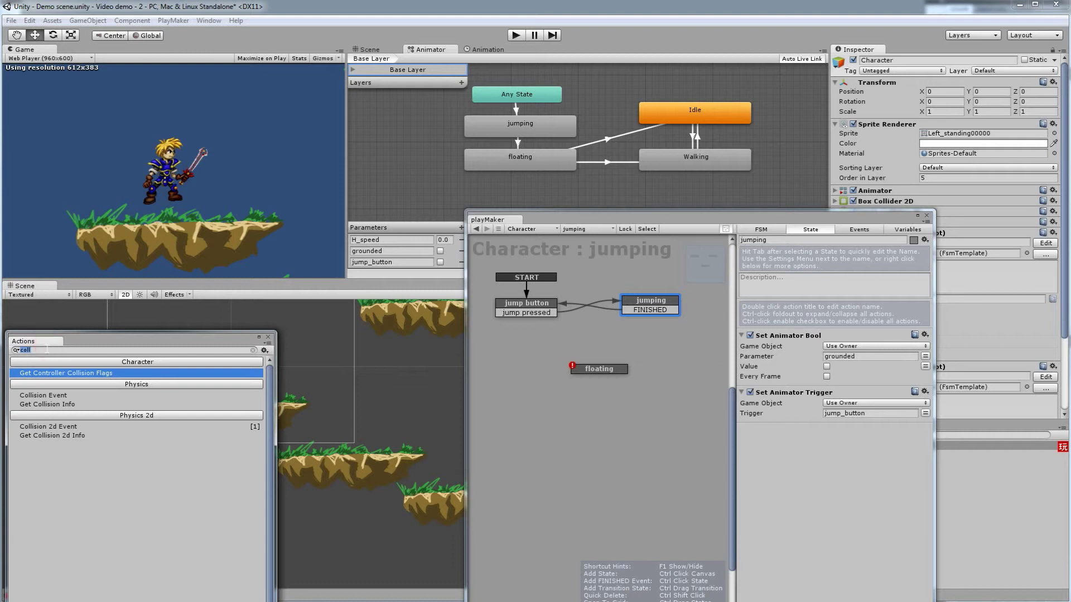
type("wait")
key("Return")
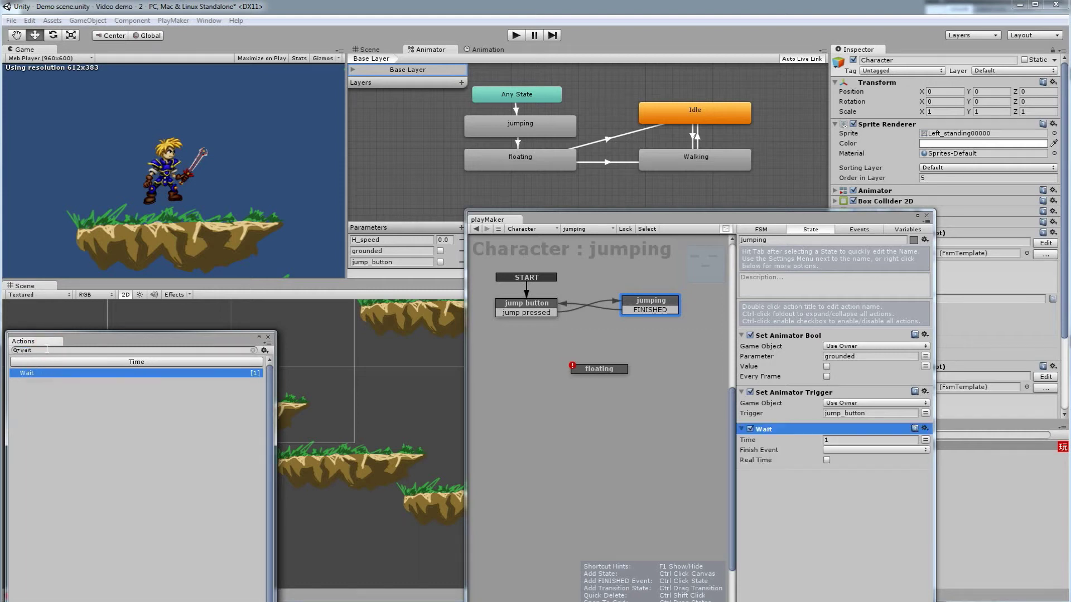
double_click(26, 373)
left_click(786, 477)
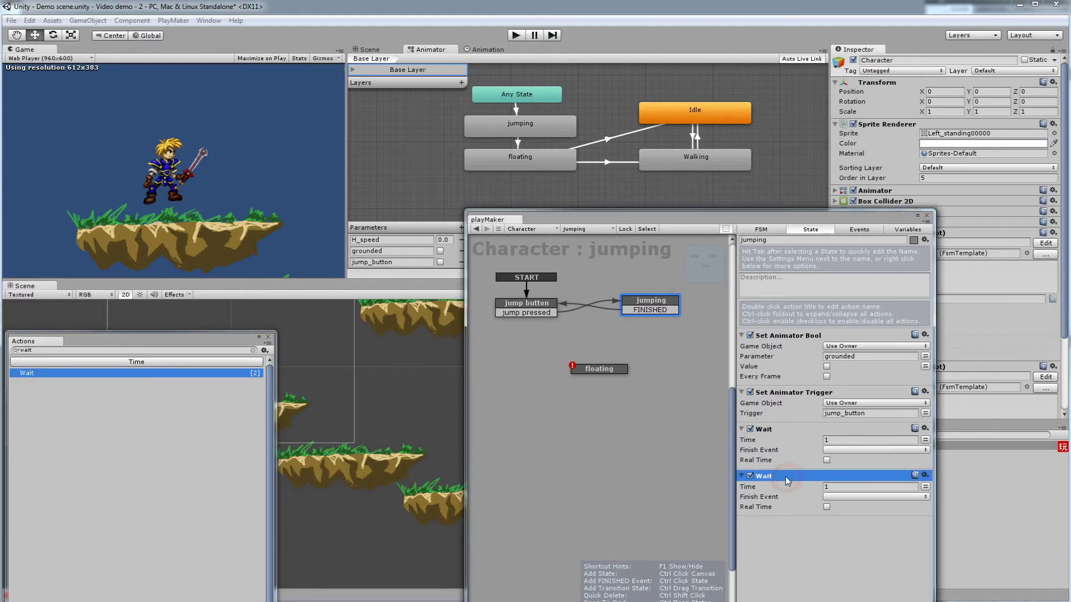
key("Delete")
Step: Set the Wait action's finish event to FINISHED and route the jumping state's FINISHED transition to floating
left_click(785, 442)
left_click(840, 440)
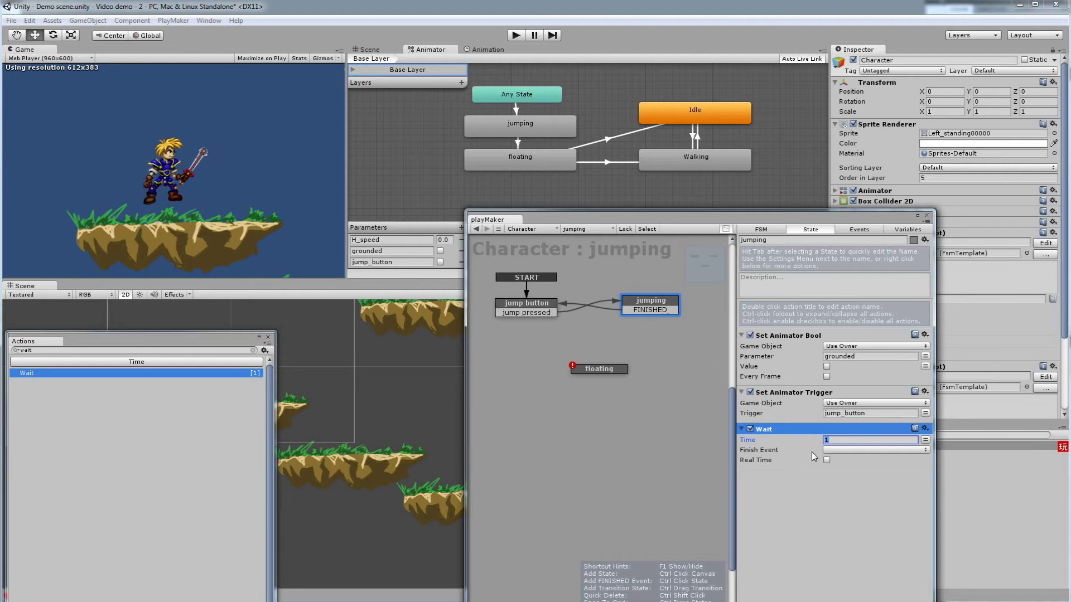
left_click(842, 450)
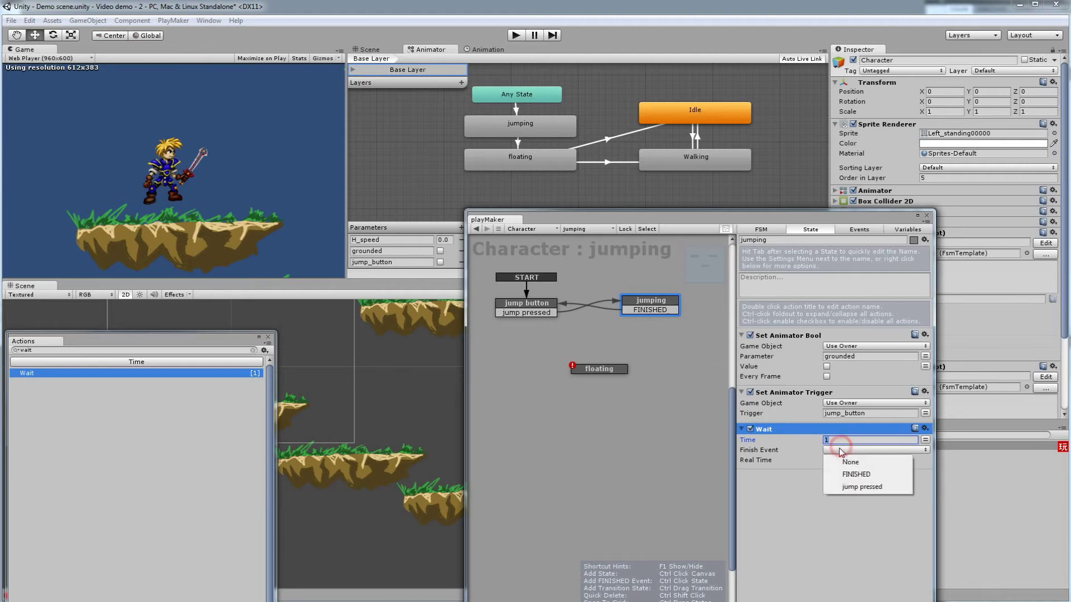
left_click(859, 475)
left_click_drag(647, 310, 616, 368)
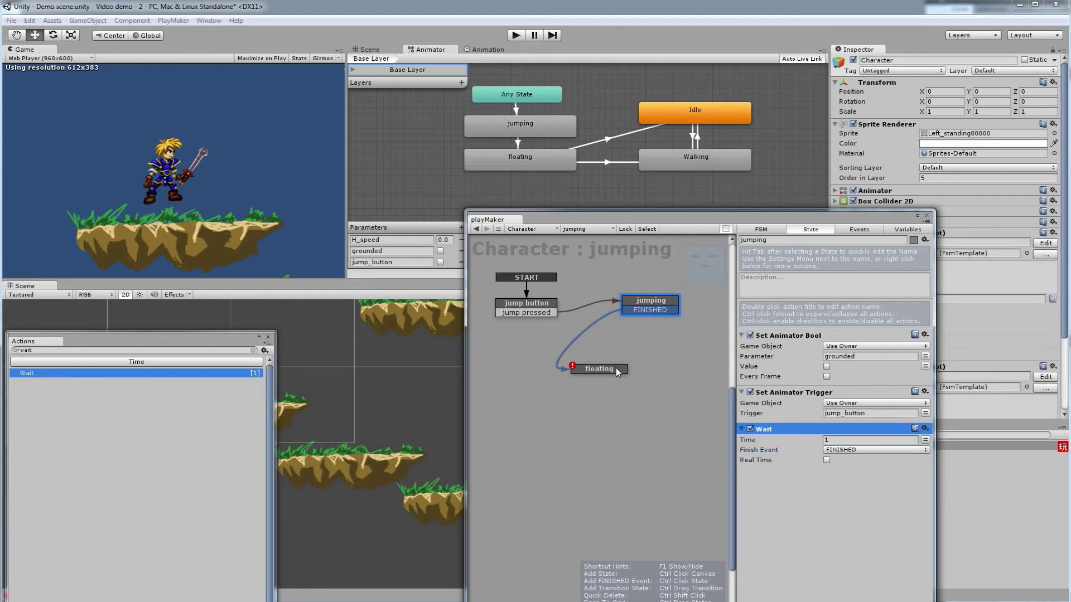
Step: Give the floating state a FINISHED transition leading to the jump button state and tidy the graph layout
left_click(602, 370)
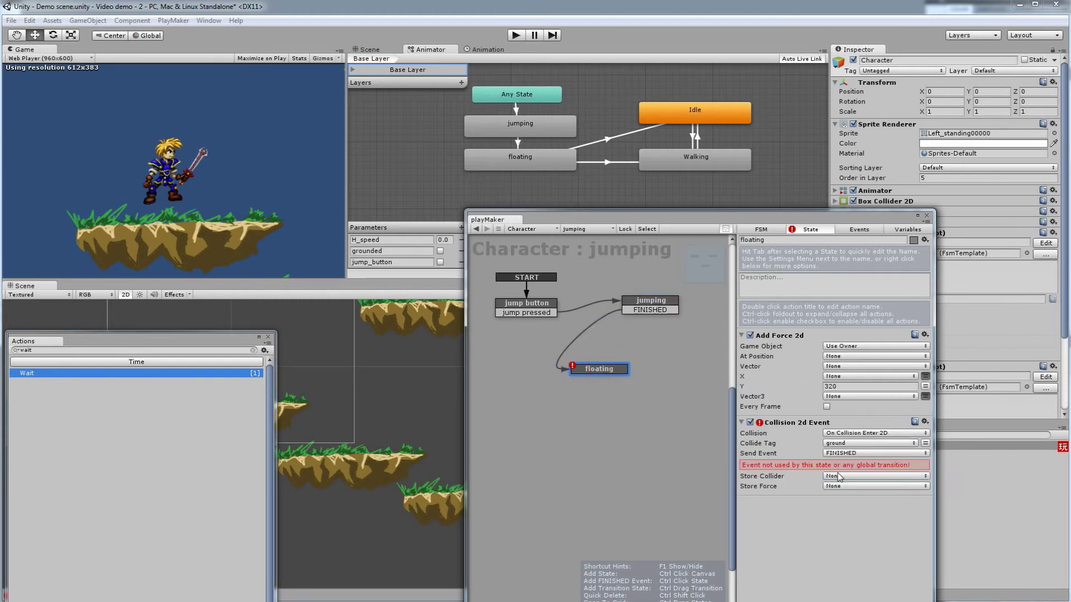
right_click(615, 371)
mouse_move(639, 377)
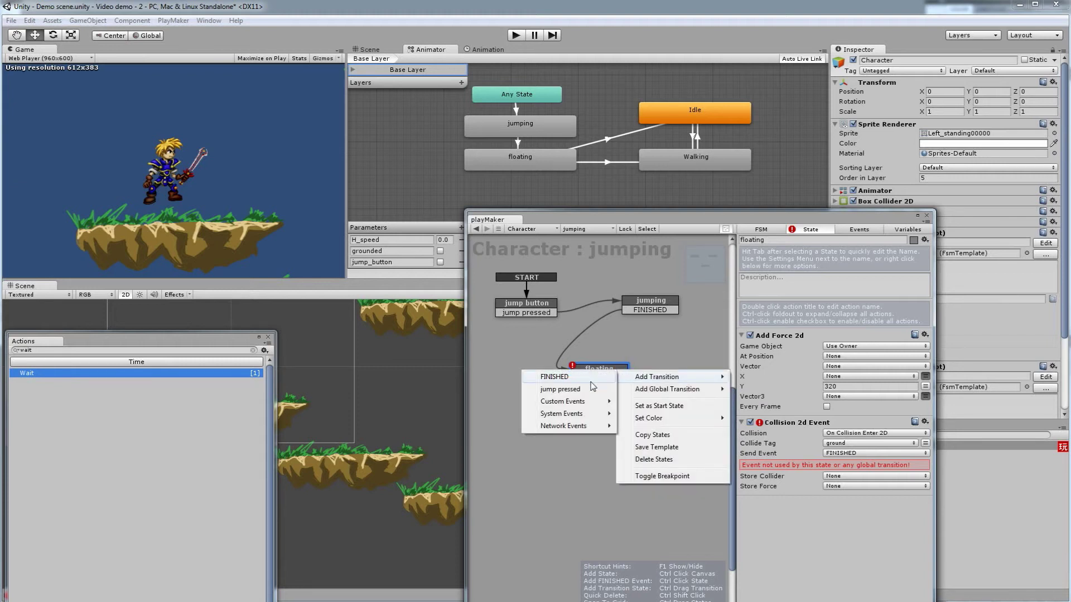
left_click(593, 378)
left_click_drag(587, 381, 548, 307)
left_click_drag(662, 370, 622, 369)
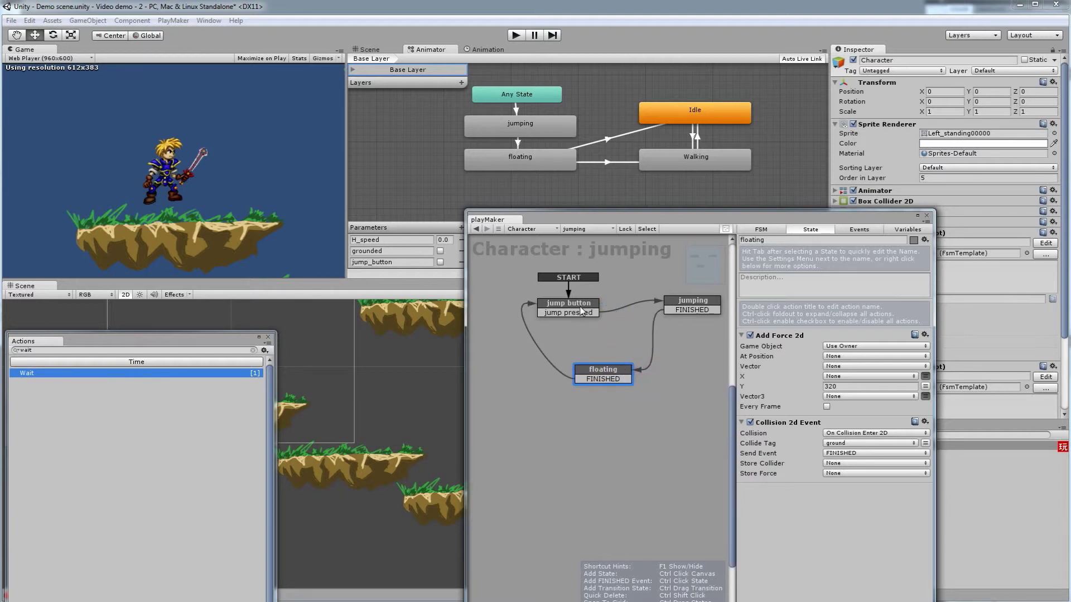
Step: Set the jumping state's Wait time to 0.1 and review the actions of the FSM's states
left_click(582, 306)
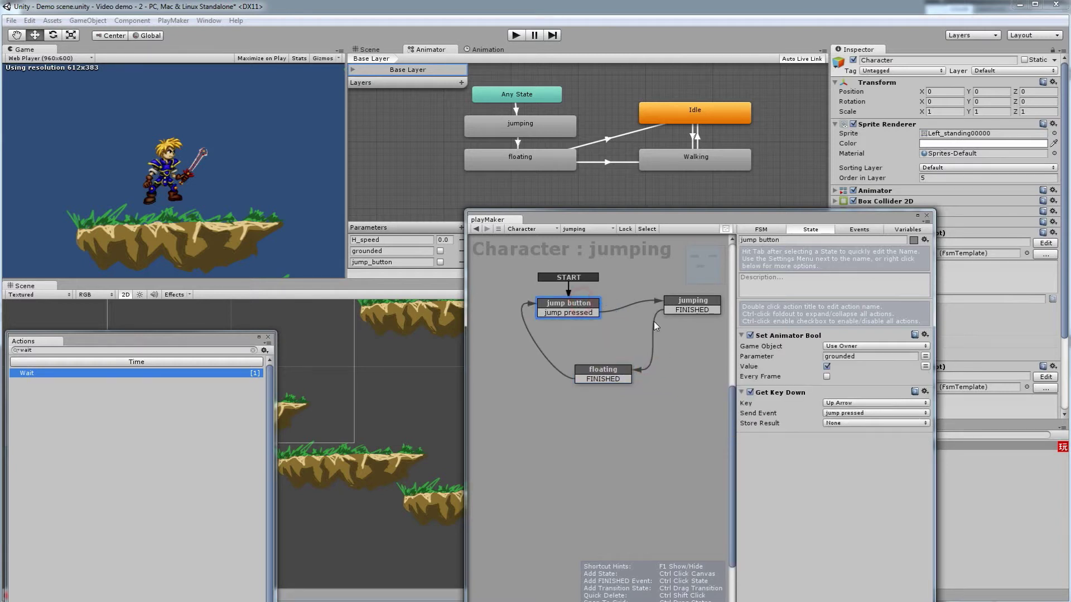
left_click(681, 304)
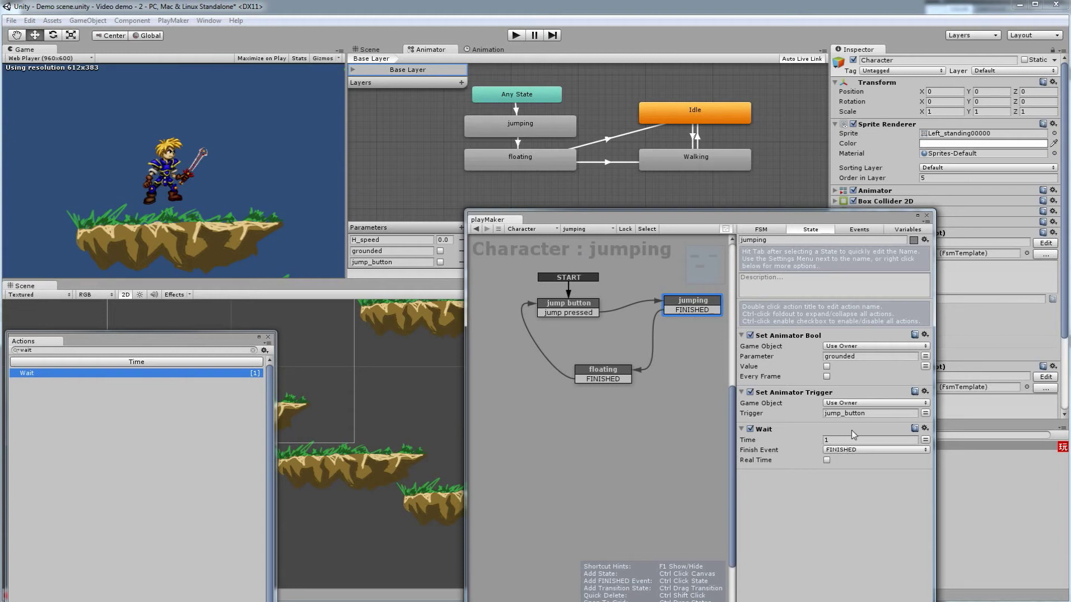
left_click(827, 439)
key("BackSpace")
left_click(620, 374)
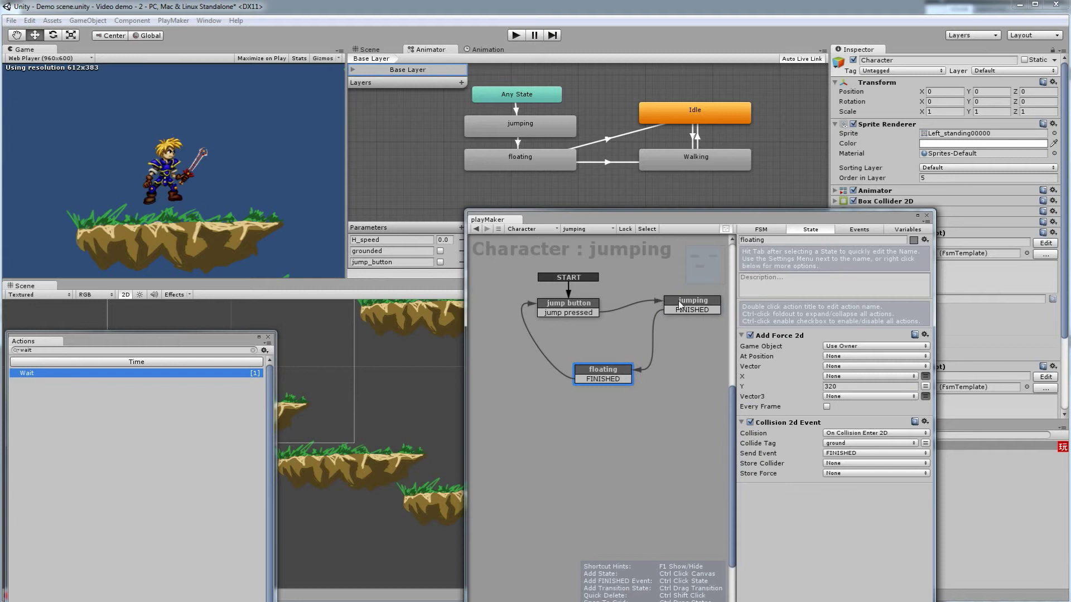
left_click(679, 304)
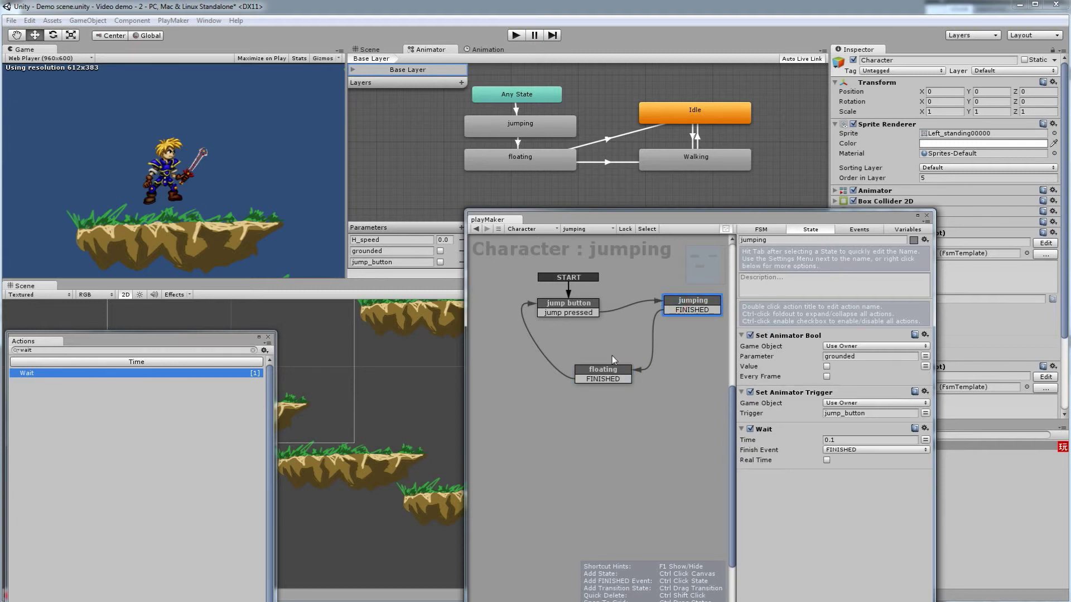
Step: Run the game, make the character jump repeatedly to test the jumping and floating states, and stop play mode
left_click(515, 36)
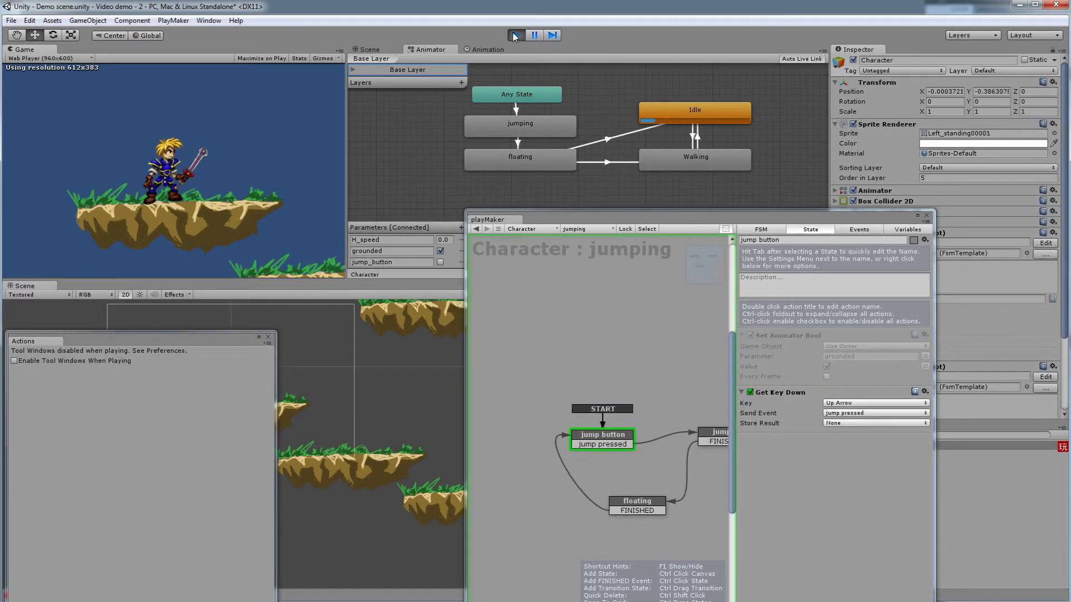
key("space")
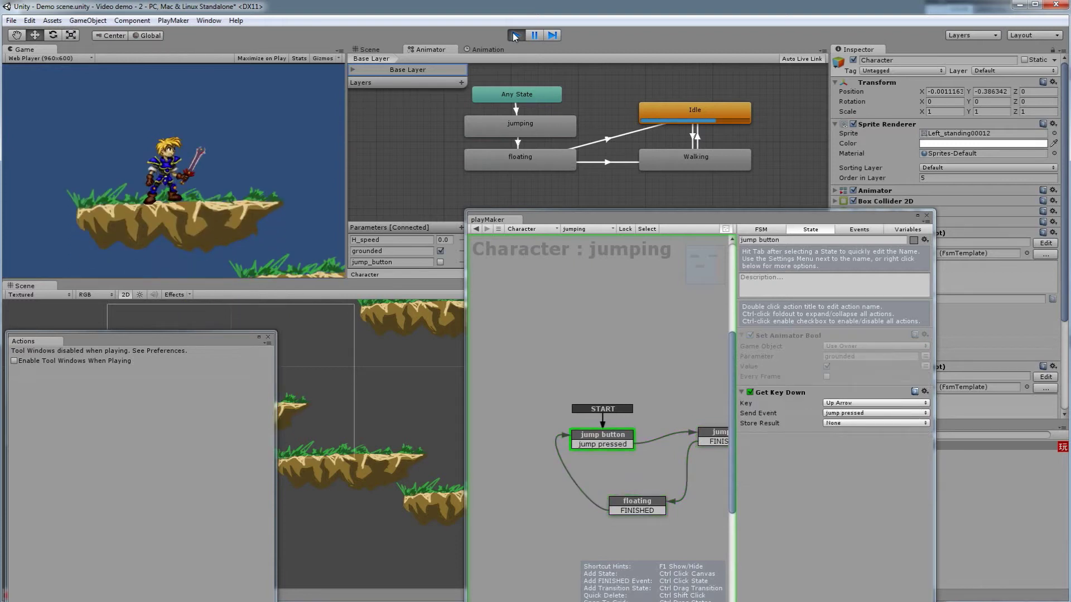
key("space")
key("space")
key("space")
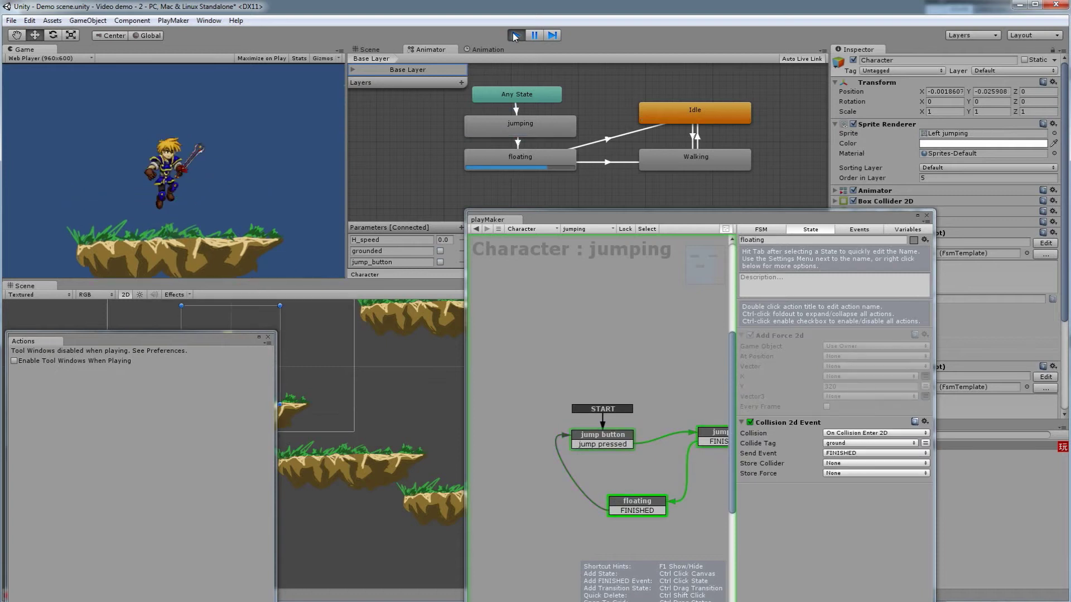
key("Up")
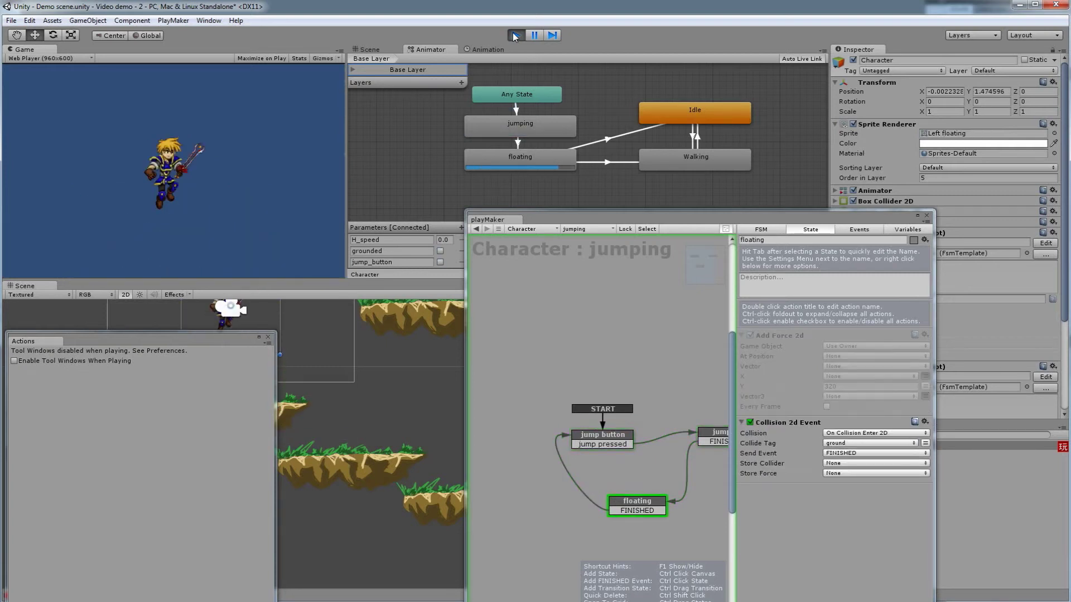
key("Up")
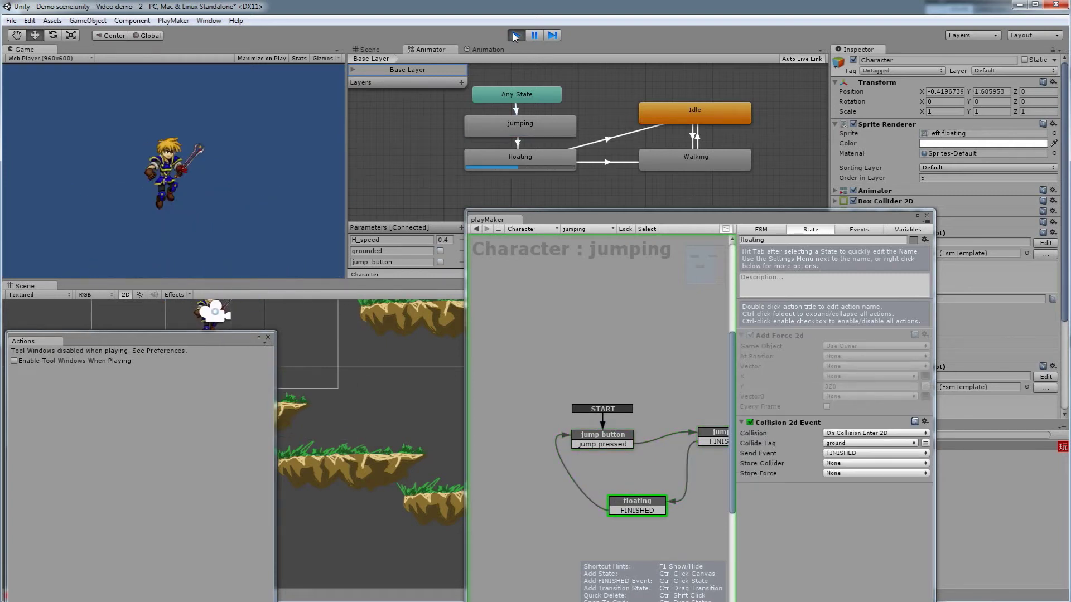
key("Up")
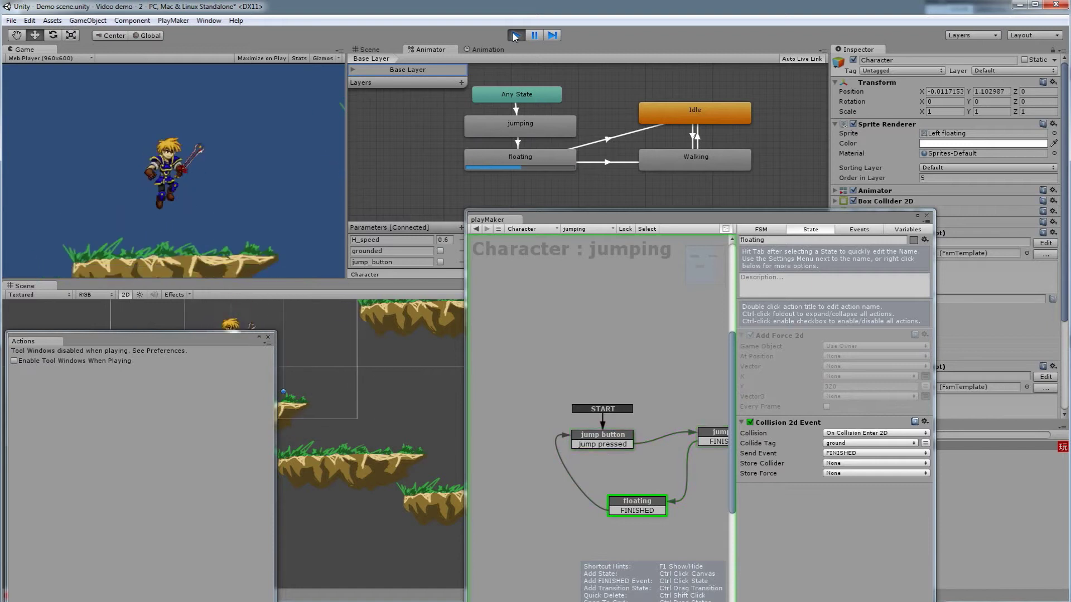
key("Up")
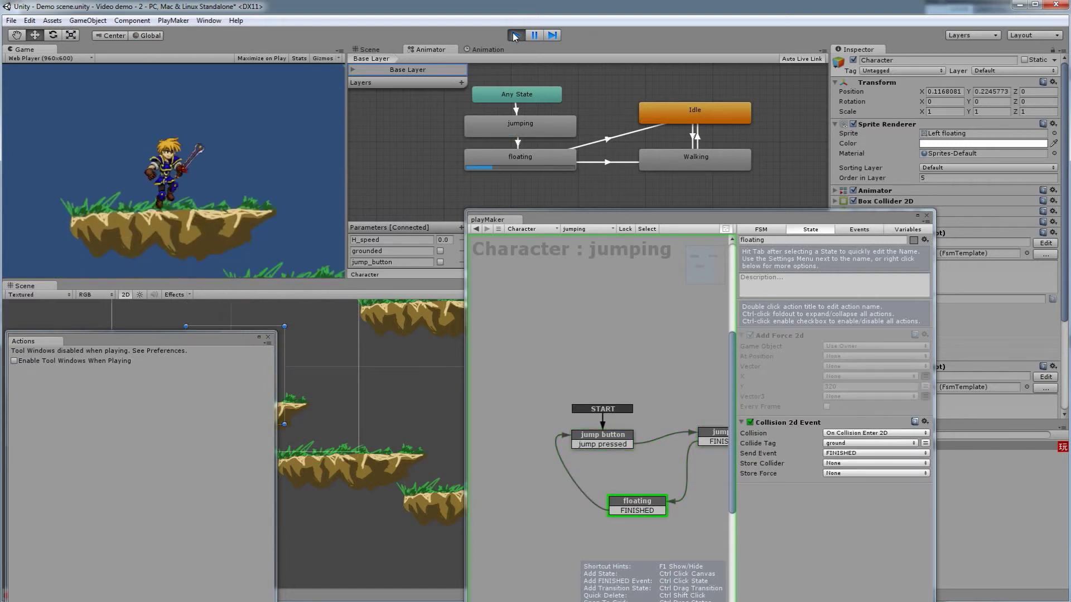
key("Up")
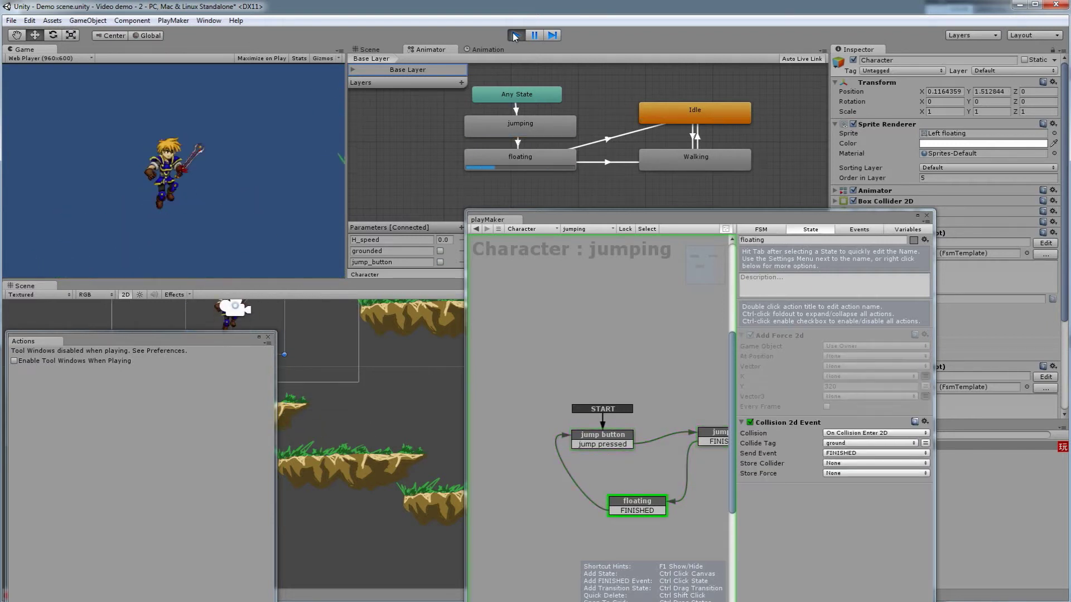
key("Up")
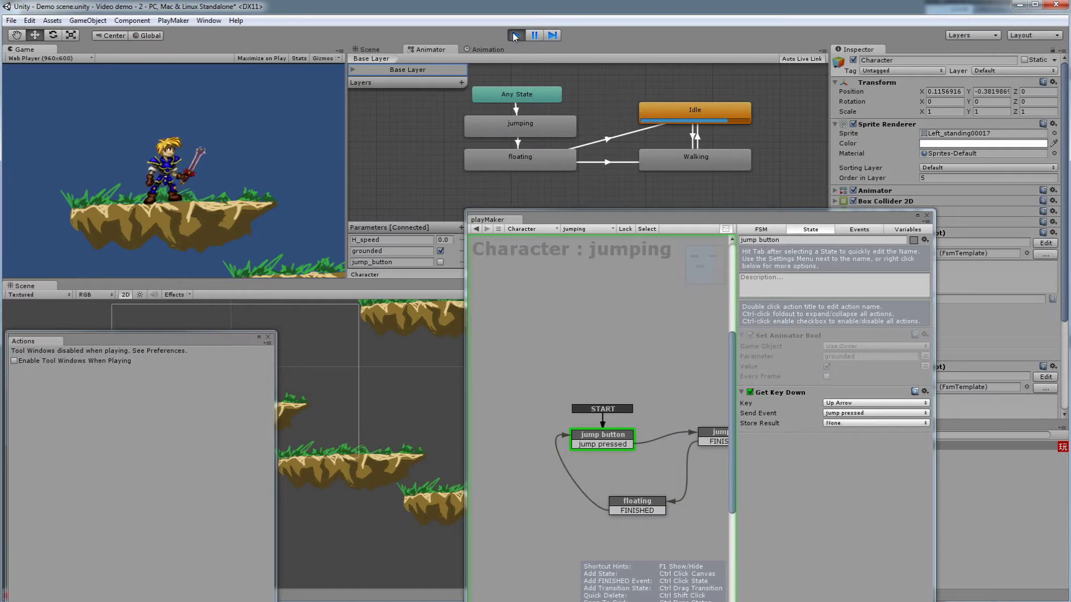
key("Up")
left_click(516, 35)
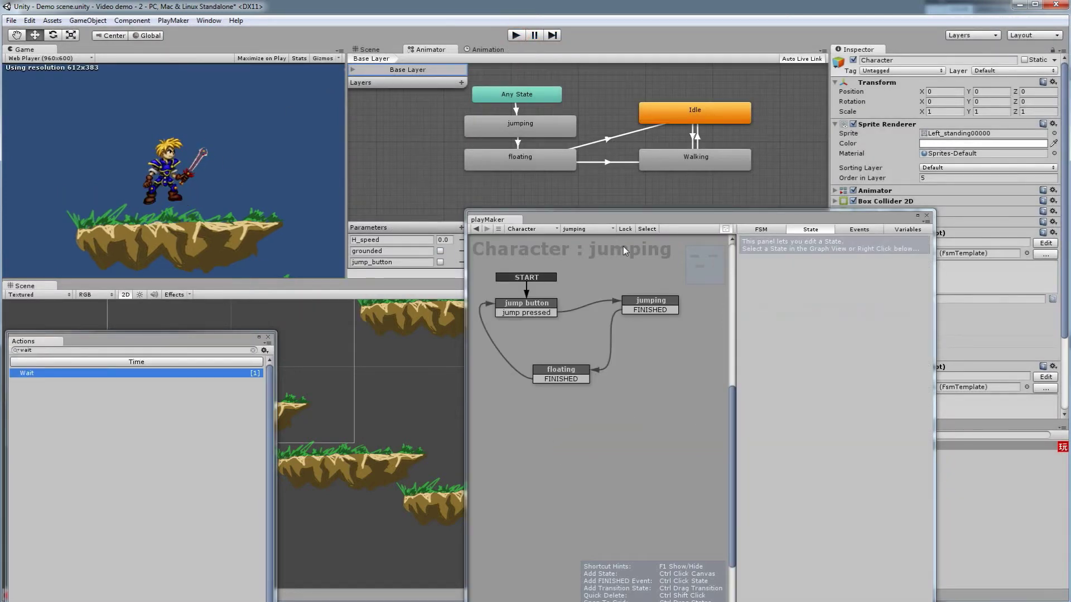
Step: Create an empty animator state named landing below floating and assign the jumping clip as its motion
left_click_drag(616, 220, 629, 275)
right_click(498, 190)
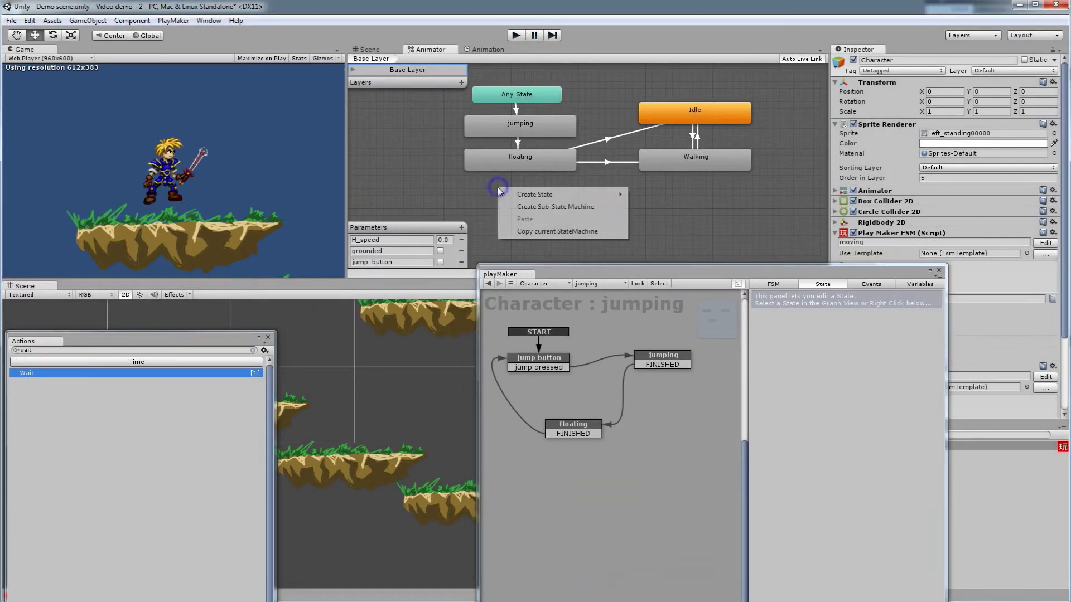
mouse_move(511, 195)
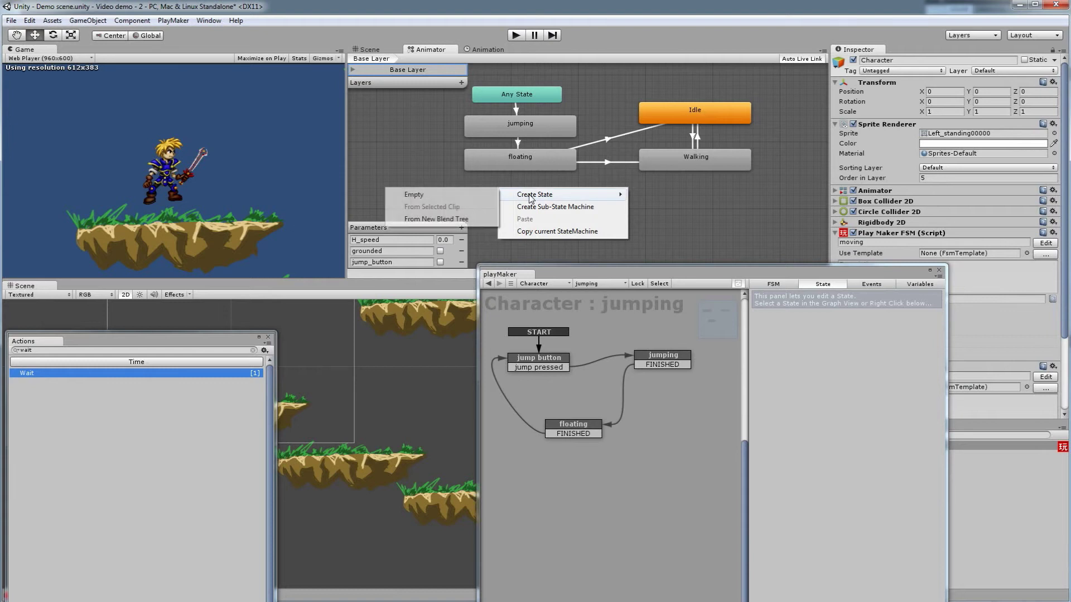
left_click(468, 195)
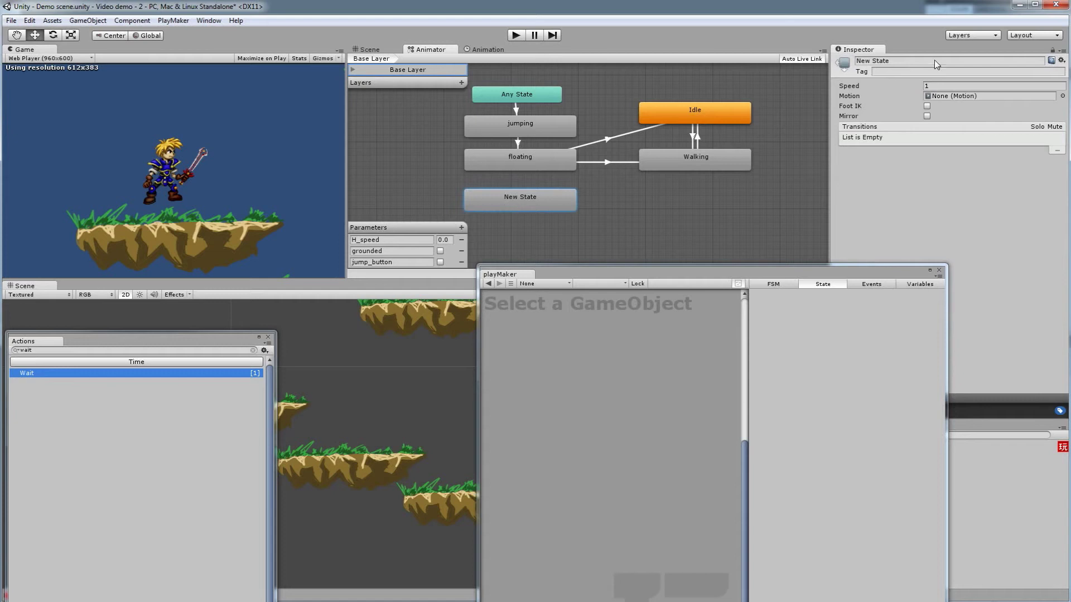
left_click(932, 58)
type("landing")
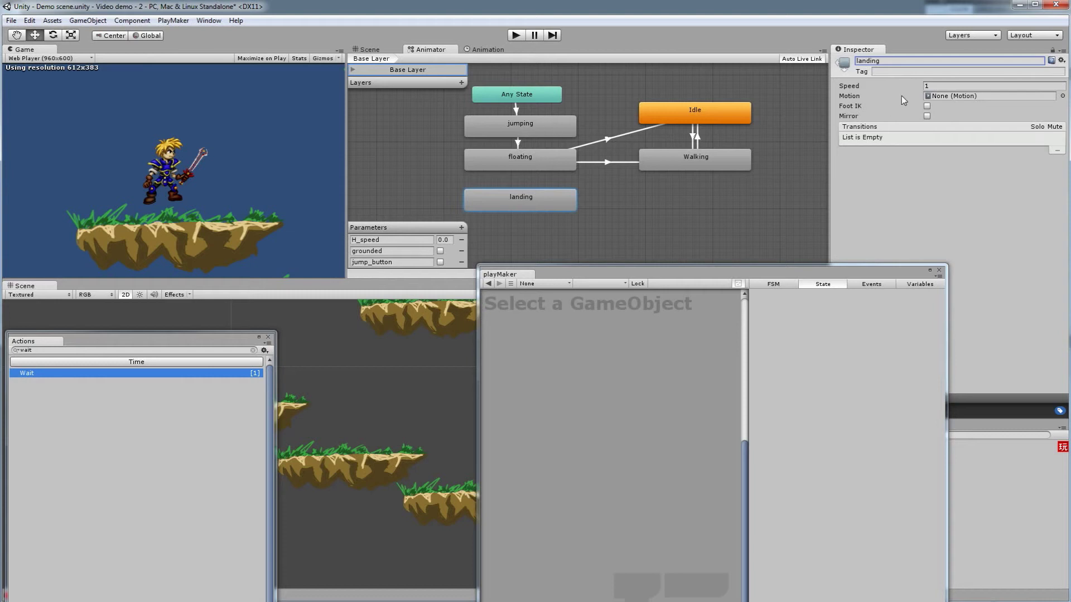
left_click(1062, 95)
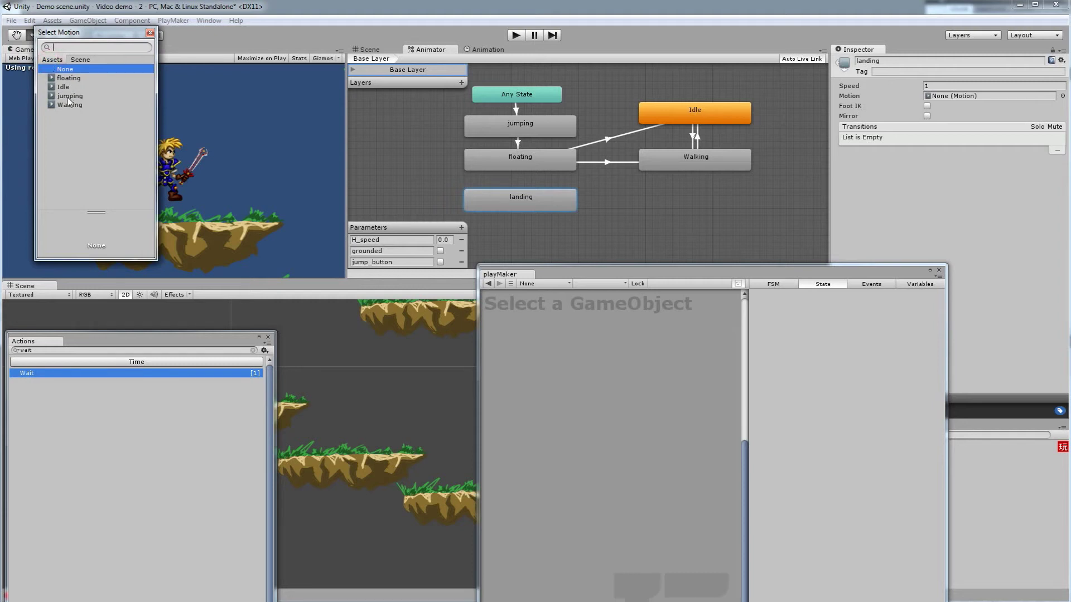
double_click(69, 96)
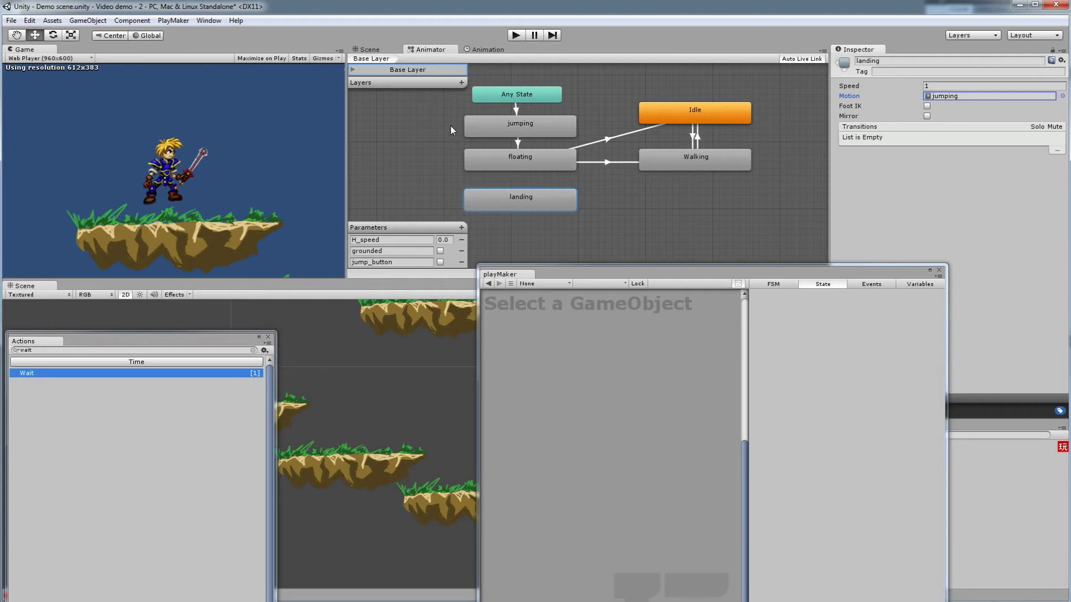
Step: Add an animator transition from floating to landing with the condition grounded set to true
left_click(525, 159)
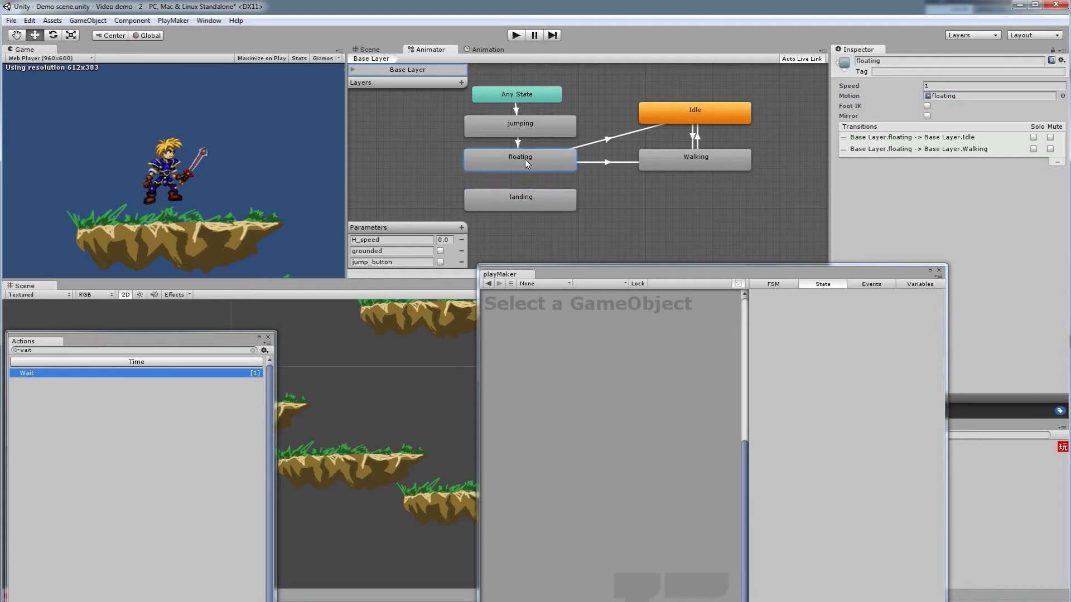
left_click(596, 140)
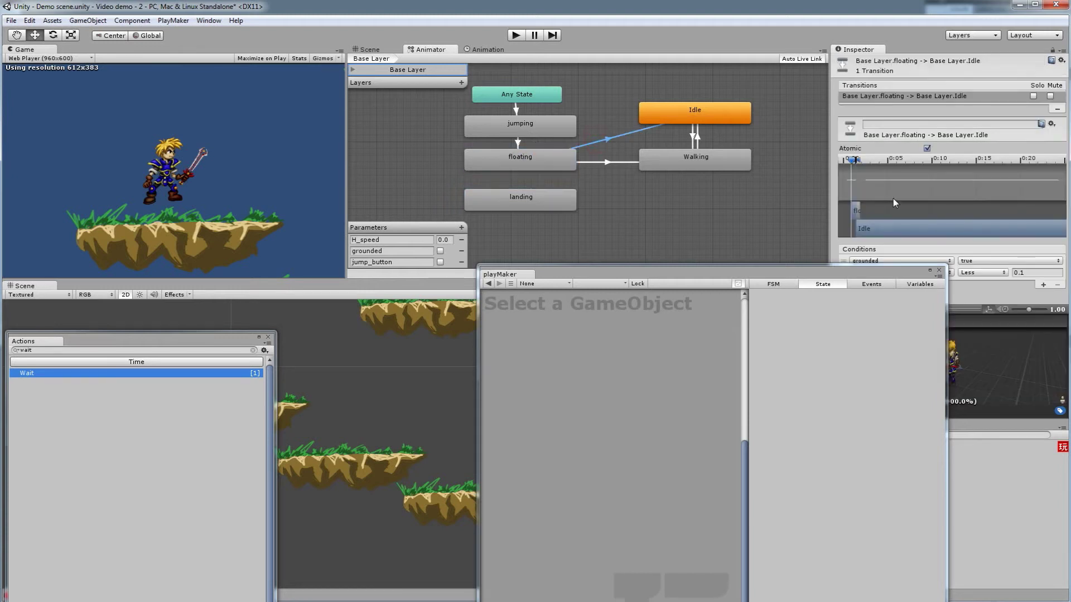
left_click_drag(897, 272, 822, 298)
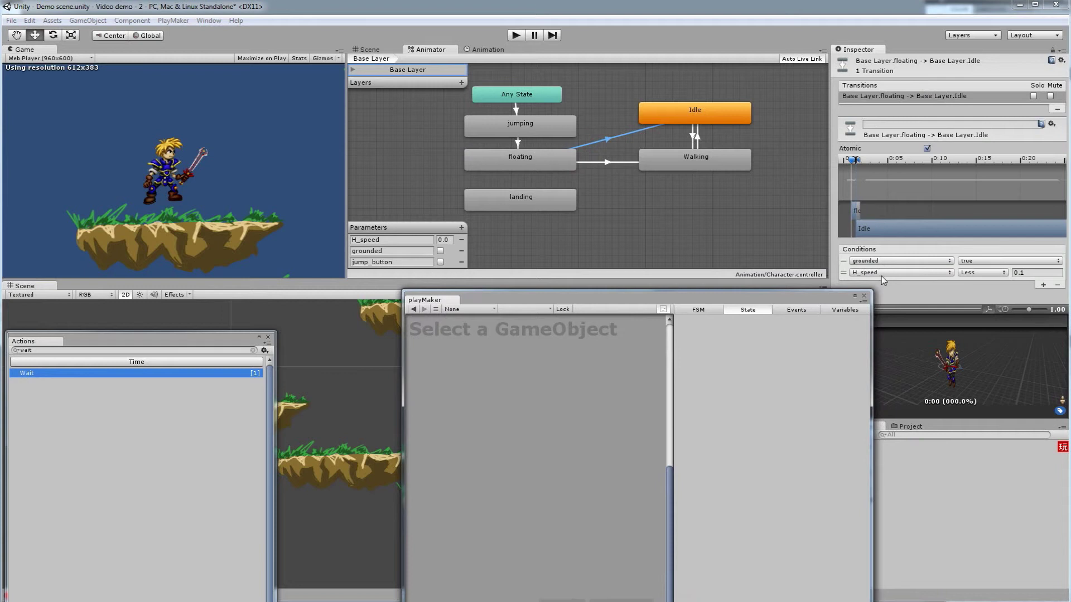
right_click(528, 162)
left_click(557, 169)
left_click(530, 202)
left_click(518, 183)
left_click(901, 266)
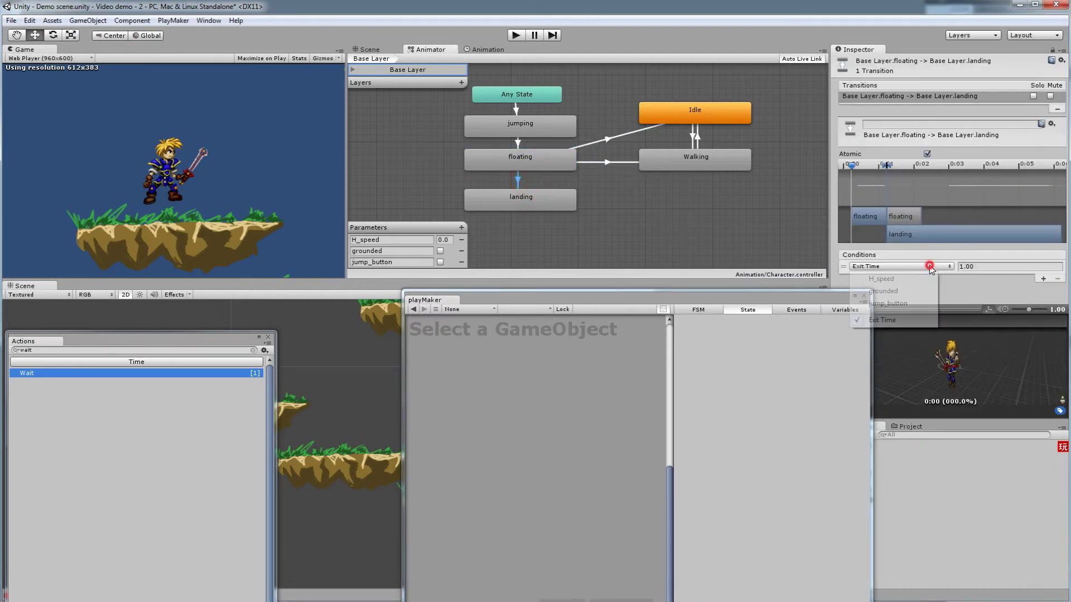
left_click(897, 291)
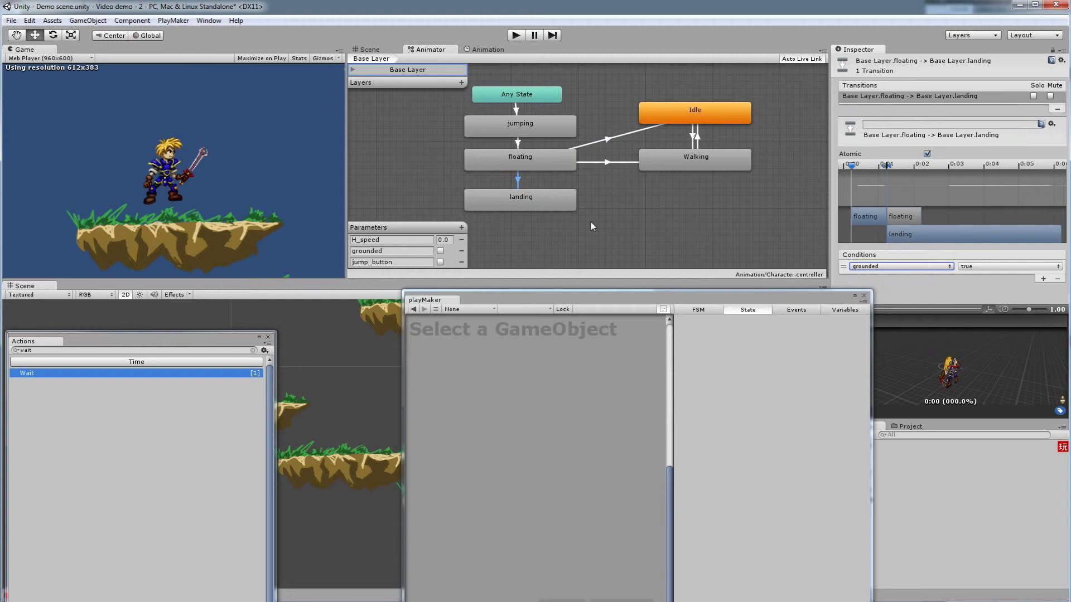
left_click(531, 163)
left_click(518, 182)
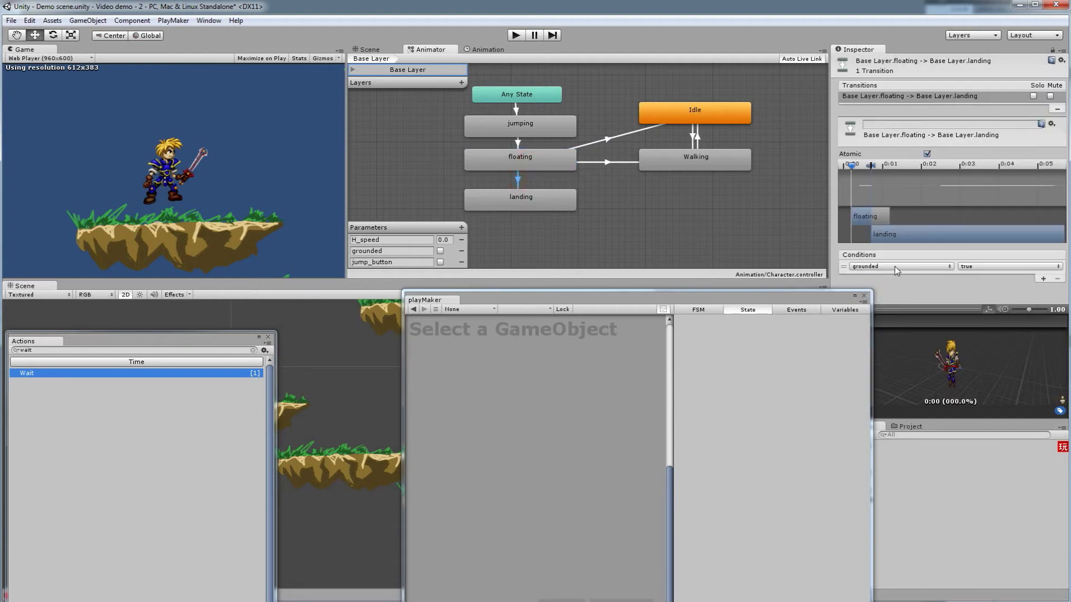
left_click(531, 202)
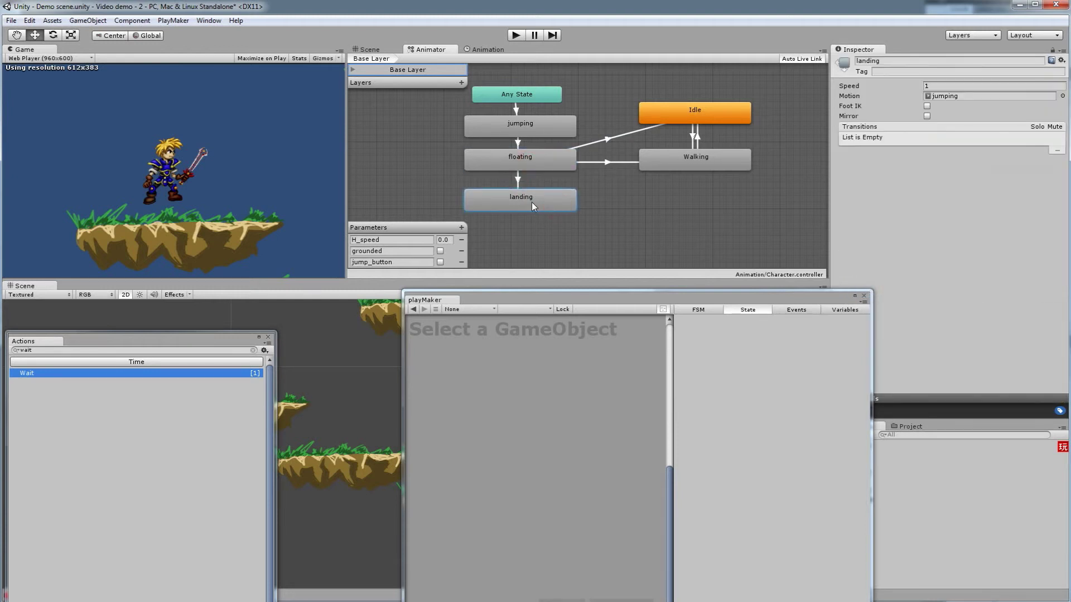
Step: Delete the animator transitions from floating to Idle and from floating to Walking
left_click(607, 139)
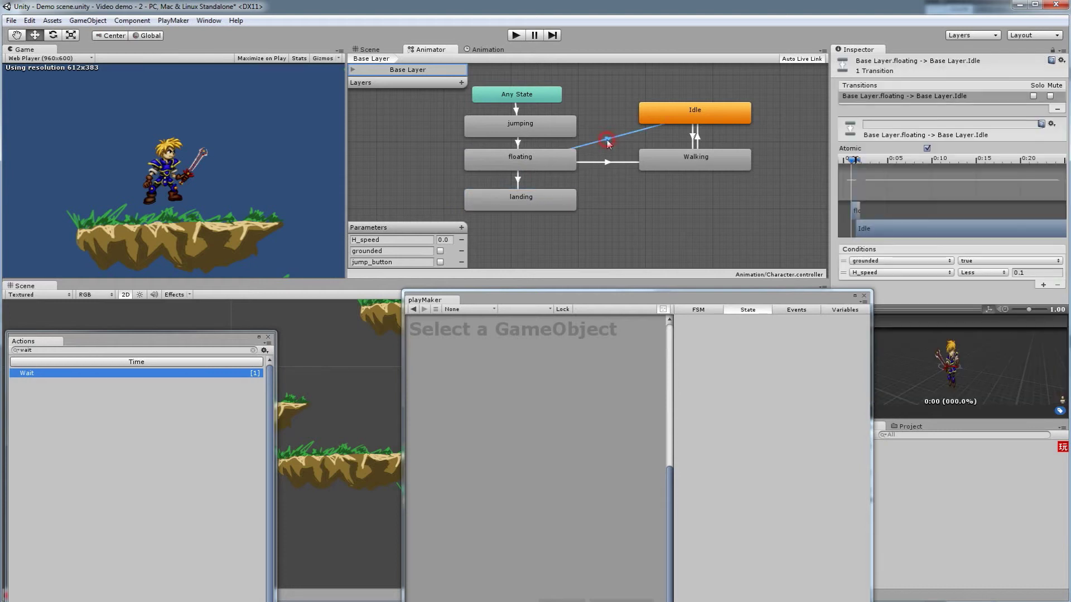
right_click(610, 144)
mouse_move(636, 150)
left_click(621, 132)
left_click(621, 138)
key("Delete")
left_click(545, 330)
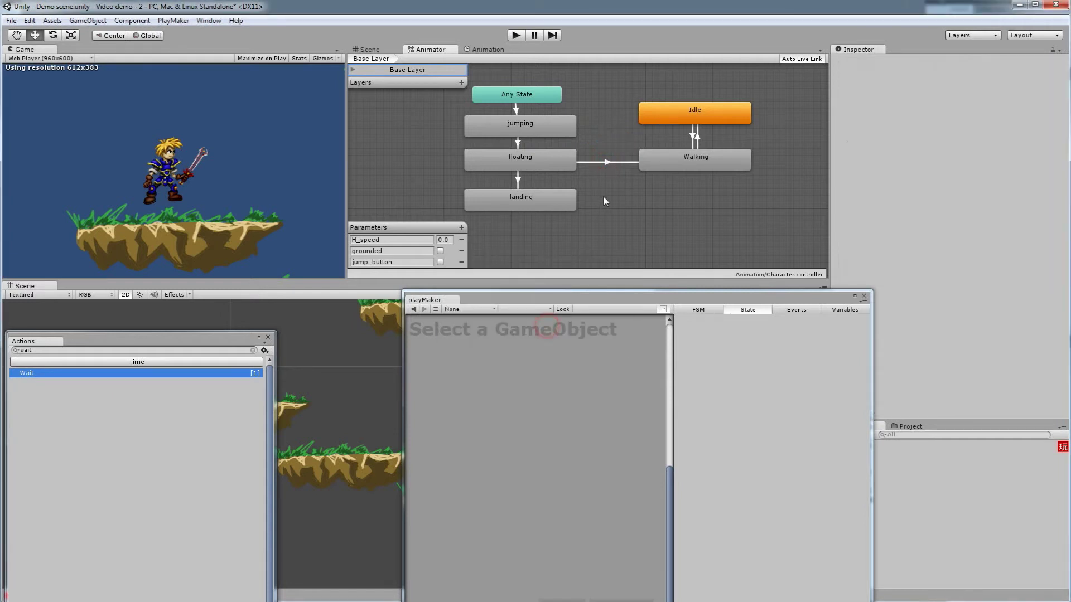
left_click(612, 165)
key("Delete")
left_click(557, 333)
Step: Add transitions from landing to Idle and Walking, and move those two target states down beside landing
right_click(566, 207)
left_click(592, 209)
left_click(642, 119)
right_click(567, 202)
left_click(592, 210)
left_click(651, 165)
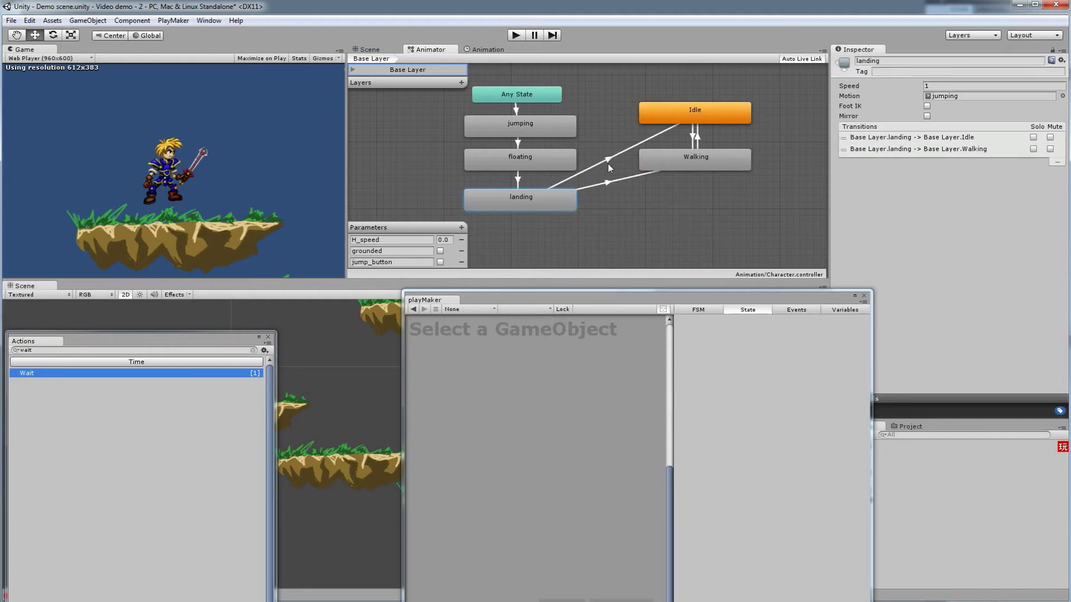
left_click_drag(637, 94, 775, 201)
left_click_drag(704, 113, 703, 168)
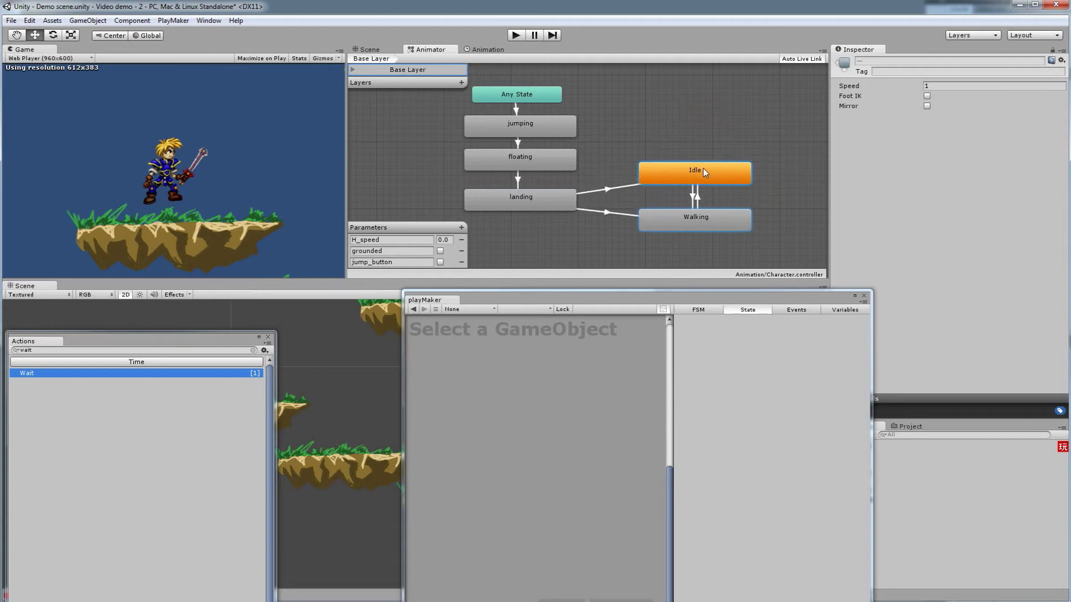
Step: Add the condition H_speed Less 0.1 to the landing-to-Idle transition, keeping its Exit Time condition
left_click(537, 198)
left_click(517, 178)
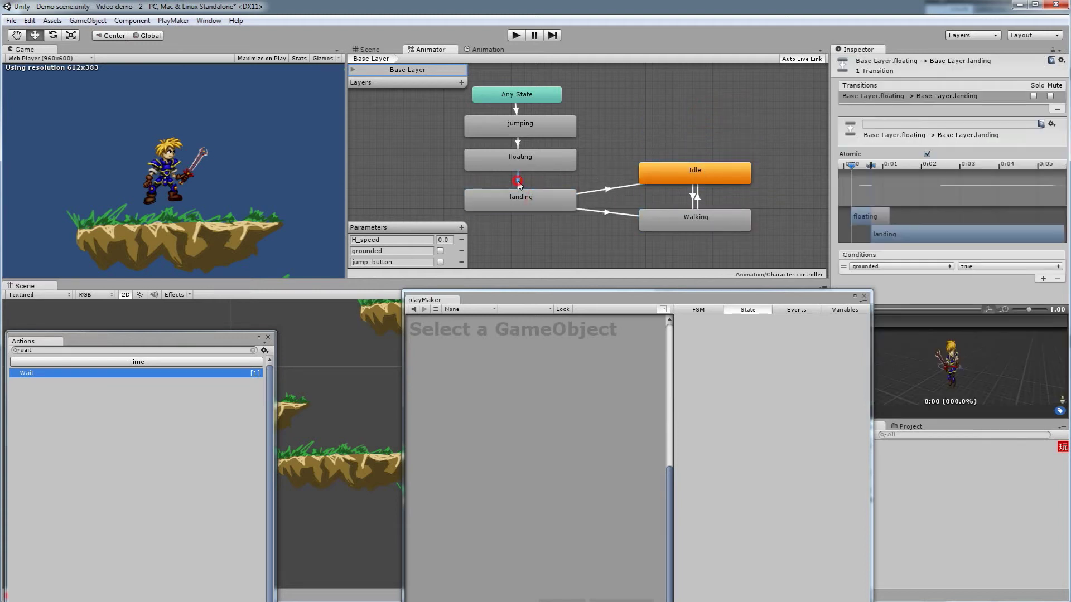
left_click(568, 202)
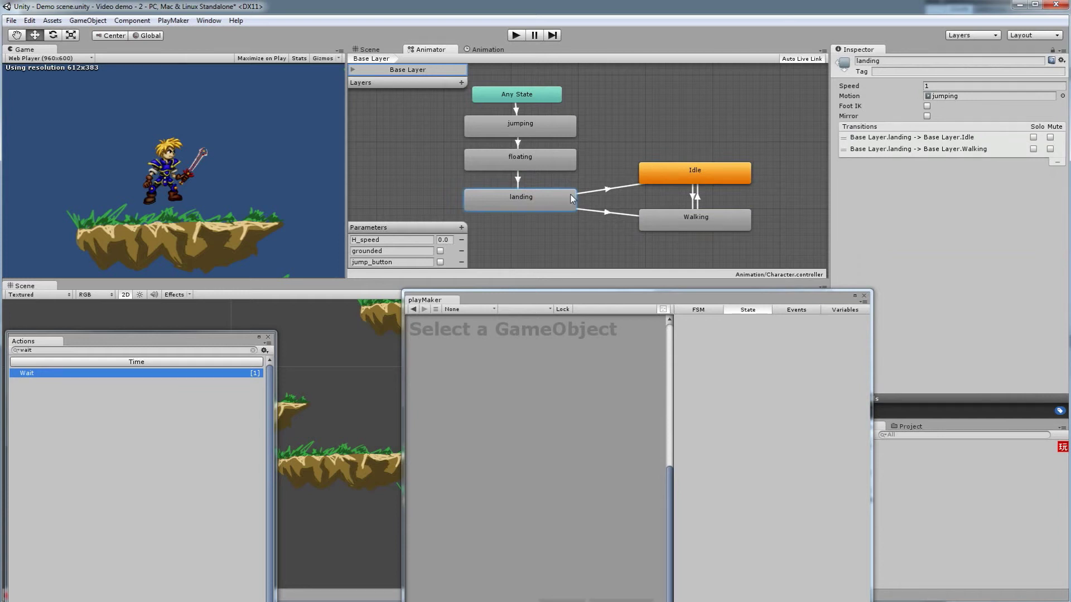
left_click(606, 190)
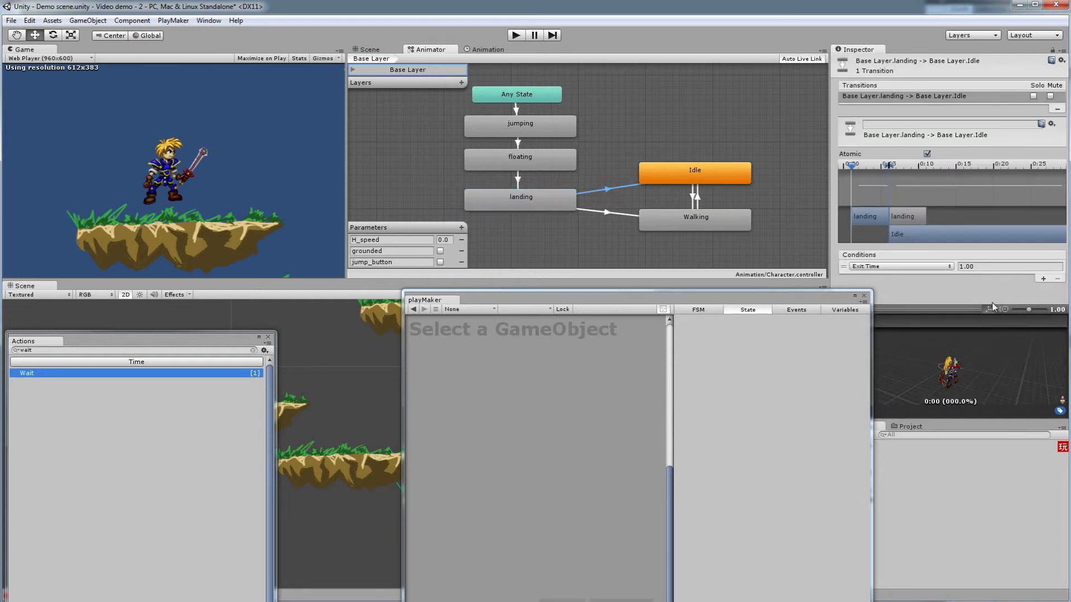
left_click(945, 268)
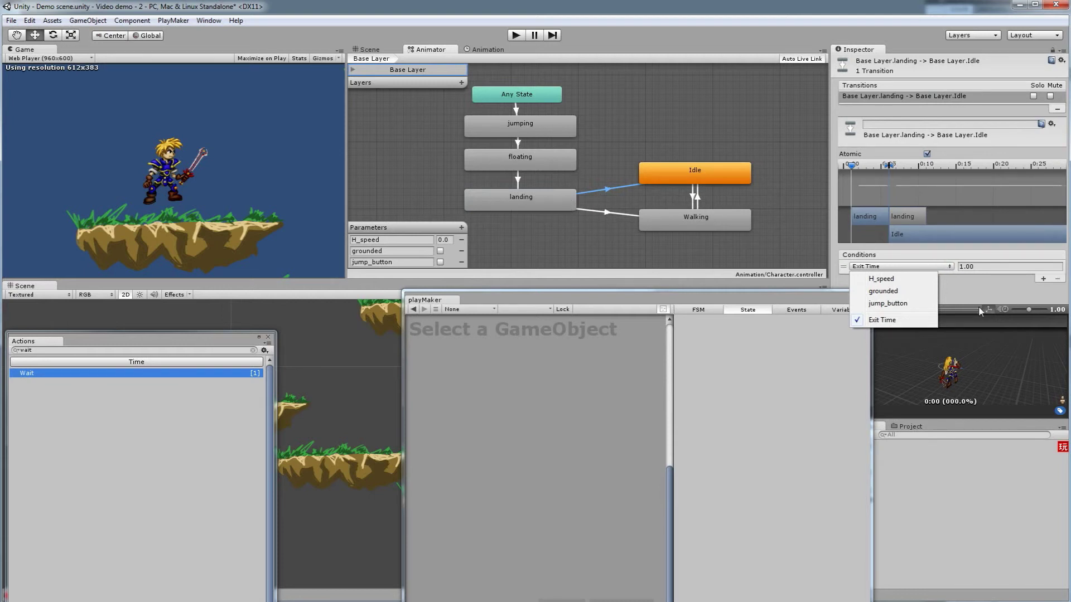
left_click(1012, 281)
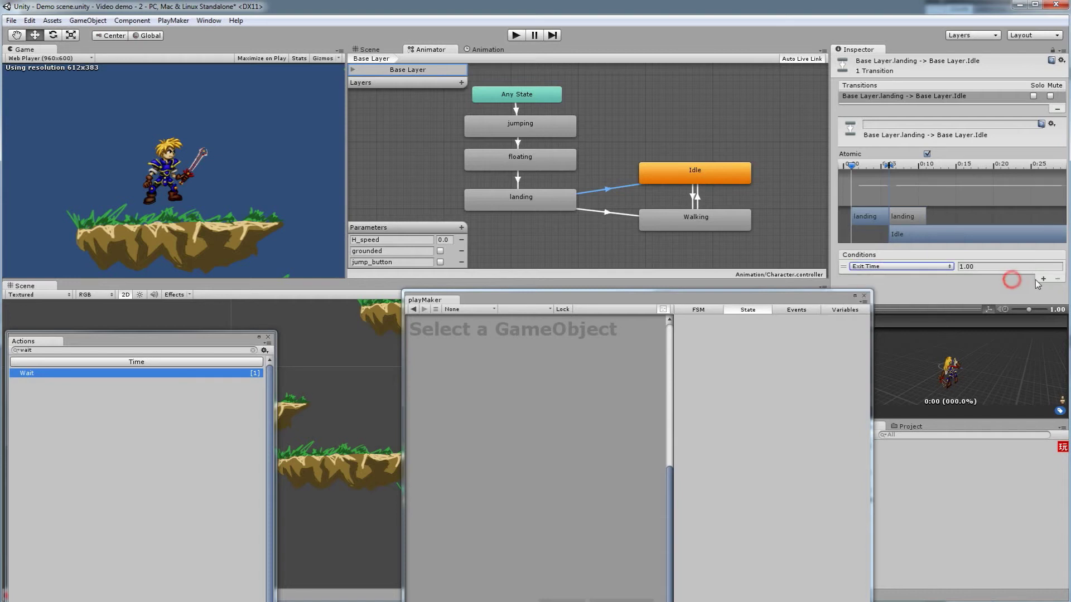
left_click(1043, 278)
left_click(866, 273)
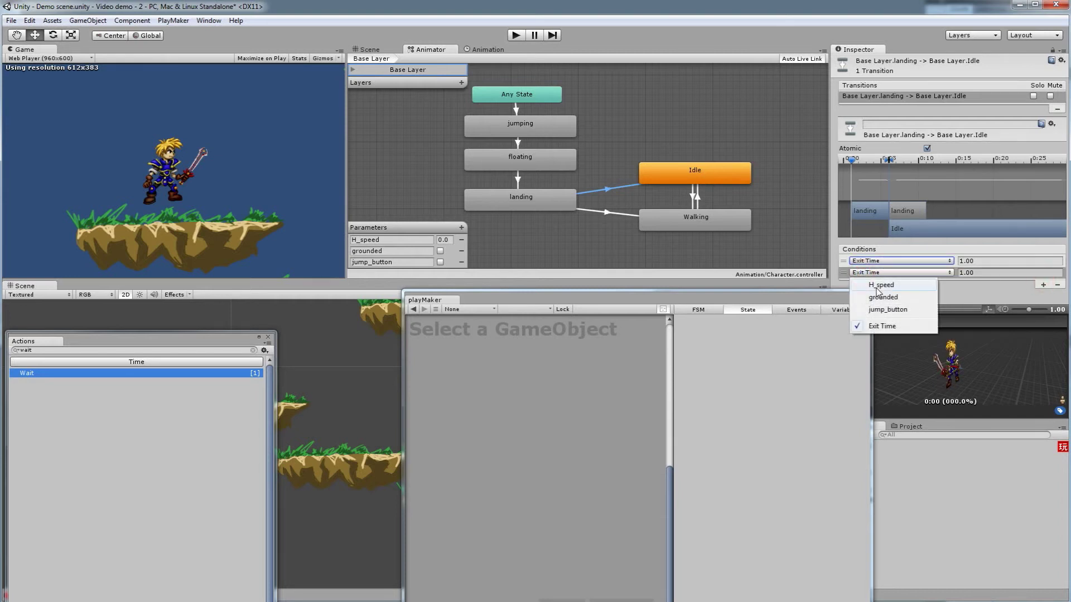
left_click(881, 285)
left_click(995, 274)
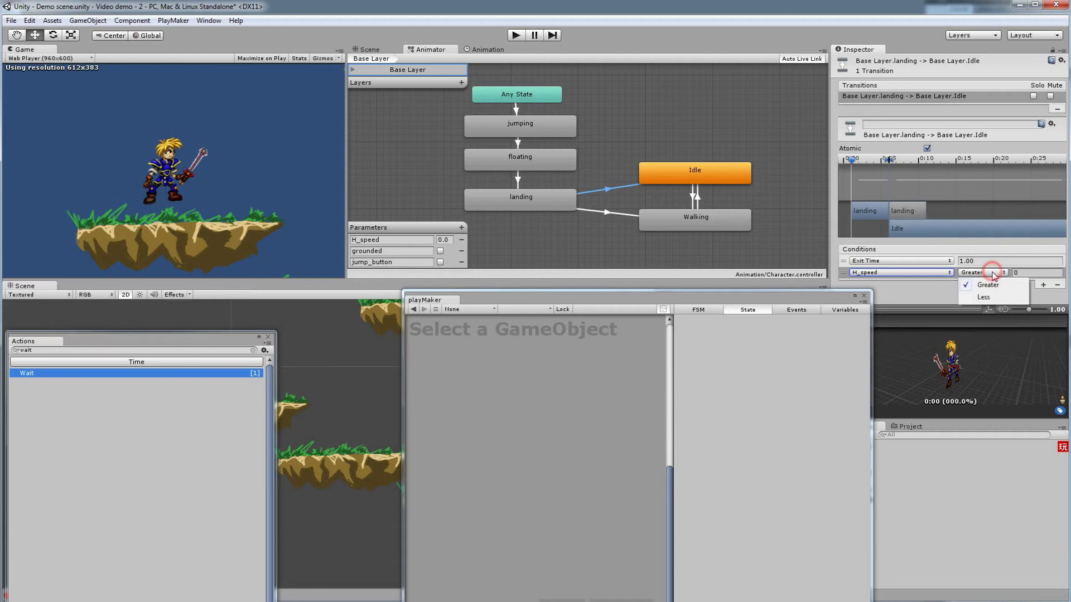
left_click(987, 296)
left_click(1018, 273)
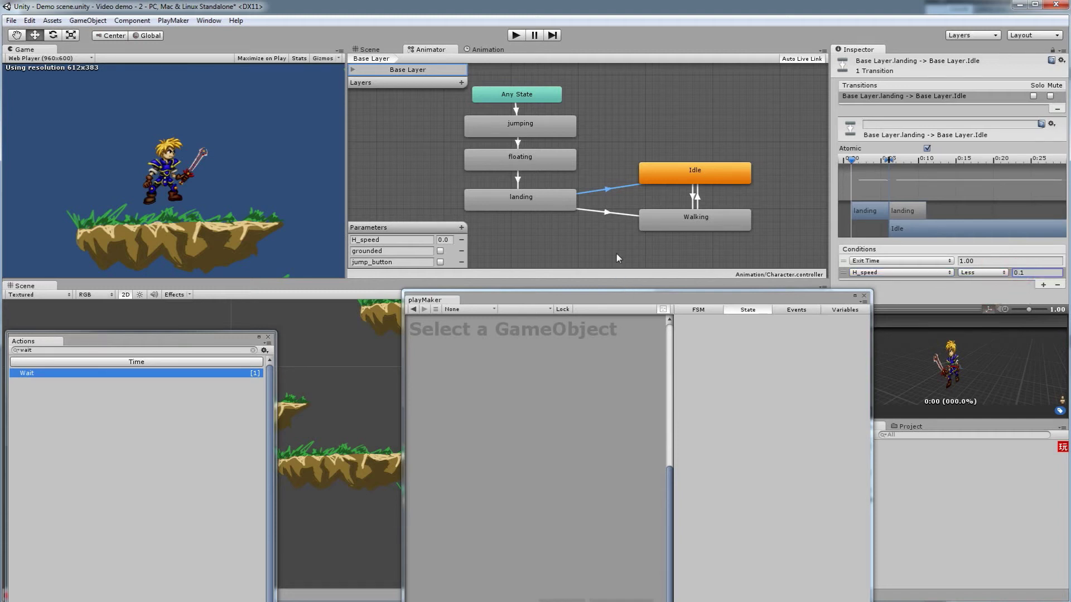
Step: Add the condition H_speed Greater 0.1 to the landing-to-Walking transition, keeping its Exit Time condition
left_click(662, 216)
left_click(622, 215)
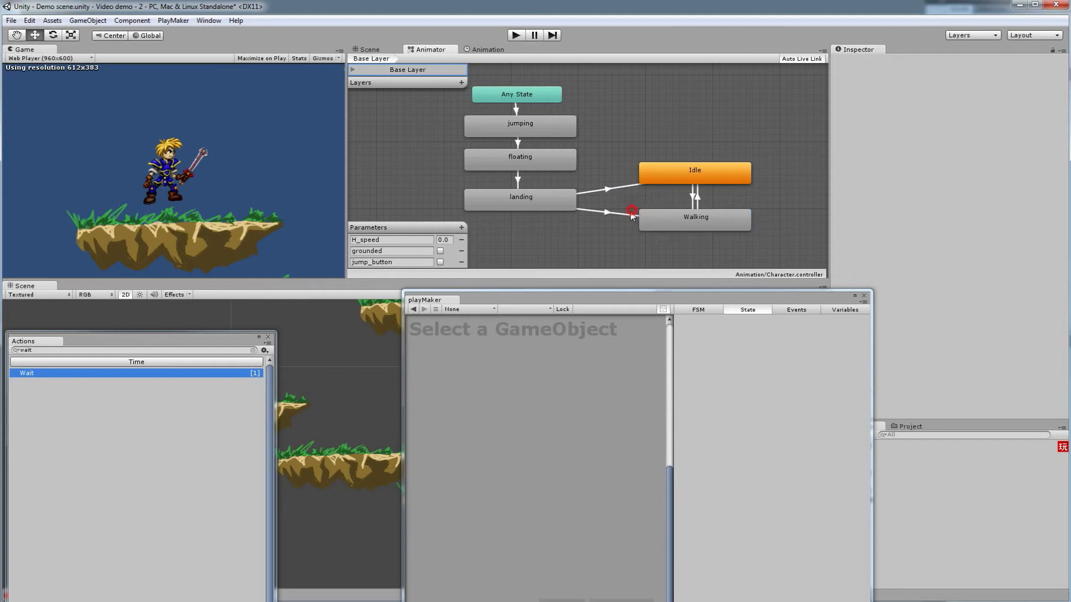
left_click(1043, 279)
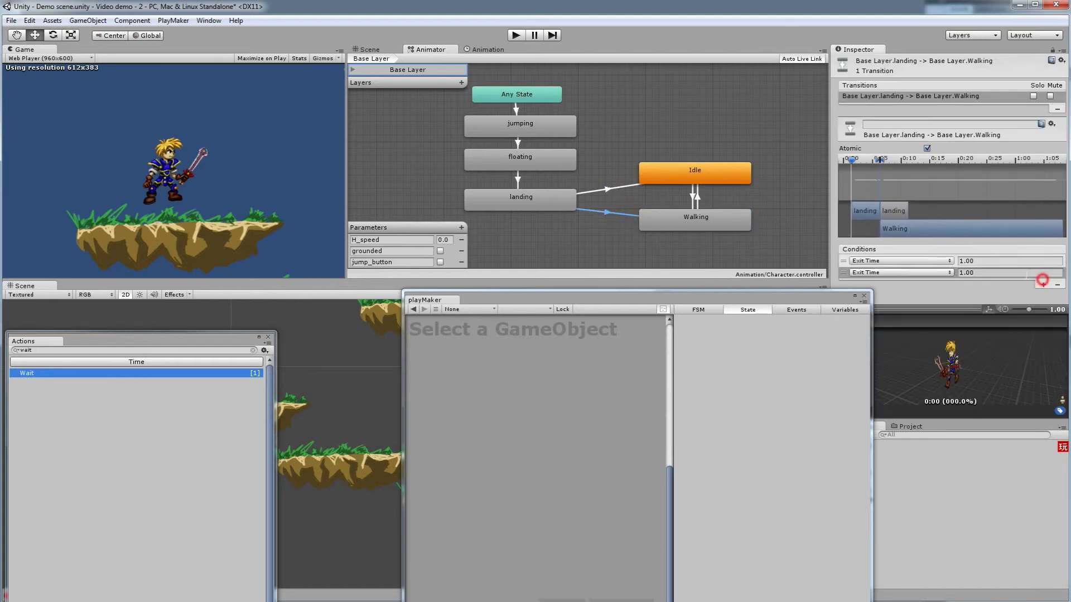
left_click(875, 272)
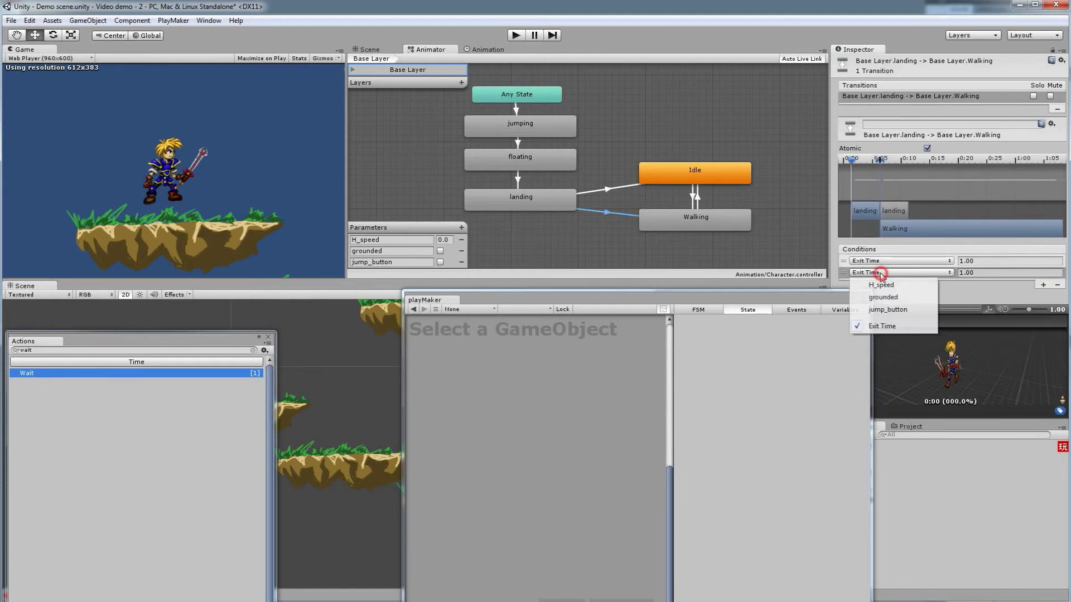
left_click(890, 287)
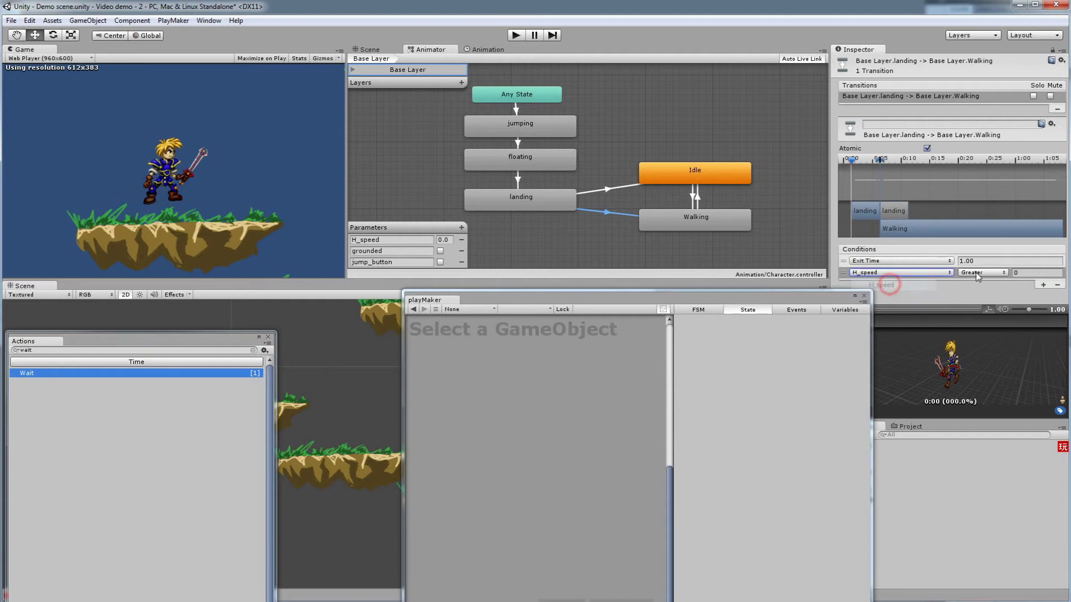
left_click(1017, 275)
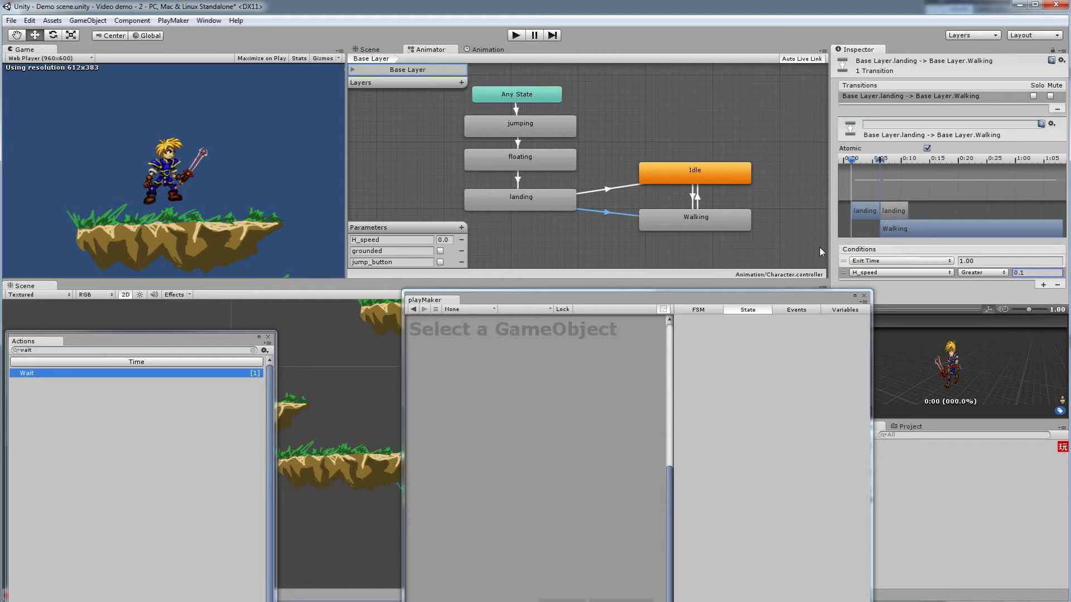
Step: Test-run the game briefly, and set the landing animator state's speed to 2
left_click(513, 35)
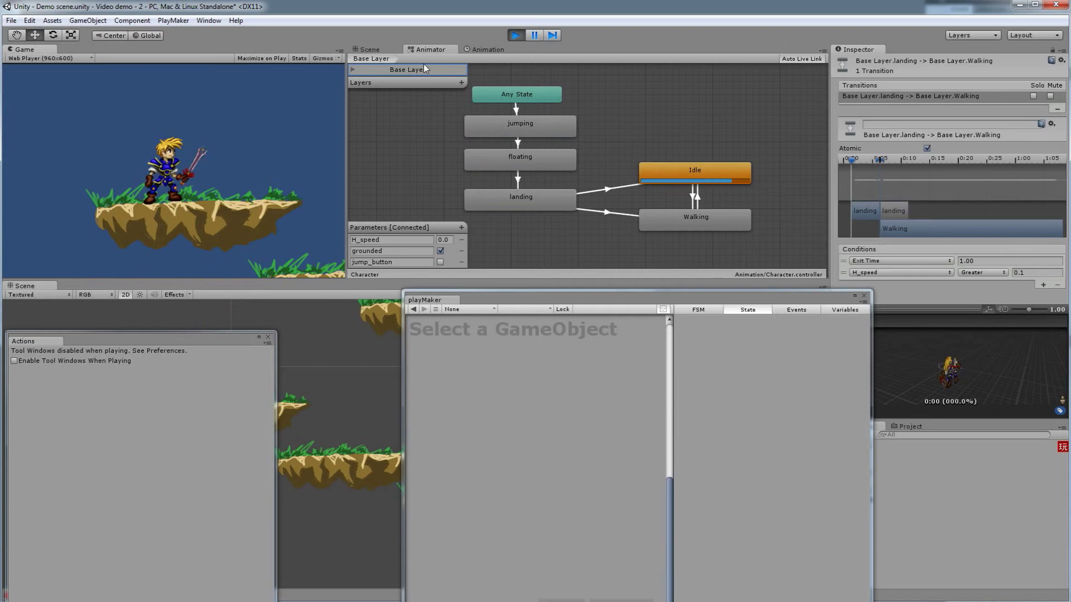
left_click(514, 35)
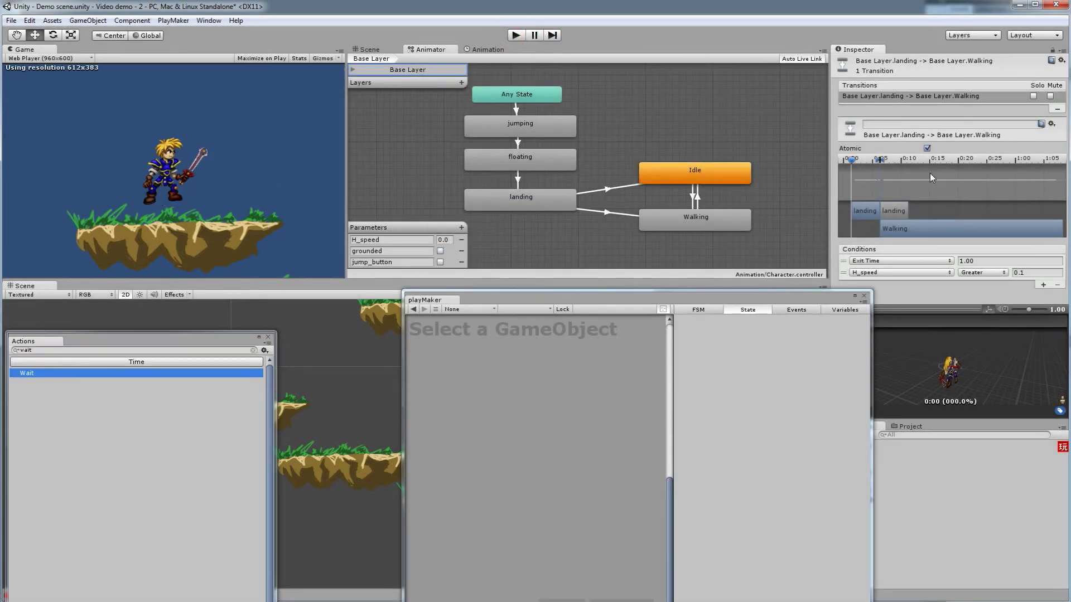
left_click(560, 200)
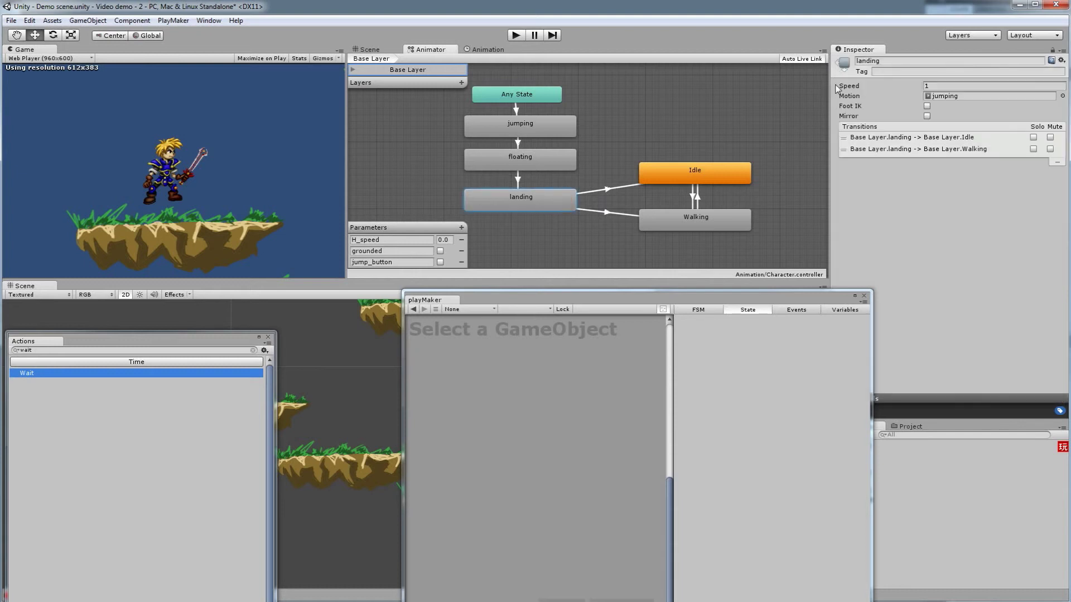
left_click(948, 86)
Step: Play-test the character by jumping in place and while walking both ways across the platforms, checking the animator's landing transitions
left_click(517, 37)
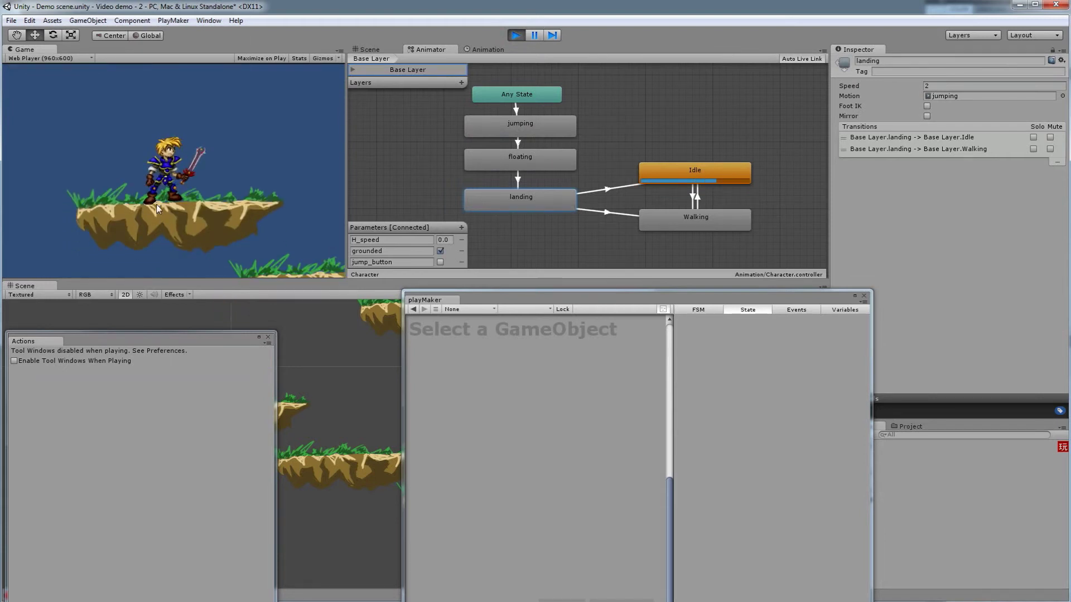
key("space")
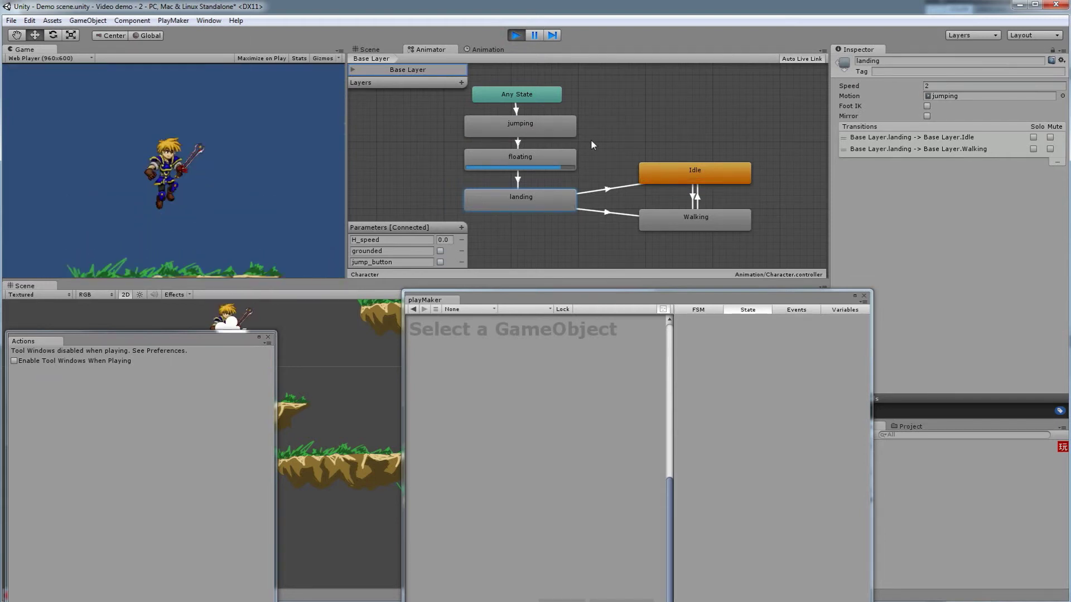
key("space")
key("Right")
key("space")
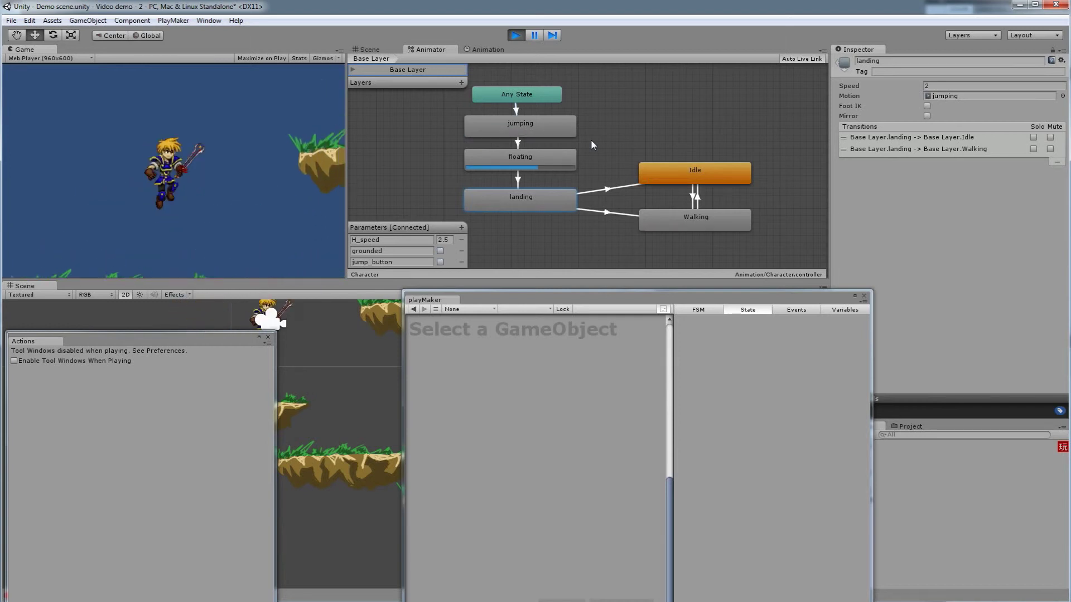
key("Left")
key("space")
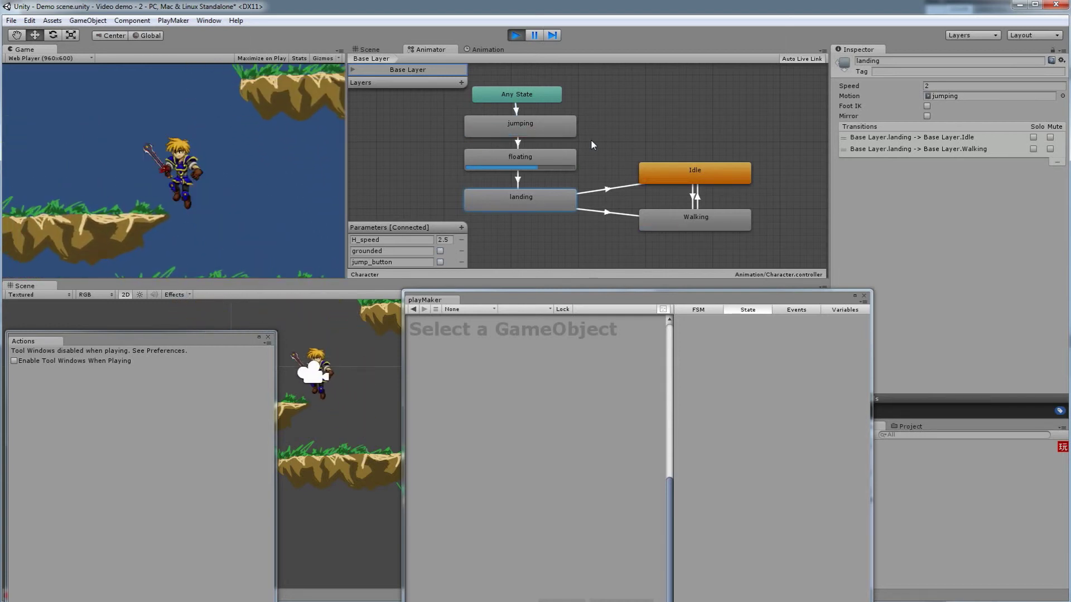
key("space")
key("Right")
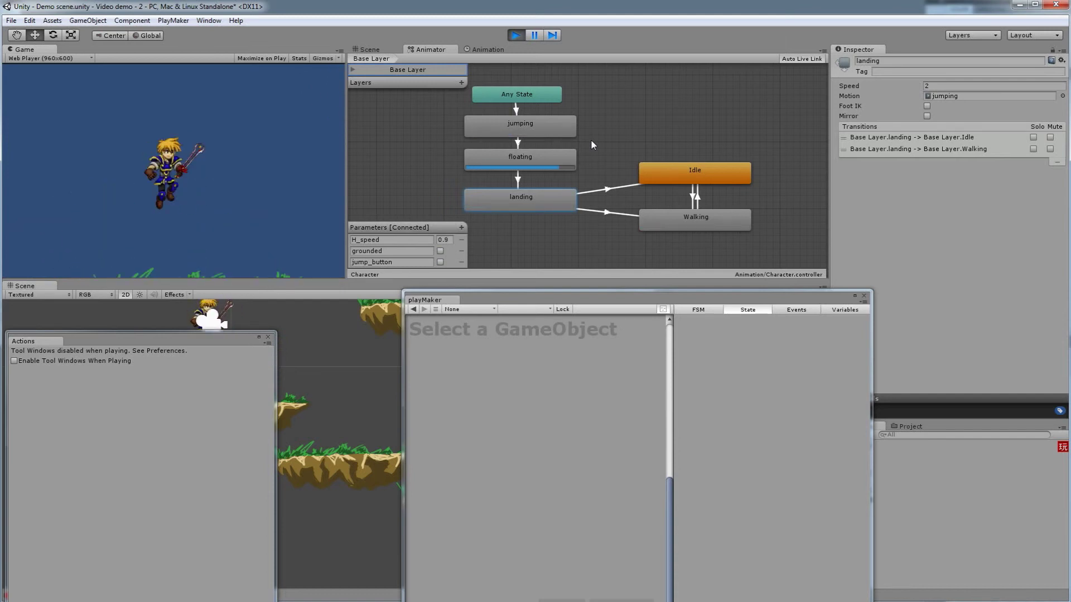
key("space")
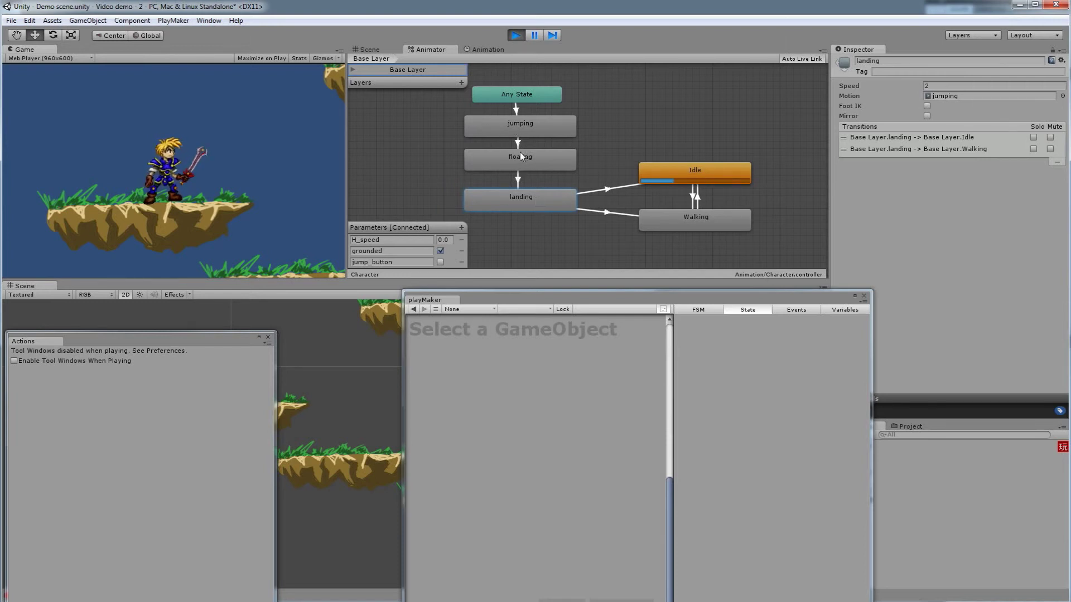
key("space")
key("space")
key("Right")
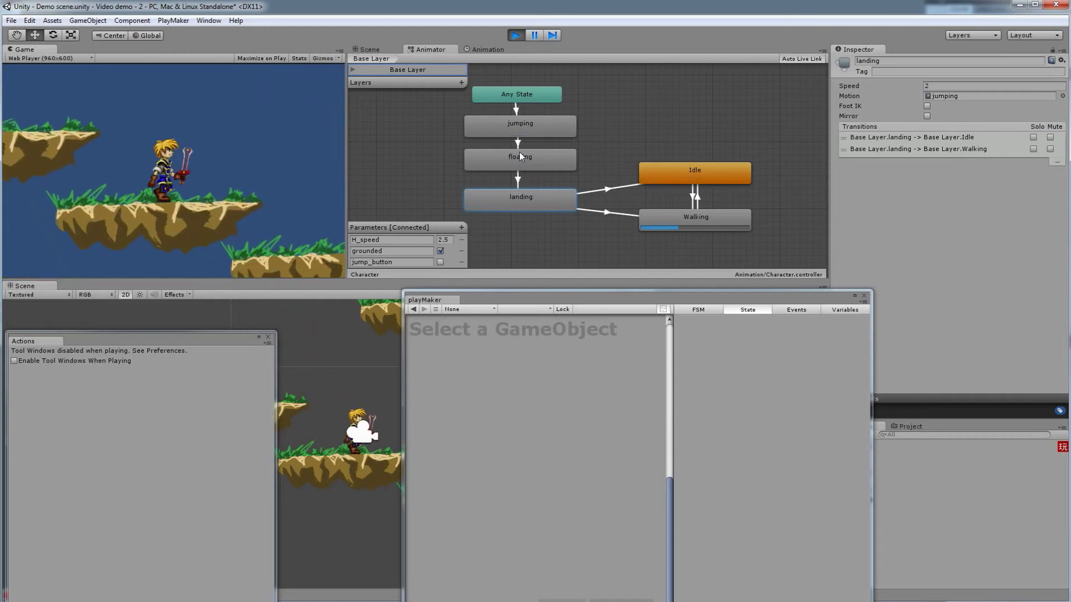
key("space")
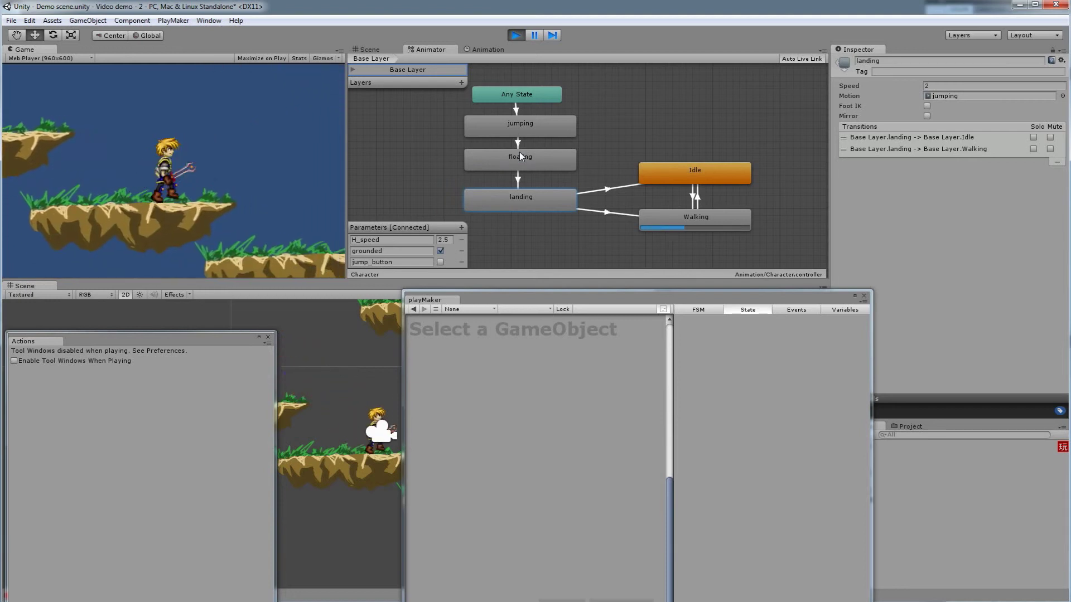
key("space")
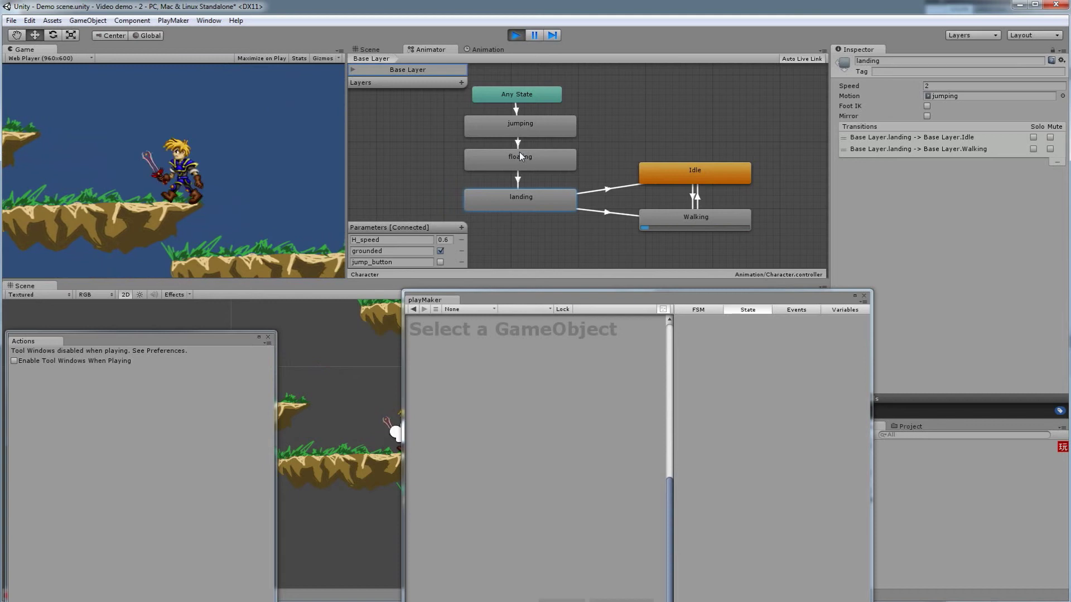
key("space")
key("space")
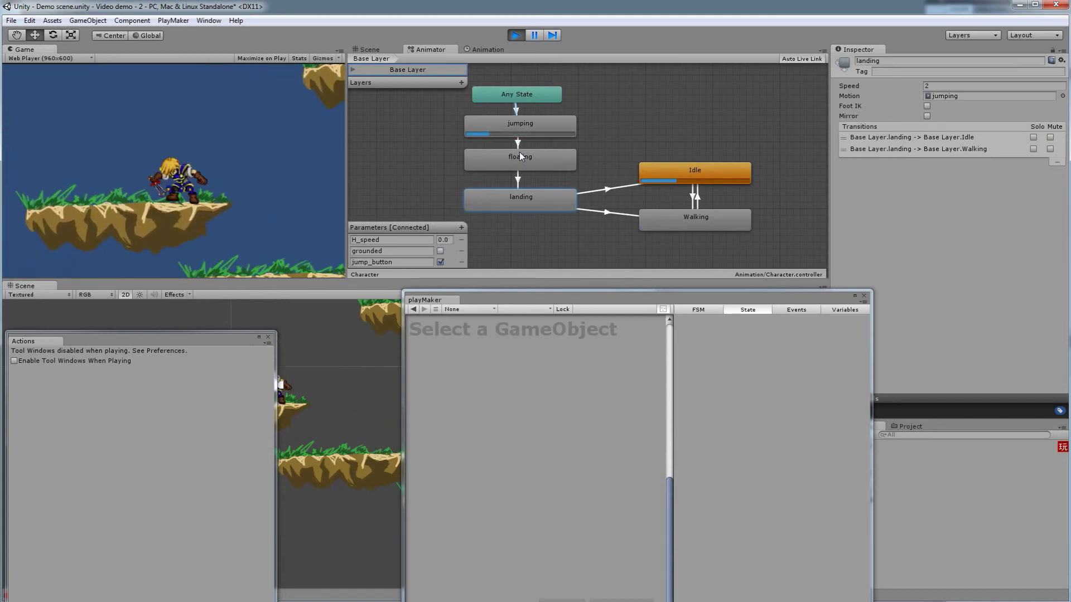
key("space")
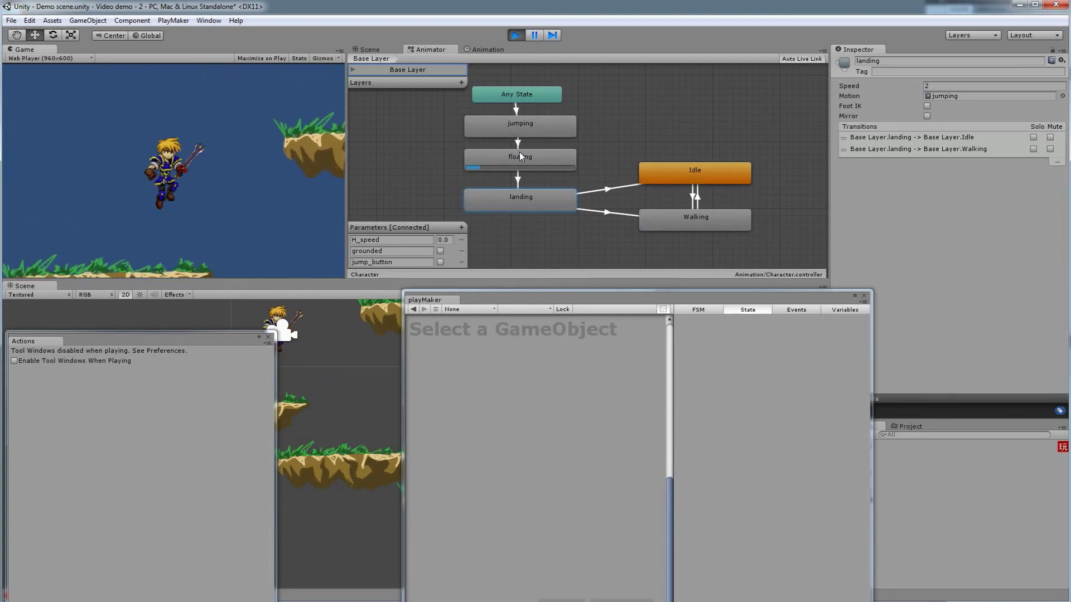
key("space")
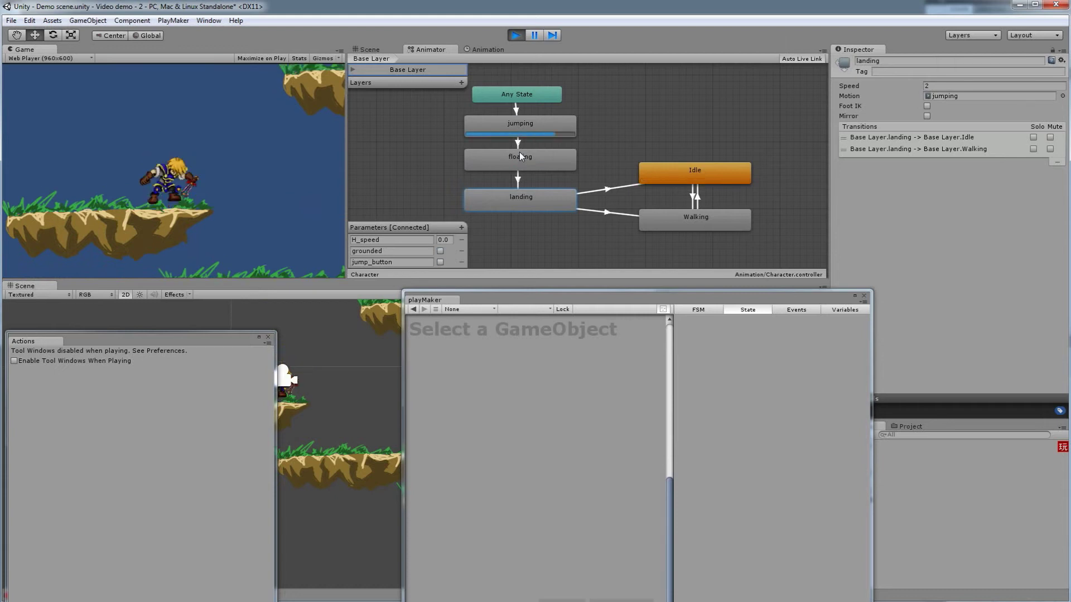
key("Right")
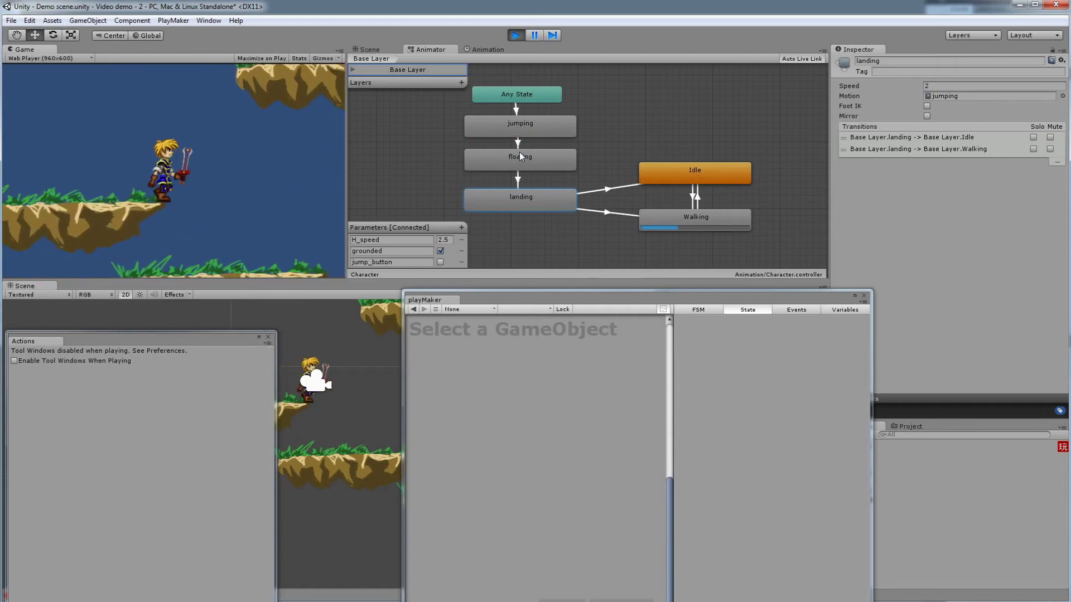
key("space")
key("Right")
key("Right")
key("space")
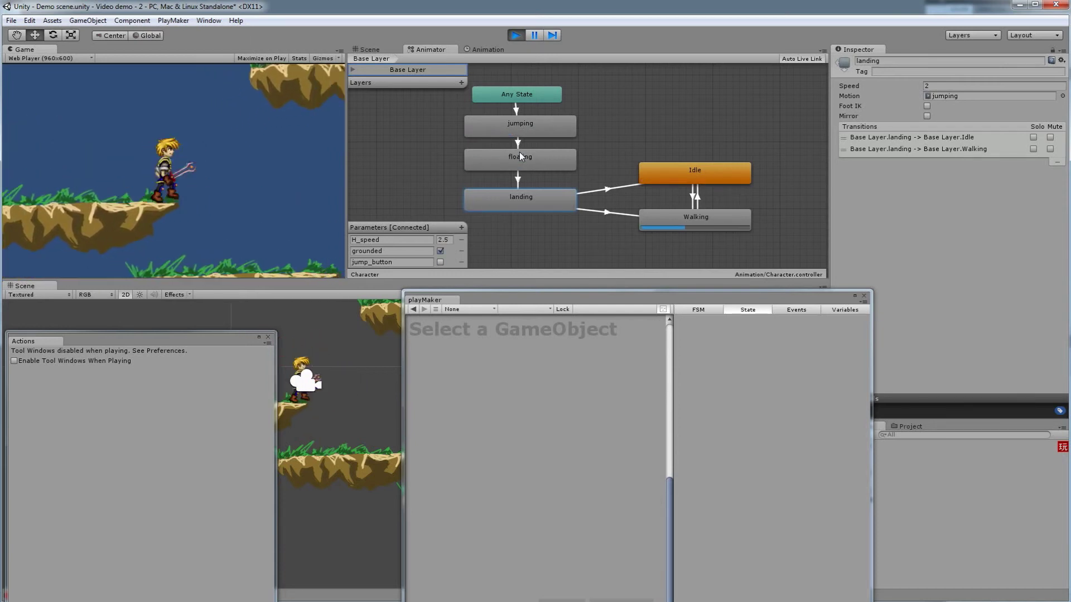
key("space")
key("Right")
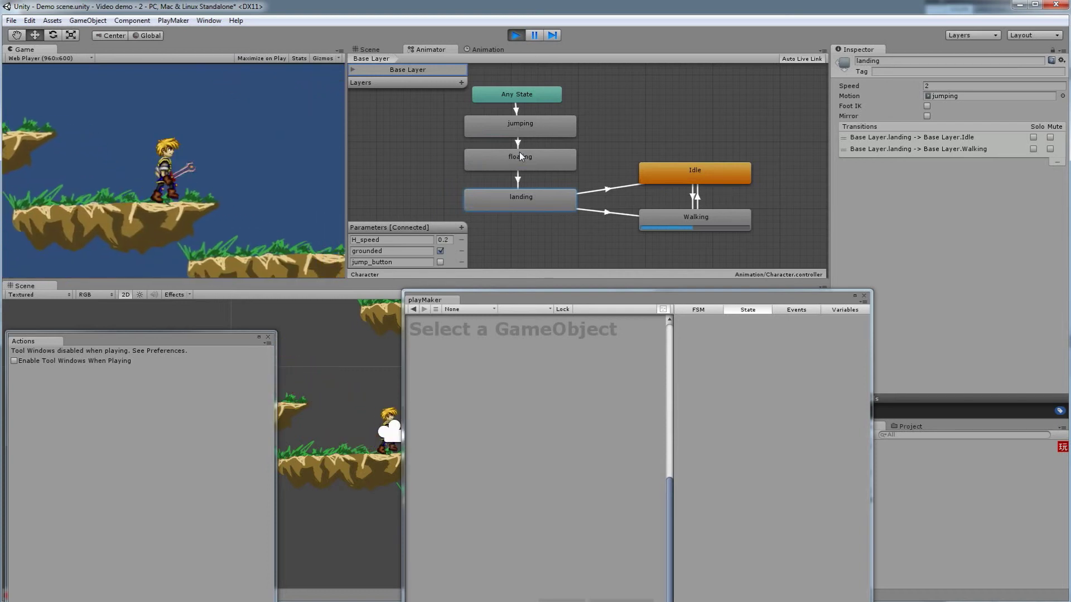
left_click(516, 36)
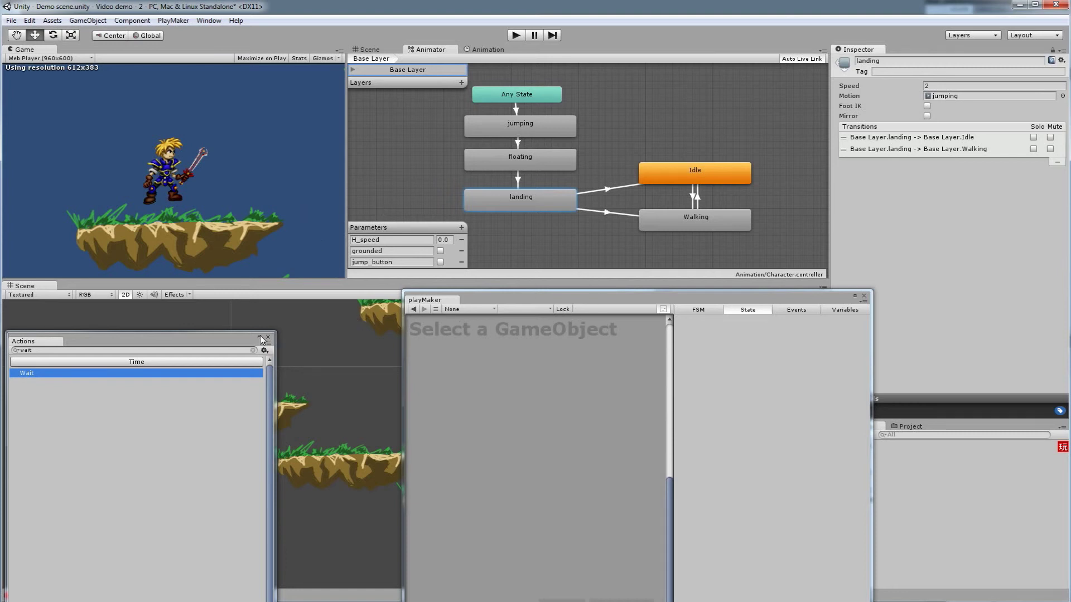
Step: Select the Character in the scene, add another FSM to it, and name that FSM falling
left_click_drag(234, 338, 240, 415)
left_click(216, 387)
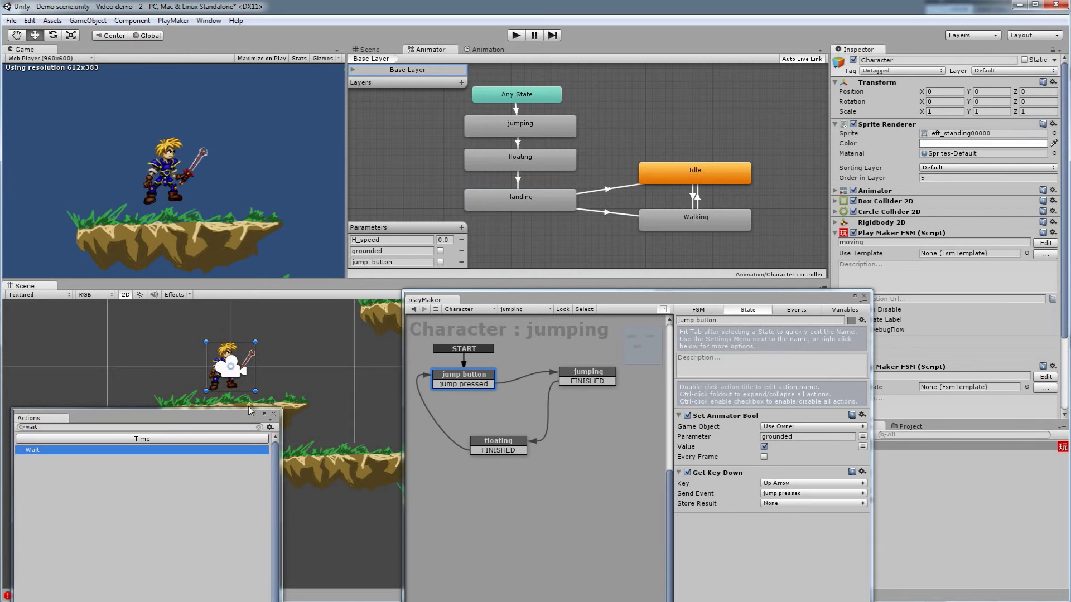
left_click(526, 310)
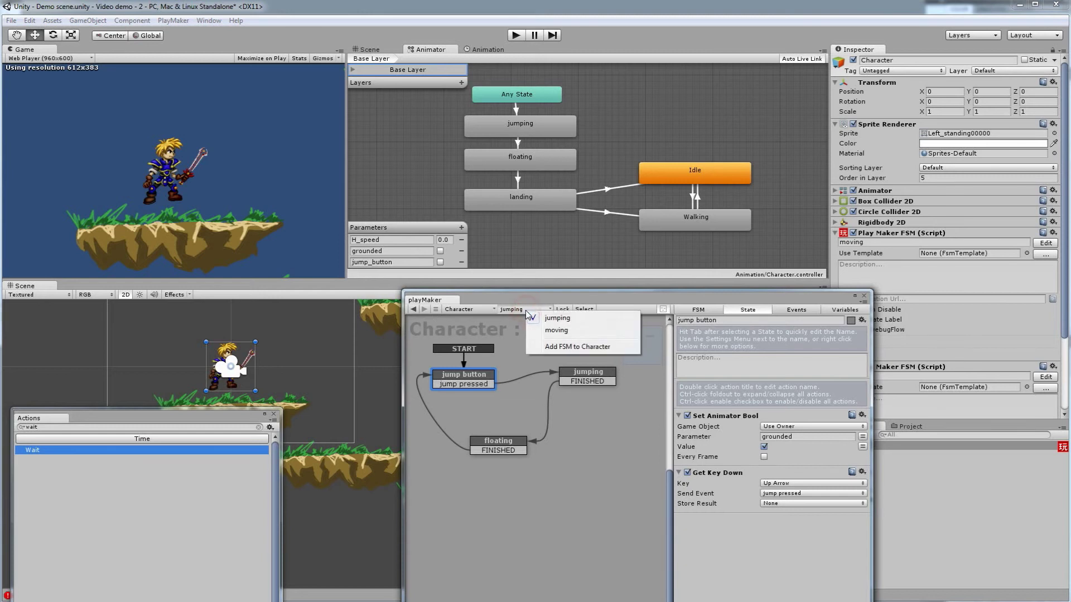
left_click(557, 347)
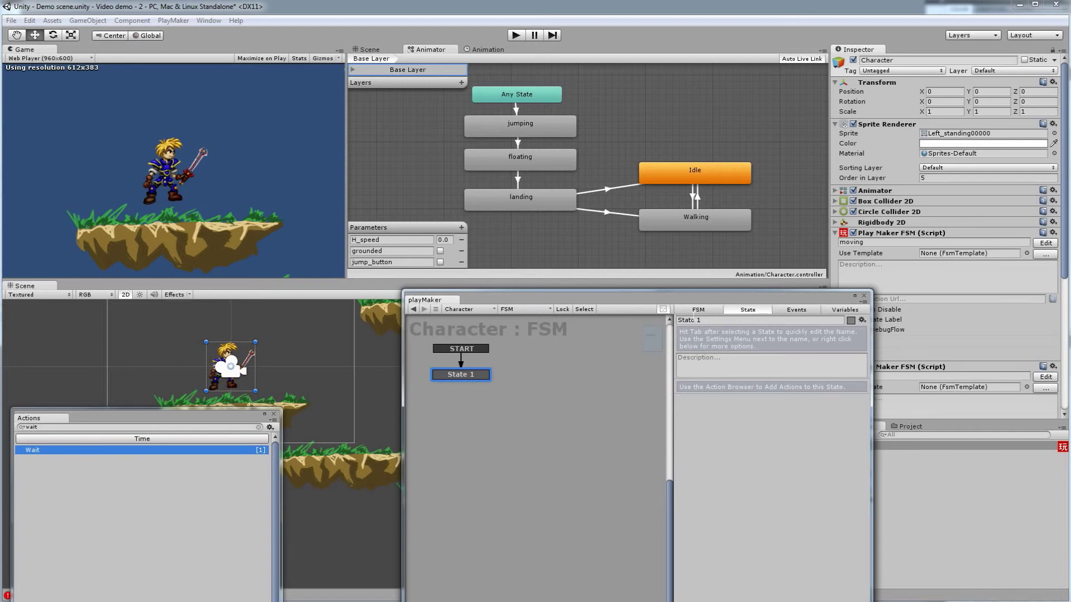
left_click(698, 309)
left_click(708, 319)
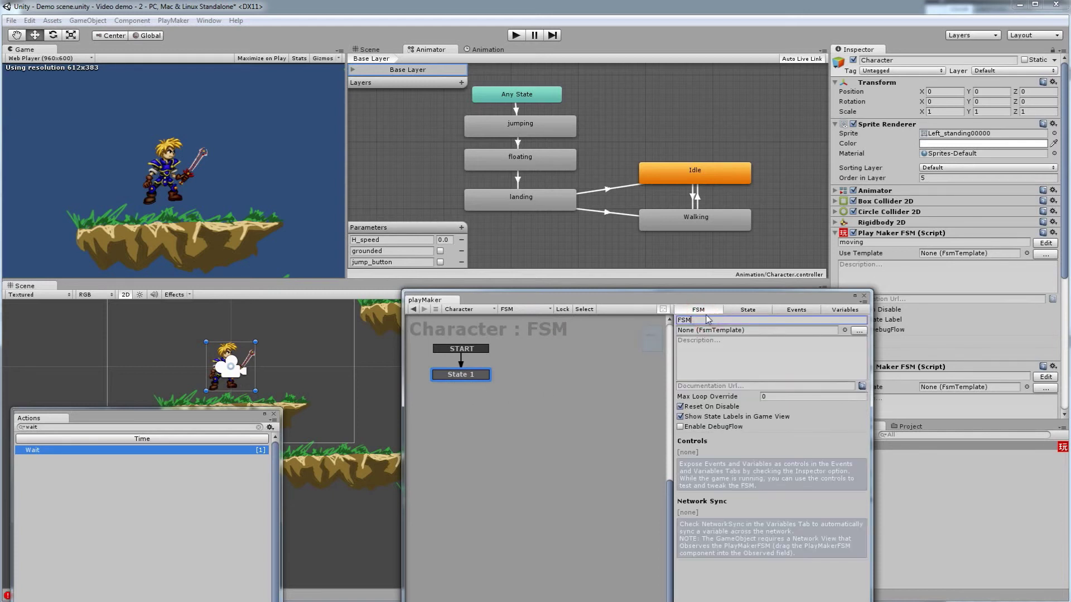
key("BackSpace")
key("BackSpace")
key("BackSpace")
type("falling")
left_click(535, 309)
left_click(571, 399)
Step: Rename the start state of the falling FSM as check falling
left_click(467, 377)
left_click_drag(720, 324, 676, 325)
type("che")
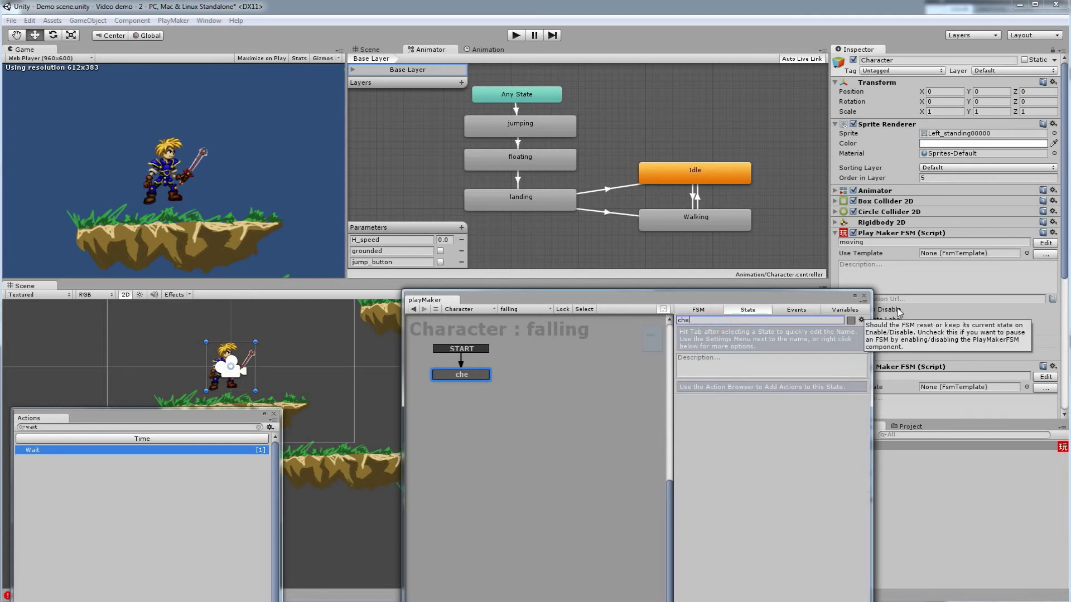
type("ck falling")
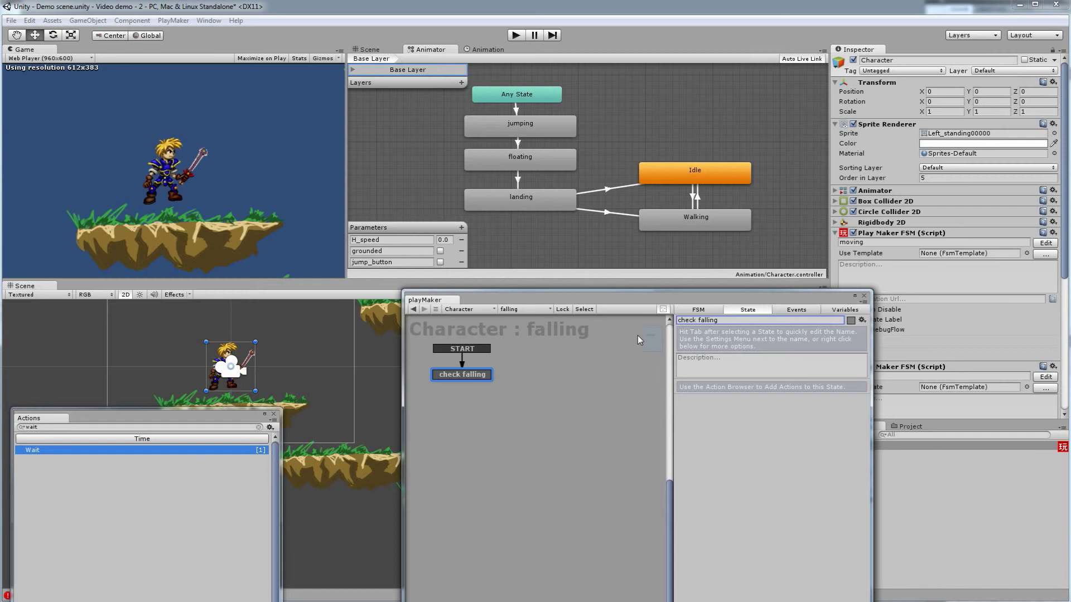
Step: Move the playMaker window higher and add an event named floating to the falling FSM
left_click(806, 312)
left_click_drag(742, 303, 731, 177)
left_click(731, 551)
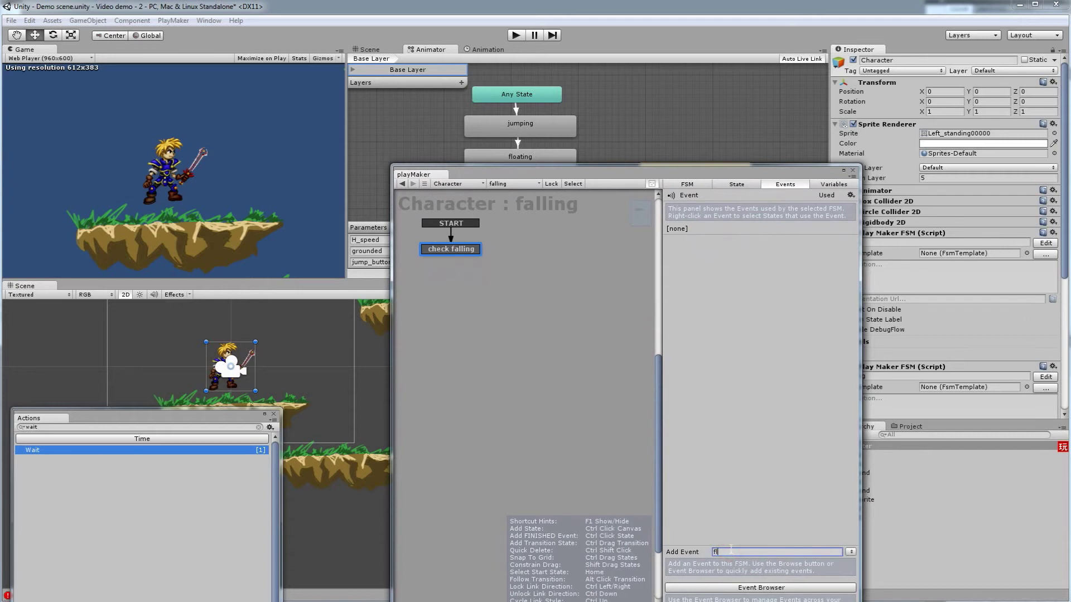
key("Return")
Step: Add a transition to the check falling state that uses the floating event
left_click(438, 257)
right_click(456, 250)
mouse_move(491, 256)
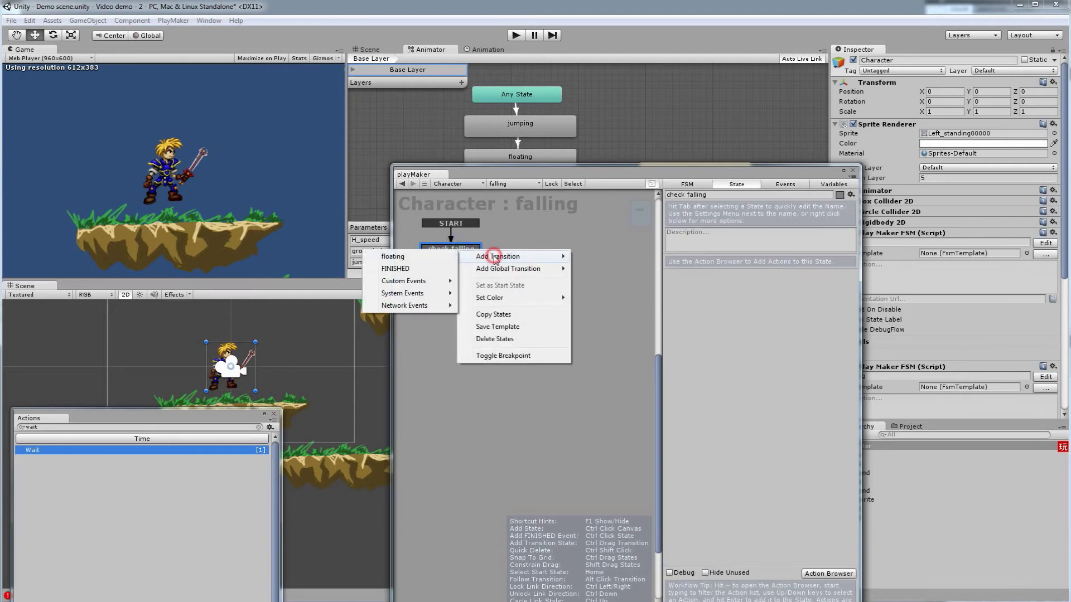
left_click(416, 258)
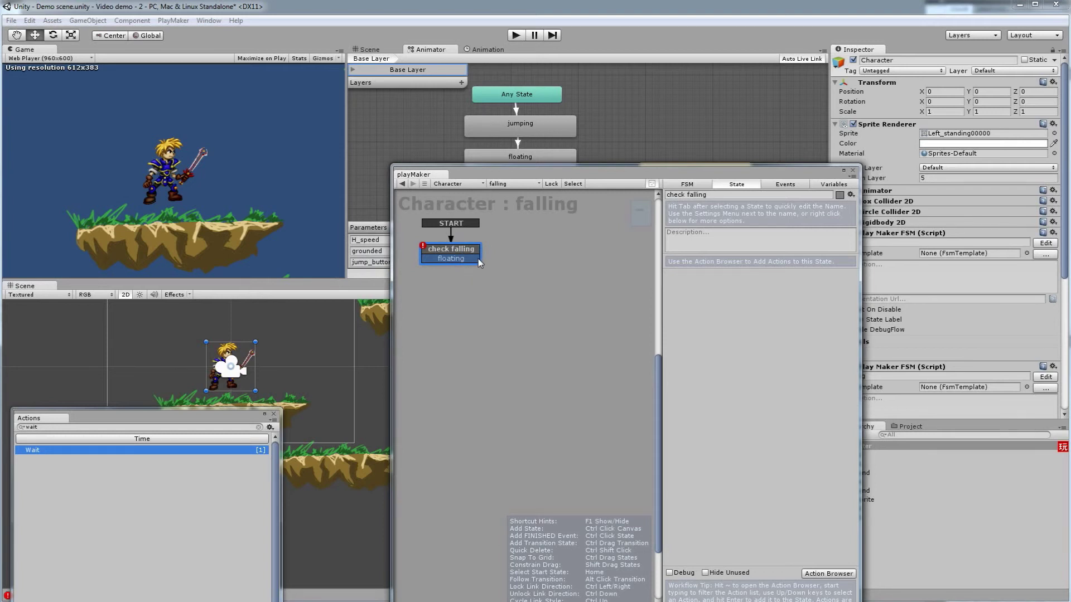
right_click(542, 246)
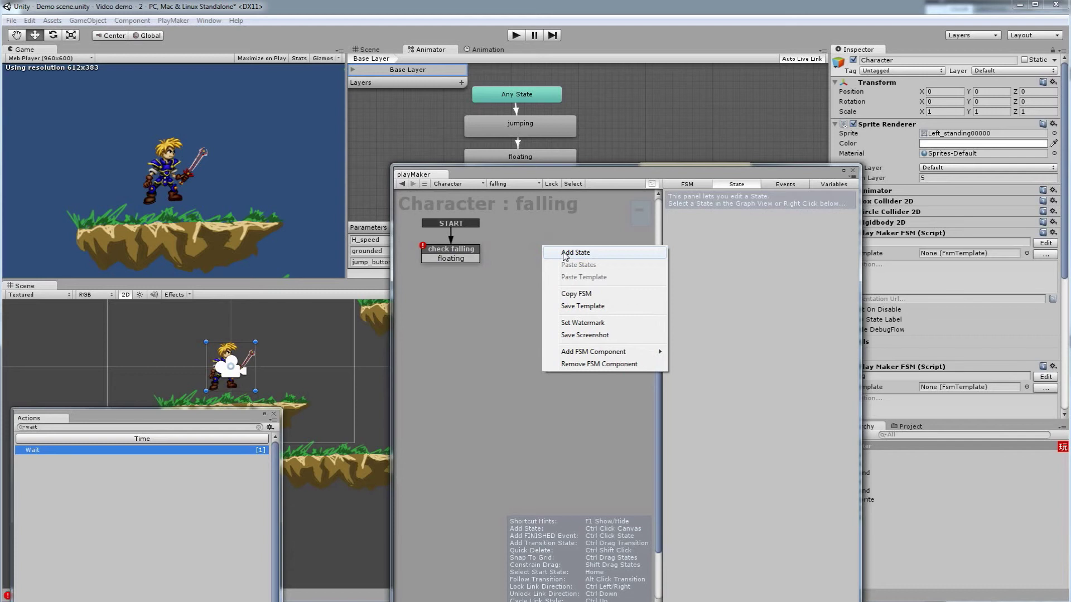
left_click(565, 254)
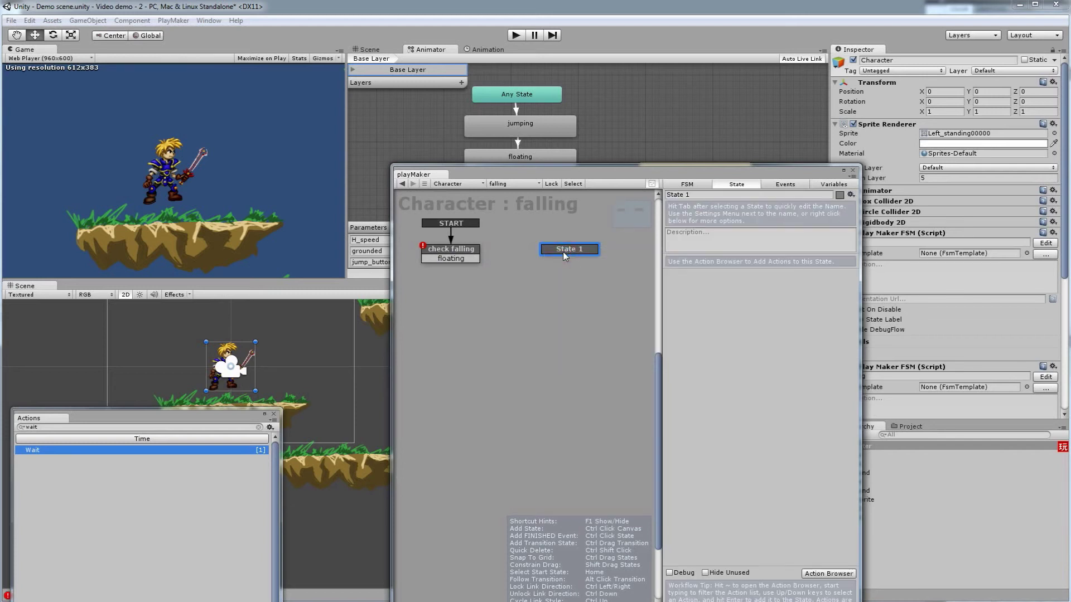
key("Delete")
Step: Add two Set Animator Bool actions to the check falling state, moving the Actions window higher to find them
left_click(450, 249)
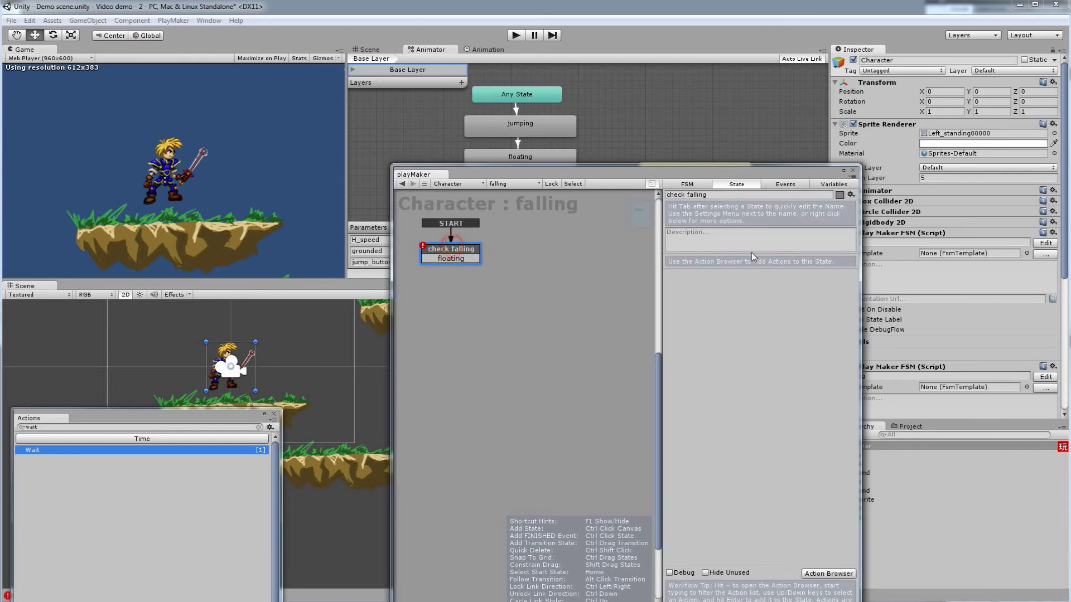
left_click(822, 575)
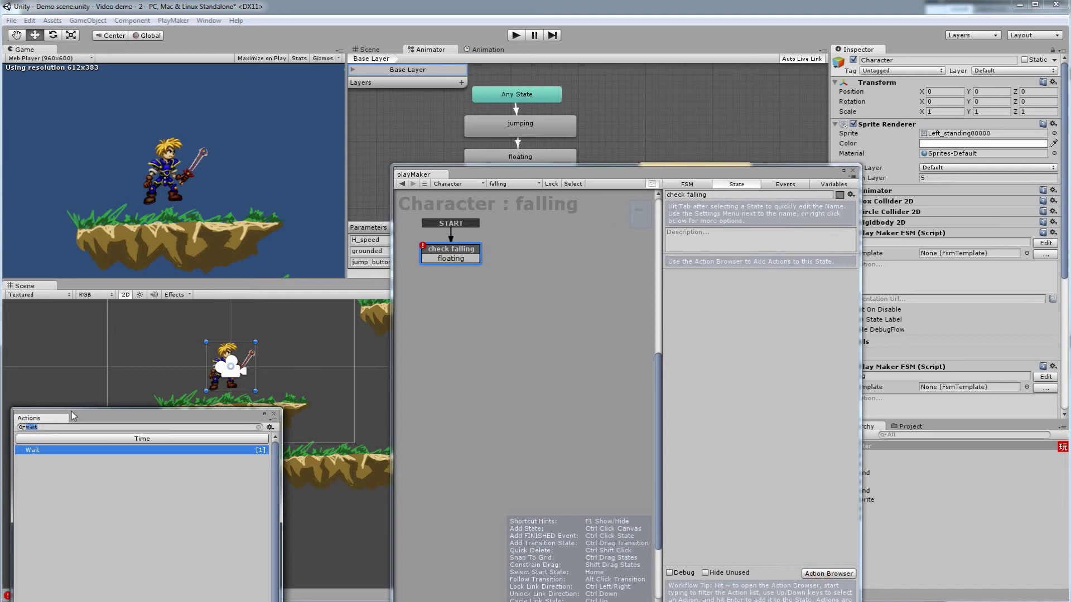
left_click_drag(132, 417, 154, 226)
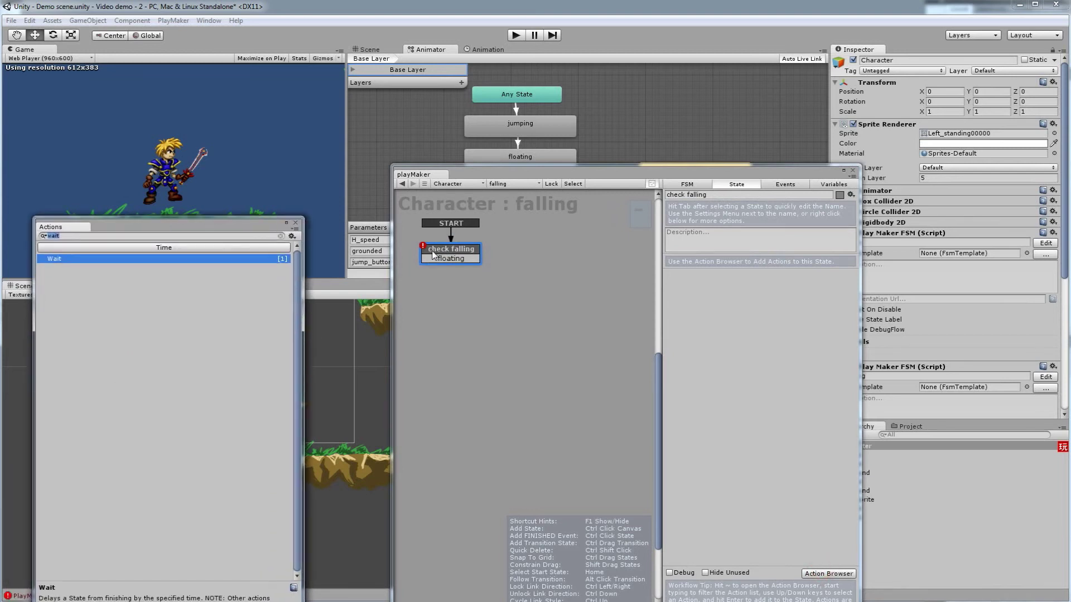
key("BackSpace")
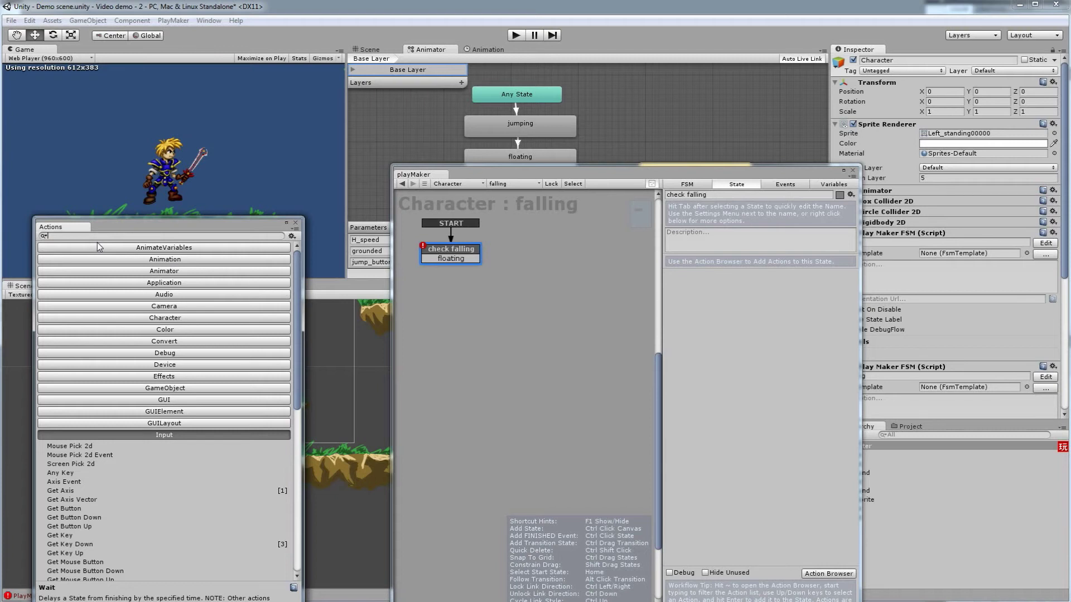
type("set")
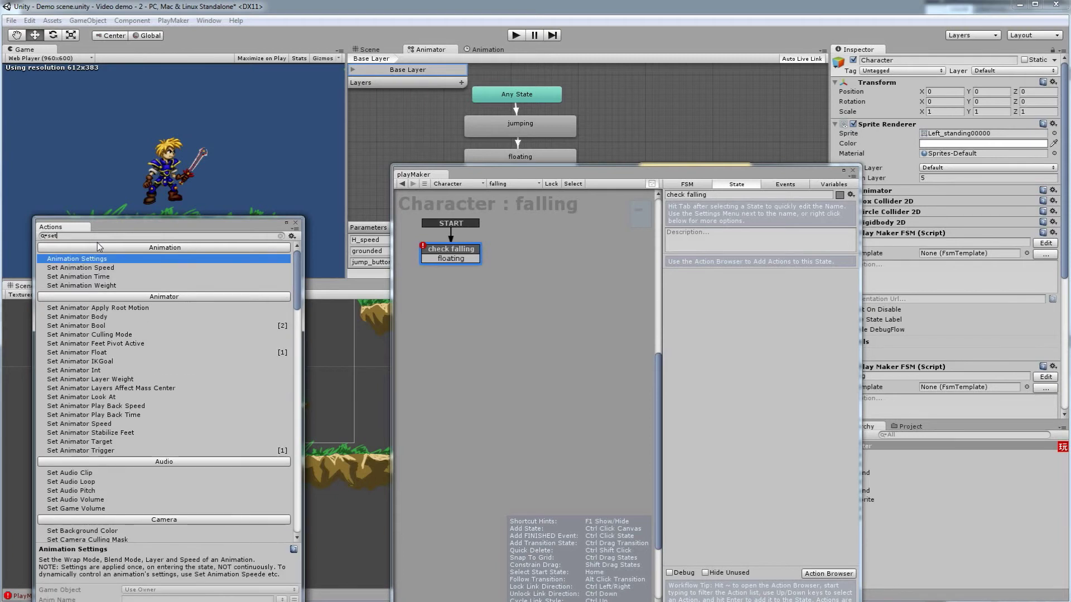
left_click(81, 326)
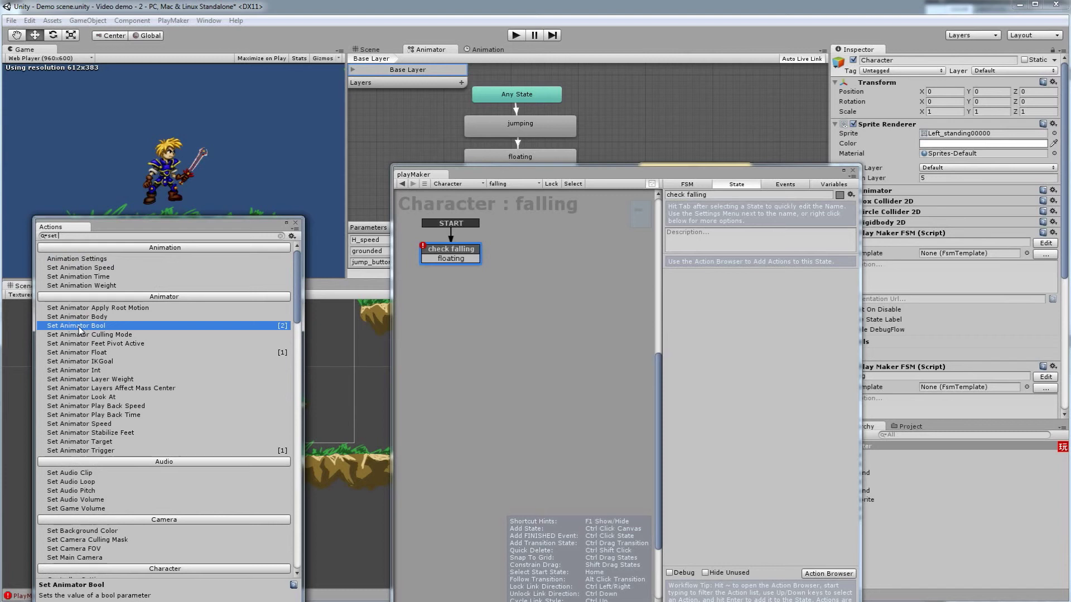
double_click(80, 328)
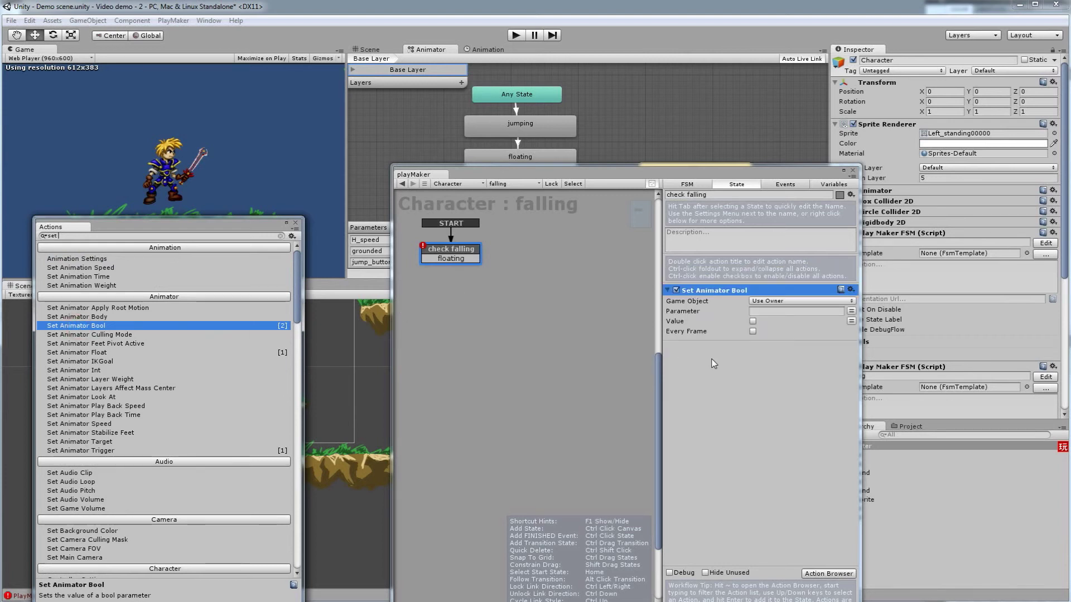
double_click(63, 326)
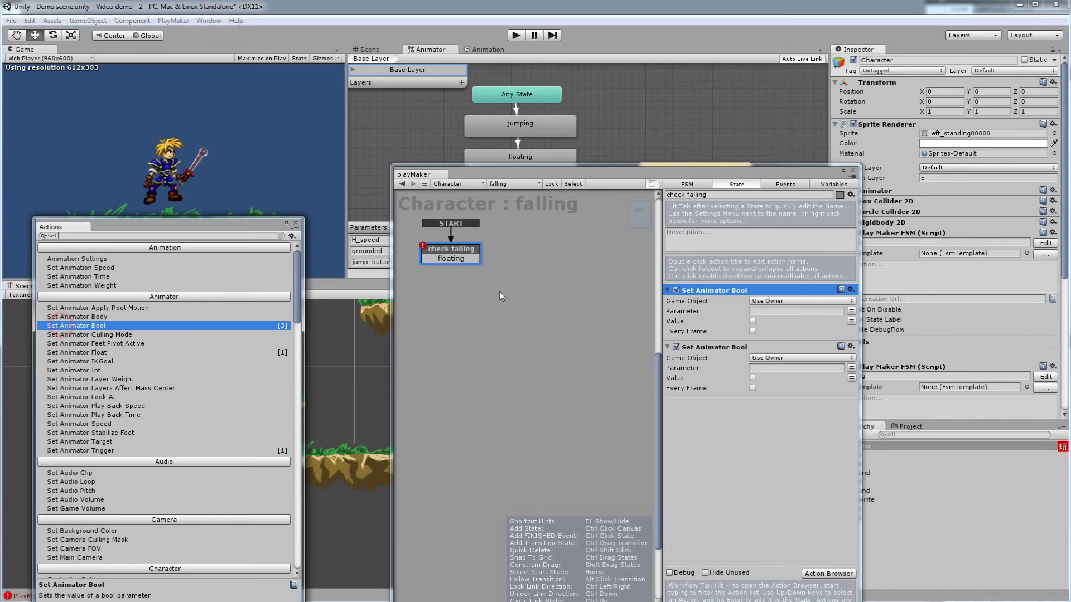
Step: Set the first Set Animator Bool to parameter grounded with a true value, and the second to parameter floating with a false value
left_click(762, 307)
type("grounded")
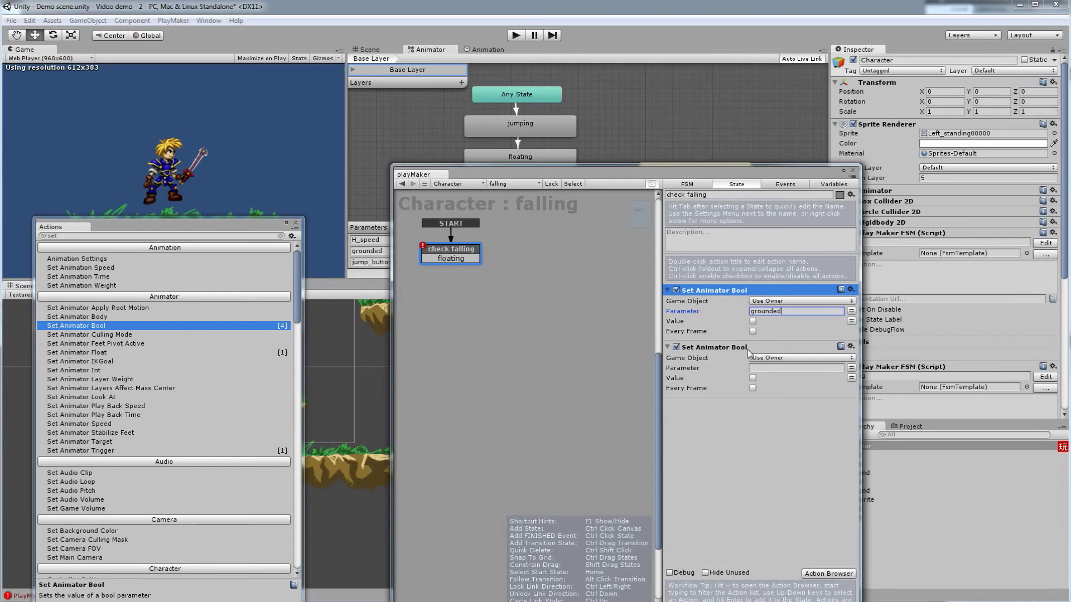
left_click(754, 321)
left_click(760, 367)
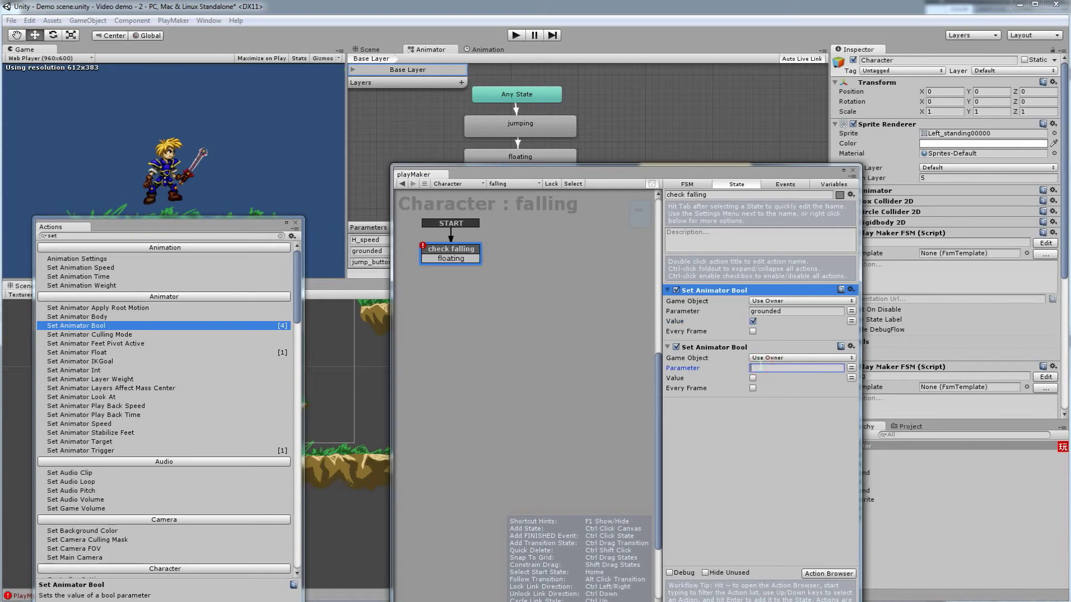
type("floating")
left_click(738, 441)
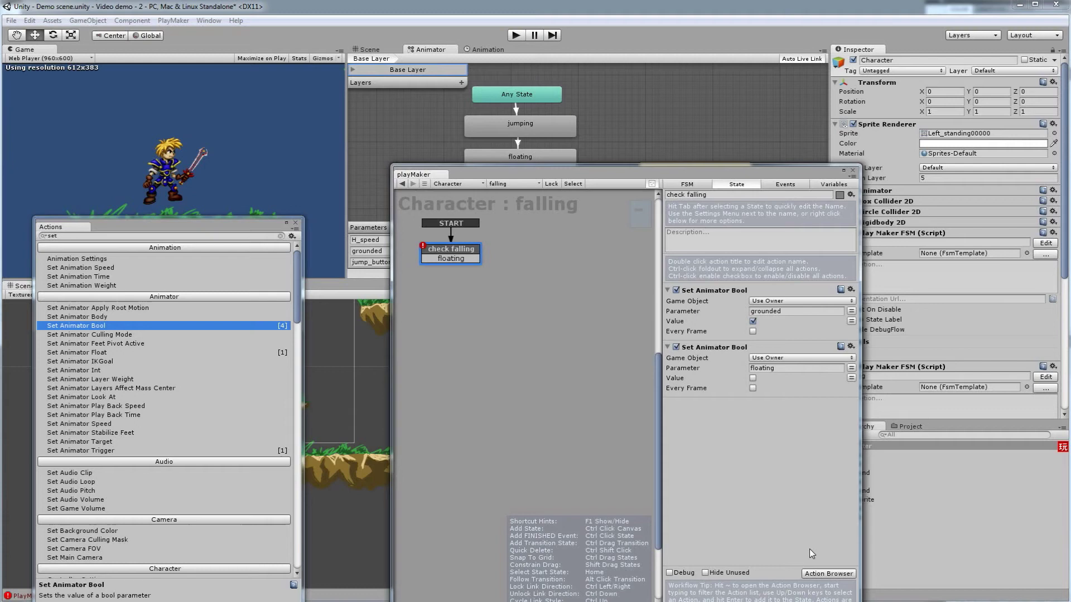
Step: Search the actions for coll and add a Collision 2d Event to the check falling state
left_click(88, 236)
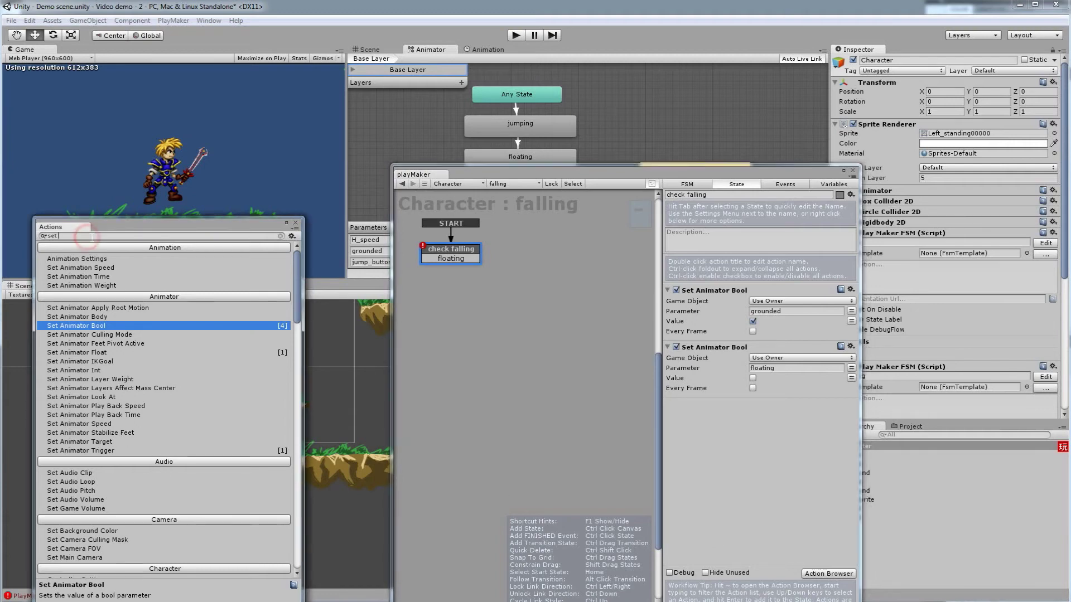
key("BackSpace")
key("BackSpace")
key("BackSpace")
type("coll")
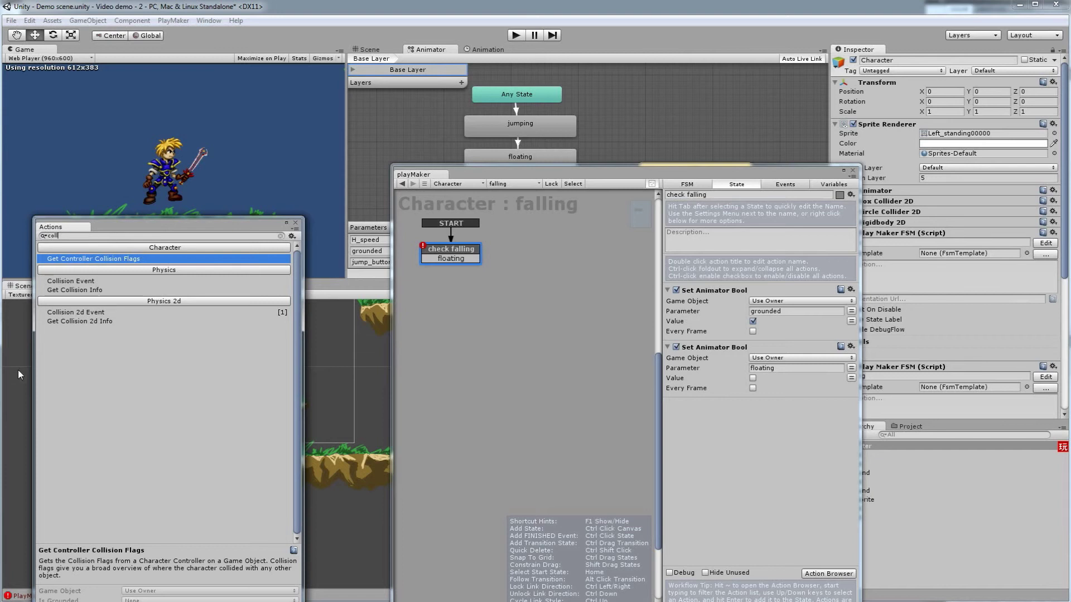
left_click(96, 313)
double_click(96, 313)
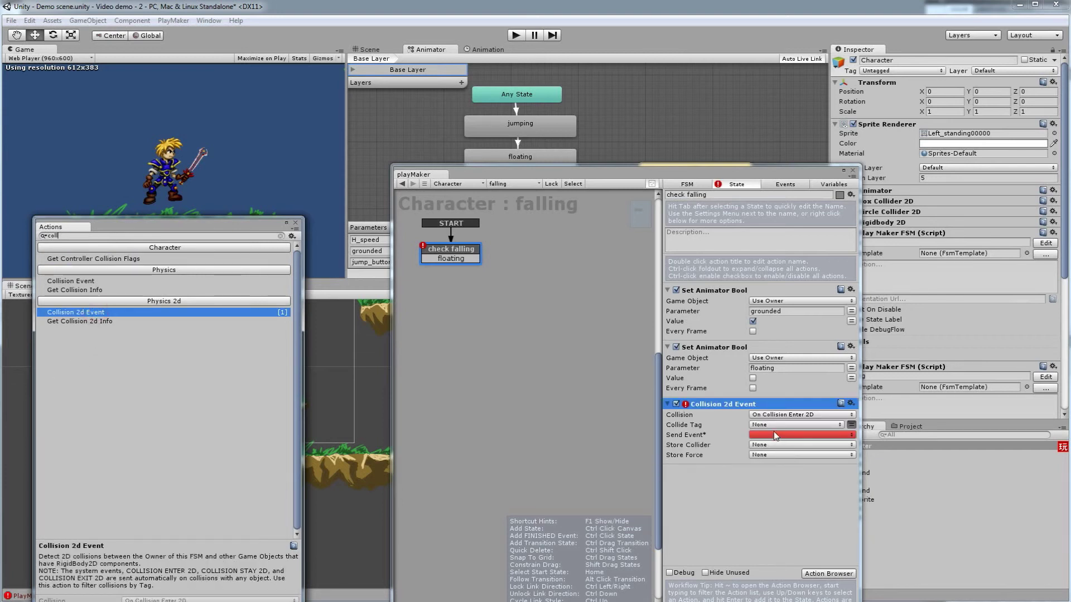
Step: Configure the Collision 2d Event to use On Collision Exit 2D with the collide tag ground and send the floating event
left_click(775, 415)
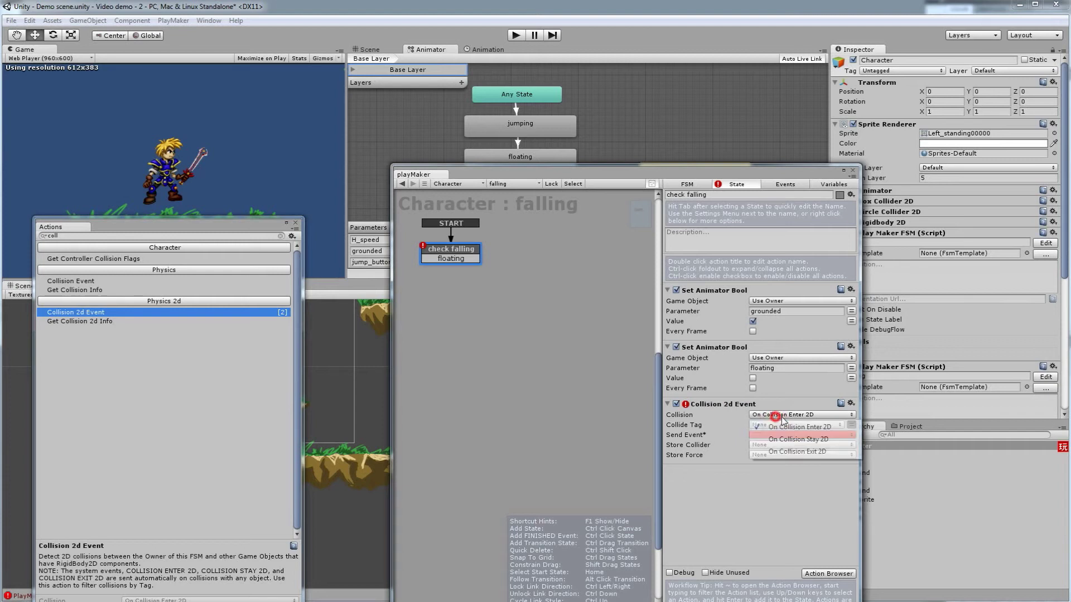
left_click(793, 453)
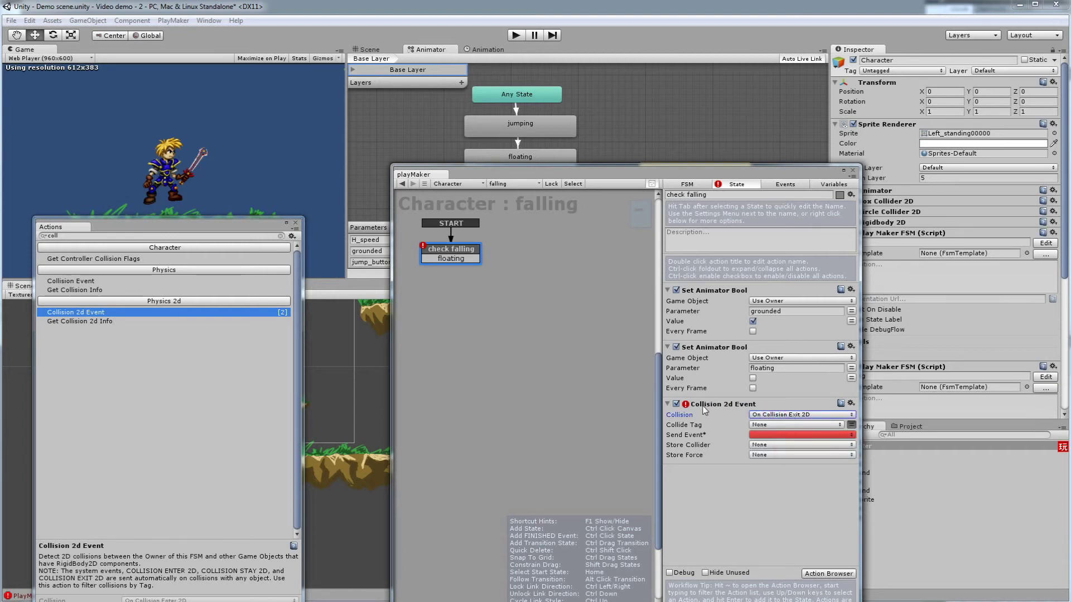
left_click(772, 425)
left_click(837, 425)
left_click(837, 425)
left_click(788, 524)
left_click(754, 436)
left_click(769, 459)
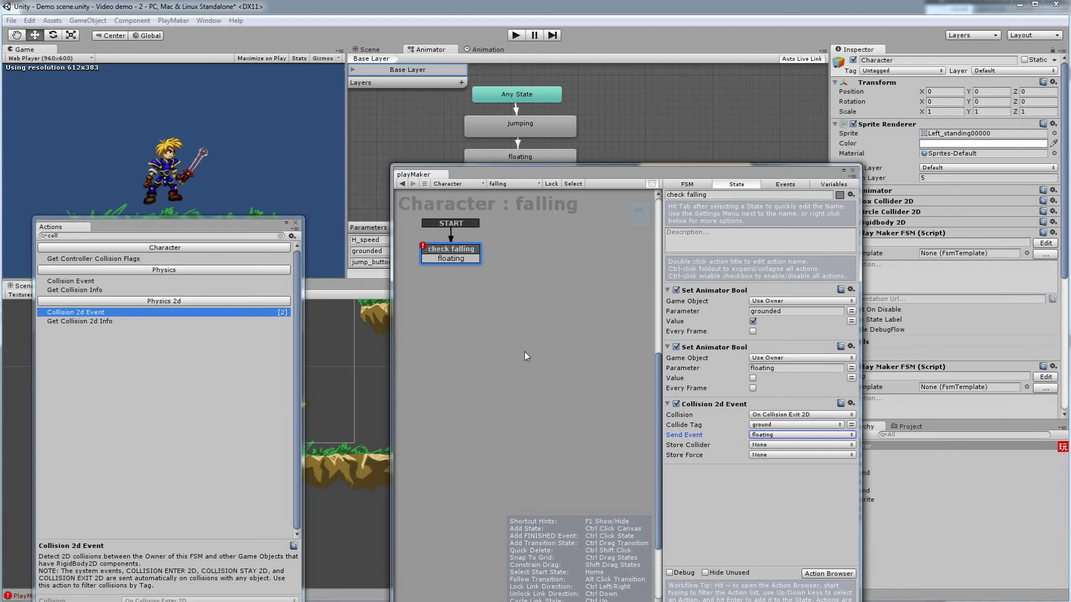
Step: Duplicate the check falling state without replacing the start state, and place the copy beside the original
right_click(524, 247)
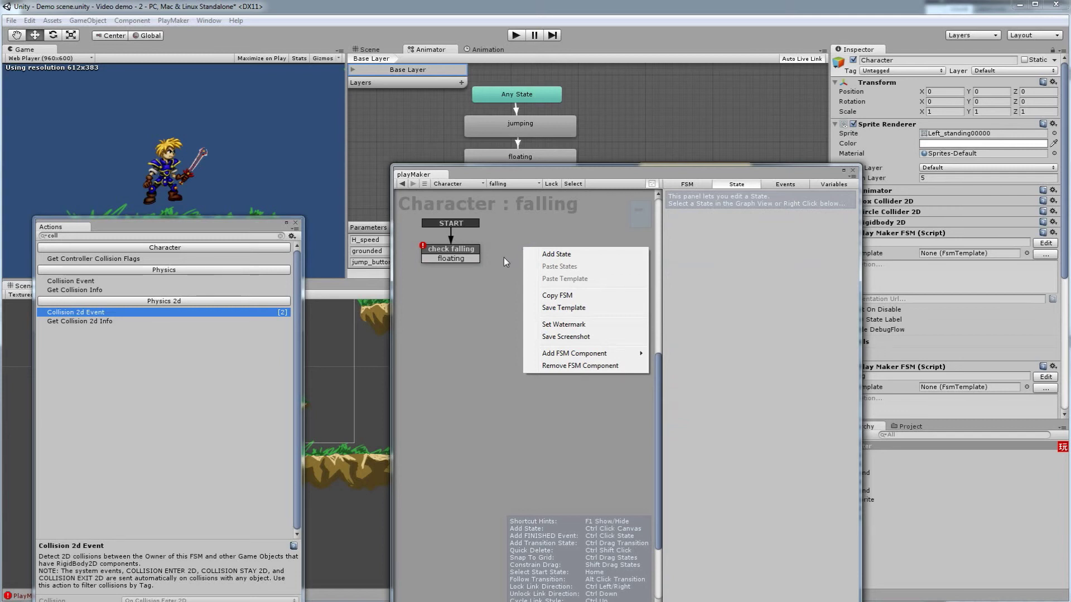
left_click(499, 248)
left_click(469, 255)
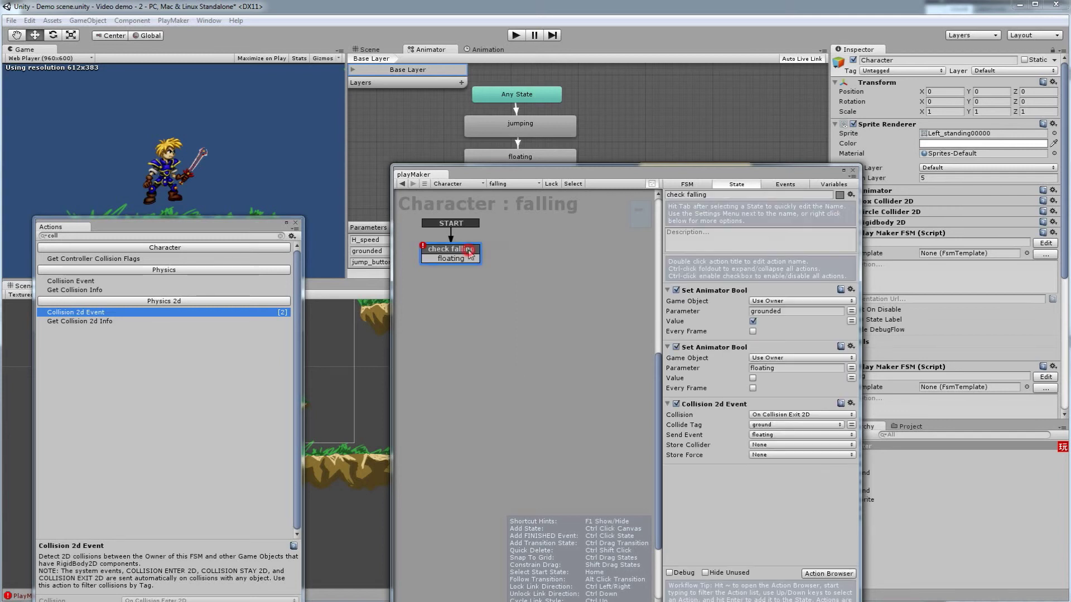
left_click(534, 250)
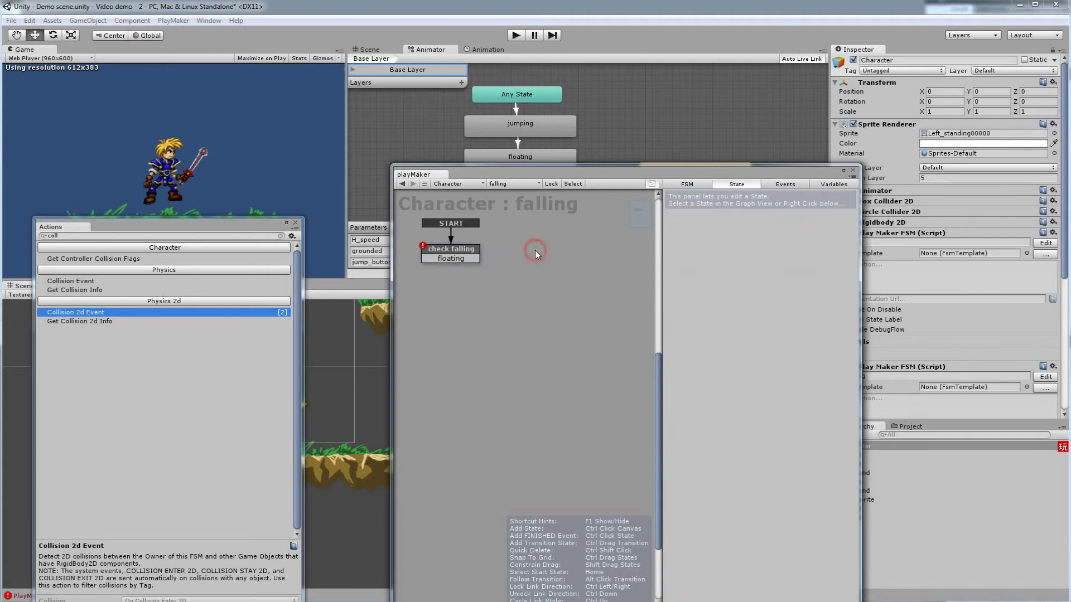
key("ctrl+v")
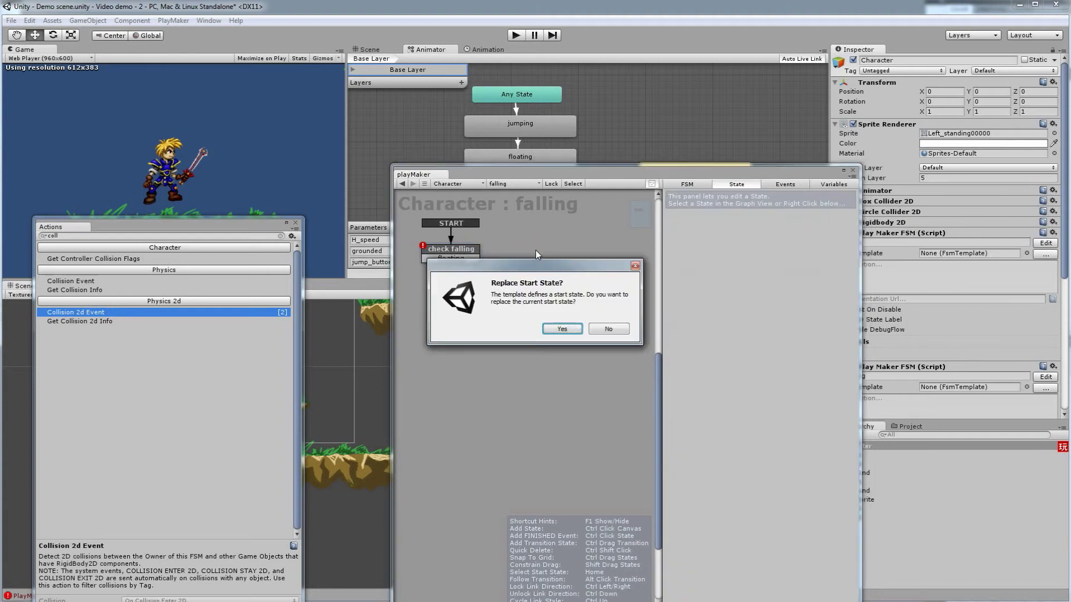
left_click(608, 329)
left_click_drag(570, 402, 561, 256)
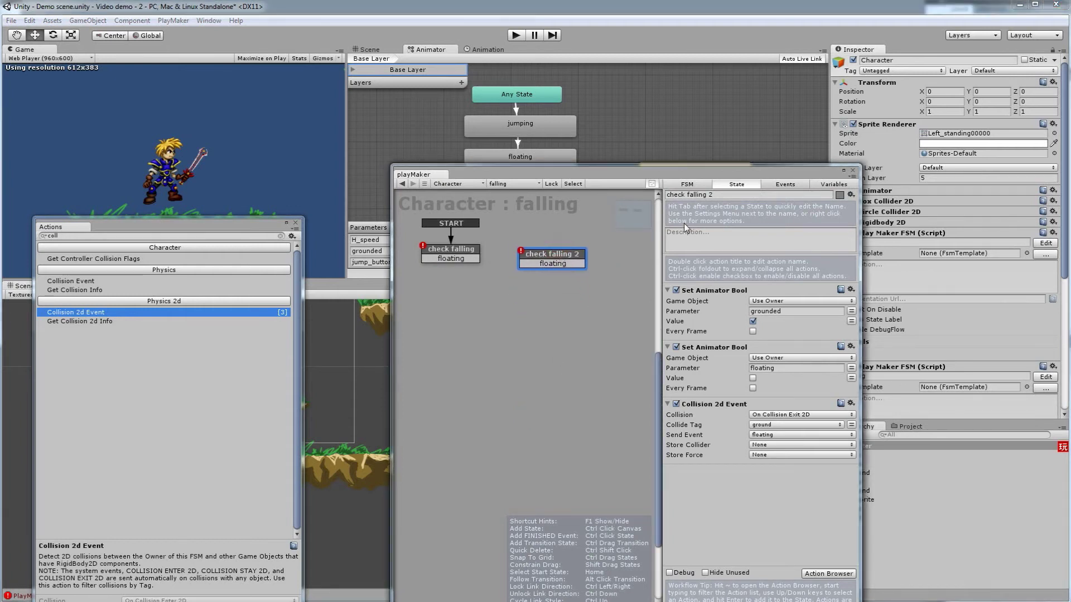
Step: Rename the copied state as check landing, align it with check falling, and link check falling's floating transition to it
left_click(730, 194)
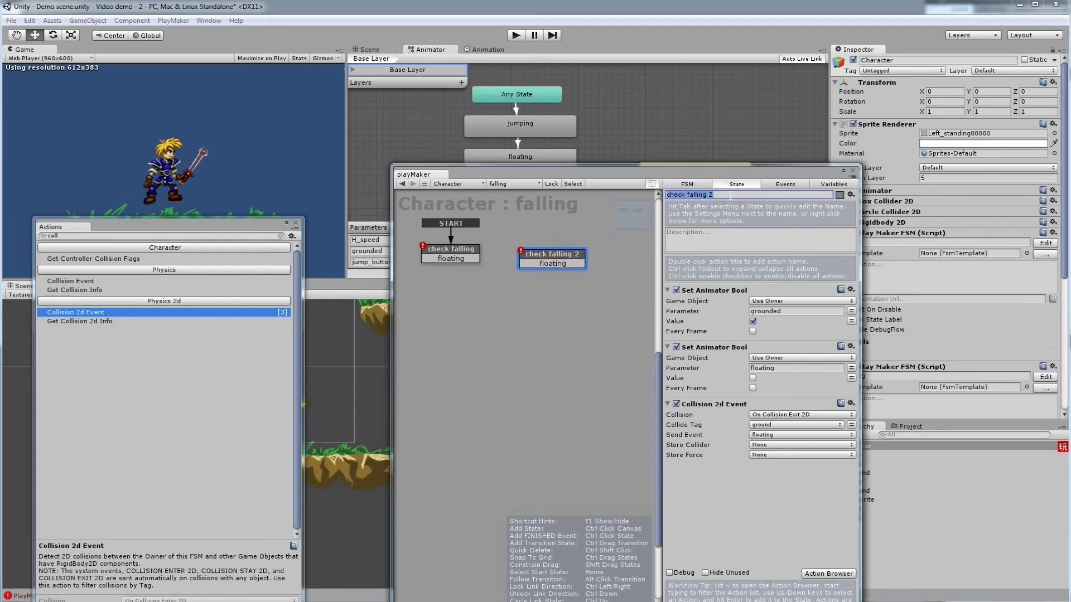
type("check landing")
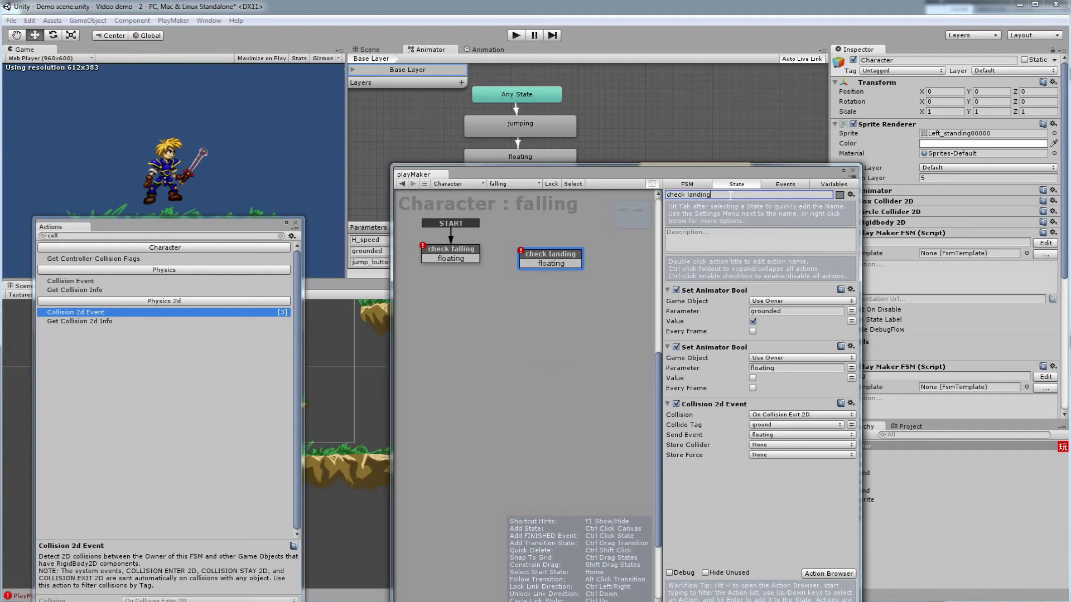
left_click_drag(543, 259, 544, 252)
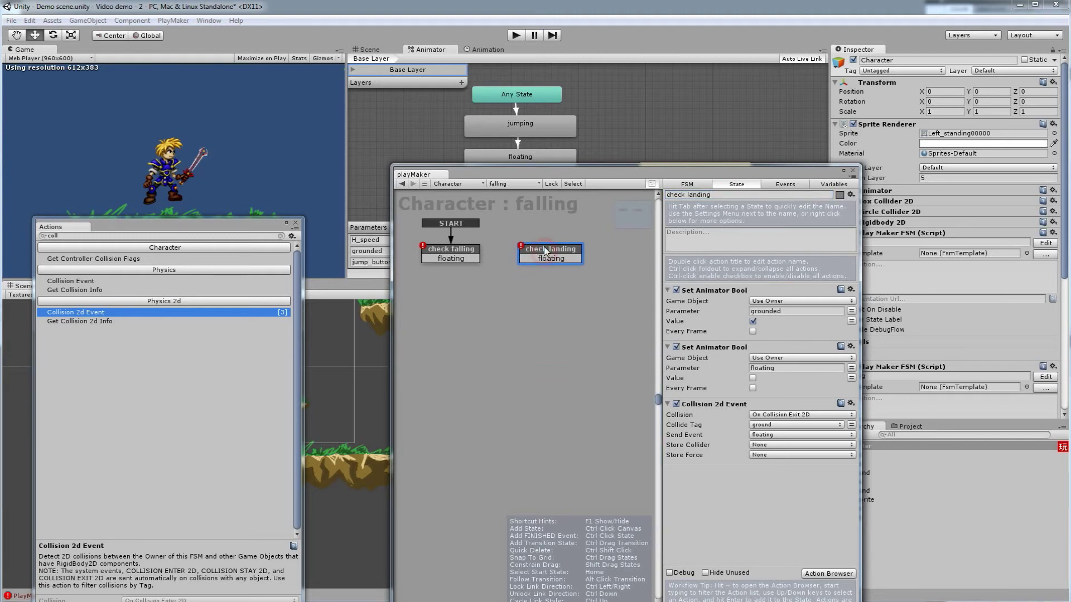
left_click_drag(471, 258, 543, 249)
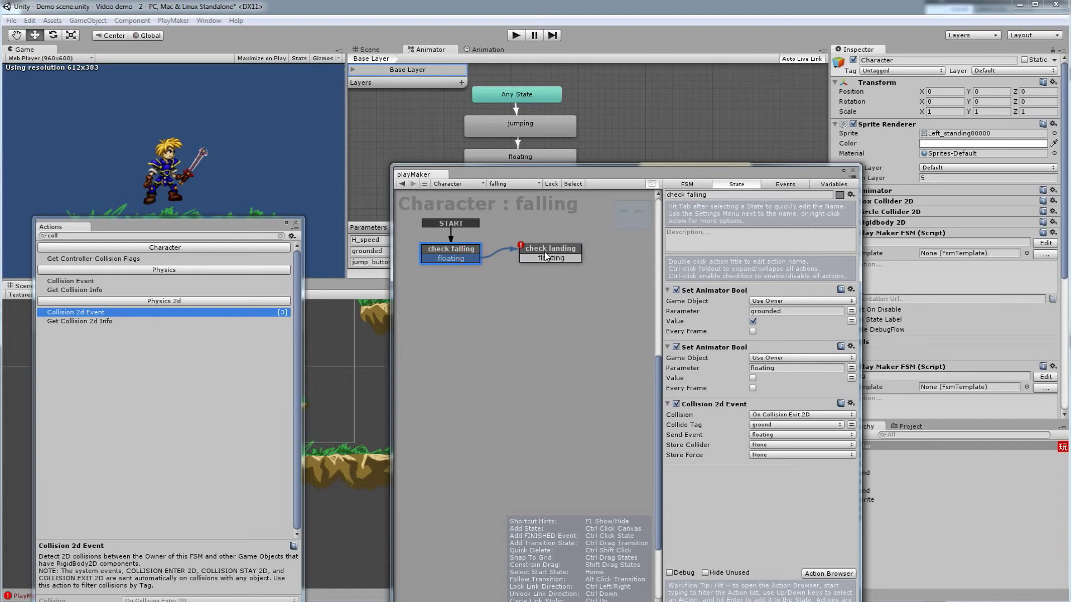
Step: Add a FINISHED transition to the check landing state and delete its floating transition
left_click(544, 259)
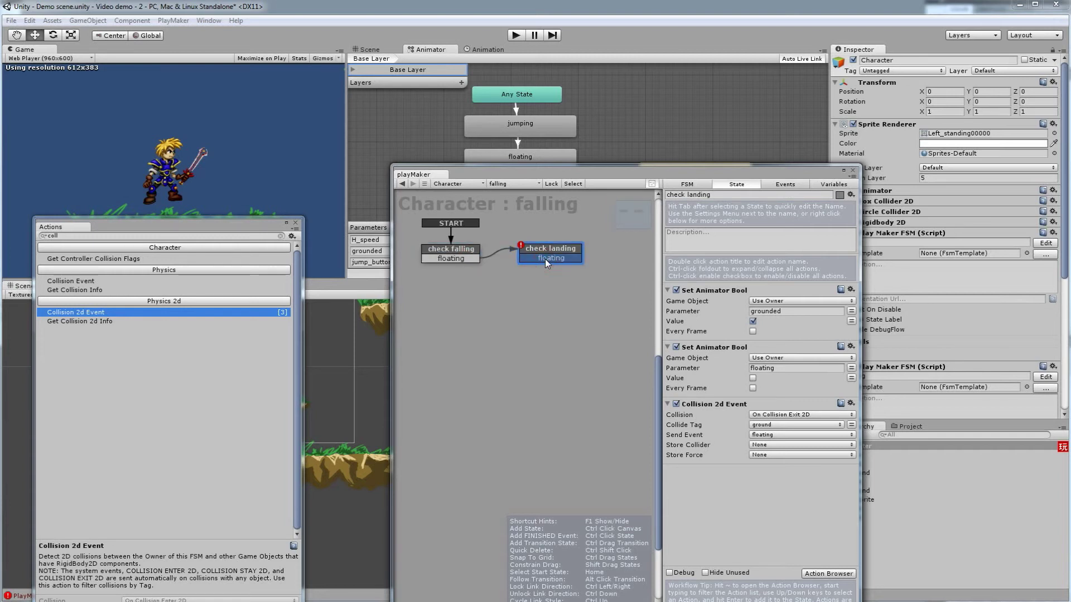
left_click(561, 249)
right_click(560, 249)
mouse_move(585, 254)
left_click(502, 254)
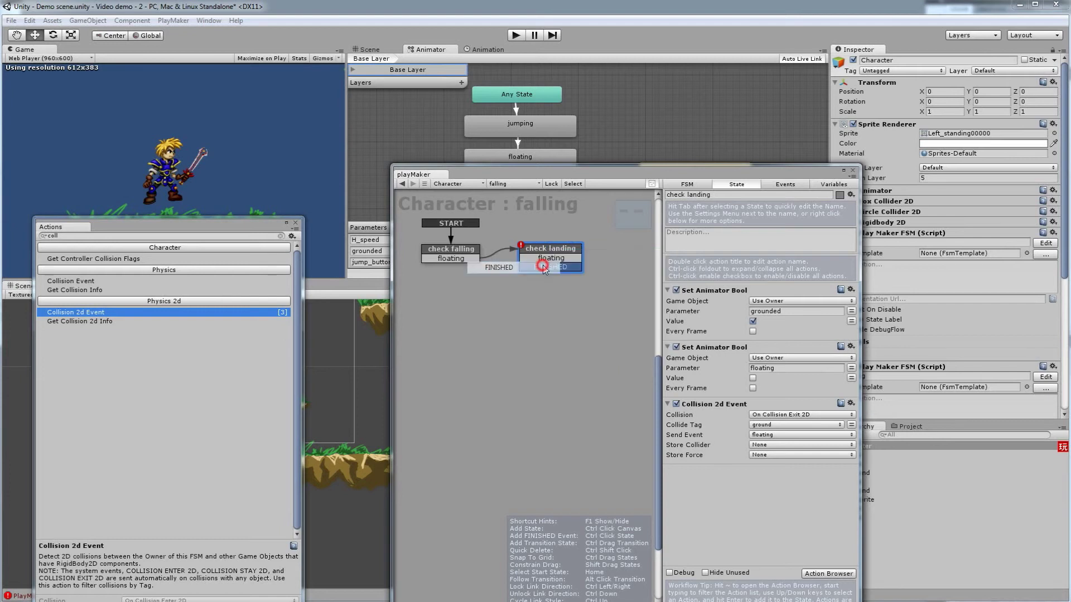
right_click(557, 258)
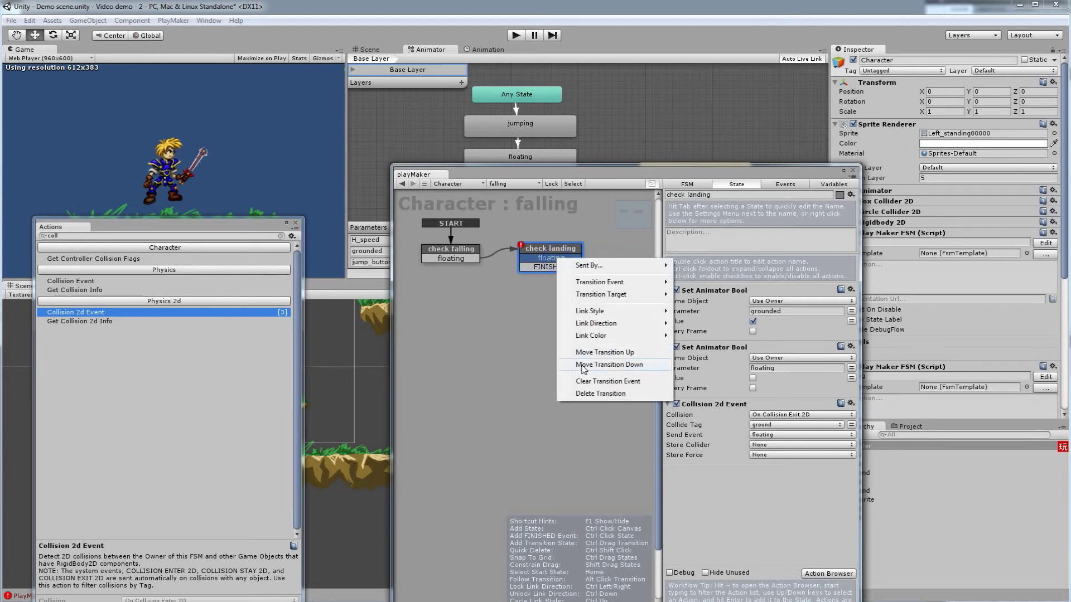
left_click(602, 394)
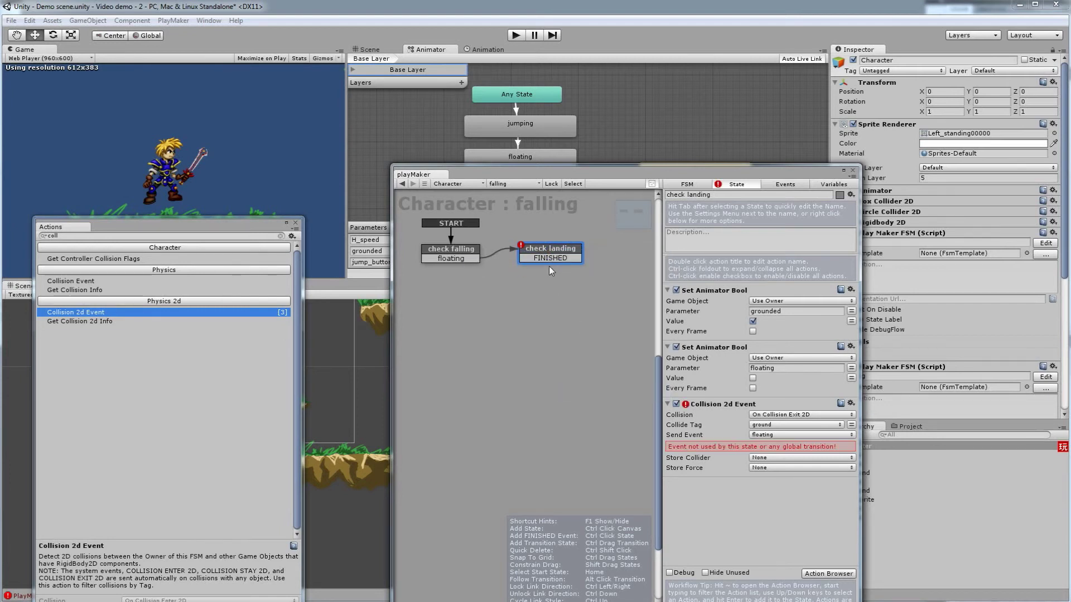
Step: Link check landing's FINISHED transition back to the check falling state, then reselect check landing
left_click_drag(538, 255, 476, 253)
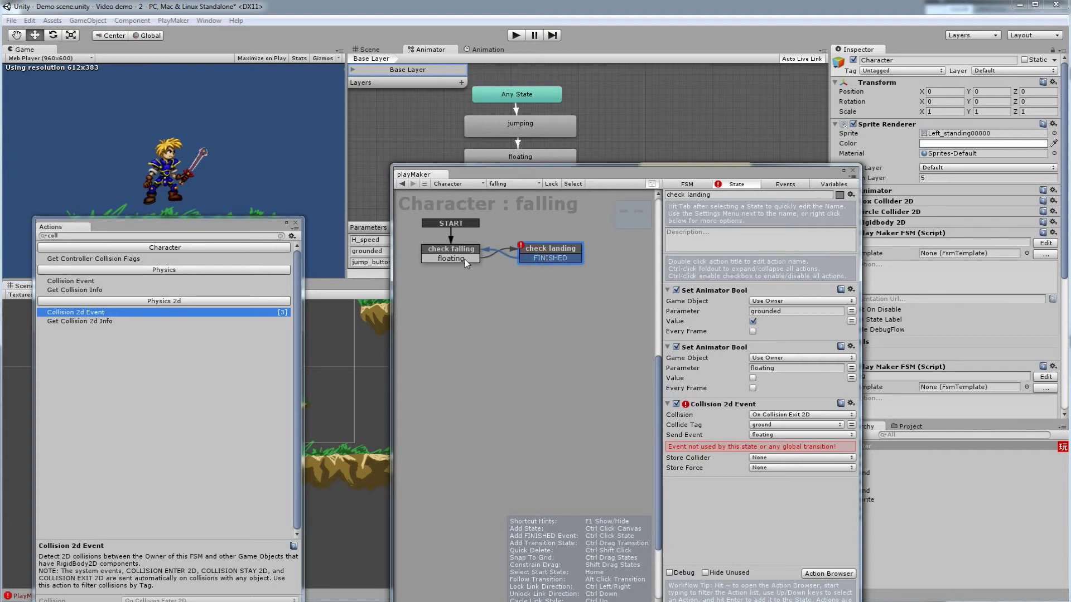
left_click(468, 251)
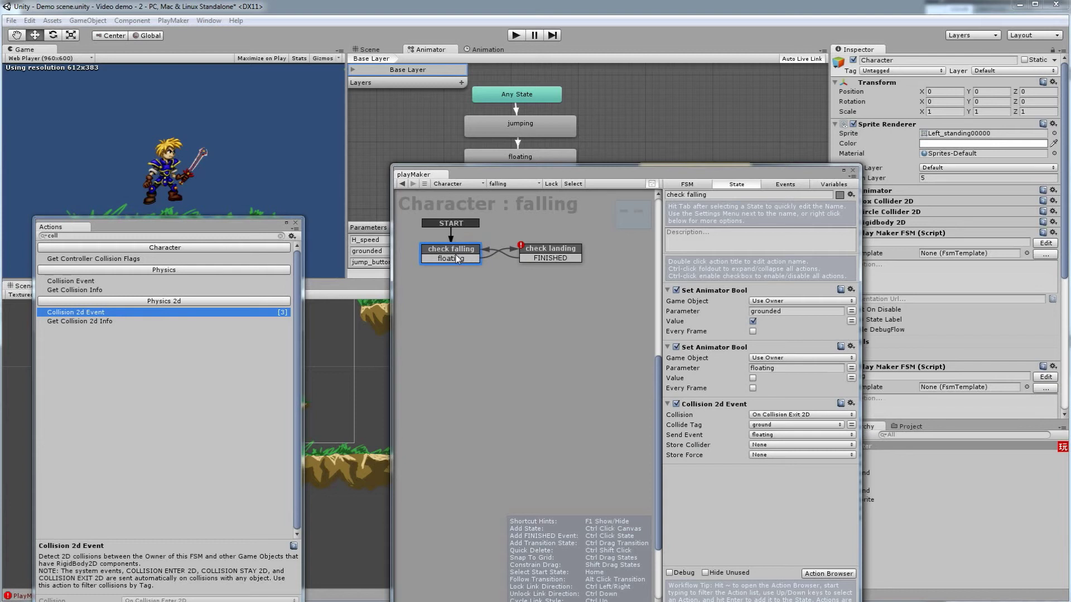
left_click(544, 254)
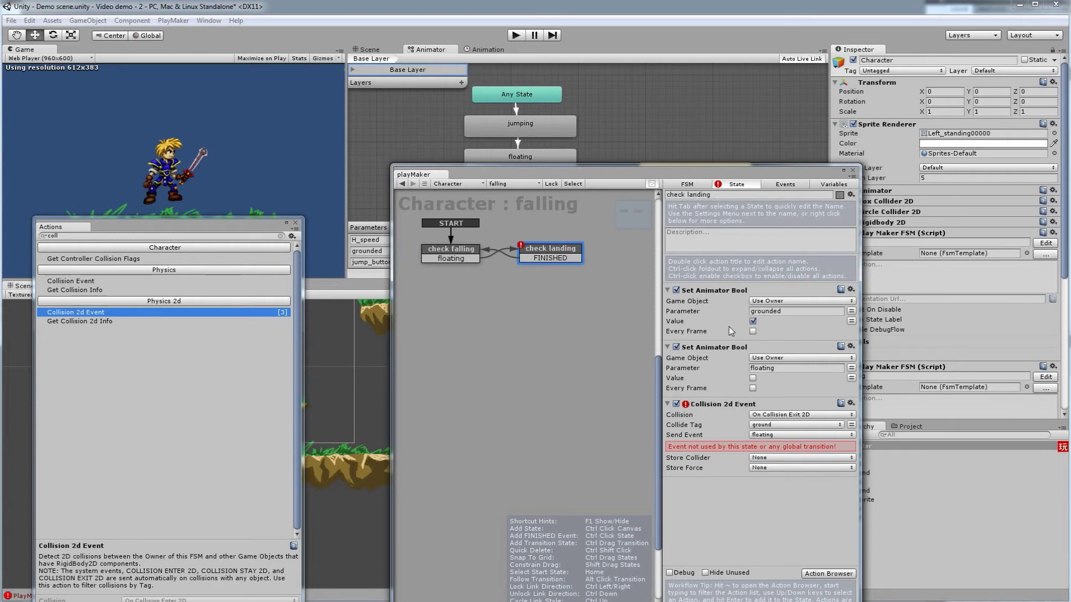
Step: In the check landing state, turn the grounded bool value off and the floating bool value on, comparing against check falling
left_click(753, 322)
left_click(753, 378)
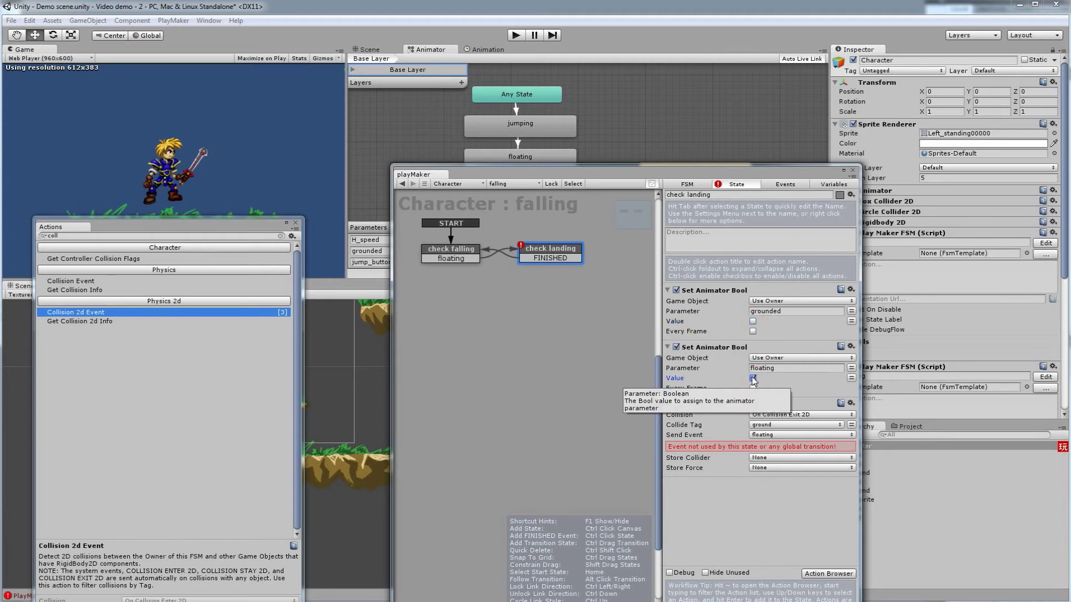
left_click(469, 246)
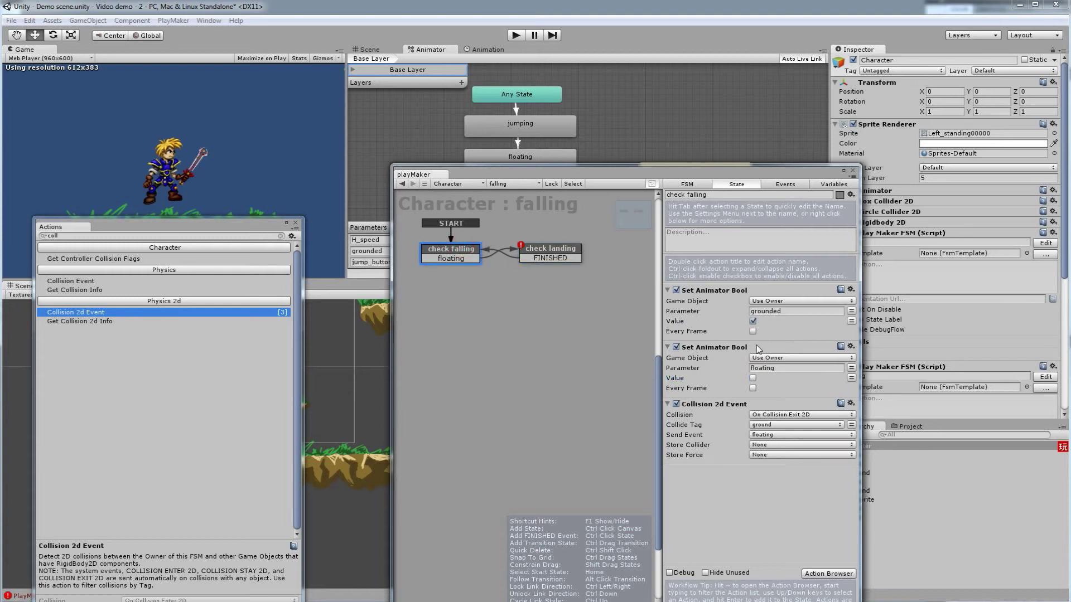
left_click(555, 253)
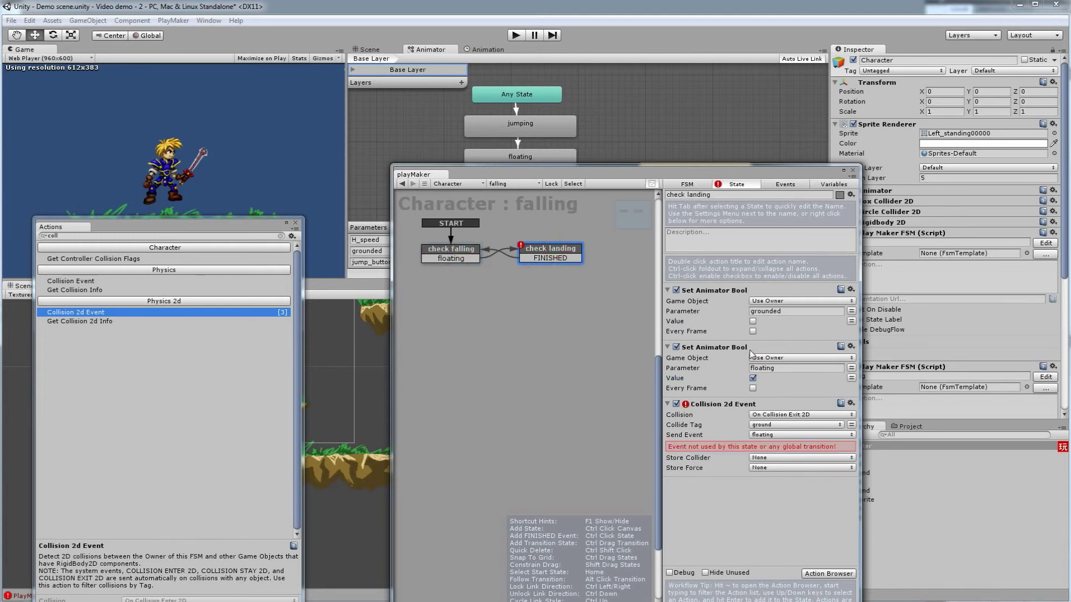
Step: Set check landing's Collision 2d Event to send FINISHED on On Collision Enter 2D, and compare it with check falling
left_click(771, 435)
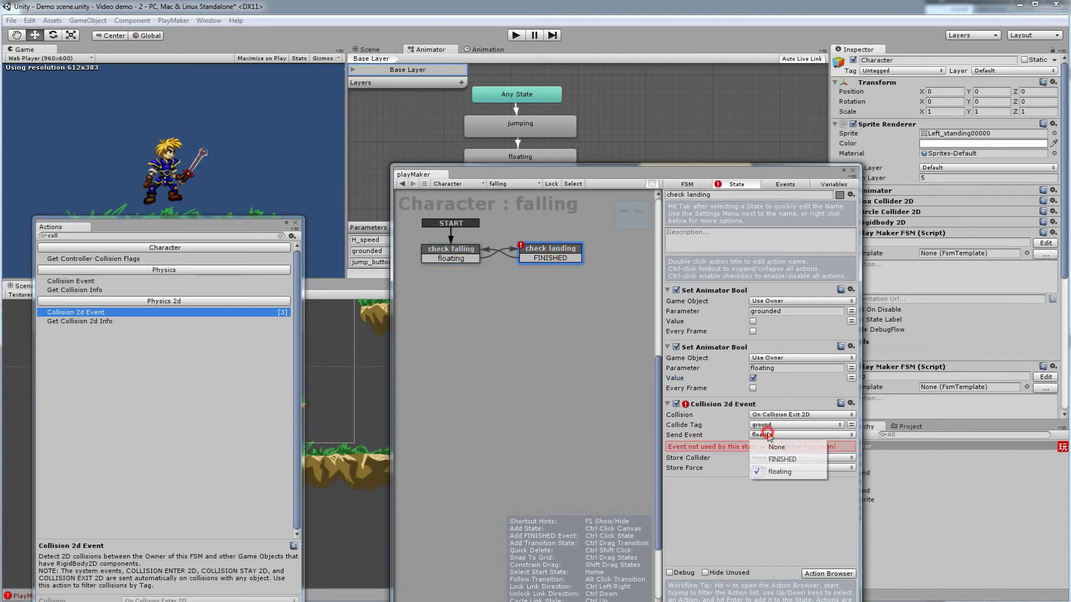
left_click(779, 460)
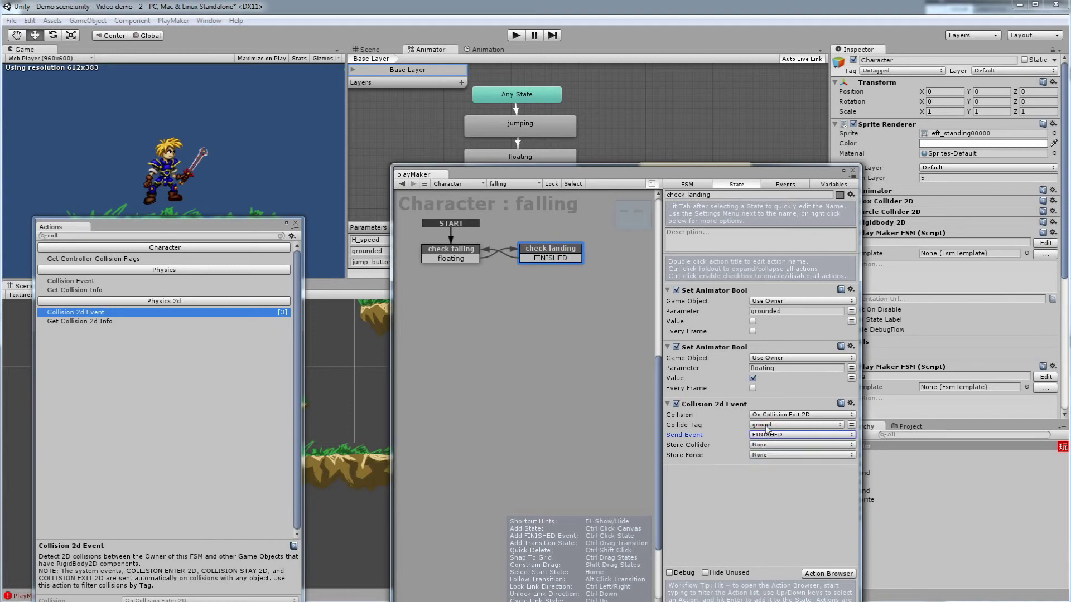
left_click(797, 416)
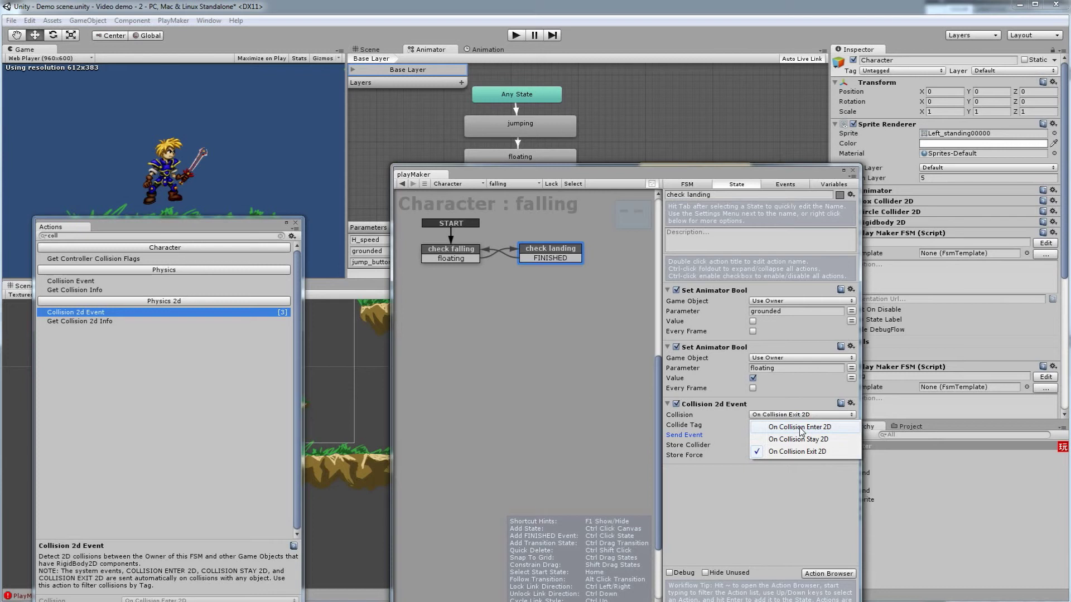
left_click(803, 428)
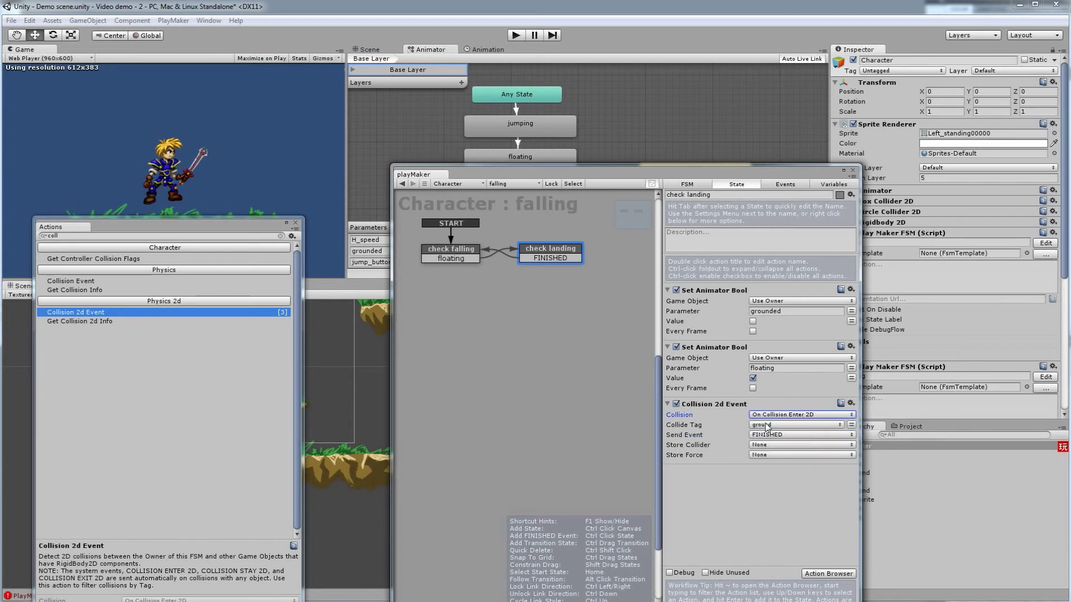
left_click(454, 258)
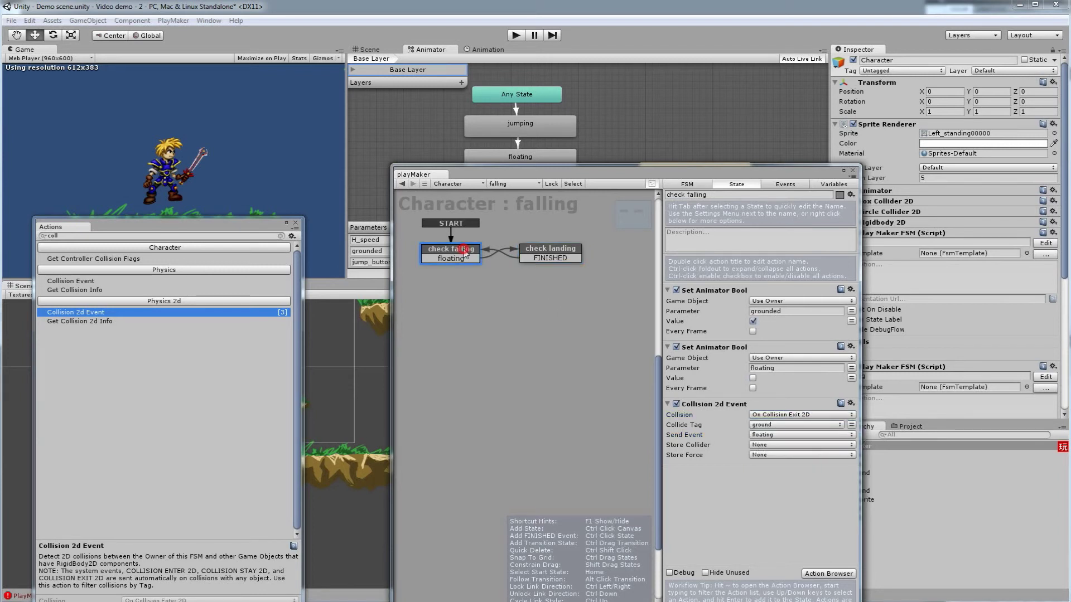
left_click(541, 252)
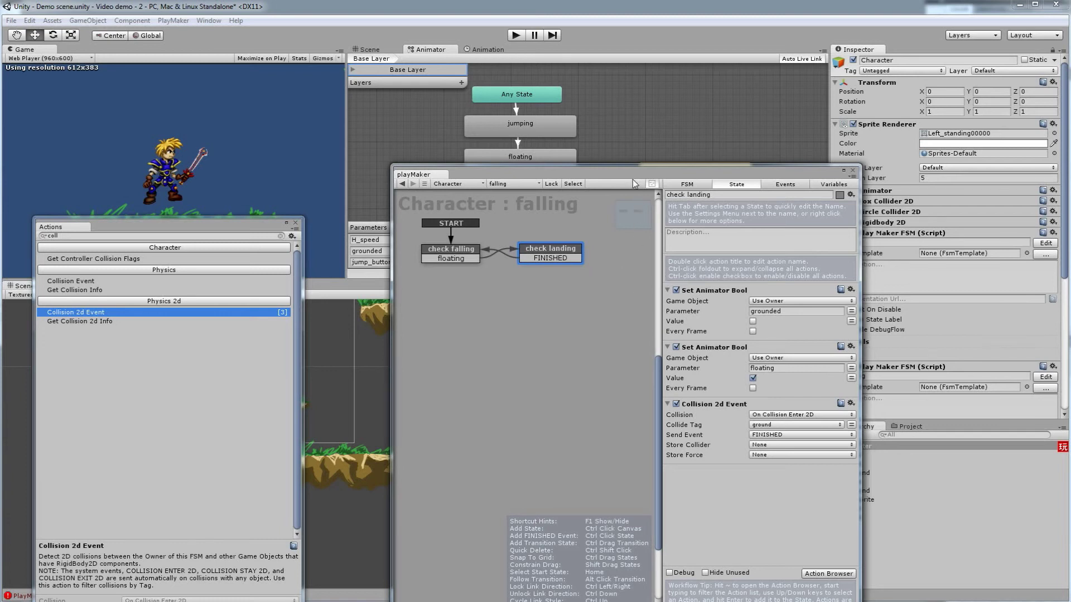
Step: Move the playMaker window clear of the Animator and add a Bool animator parameter named floating
left_click_drag(631, 172, 791, 250)
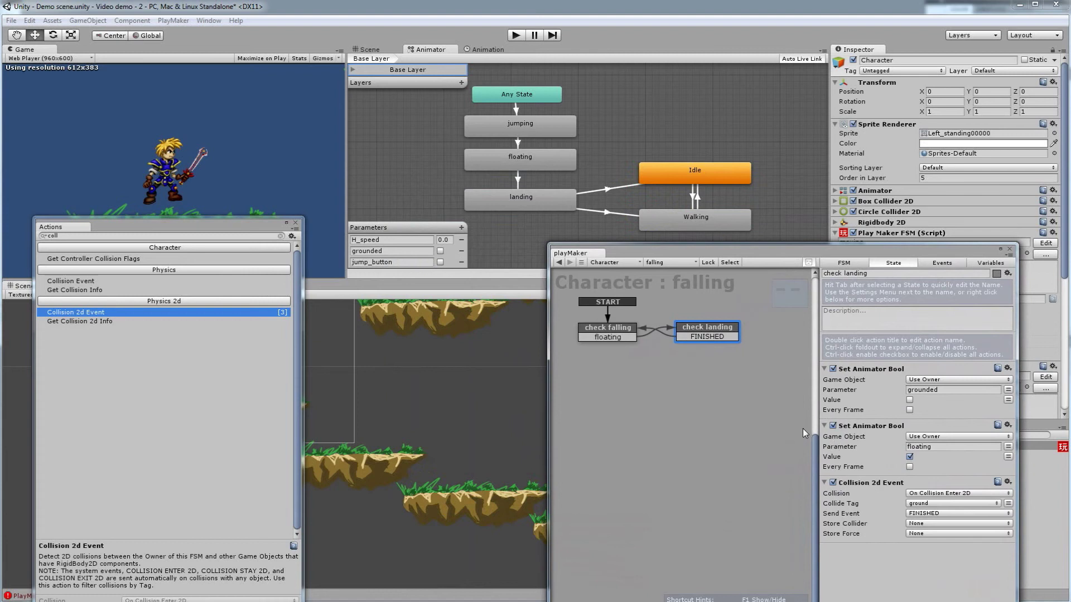
left_click_drag(619, 260, 646, 312)
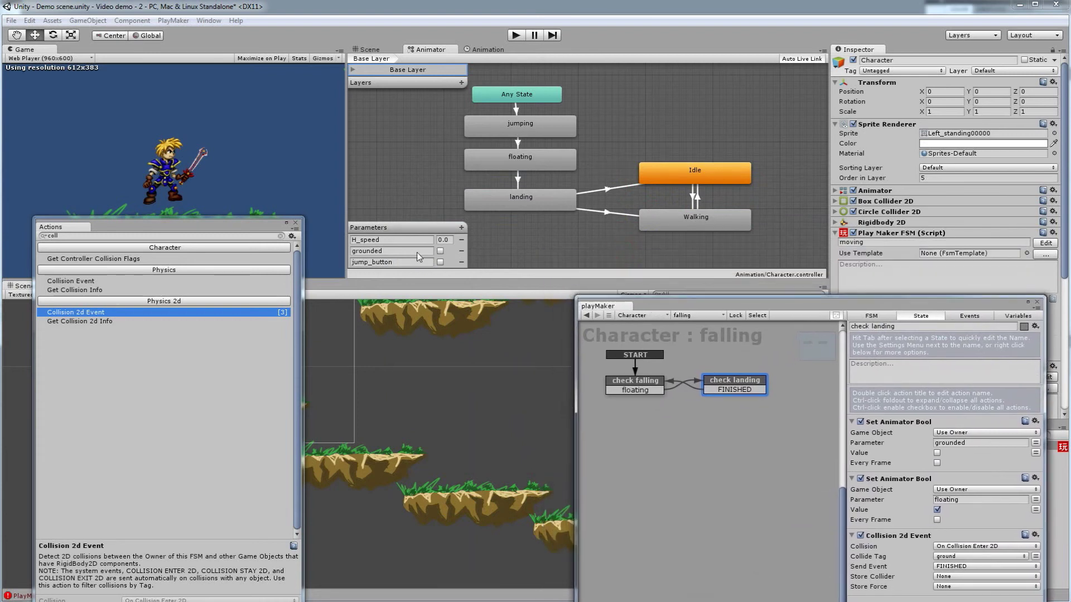
left_click(461, 227)
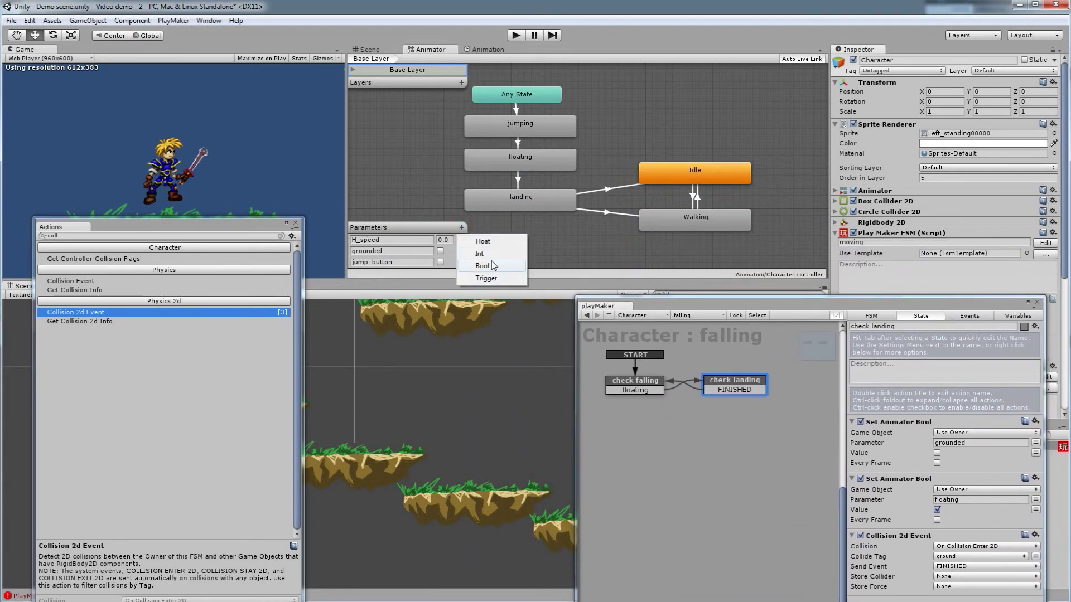
left_click(493, 267)
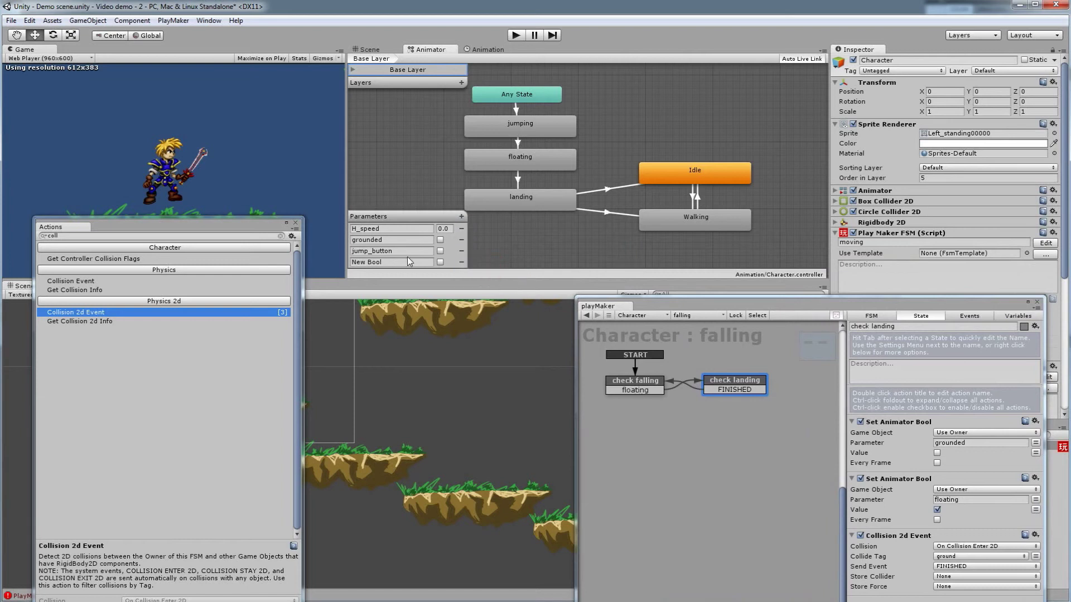
left_click(391, 262)
type("floating")
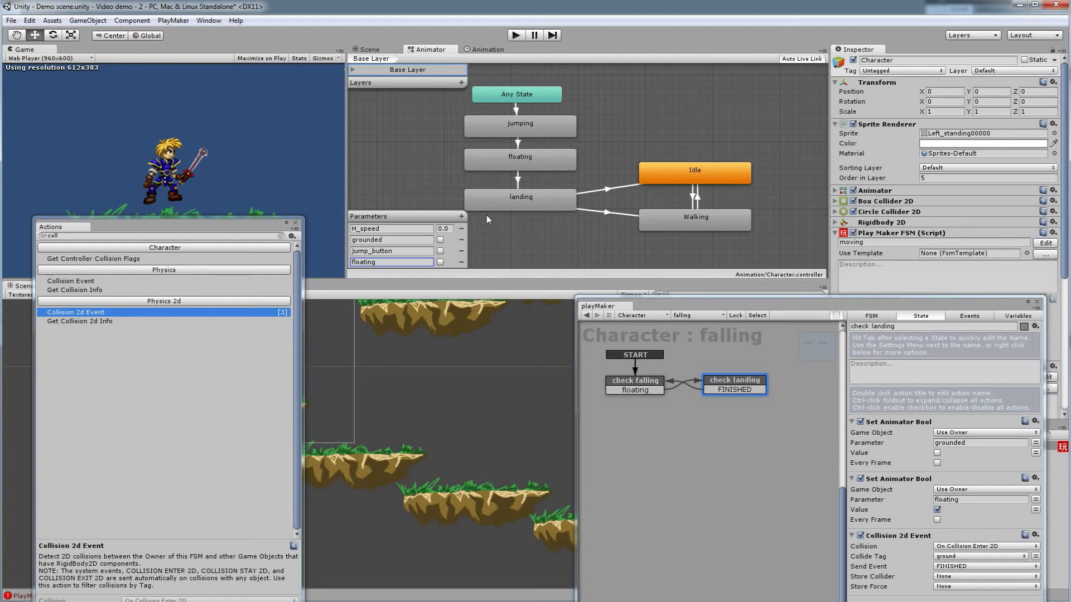
Step: Shift the jumping state aside in the Animator and make a transition from Any State directly to floating
right_click(408, 146)
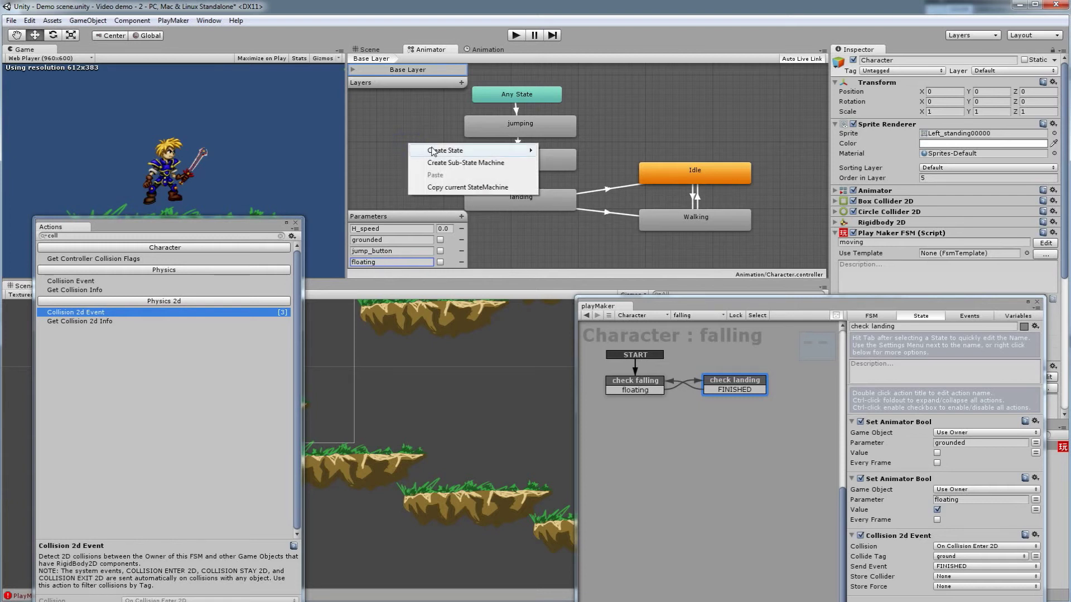
mouse_move(433, 152)
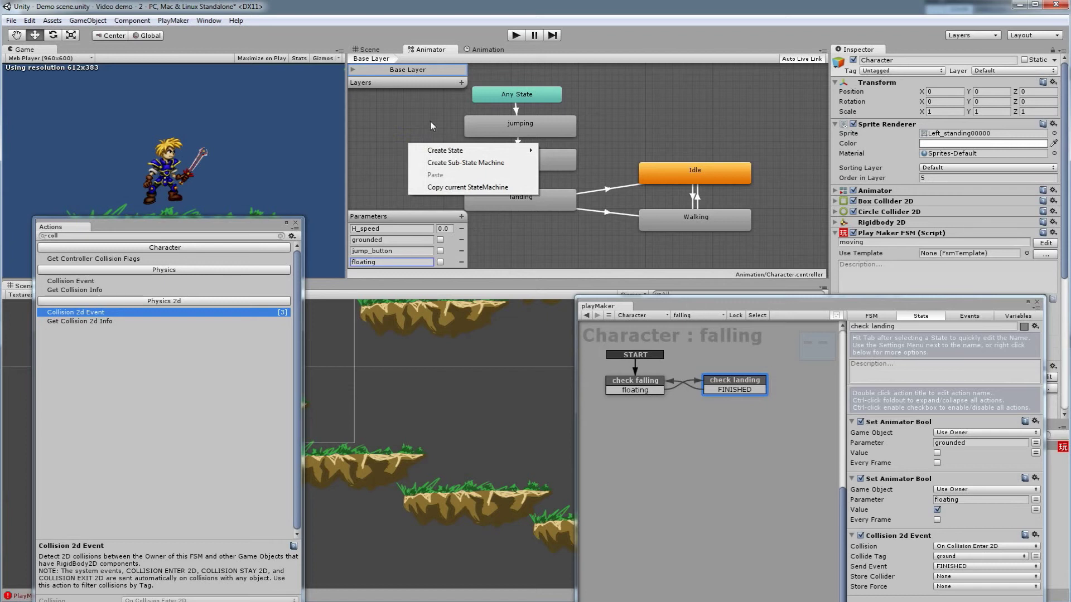
left_click(495, 124)
left_click_drag(484, 127, 412, 127)
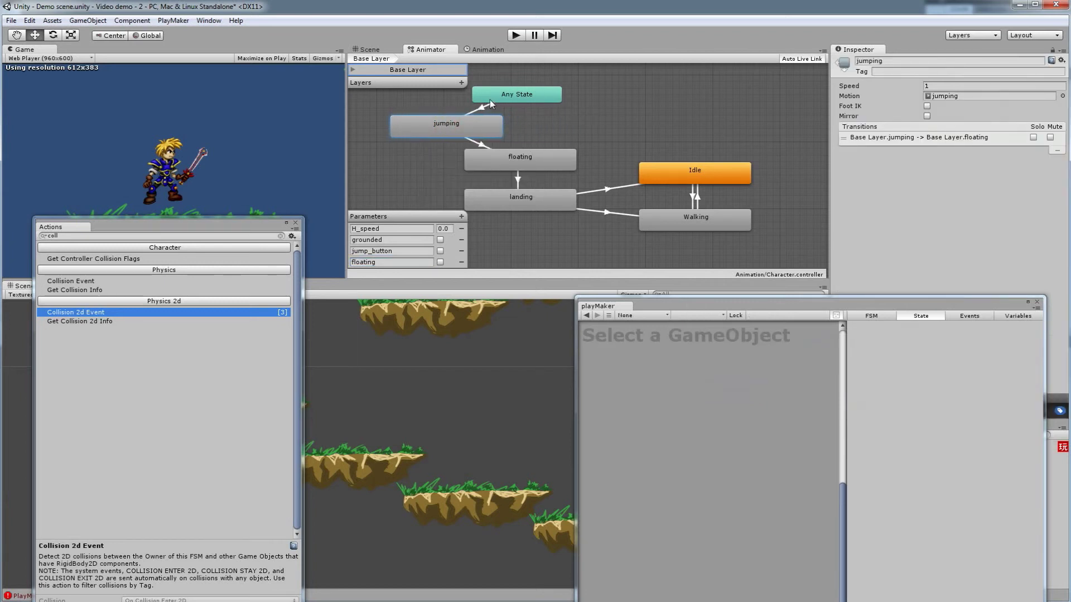
right_click(540, 95)
left_click(597, 103)
left_click(543, 155)
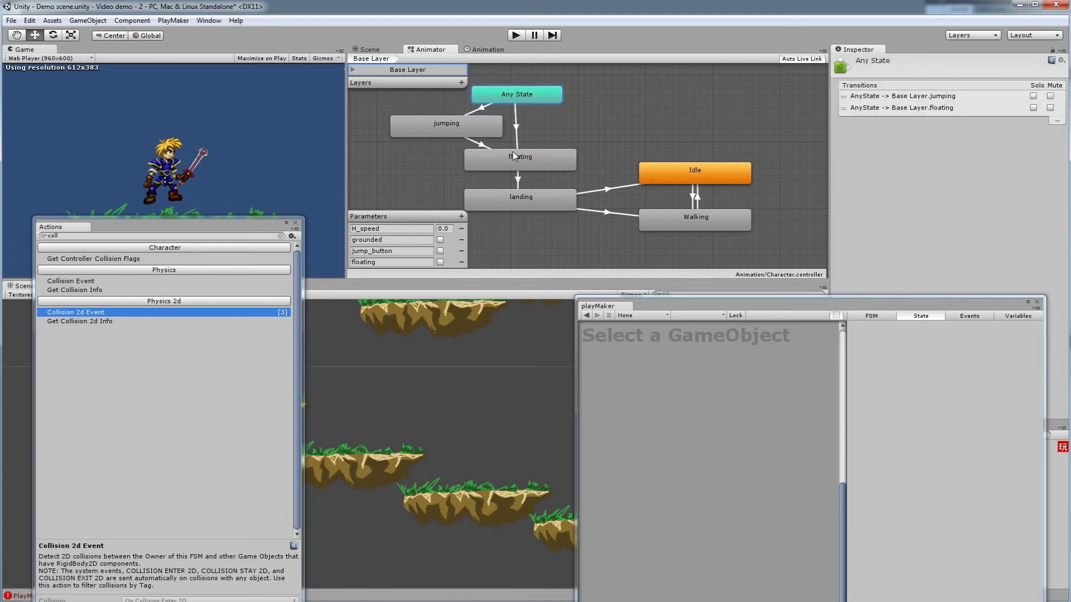
Step: Set the Any State to floating transition's condition to floating being true
left_click(518, 122)
left_click(948, 281)
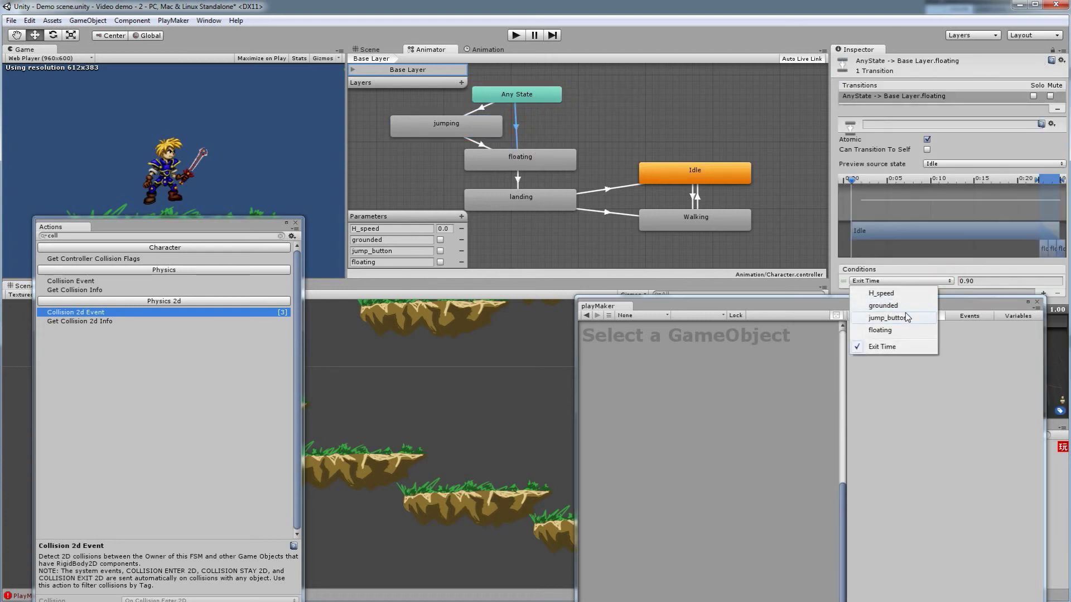
left_click(881, 329)
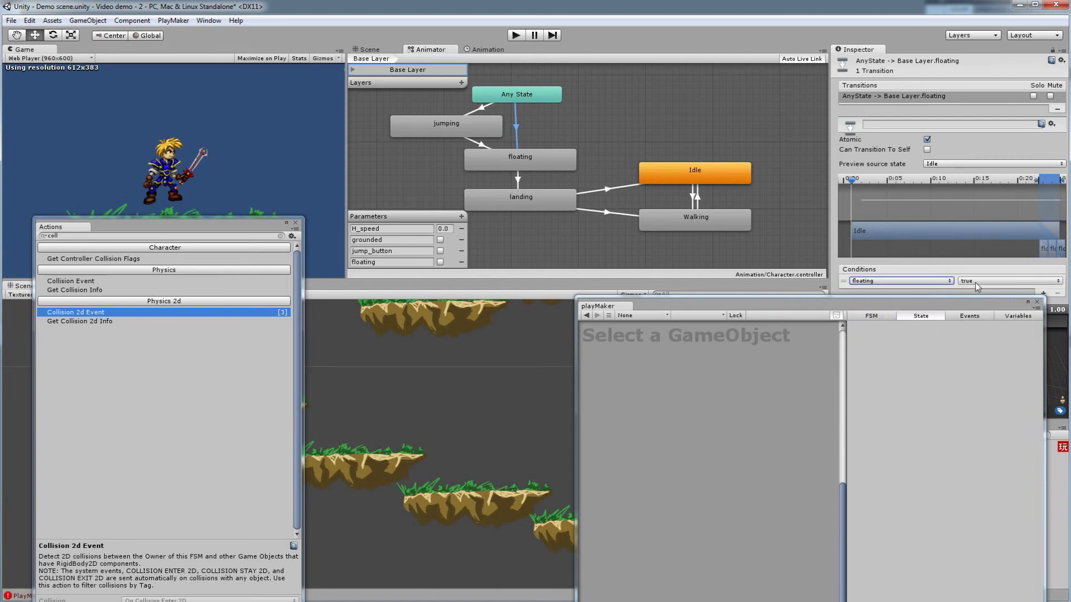
Step: Examine the conditions on the transitions among Any State, jumping and floating
left_click(483, 108)
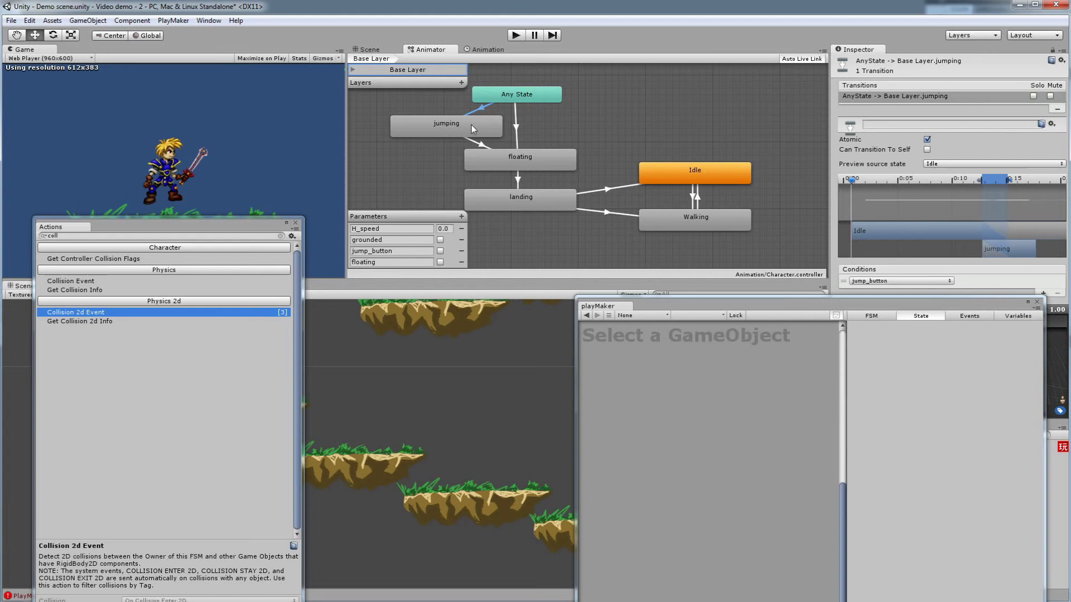
left_click(472, 126)
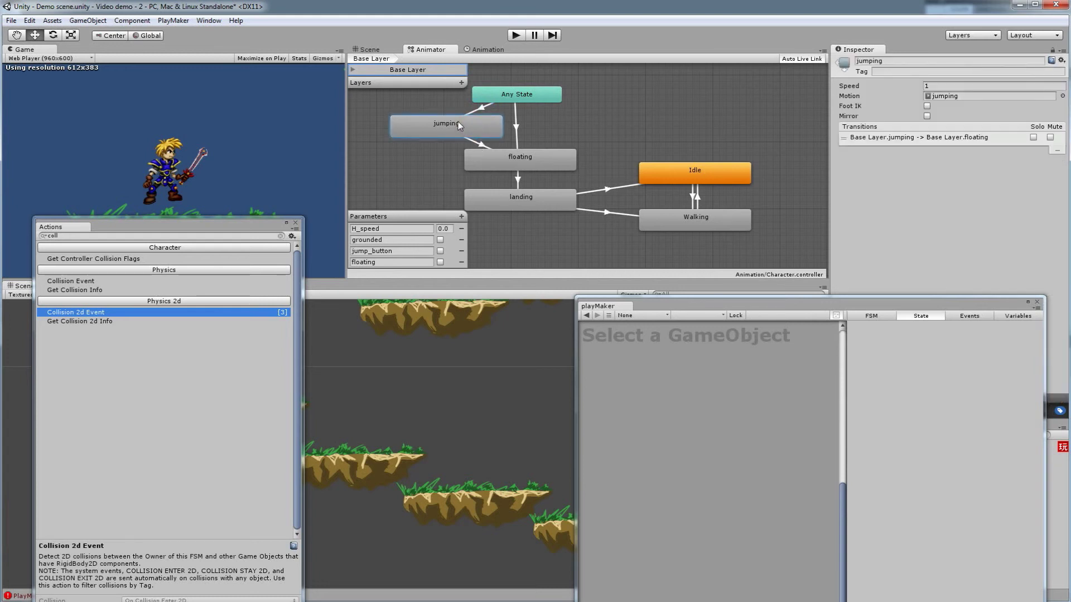
left_click(481, 144)
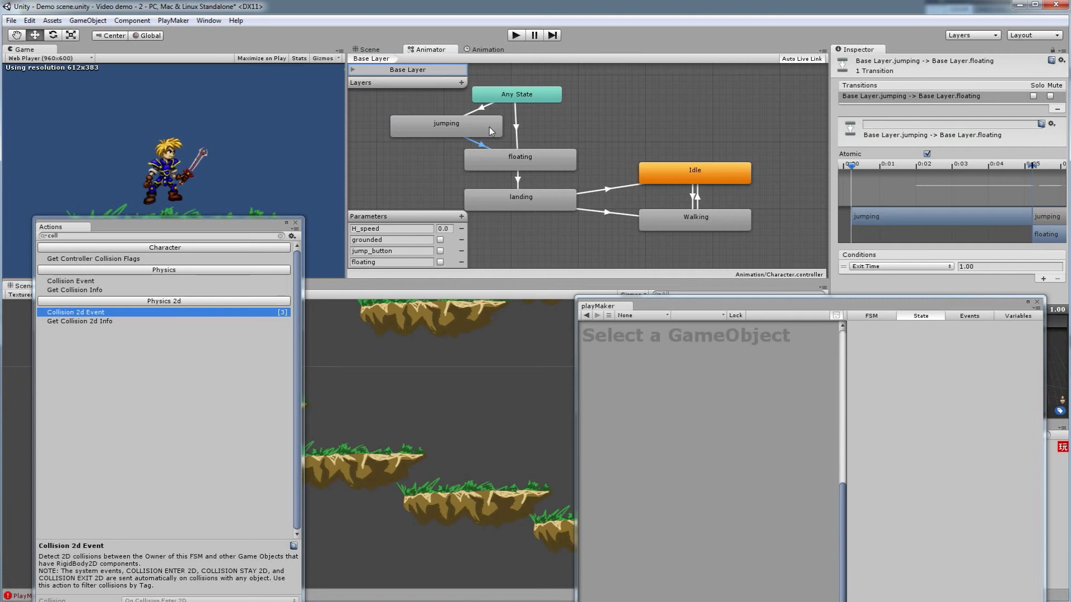
left_click(536, 156)
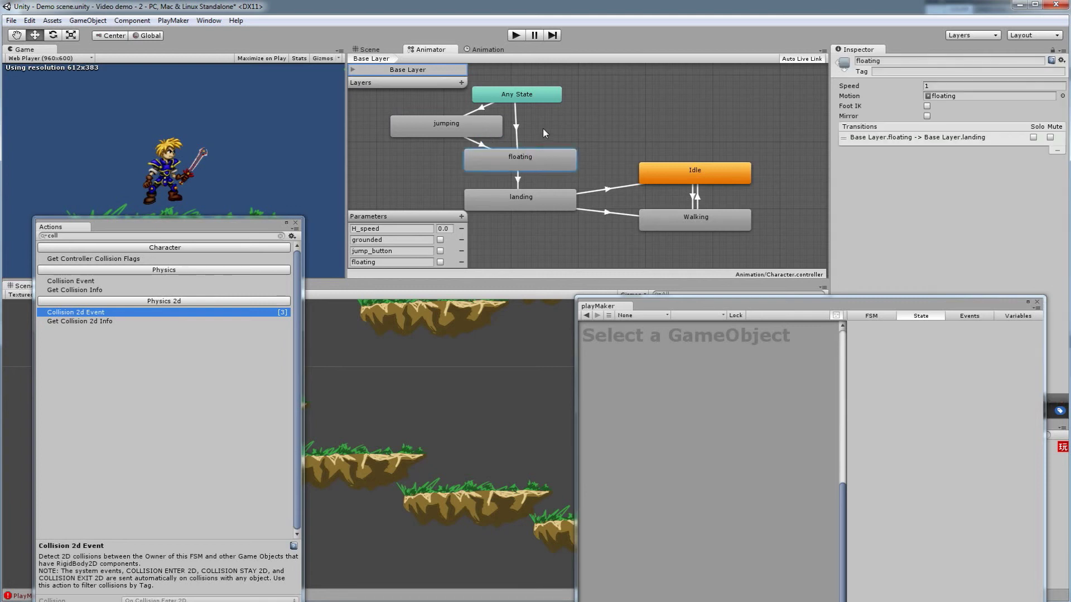
left_click(516, 120)
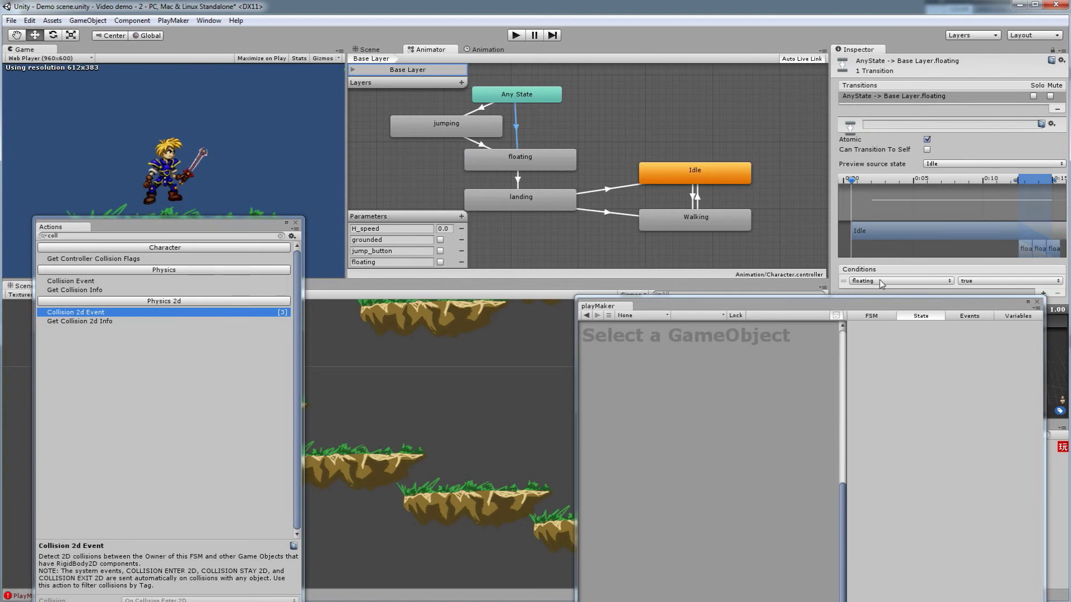
left_click(558, 162)
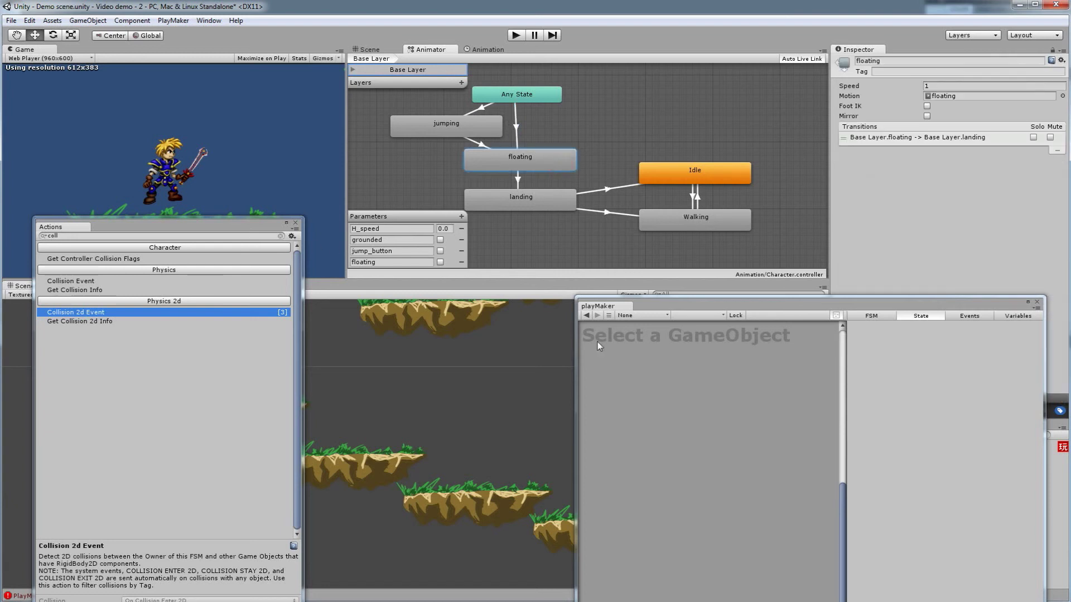
Step: Move the Actions window off the scene's character, reselect the character, and compare its check falling and check landing states
left_click_drag(238, 228, 239, 465)
left_click(221, 387)
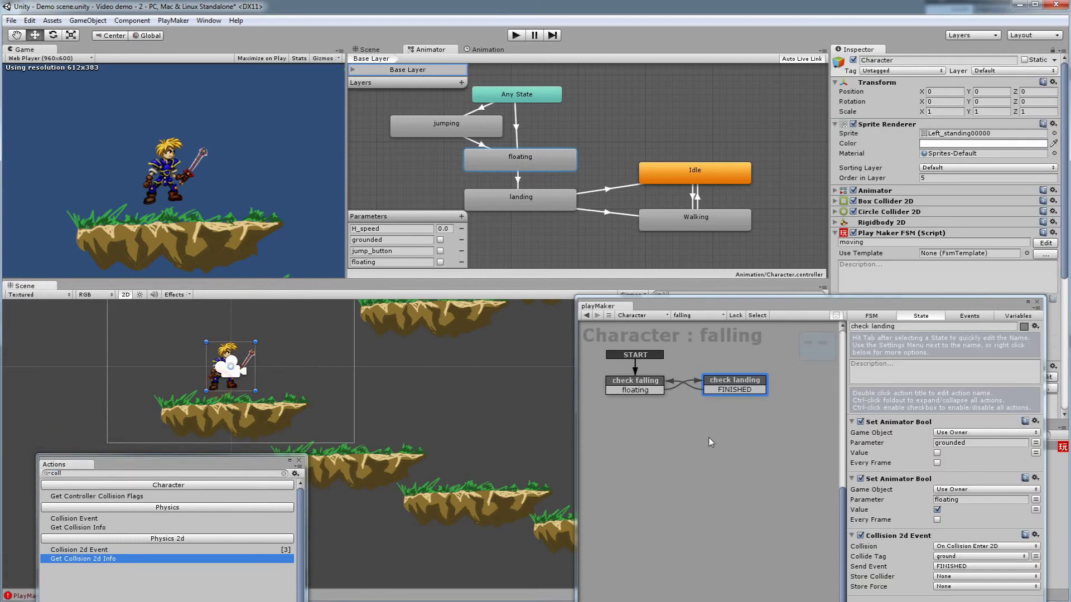
left_click(655, 383)
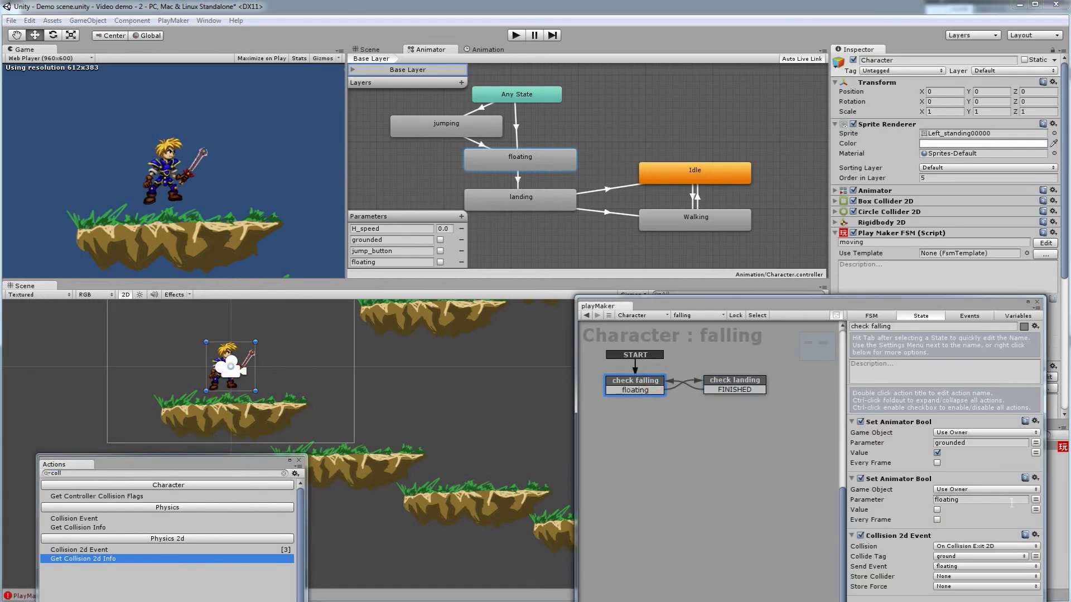
left_click(732, 384)
left_click(660, 392)
left_click(745, 388)
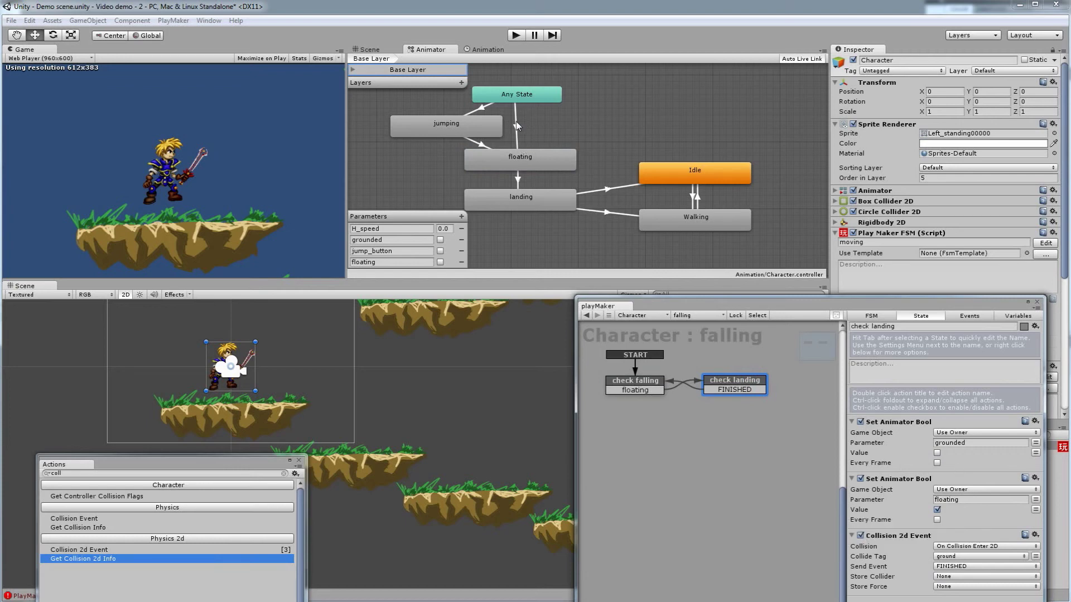
Step: Play the scene and test walking, jumping and falling between platforms while watching the animator parameters and falling FSM states
left_click(515, 35)
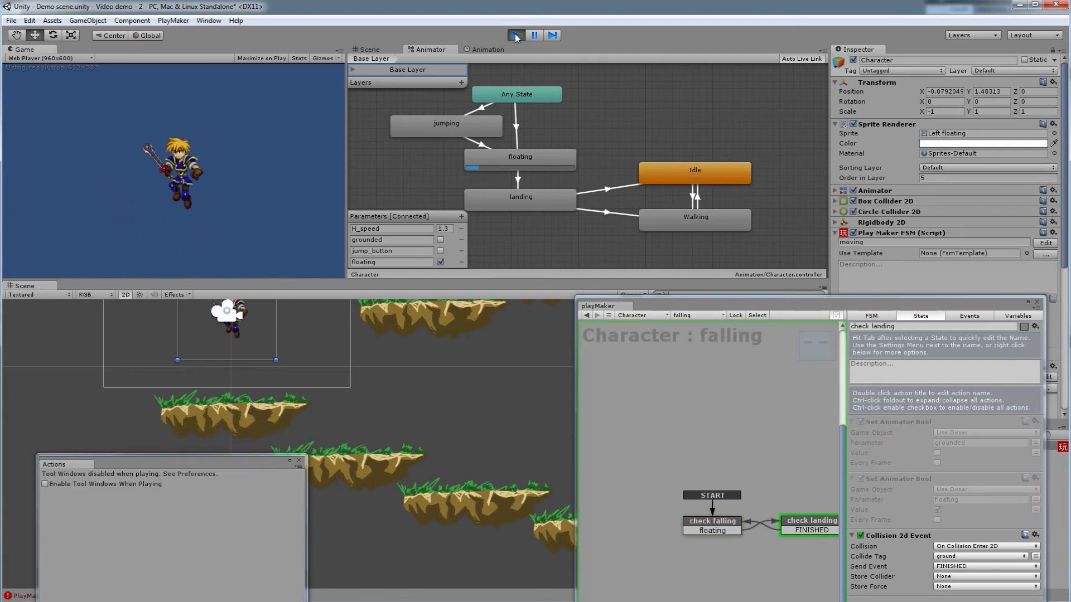
key("Left")
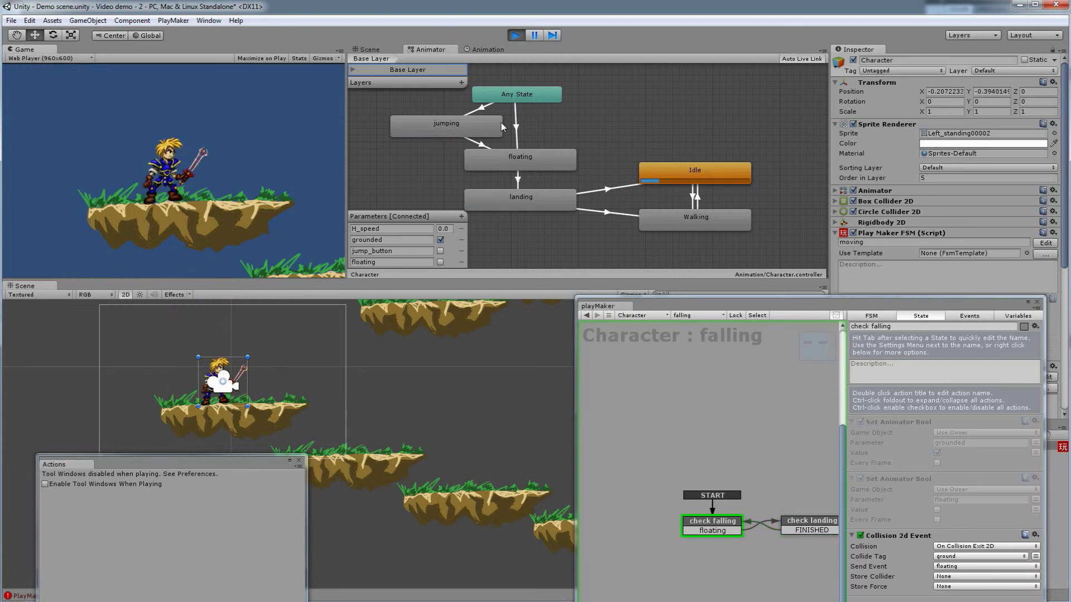
key("space")
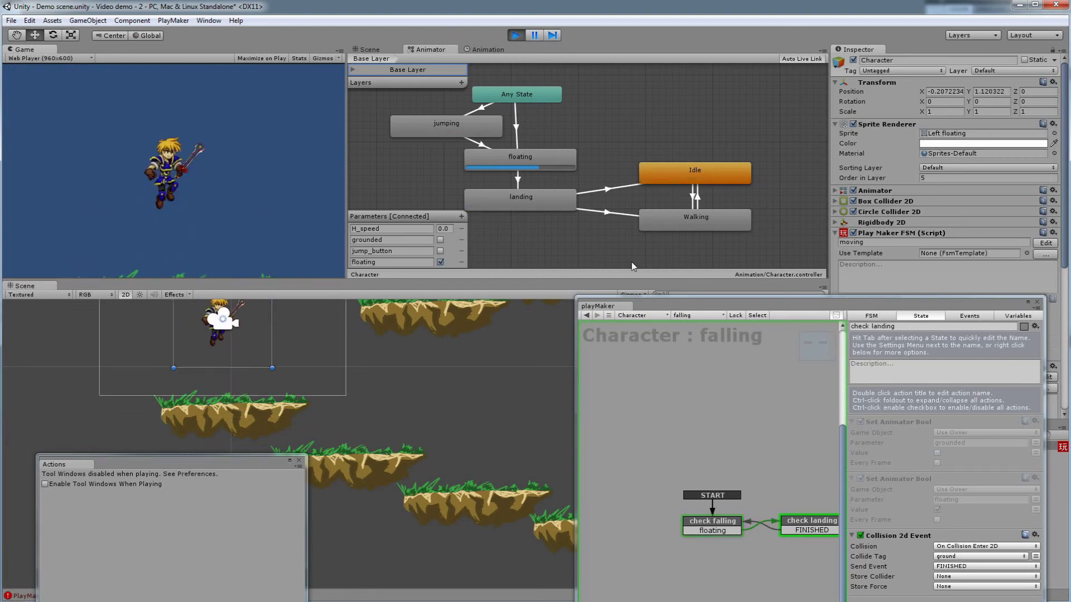
key("Right")
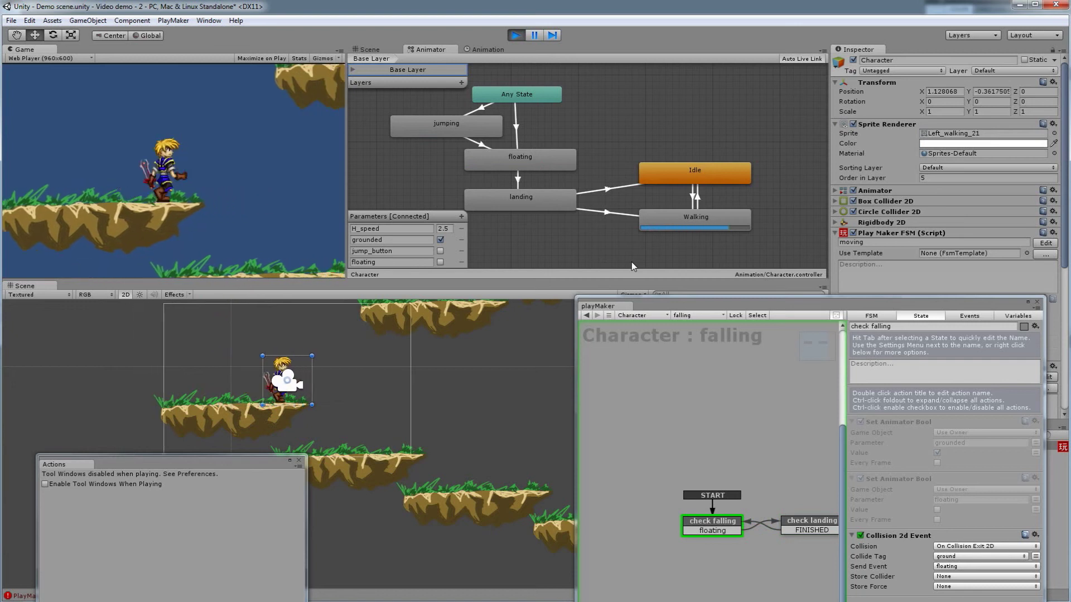
key("space")
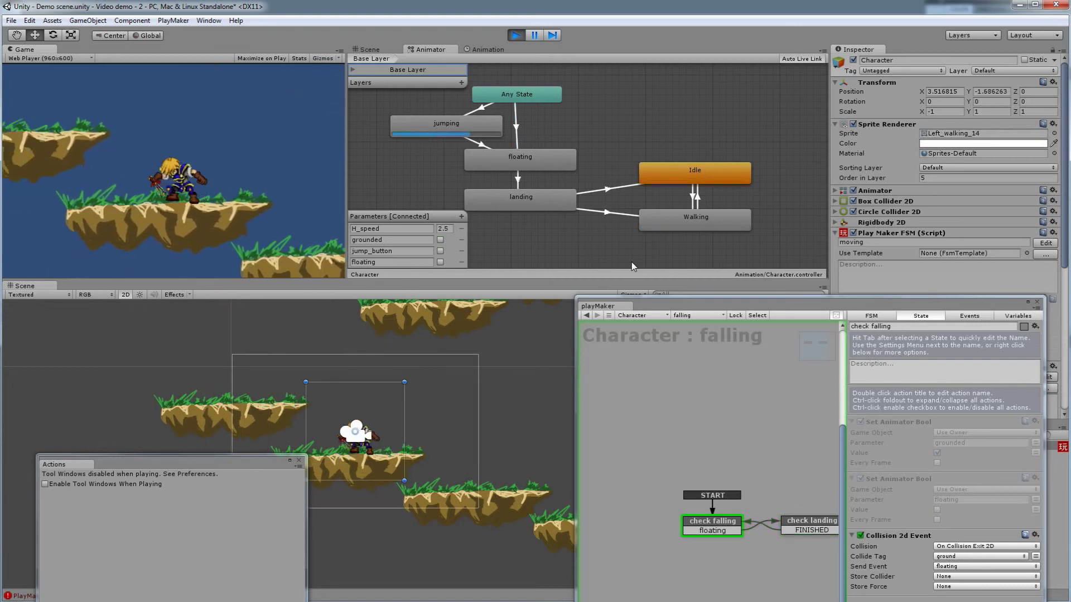
key("space")
key("Right")
key("Left")
key("space")
key("Right")
key("Right")
key("space")
key("Left")
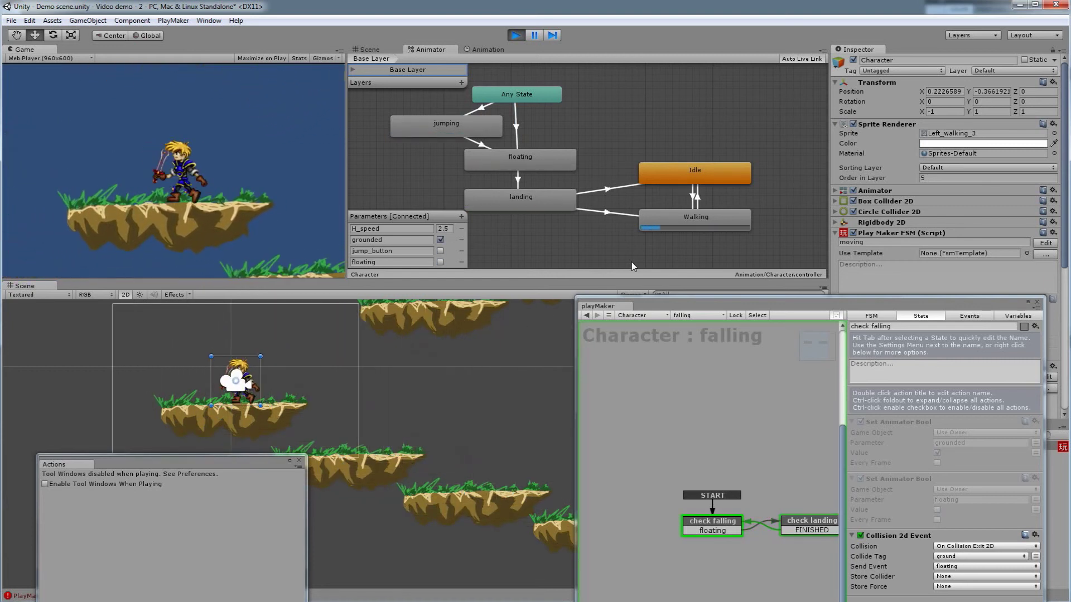
Step: Test walking back and forth and jumping on the platform while watching the animator and falling FSM states, and stop play mode
key("Right")
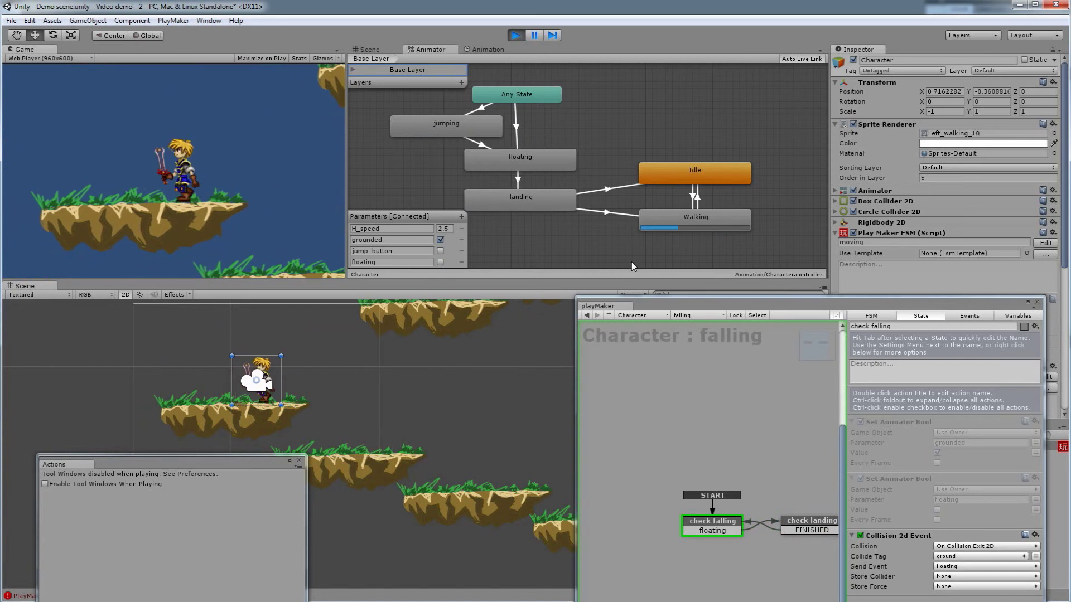
key("Right")
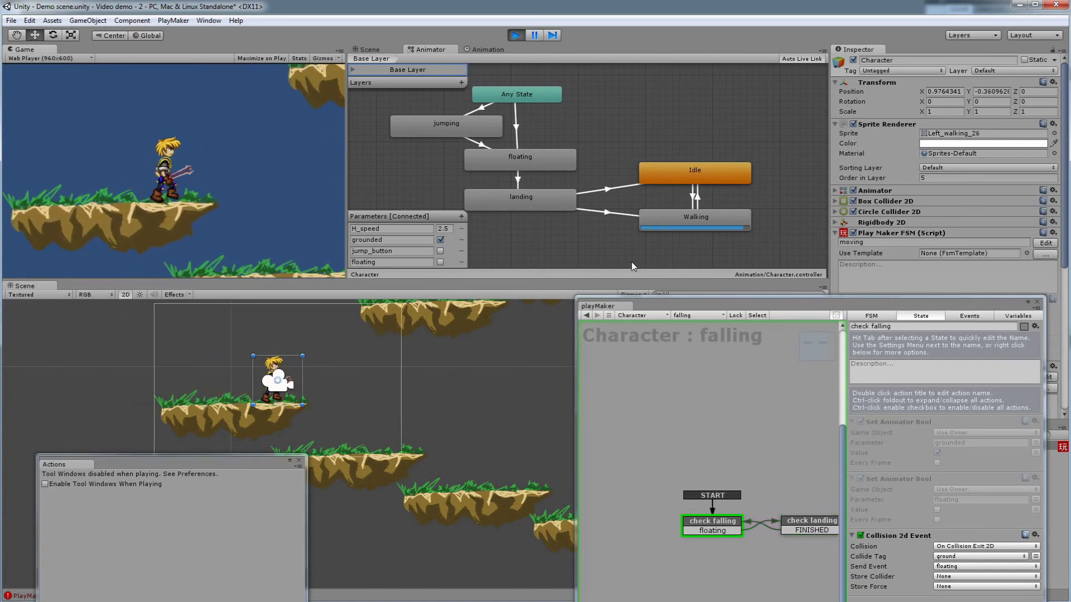
key("Left")
key("Right")
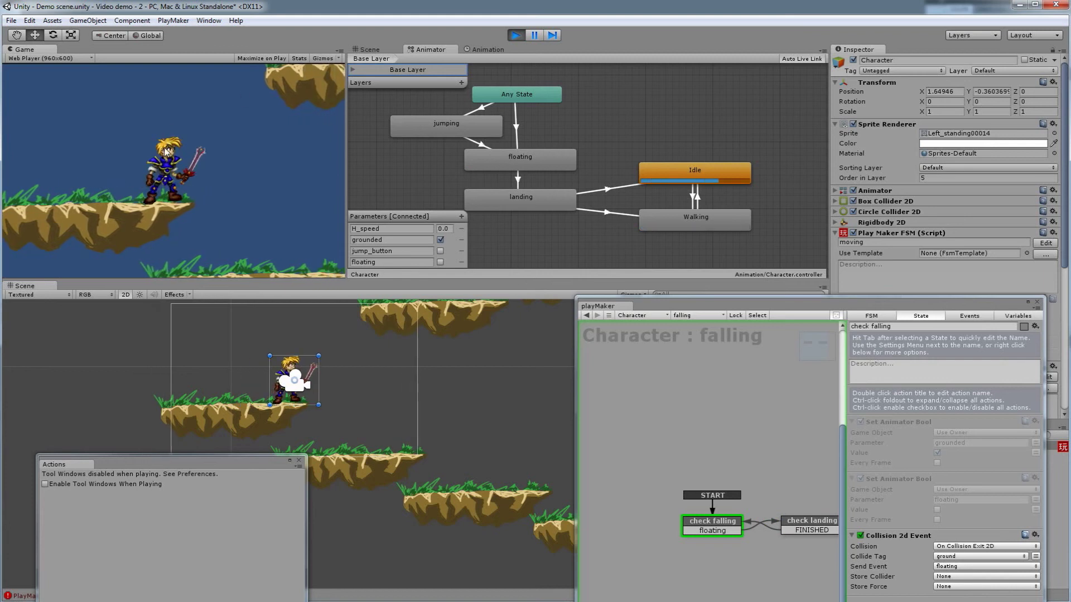
key("Left")
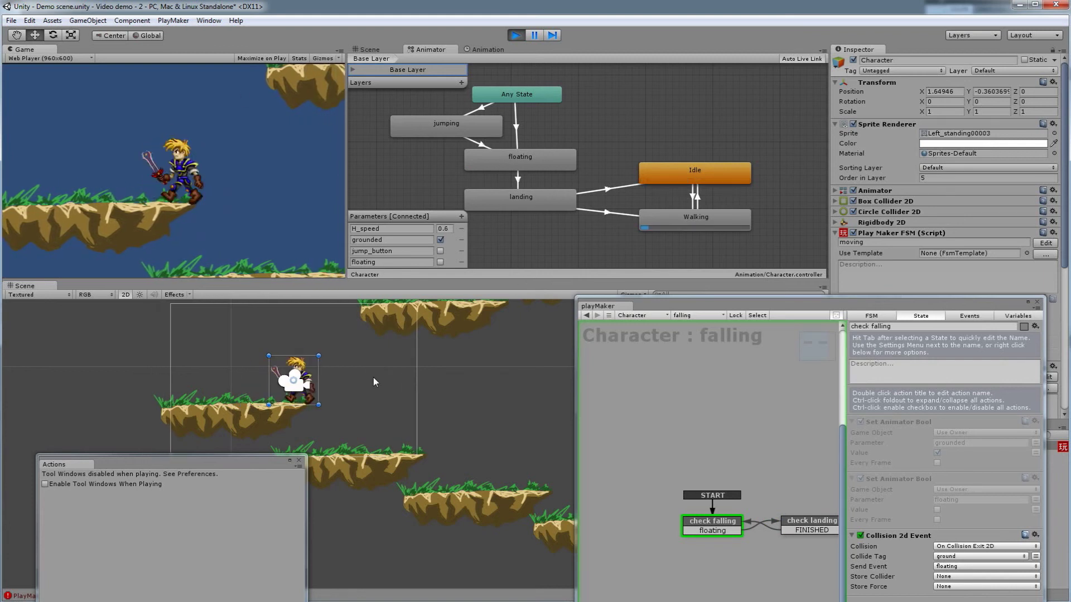
key("space")
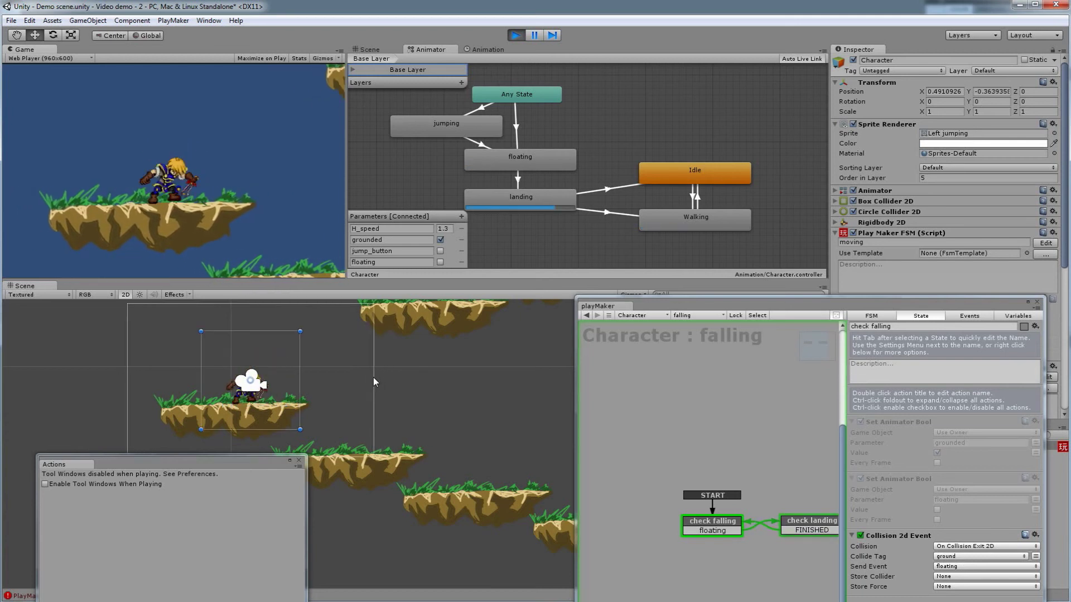
key("Right")
key("Left")
key("Right")
key("Left")
key("Right")
key("Left")
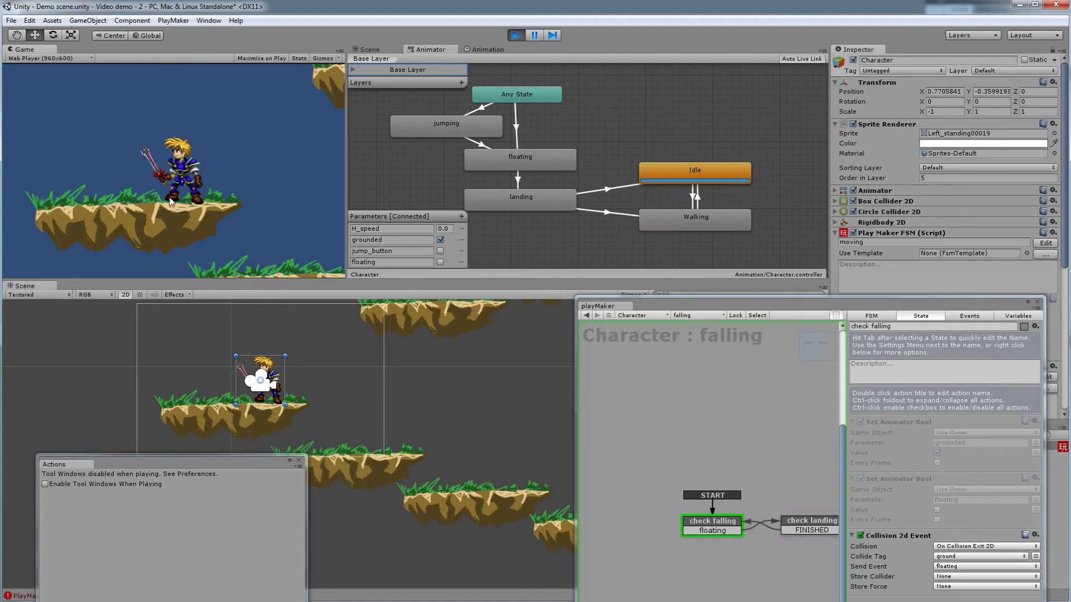
key("Left")
key("Right")
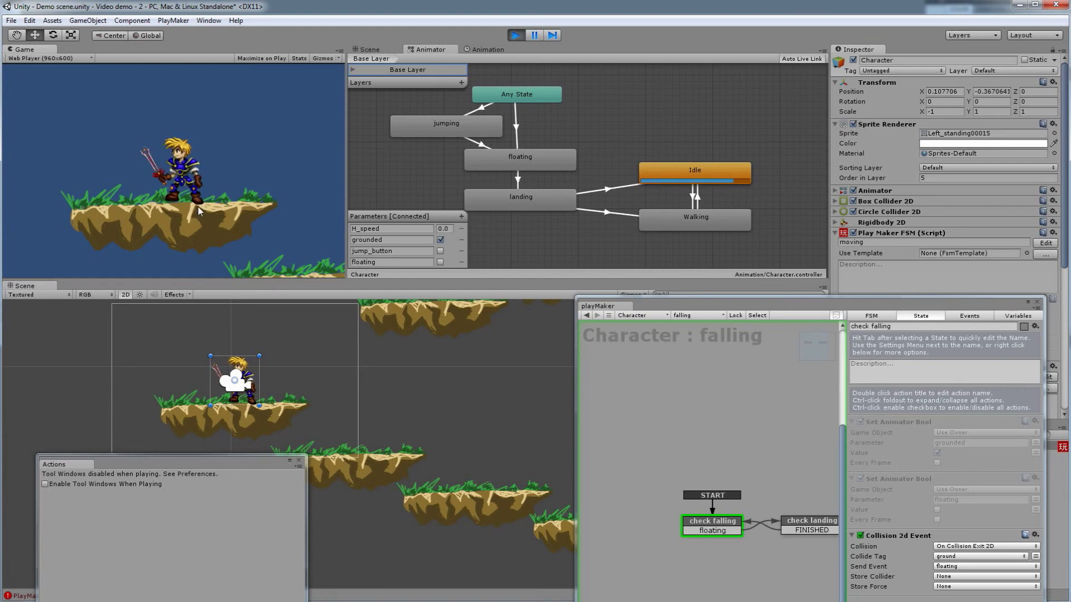
key("Right")
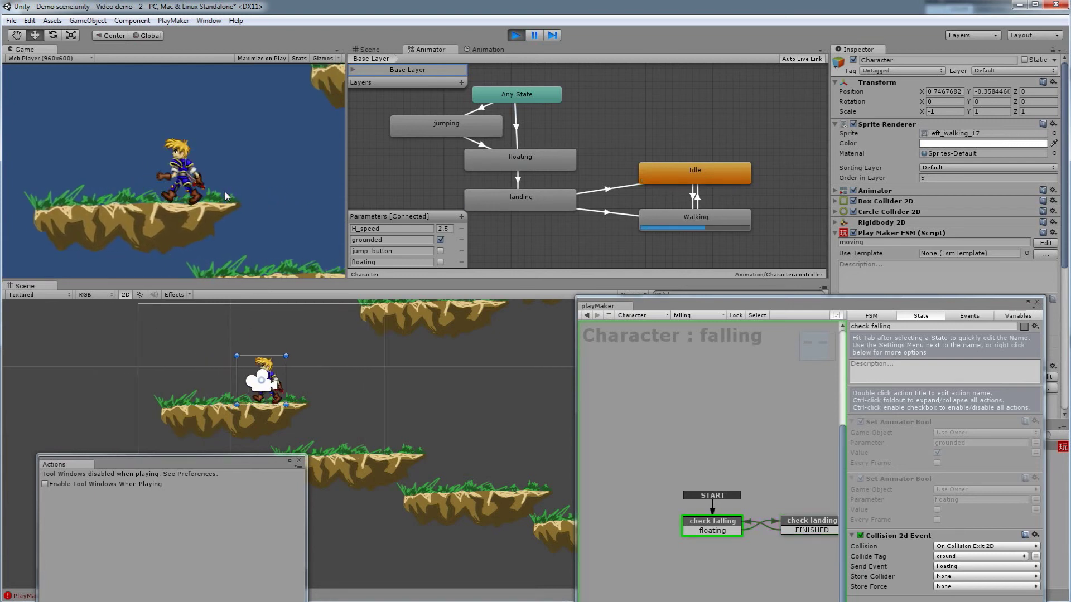
key("Right")
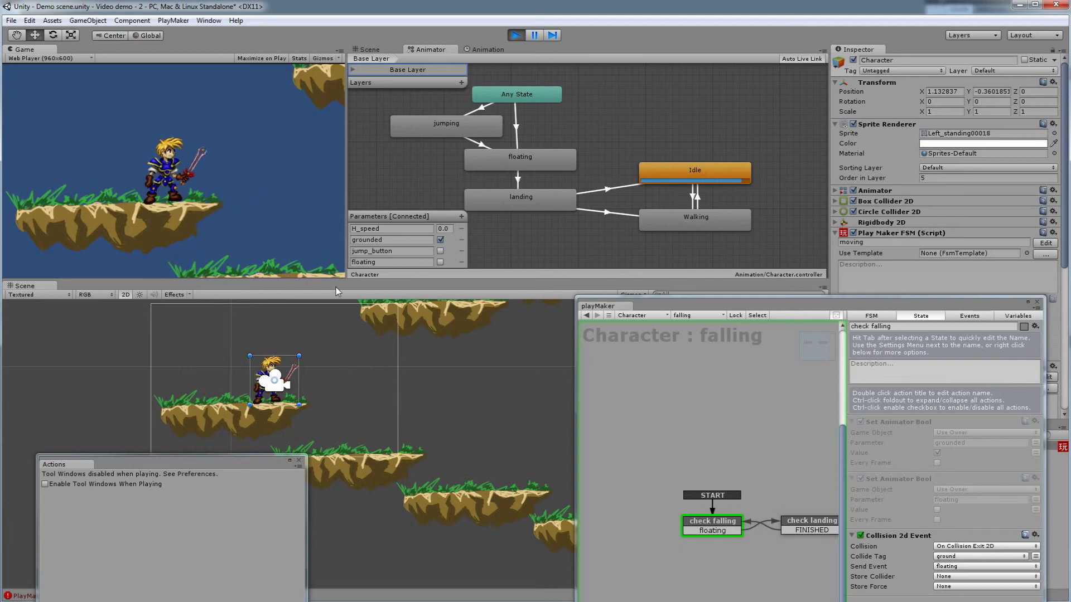
left_click(516, 35)
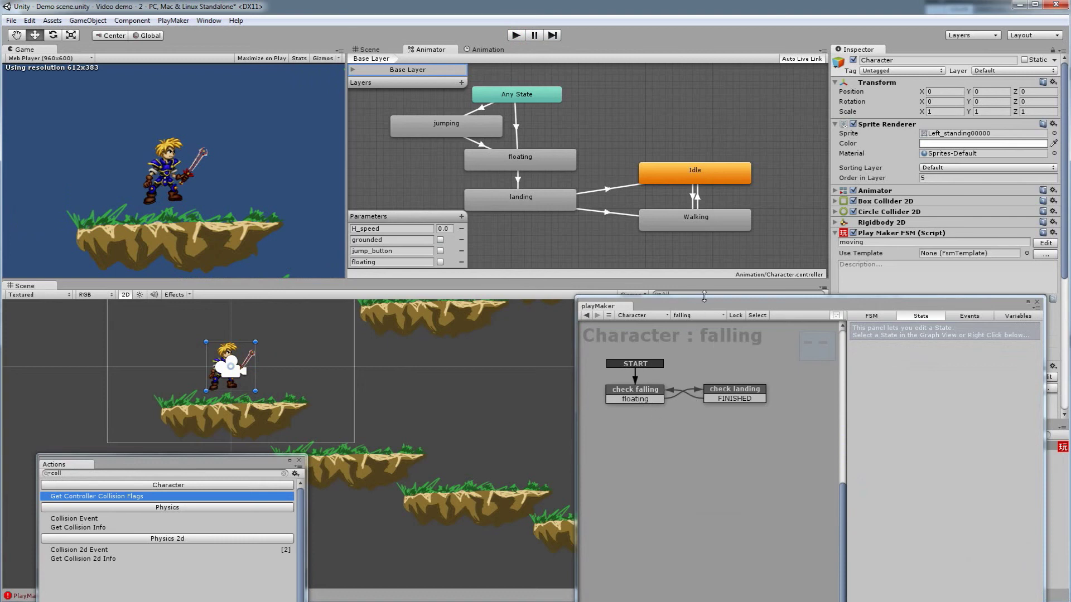
Step: Move the check landing state lower in the falling FSM and add a state named check fall speed beside check falling
left_click_drag(705, 304, 569, 211)
left_click(596, 300)
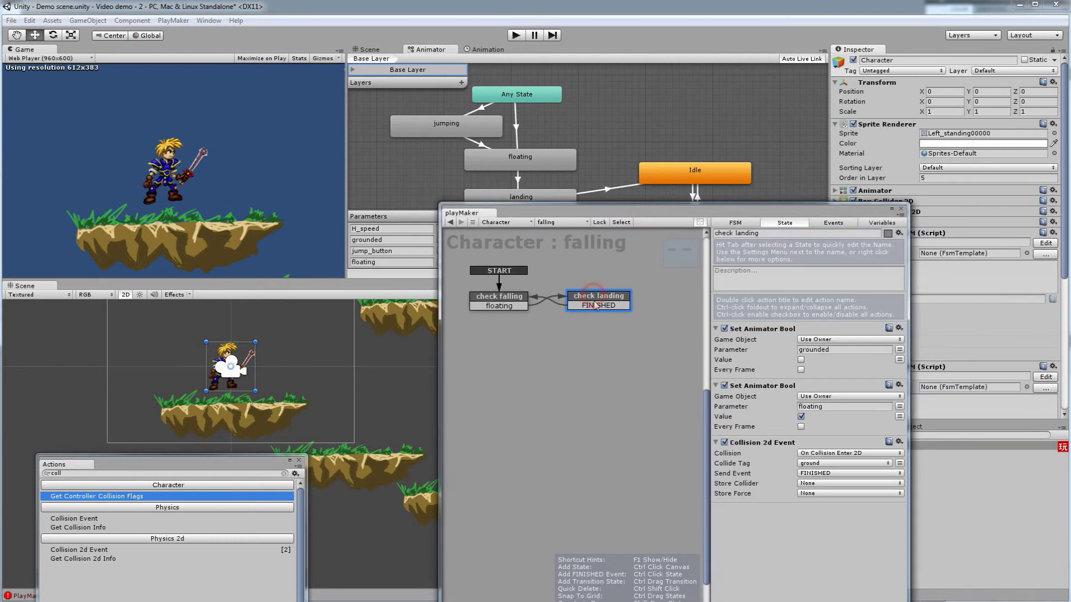
left_click_drag(598, 304, 602, 358)
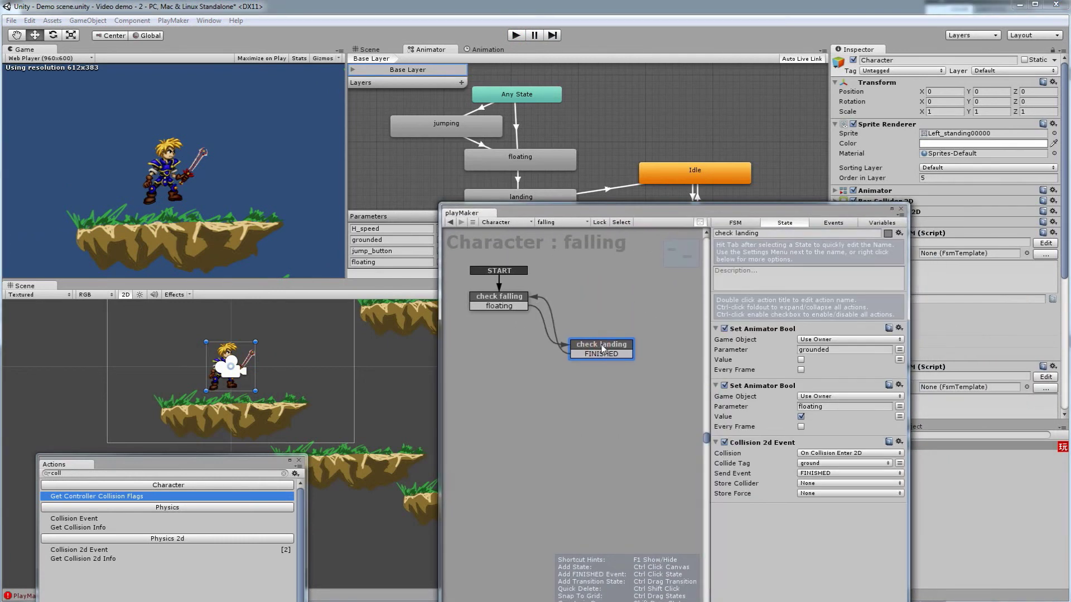
right_click(616, 303)
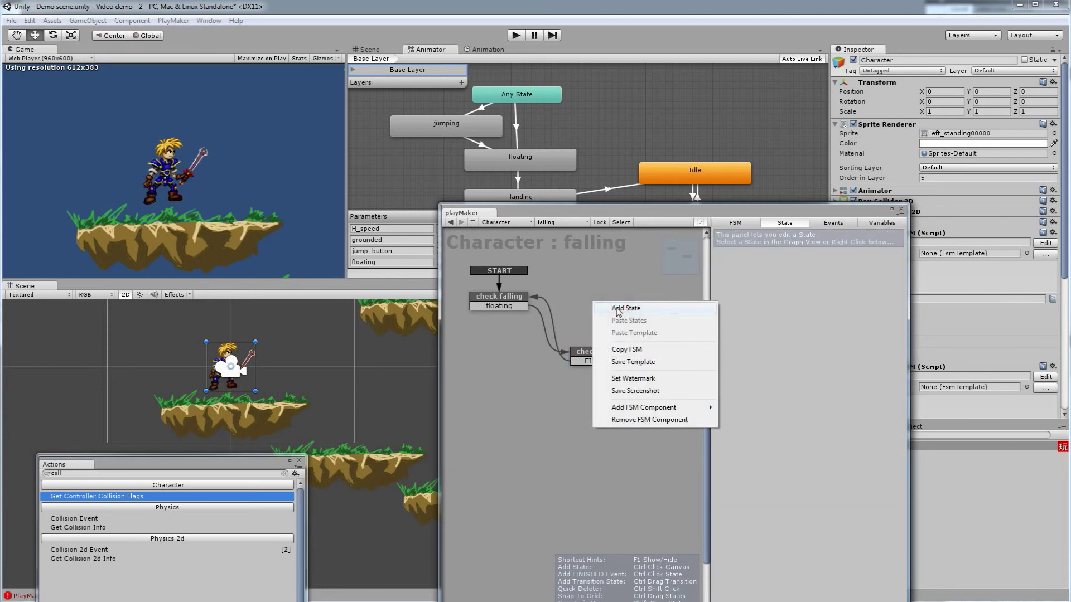
left_click(619, 308)
left_click_drag(620, 306, 601, 302)
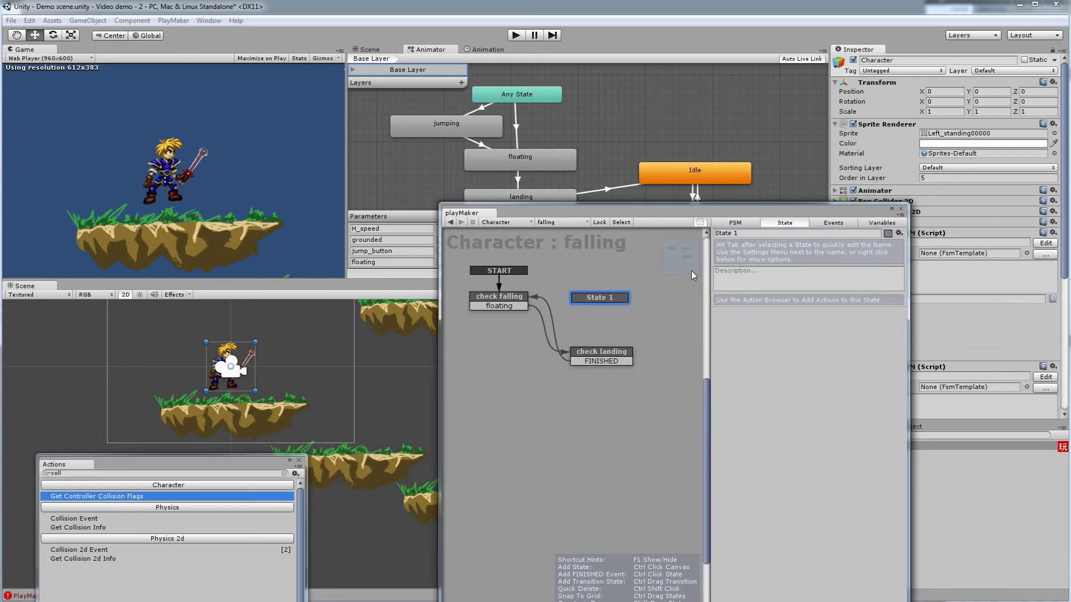
left_click(756, 233)
type("check fall speed")
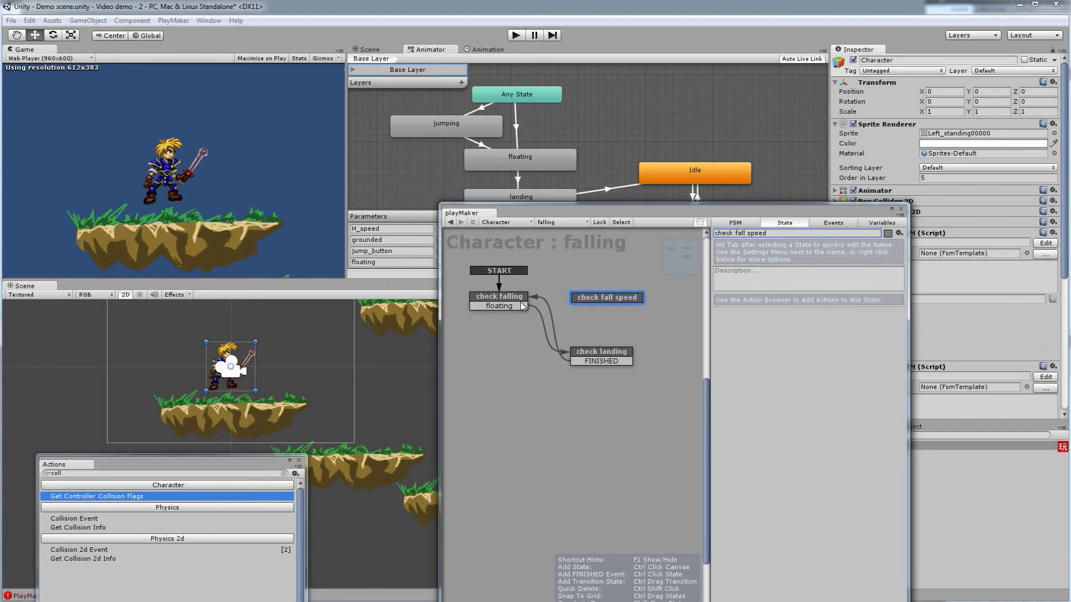
Step: Route check falling's floating transition to check fall speed, and give check fall speed a floating transition leading to check landing
left_click_drag(523, 307, 580, 302)
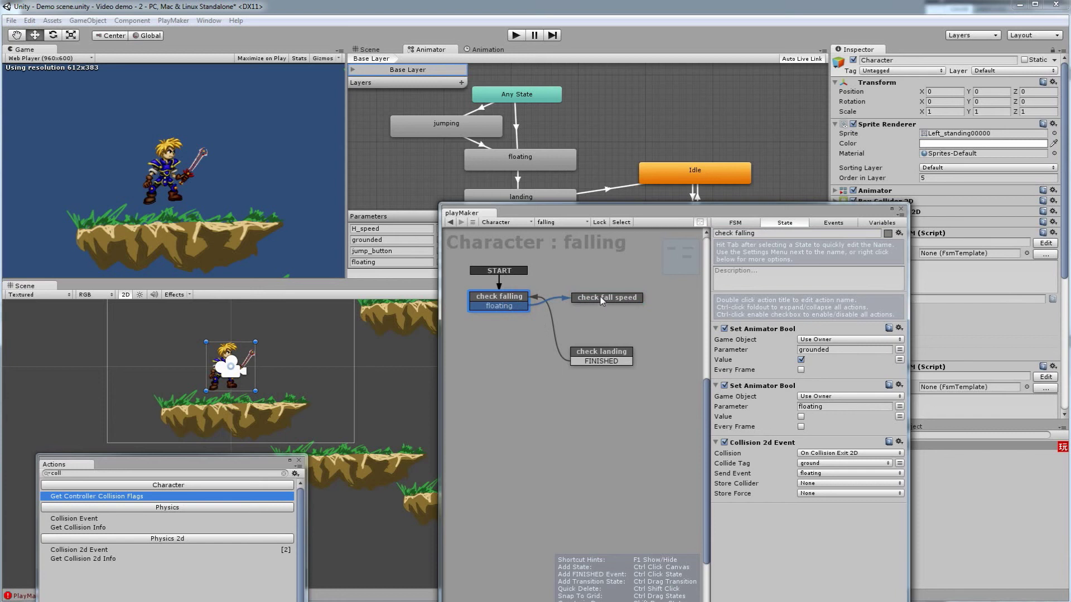
right_click(600, 299)
mouse_move(640, 308)
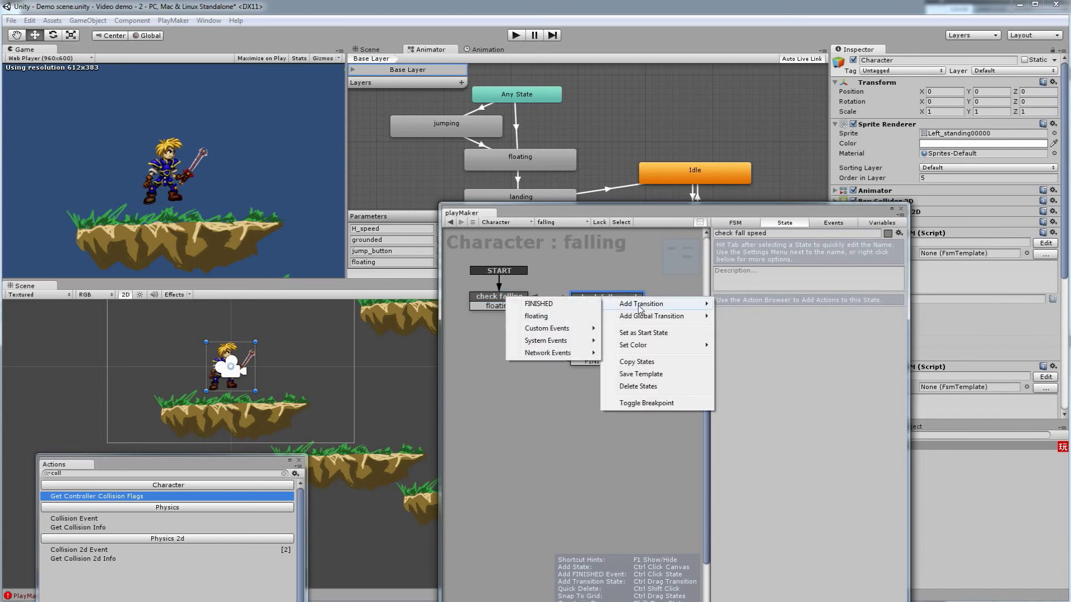
left_click(552, 317)
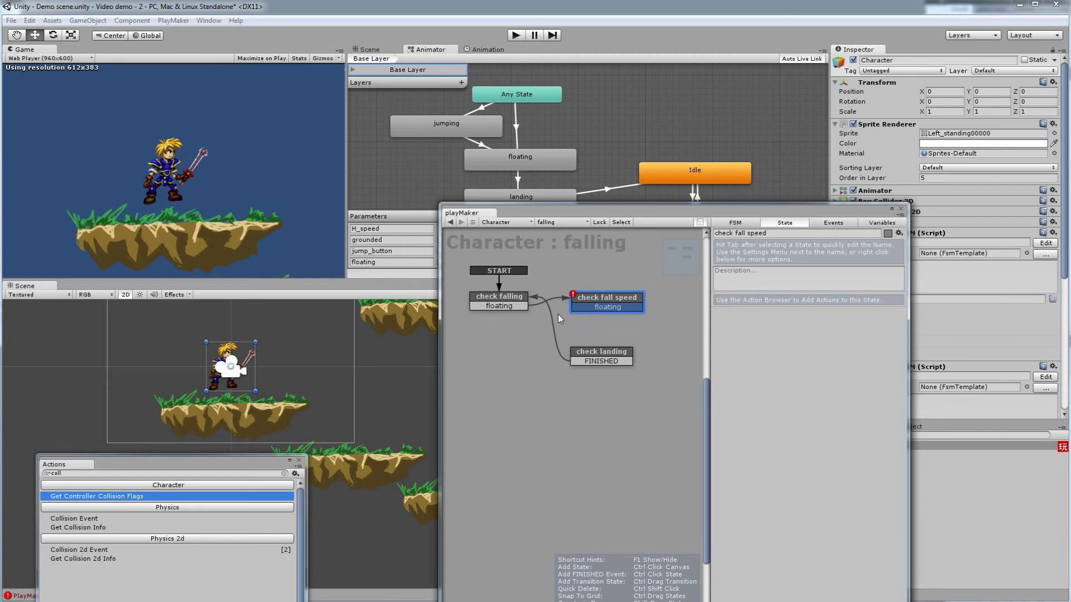
left_click_drag(628, 312, 524, 371)
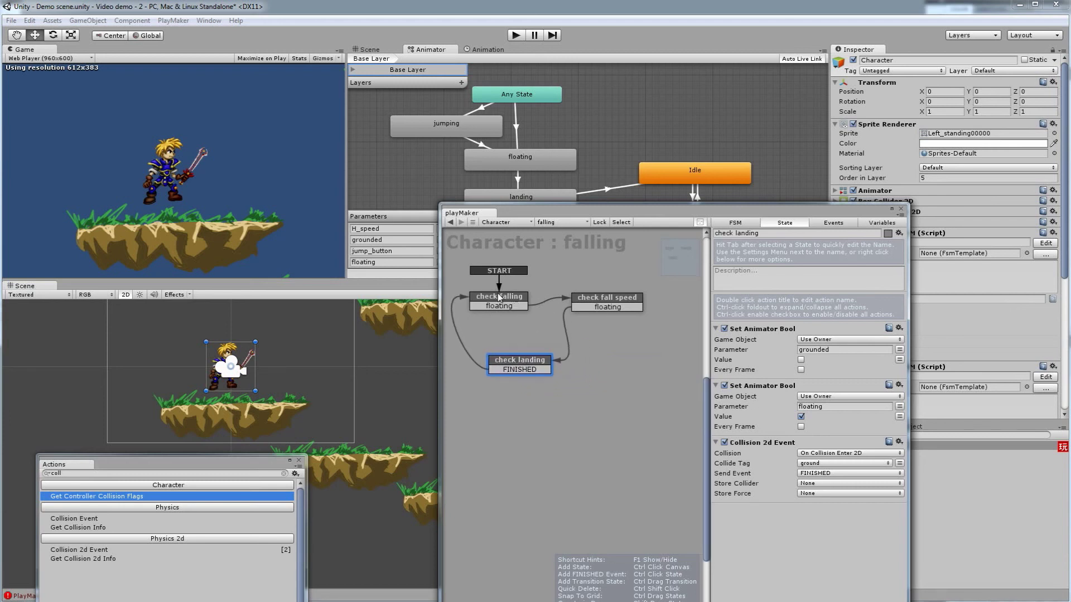
Step: Review the check falling state's actions and add a Get Velocity 2d action to the check fall speed state
left_click(514, 296)
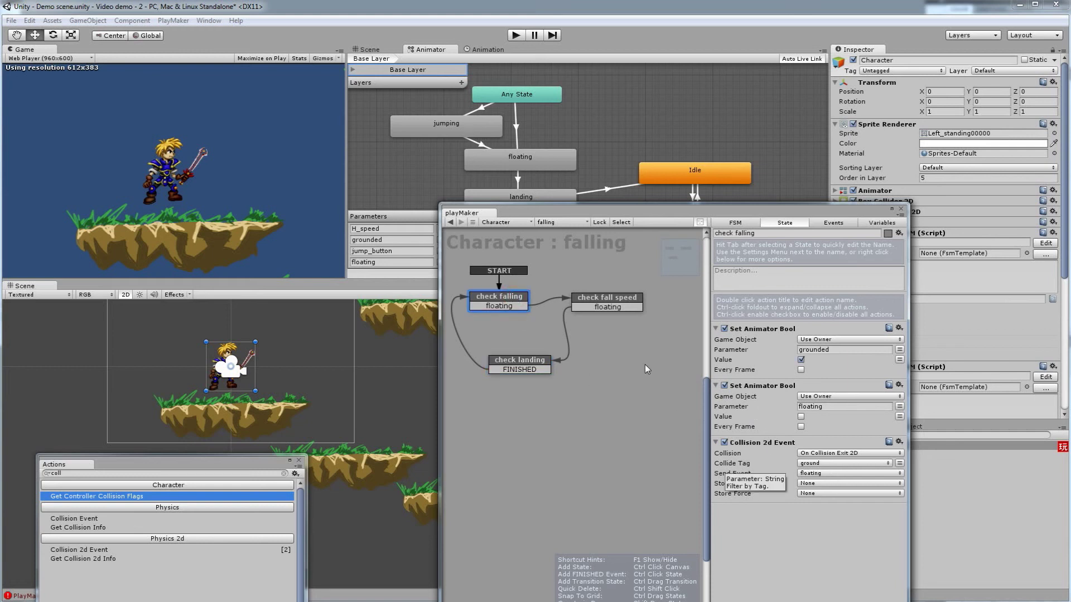
left_click(589, 304)
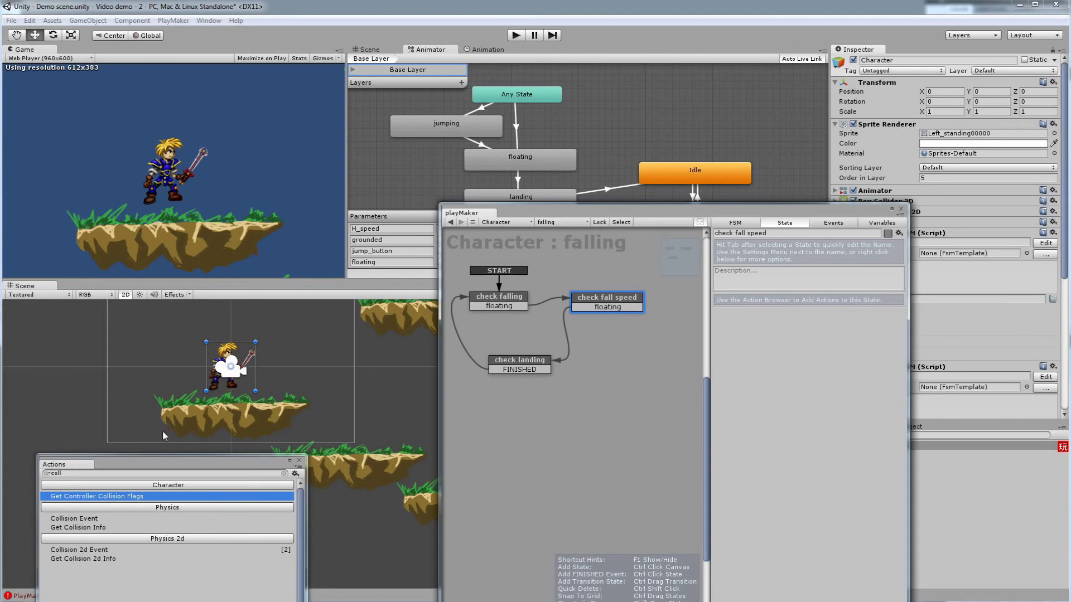
left_click_drag(175, 467, 183, 222)
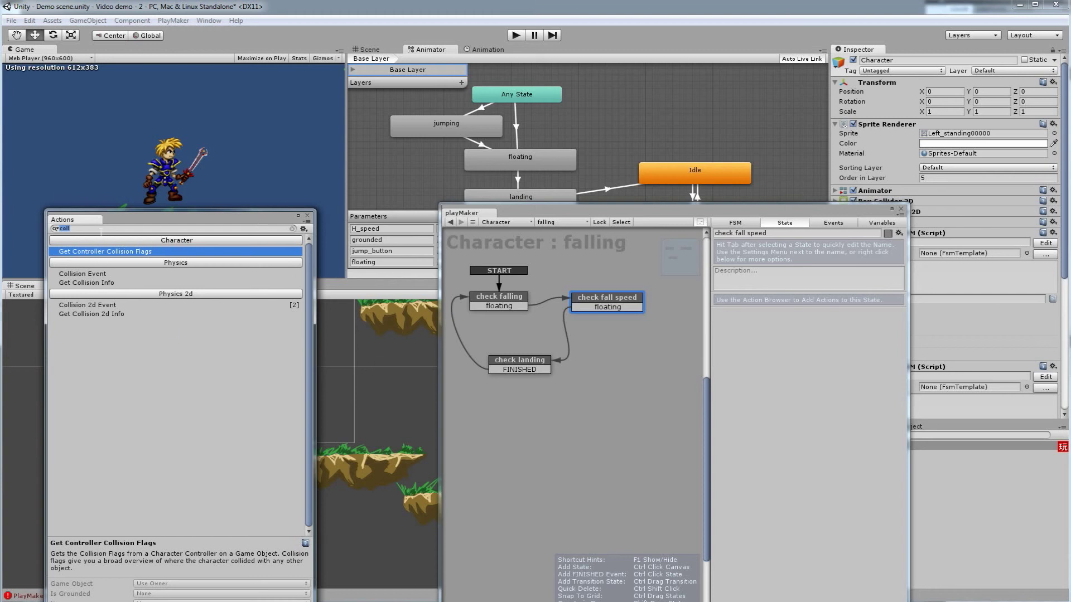
type("get ve")
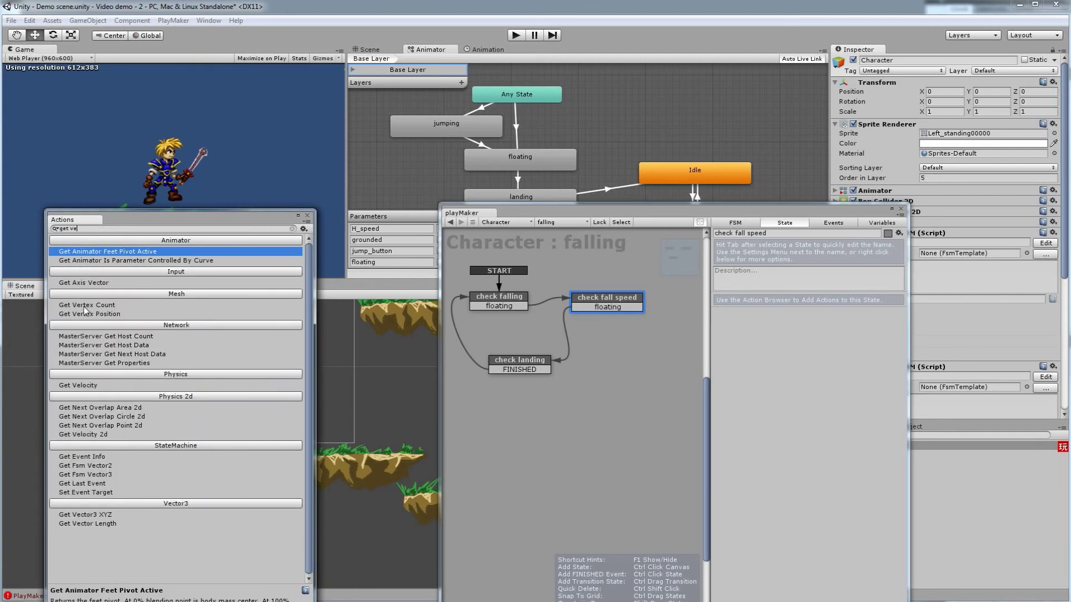
type("l")
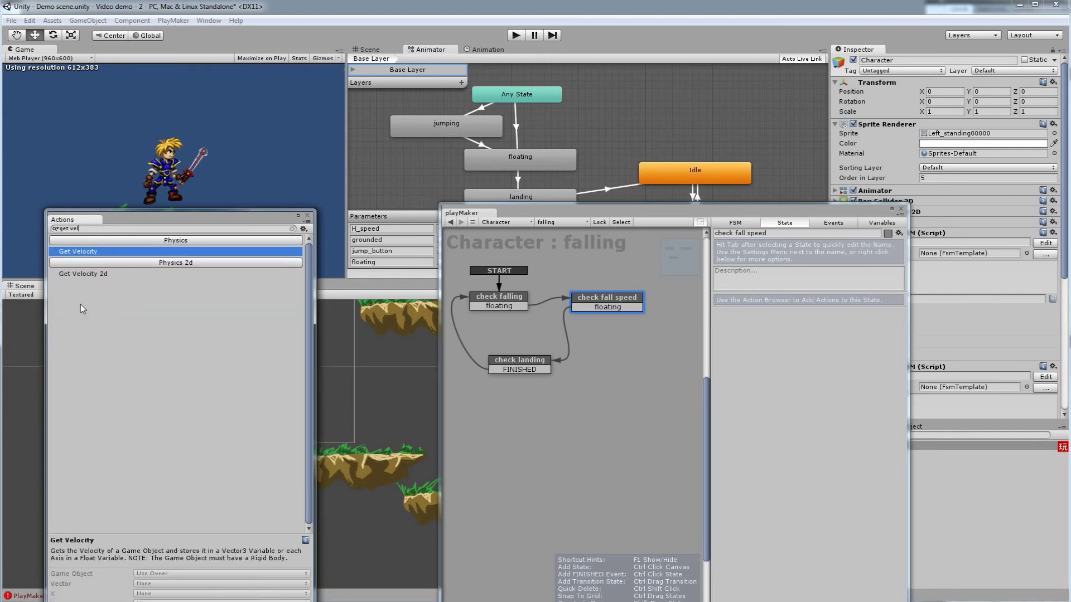
left_click(90, 274)
double_click(89, 274)
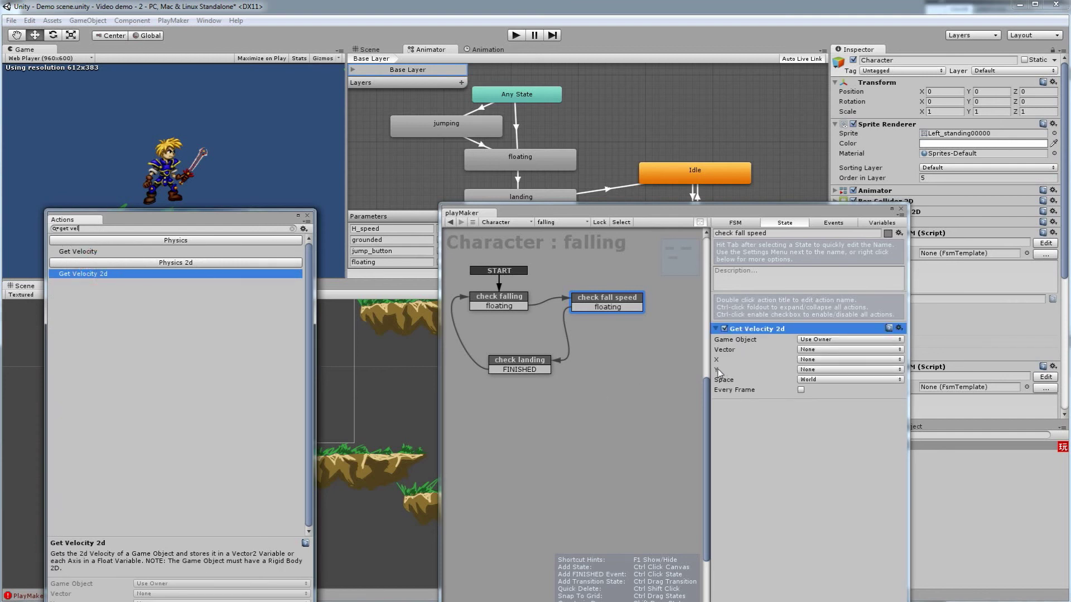
Step: Create a float variable named Y_velocity in the falling FSM and store the Get Velocity 2d action's Y value in it
left_click(825, 369)
left_click(820, 419)
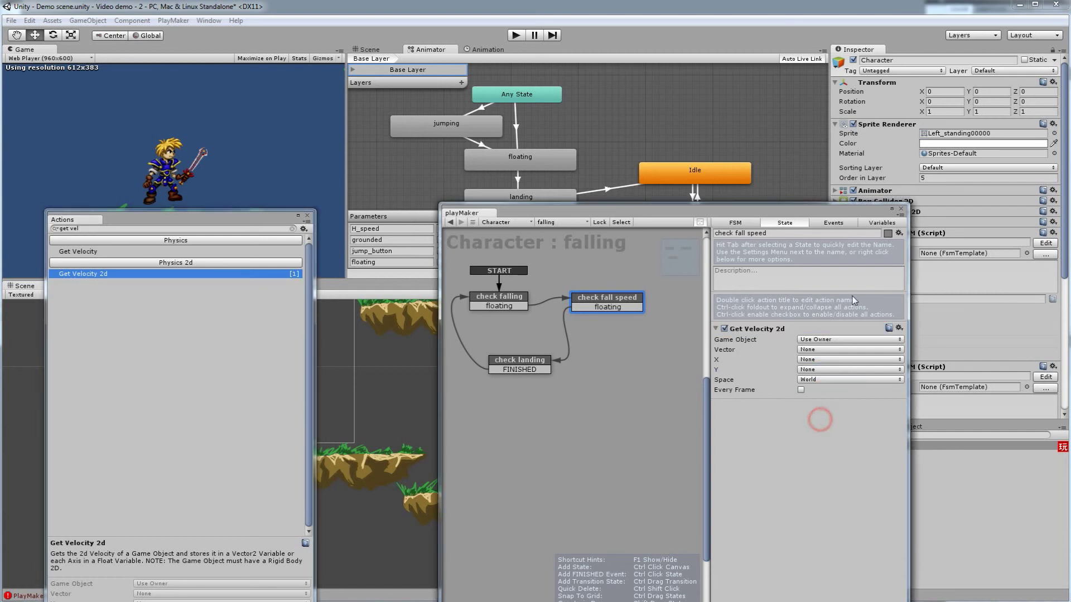
left_click(869, 223)
left_click(836, 572)
type("Y_v")
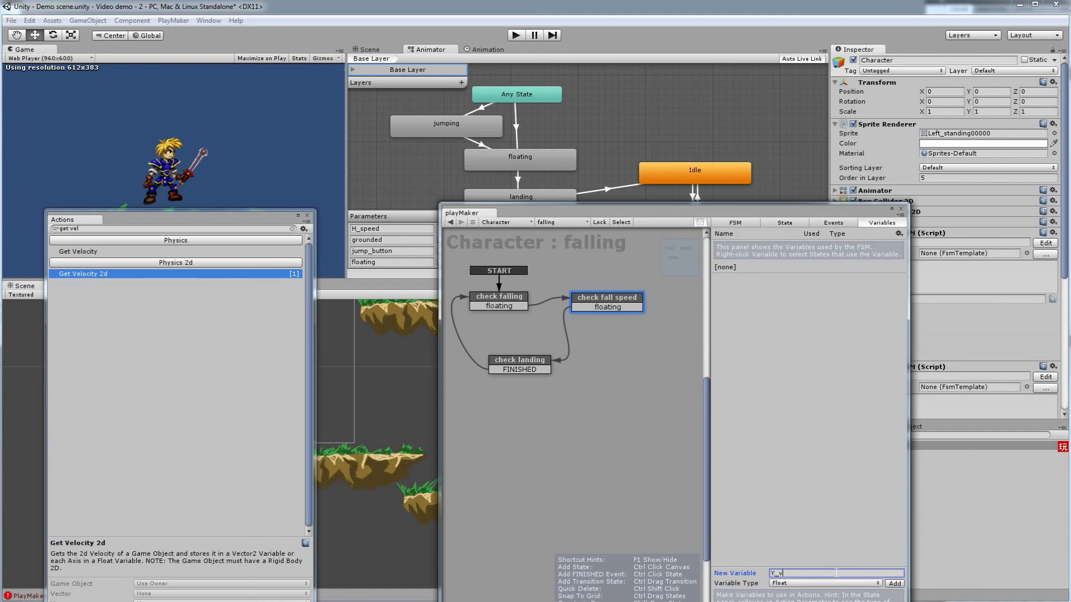
type("elocity")
key("Return")
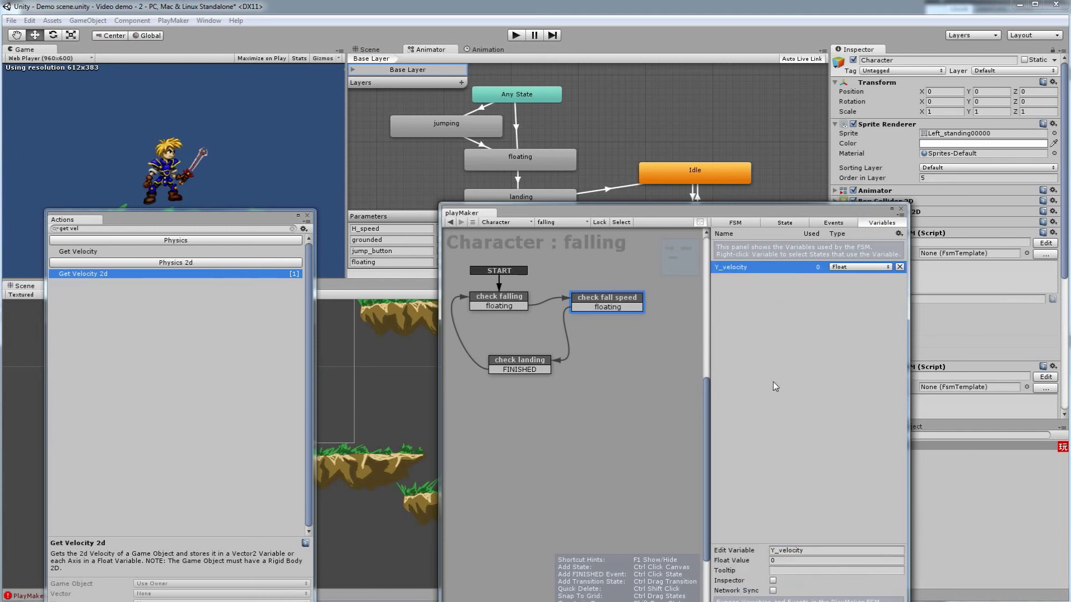
left_click(792, 222)
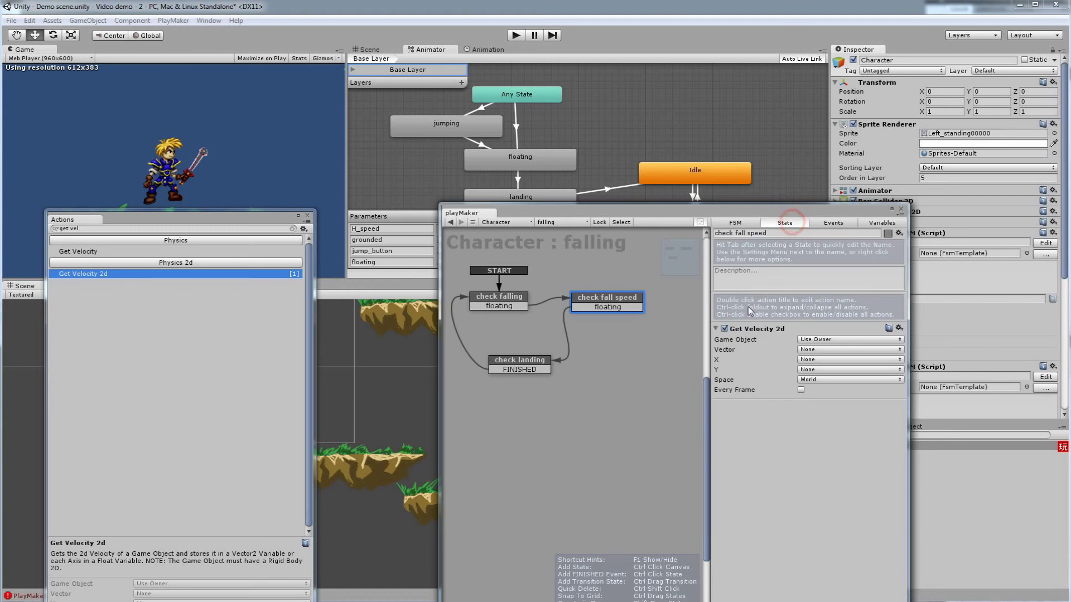
left_click(815, 369)
left_click(827, 395)
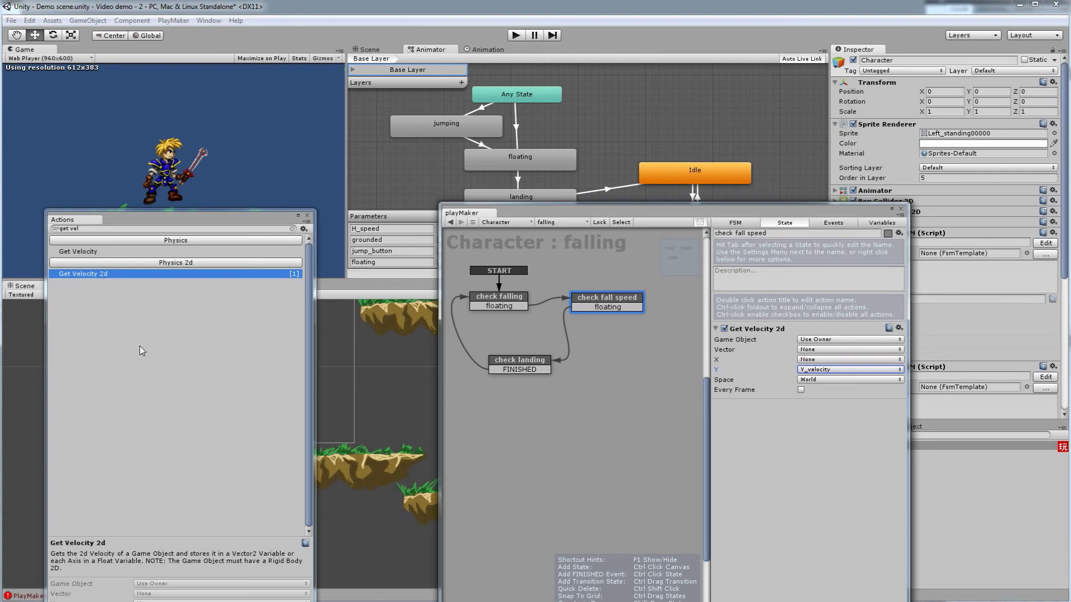
Step: Add a Float Abs action below Get Velocity 2d in the check fall speed state, using Y_velocity as its float variable
left_click(97, 229)
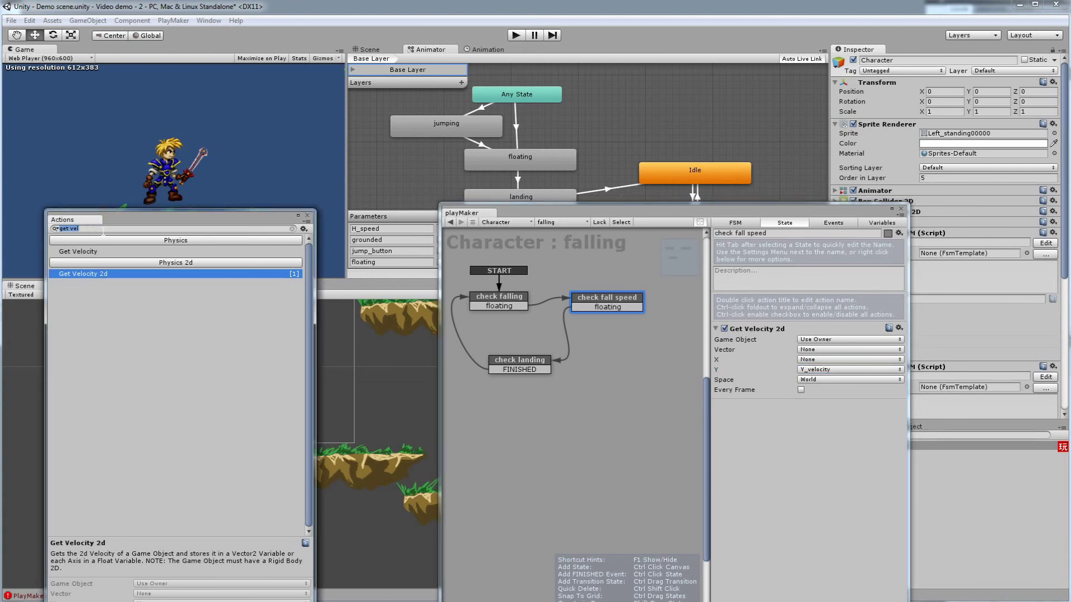
type("float abs")
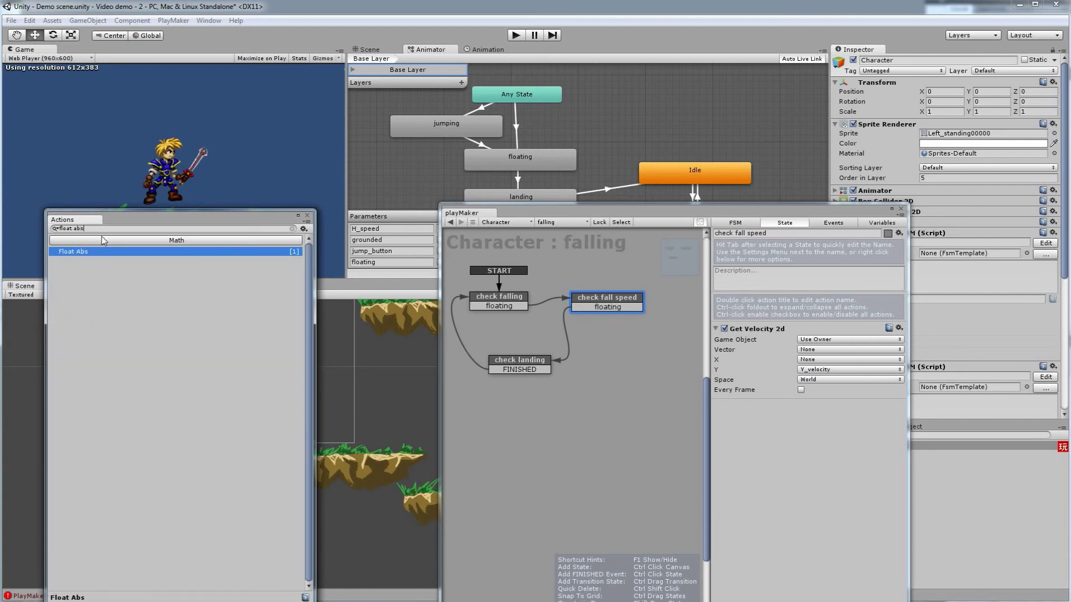
double_click(76, 252)
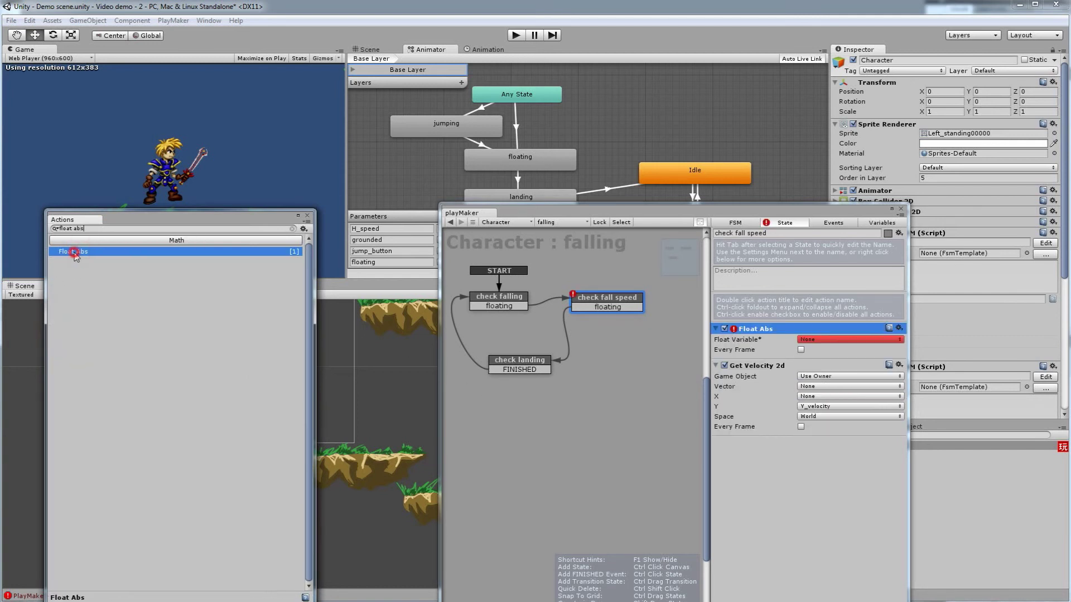
left_click_drag(784, 481, 797, 397)
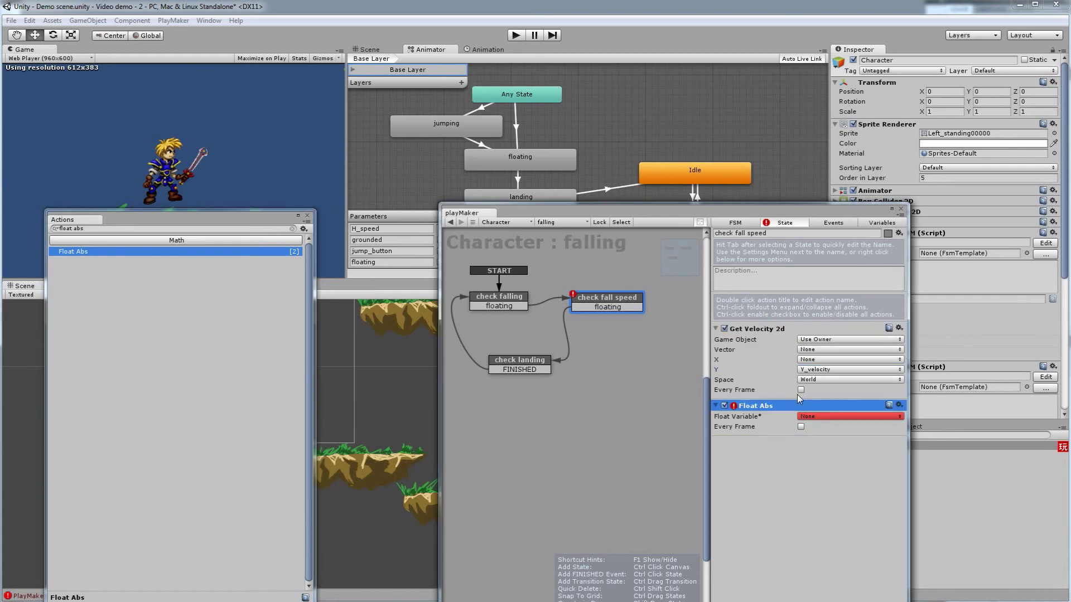
left_click(813, 417)
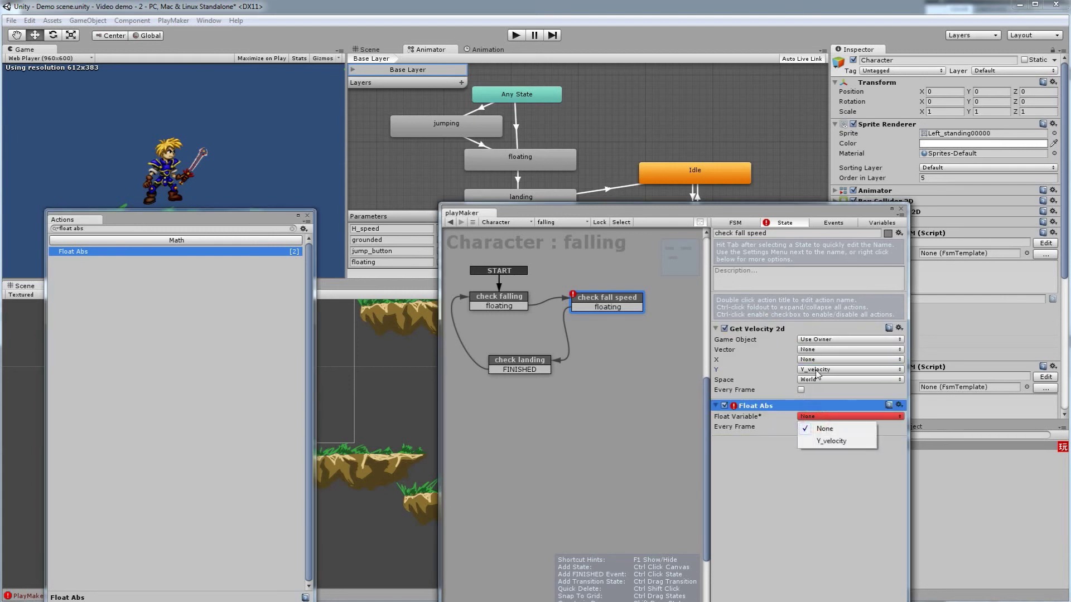
left_click(828, 442)
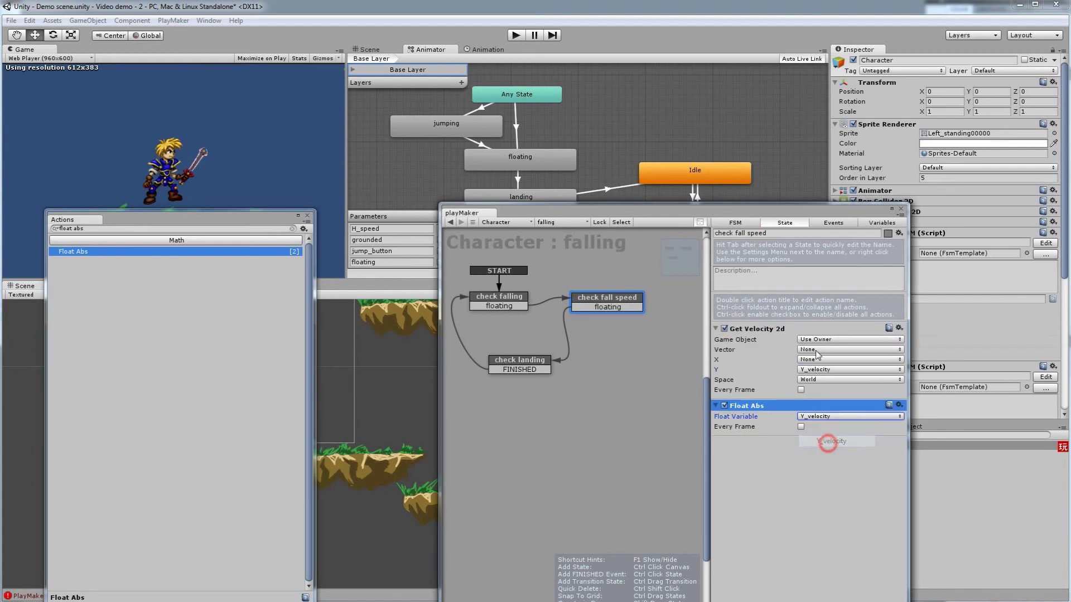
Step: Make both the Get Velocity 2d and Float Abs actions run every frame
left_click(801, 390)
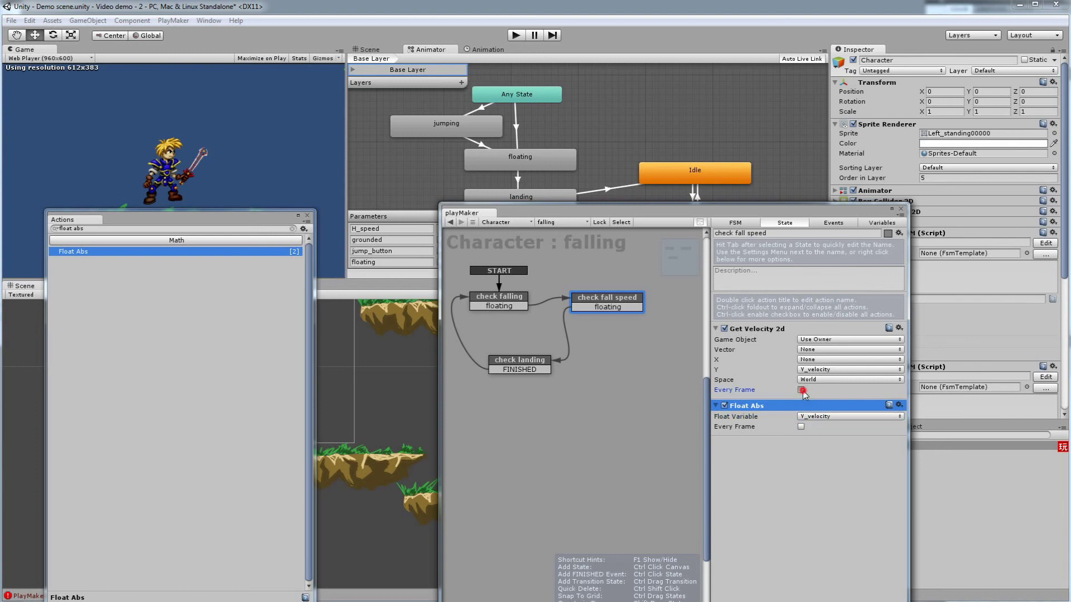
left_click(801, 426)
left_click(784, 471)
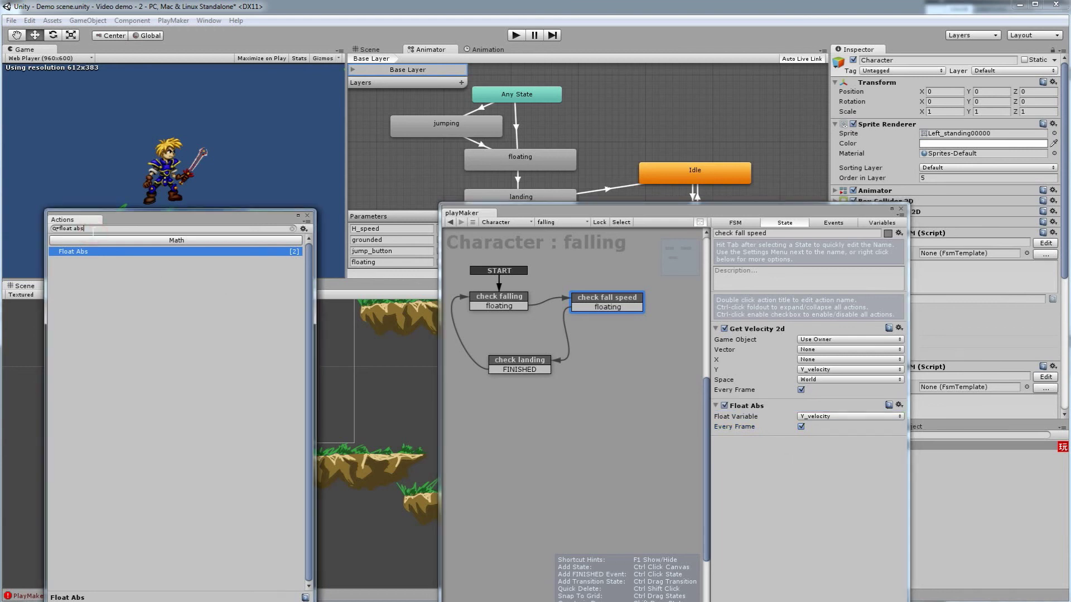
Step: Find the Float Compare action and add it after Float Abs in the check fall speed state
key("BackSpace")
key("BackSpace")
key("BackSpace")
type("com")
left_click(76, 250)
double_click(76, 252)
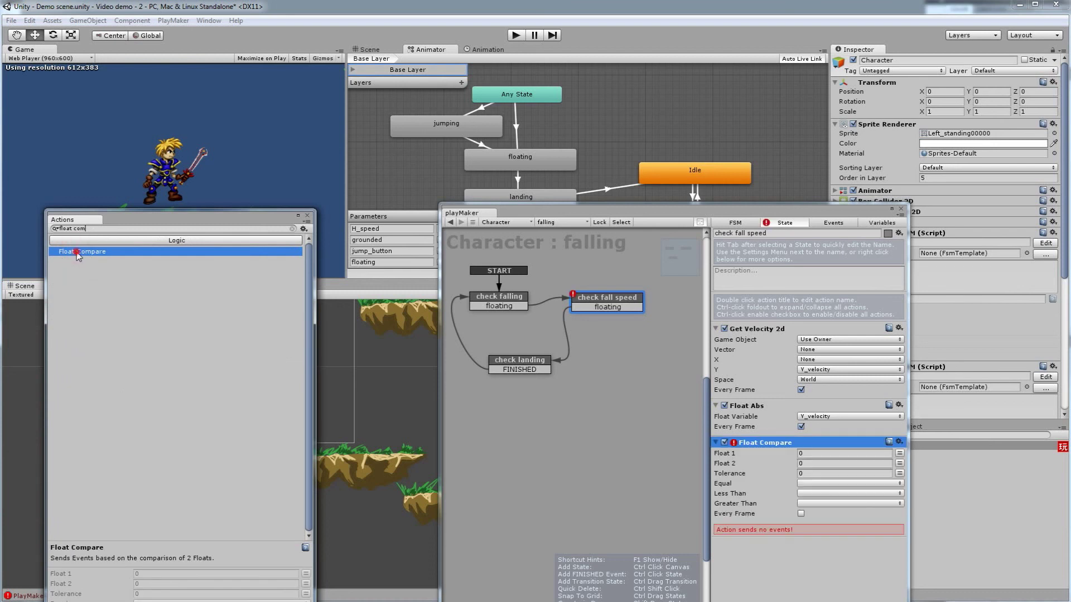
Step: Set the Float Compare action's Float 1 to the Y_velocity variable and its Float 2 to 0.4
left_click(809, 370)
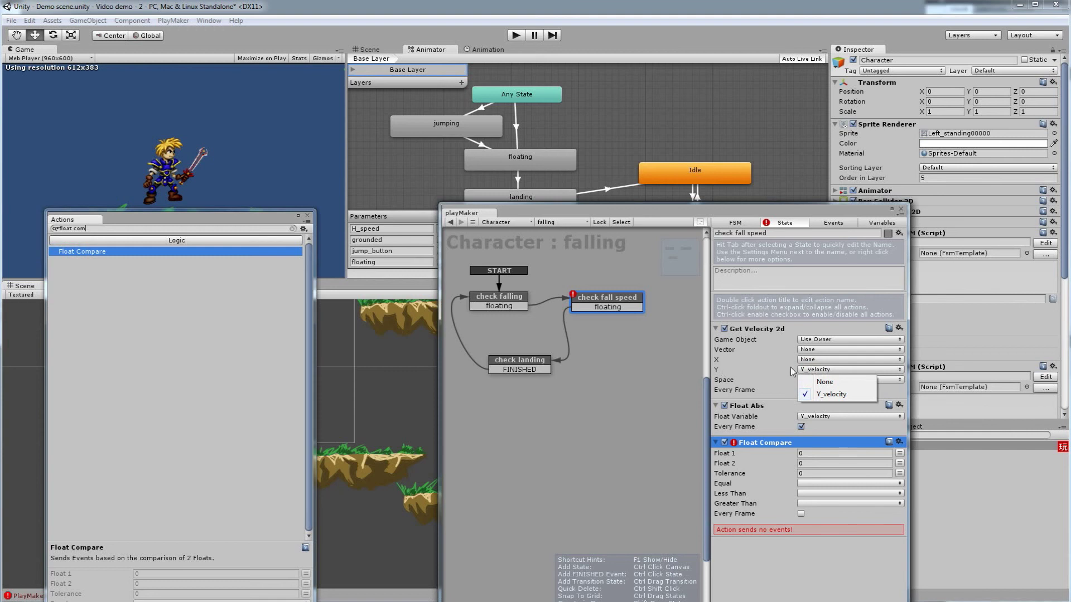
left_click(812, 418)
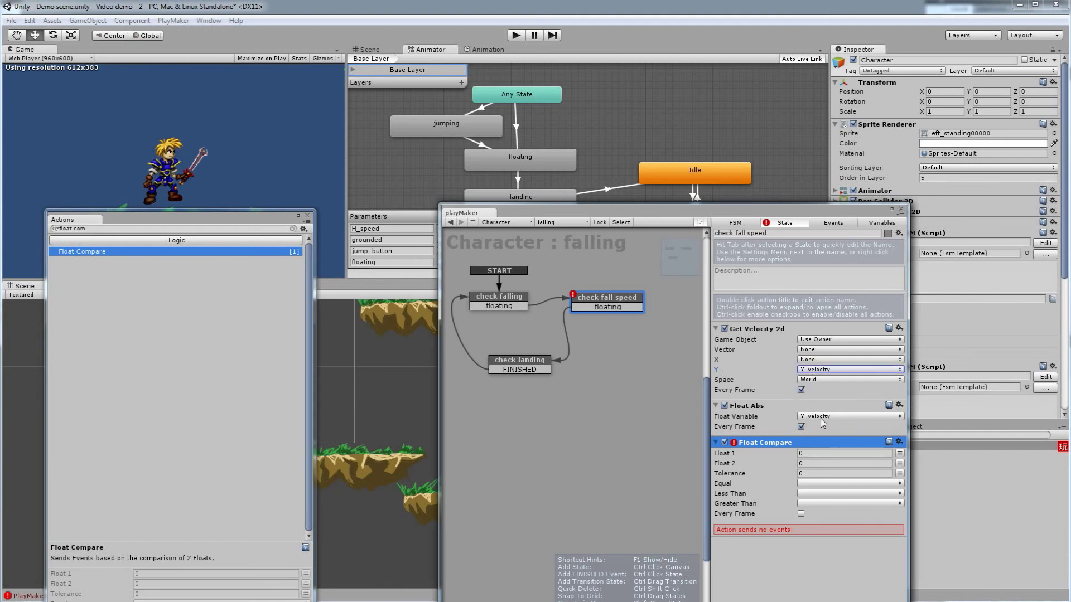
left_click(820, 454)
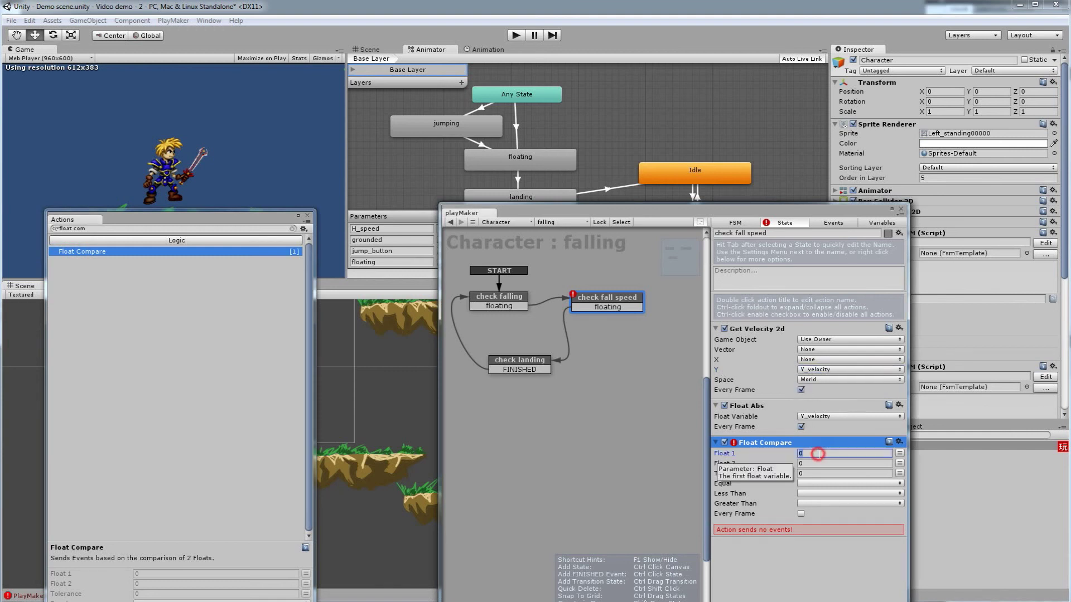
left_click(899, 454)
left_click(845, 453)
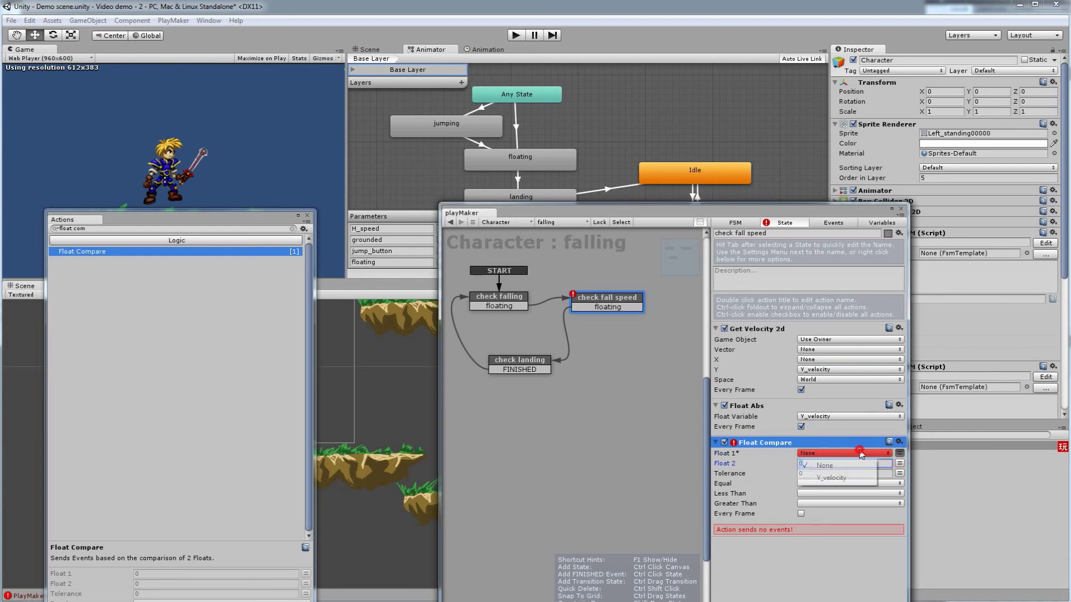
left_click(840, 478)
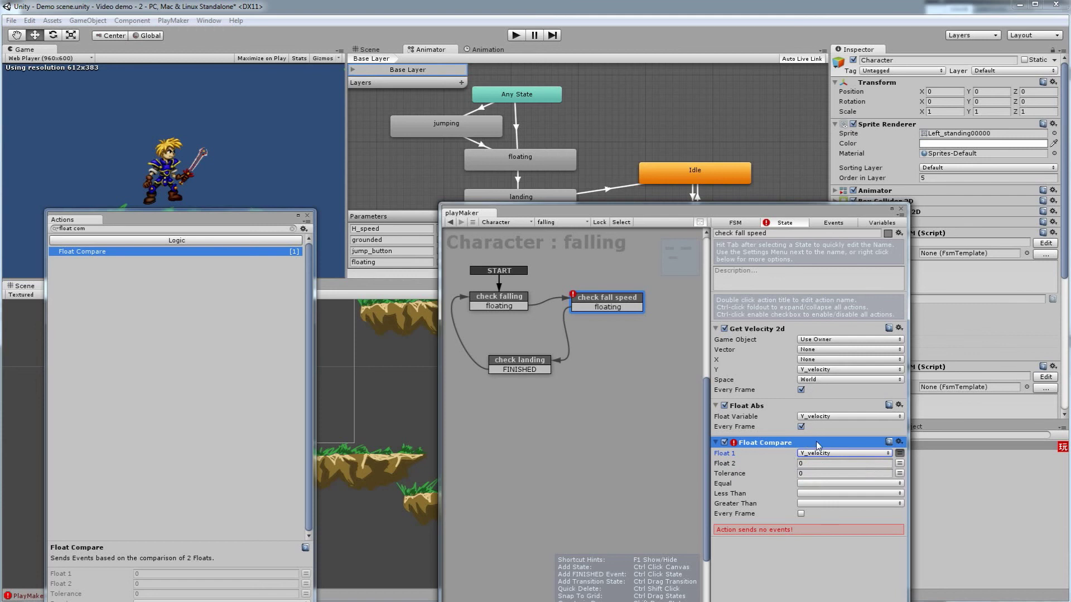
left_click(821, 463)
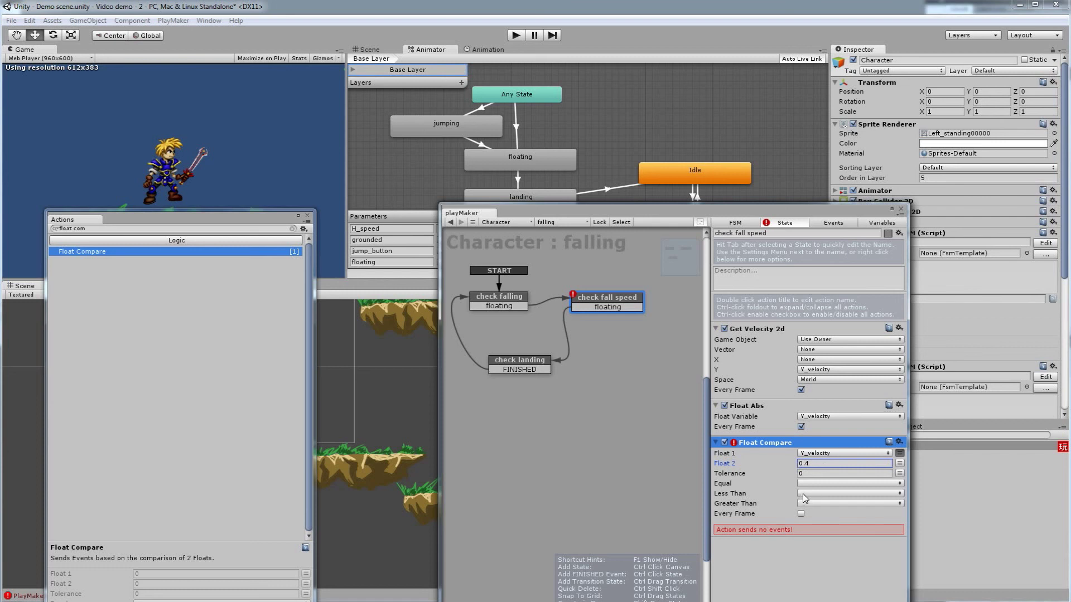
Step: Set Float Compare's Less Than event to FINISHED and give check fall speed a FINISHED transition leading back to check falling
left_click(803, 493)
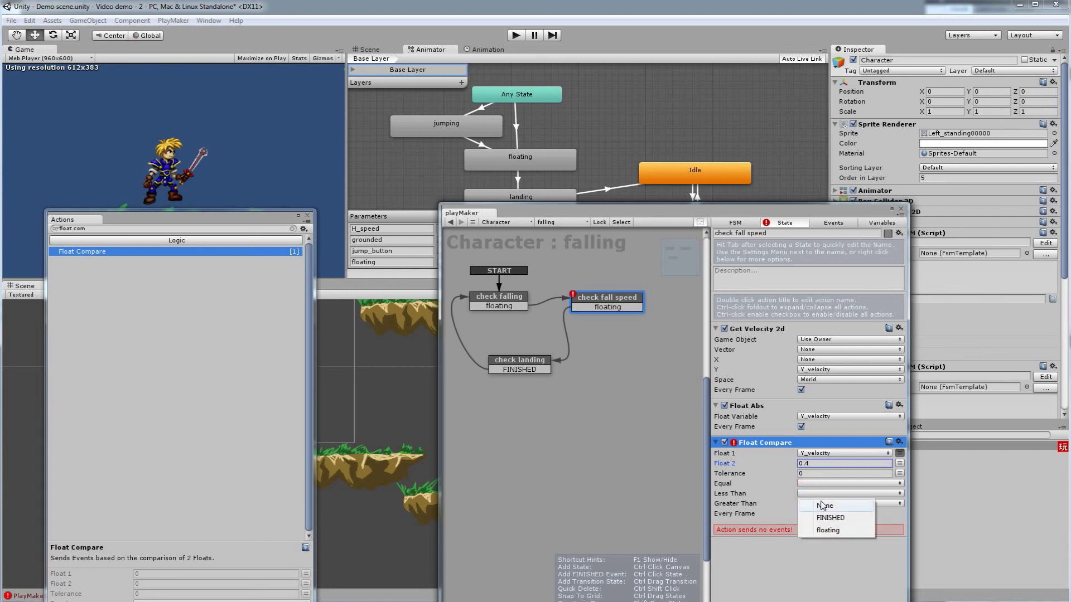
left_click(830, 518)
right_click(593, 295)
mouse_move(613, 303)
left_click(574, 307)
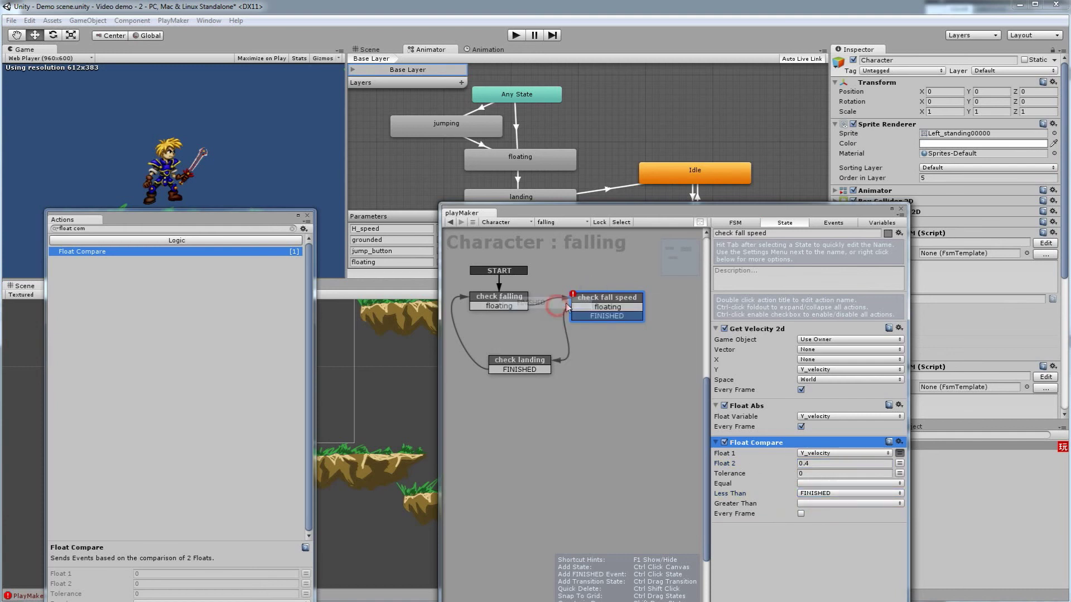
left_click_drag(582, 319, 606, 300)
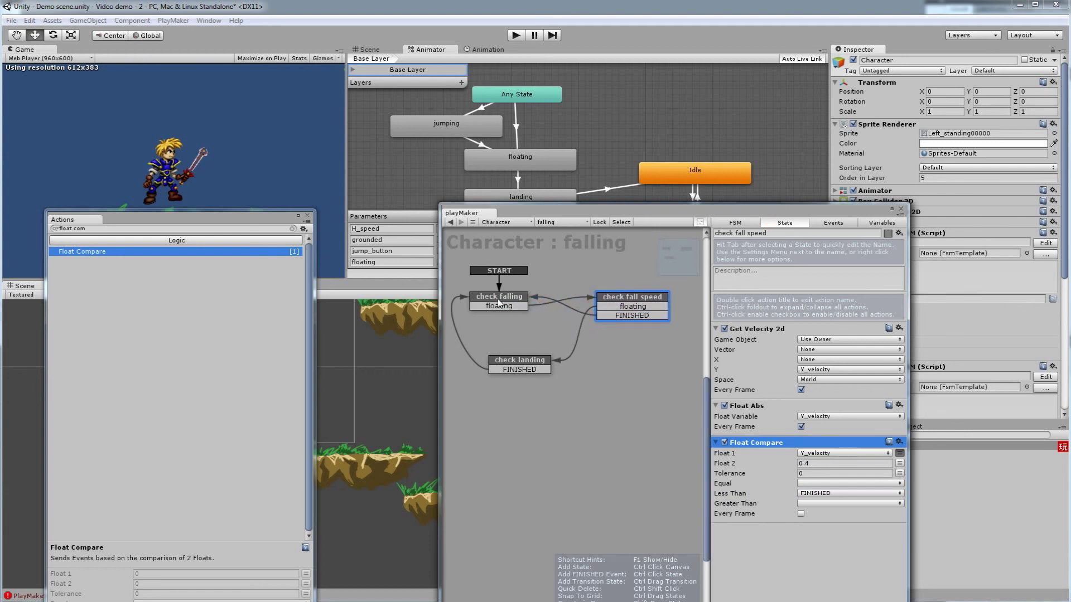
Step: Set the Float Compare action's Greater Than event to floating
left_click(805, 462)
type("0.4")
left_click(803, 503)
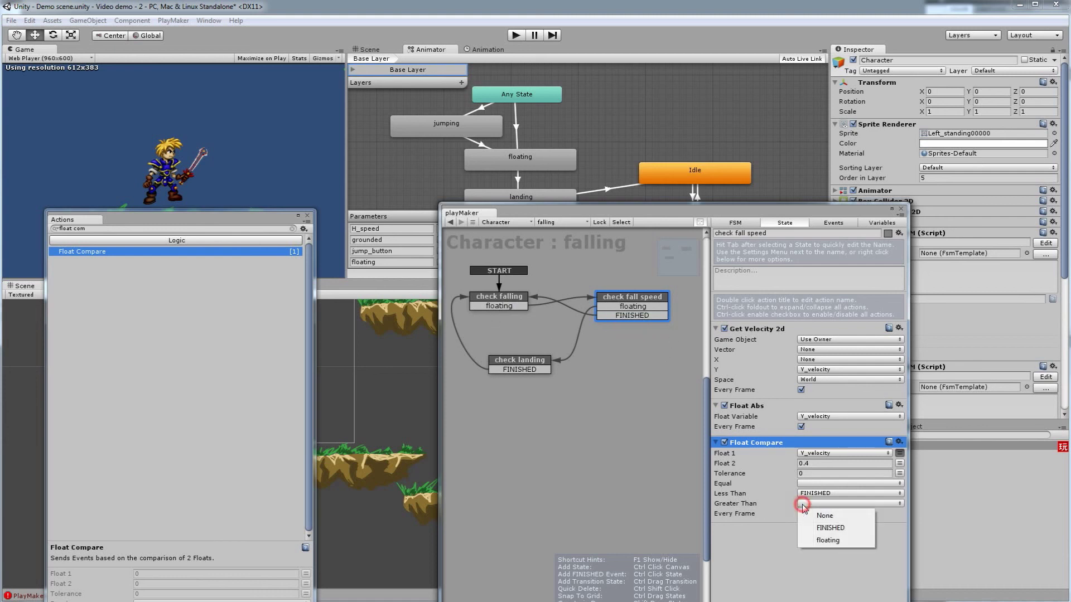
left_click(818, 538)
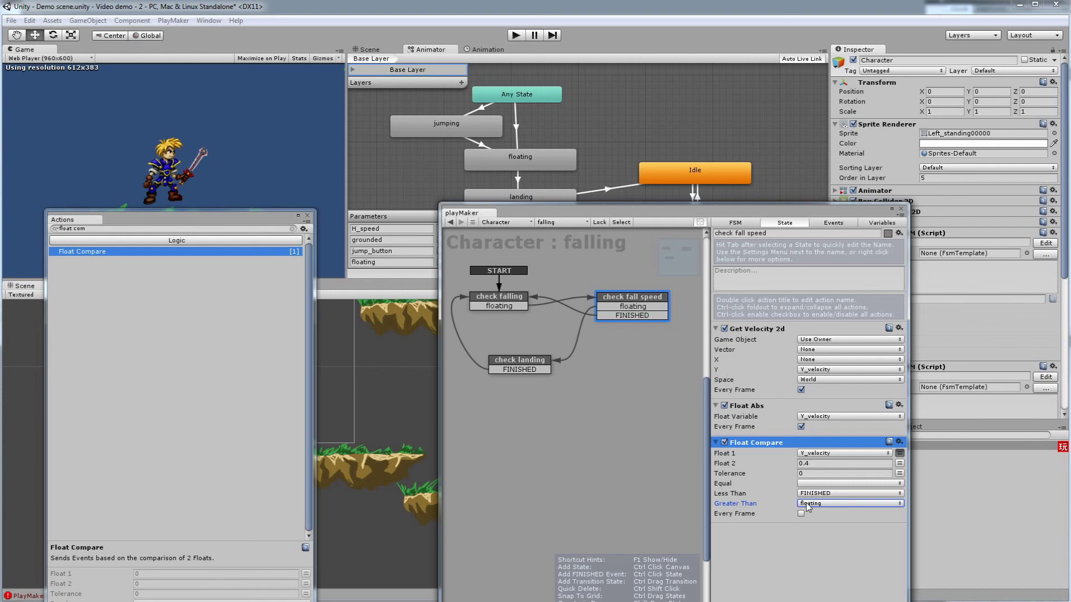
Step: Review the actions of the check landing, check falling and check fall speed states
left_click(544, 364)
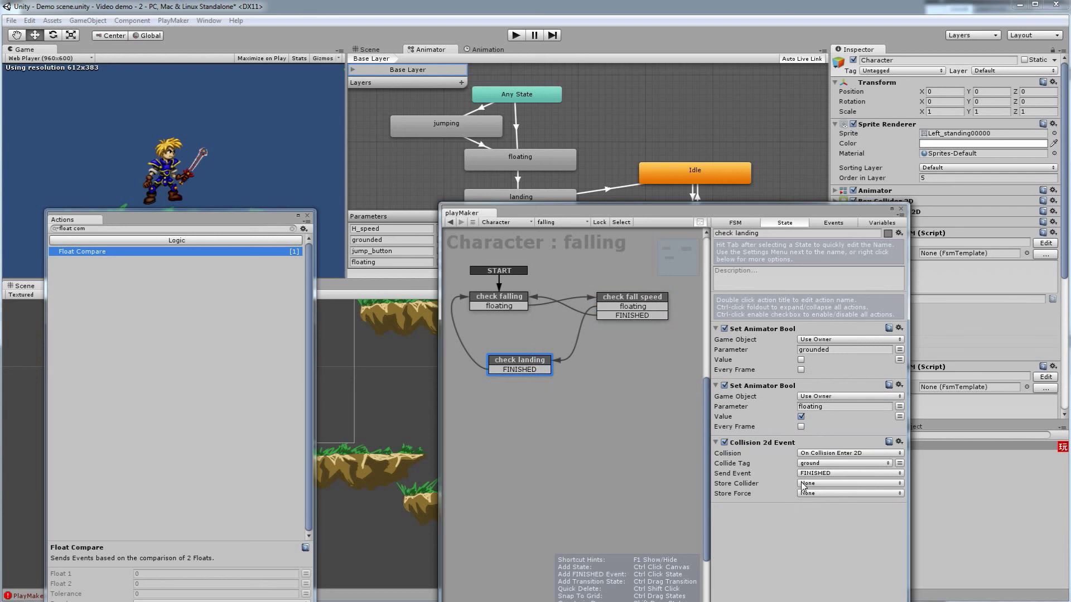
left_click(506, 300)
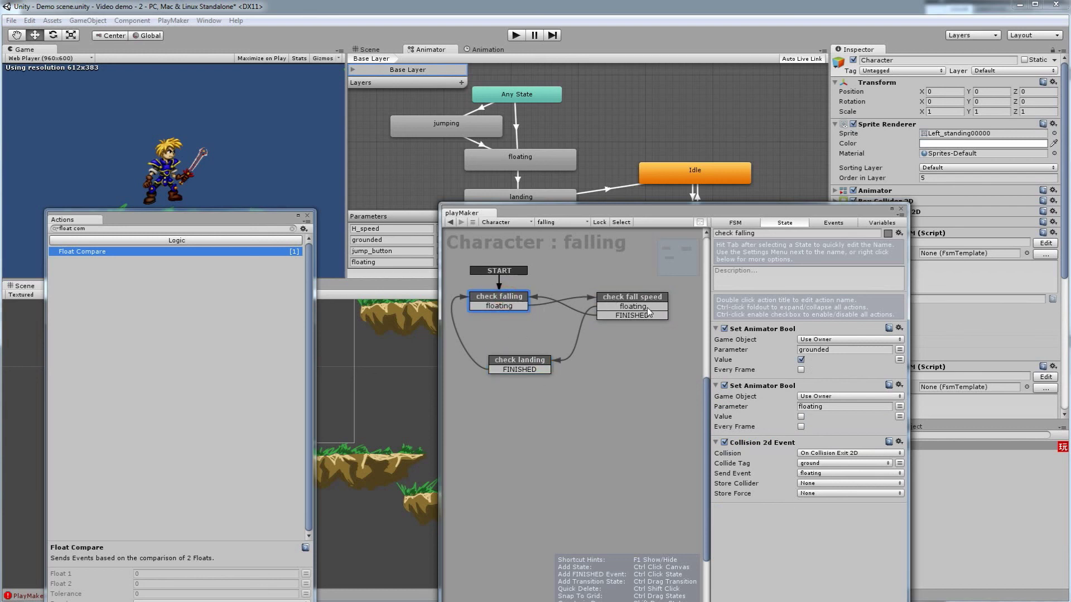
left_click(649, 297)
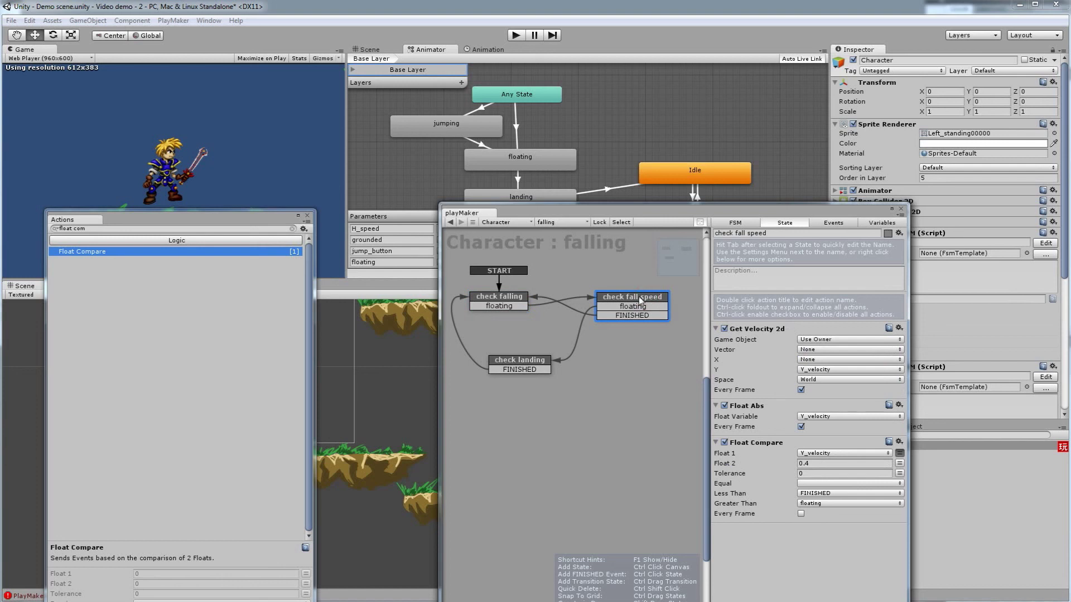
left_click(564, 346)
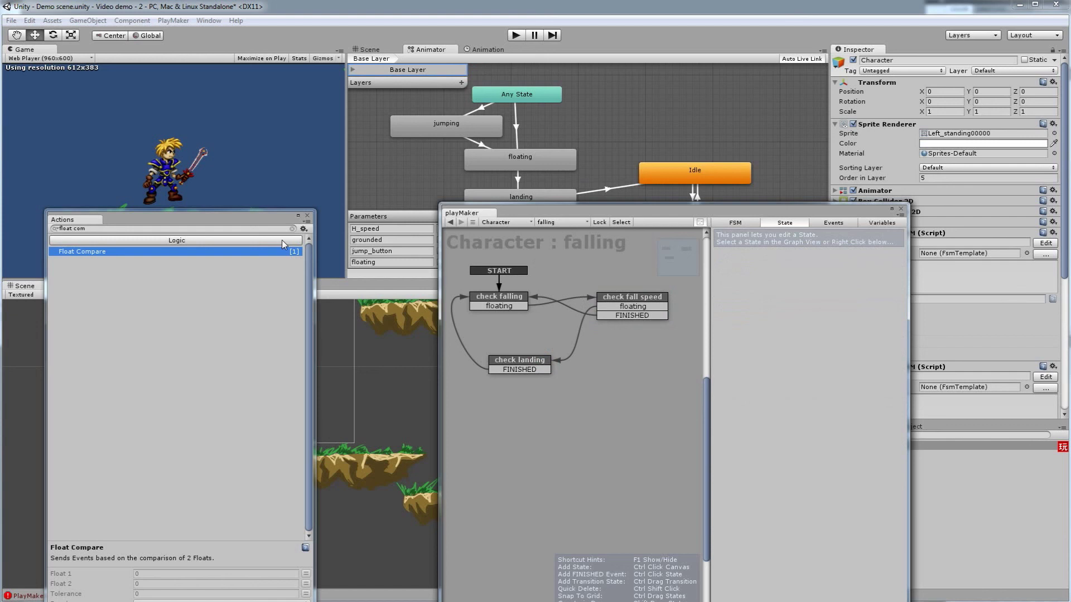
Step: Uncover the game view by moving the Actions window lower, then play the scene and test walking and jumping on the platform
left_click(268, 259)
left_click_drag(261, 225, 267, 316)
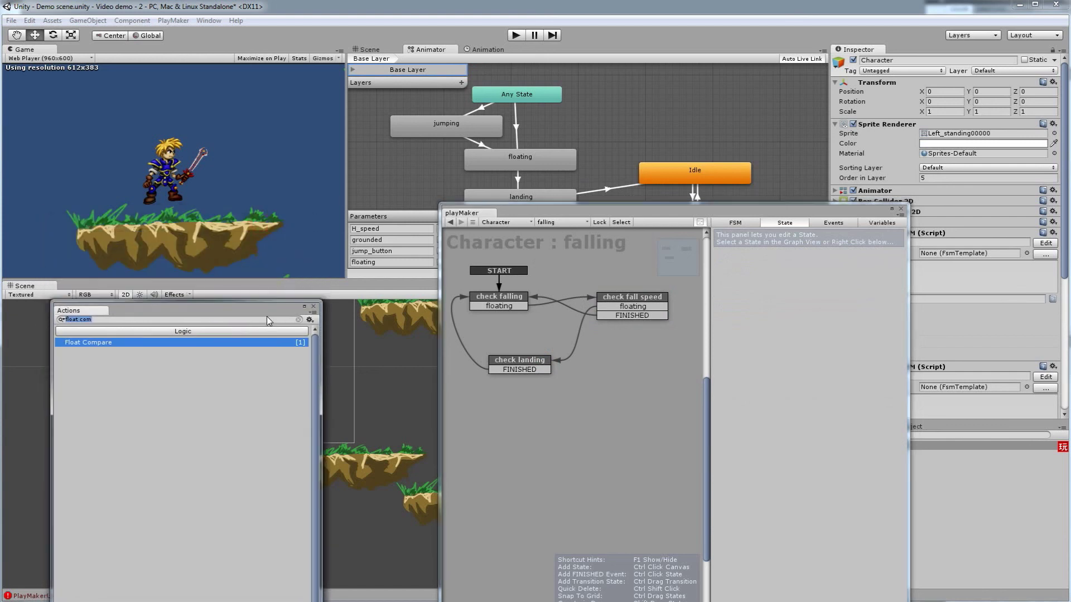
left_click(509, 38)
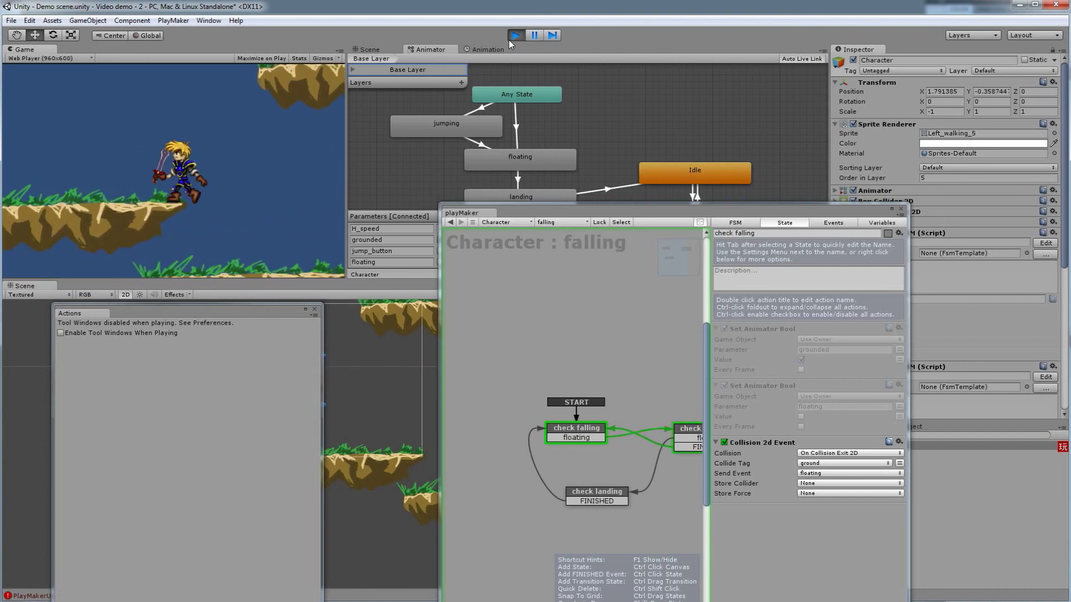
key("Left")
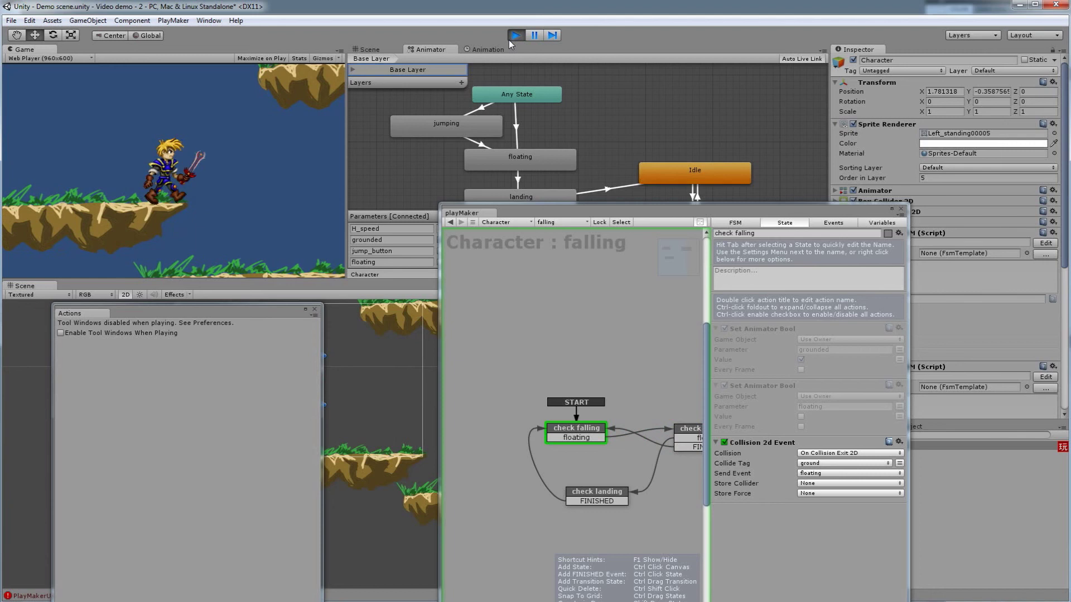
key("Left")
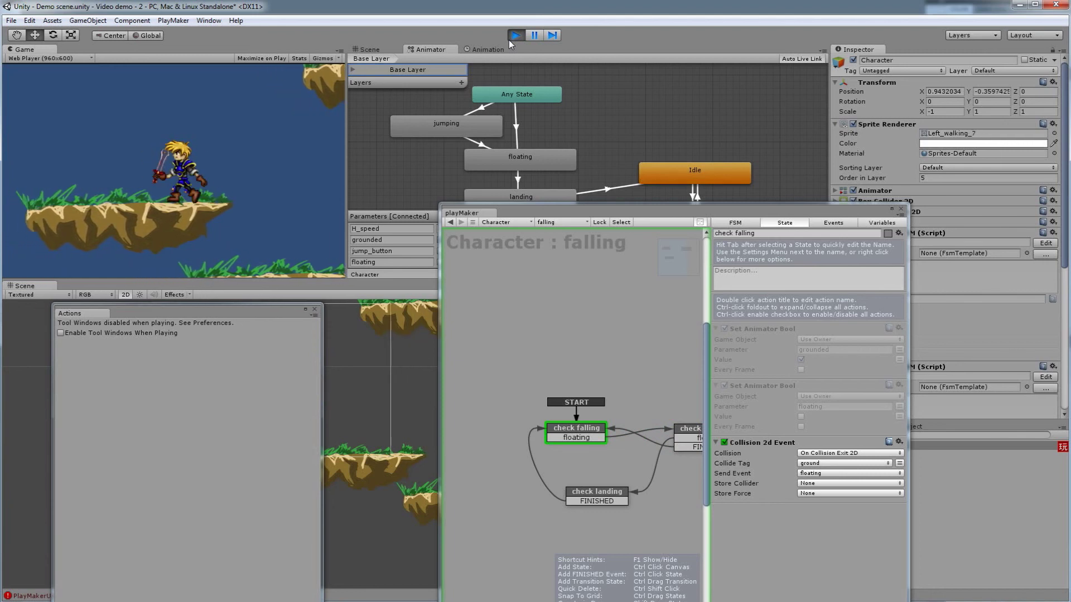
key("space")
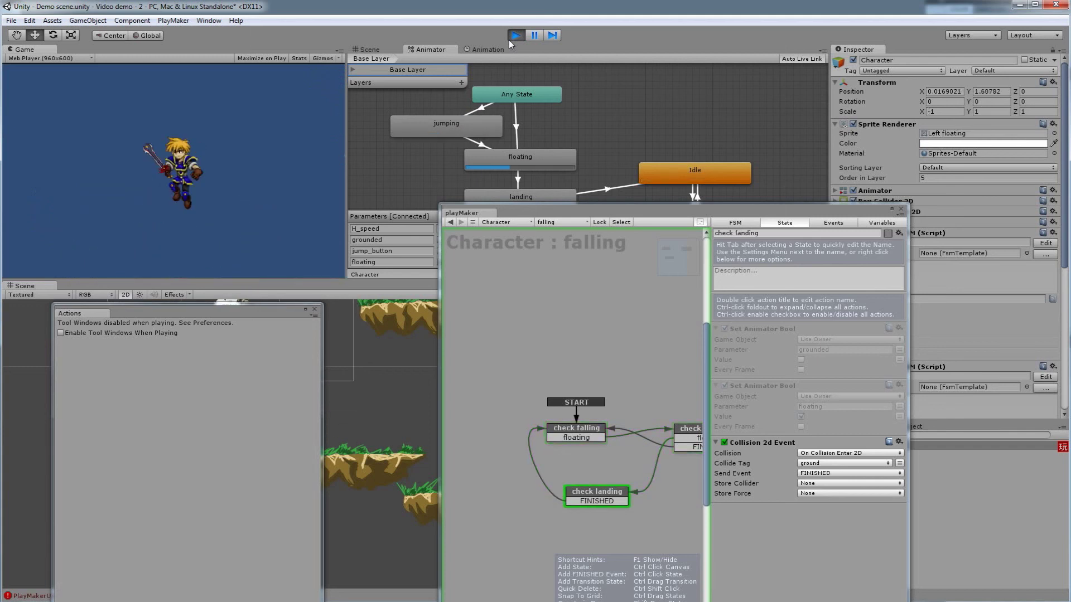
key("space")
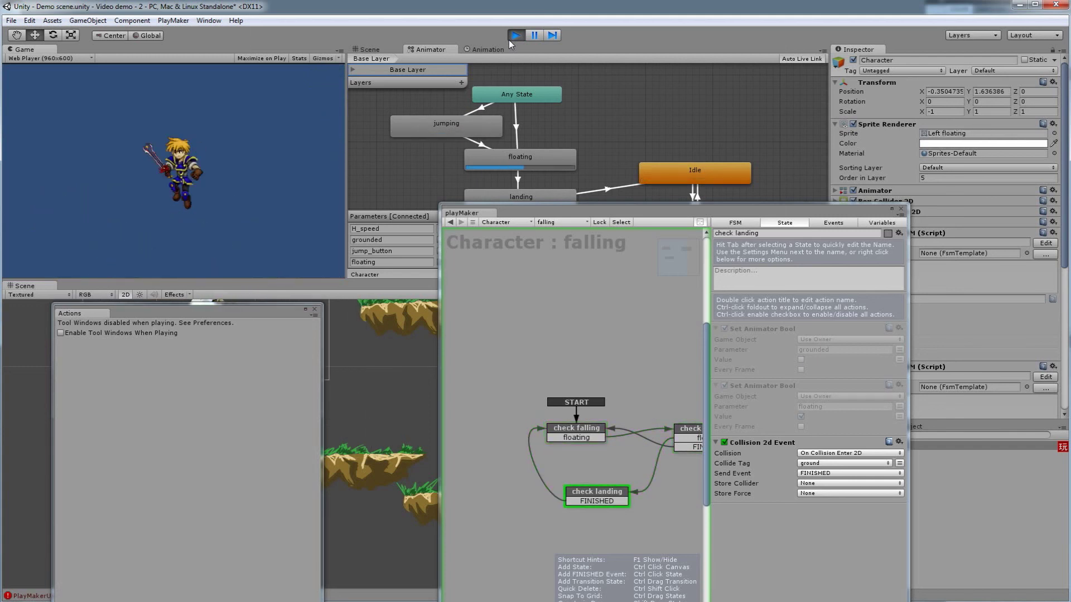
Step: Walk the character off the platform edge and jump back repeatedly to test the falling and landing animations
key("Right")
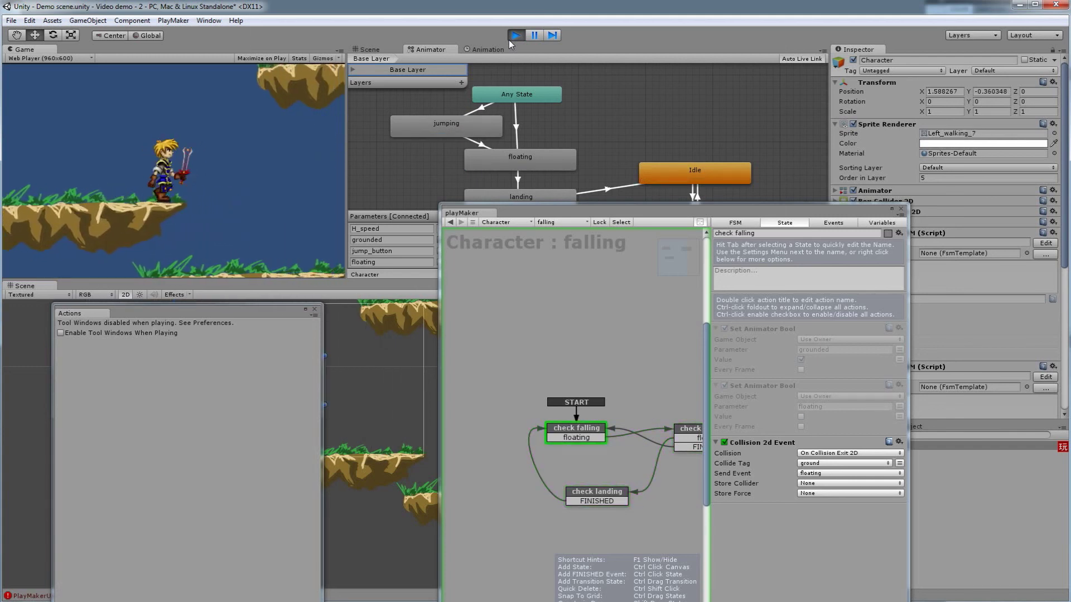
key("Right")
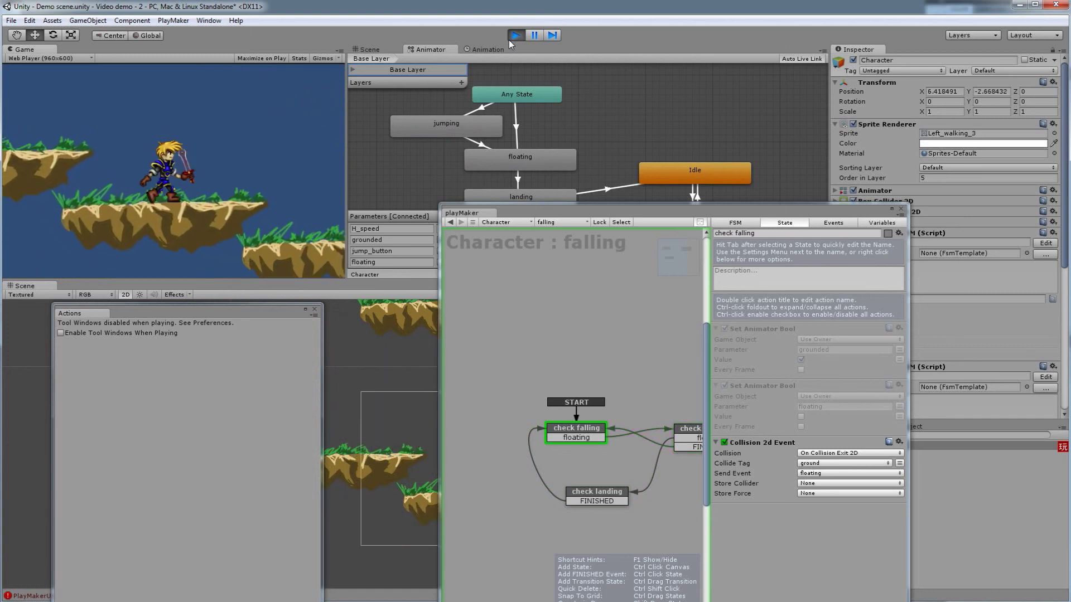
key("Left")
key("space")
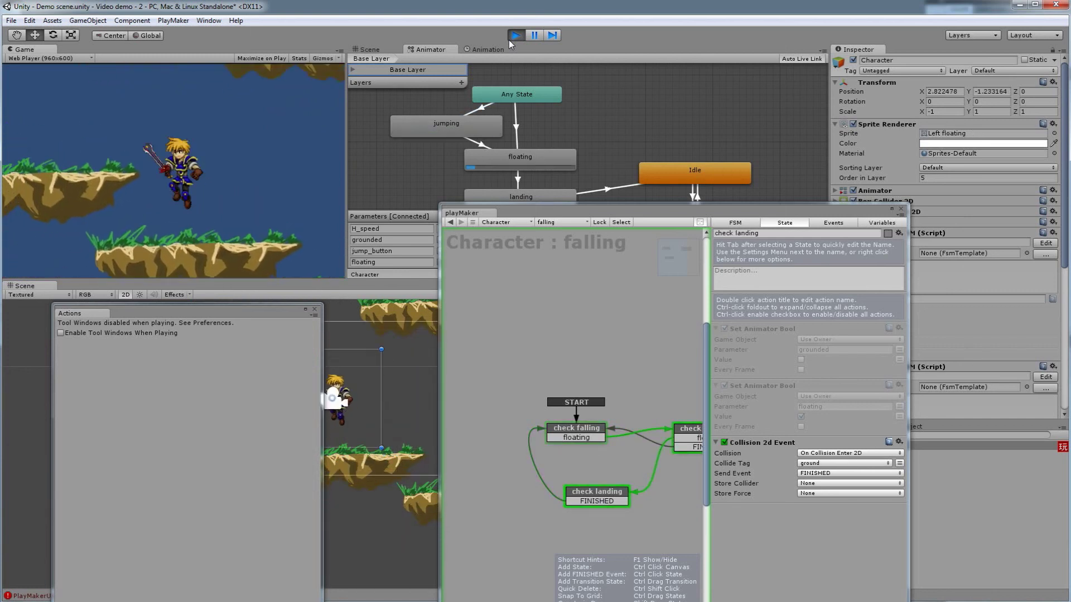
key("Right")
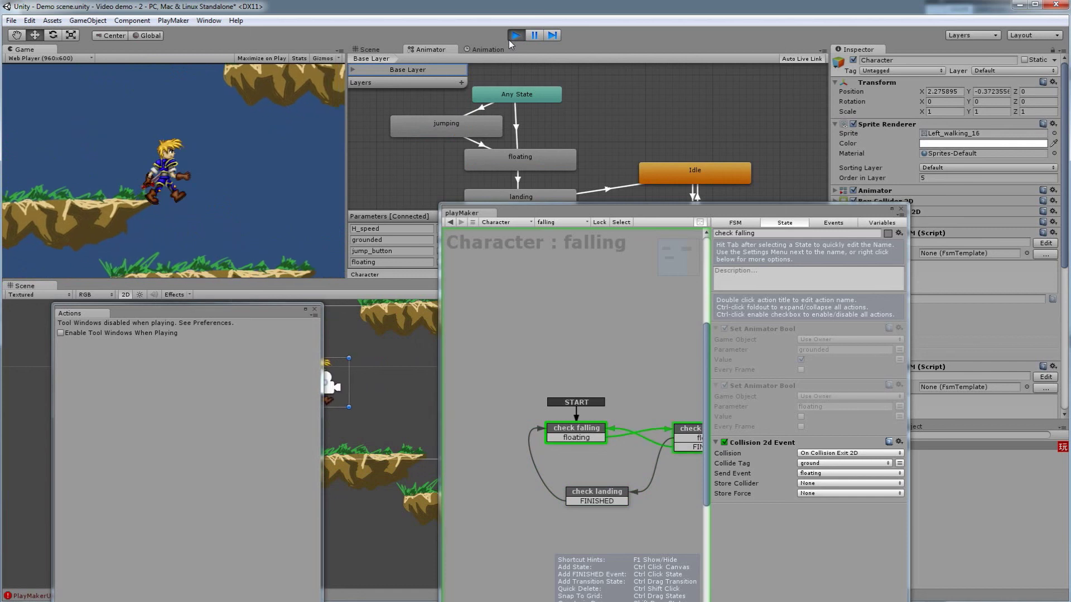
key("Left")
key("space")
key("Right")
key("space")
key("Left")
key("Right")
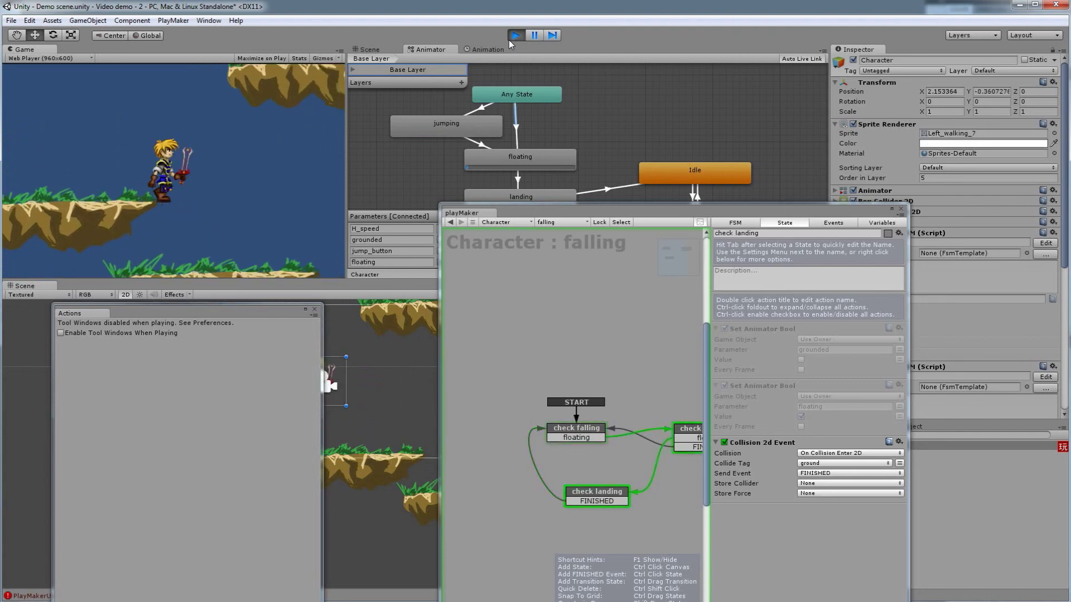
Step: Jump the character leftward between the platforms once more, then stop the scene playback
key("Left")
key("space")
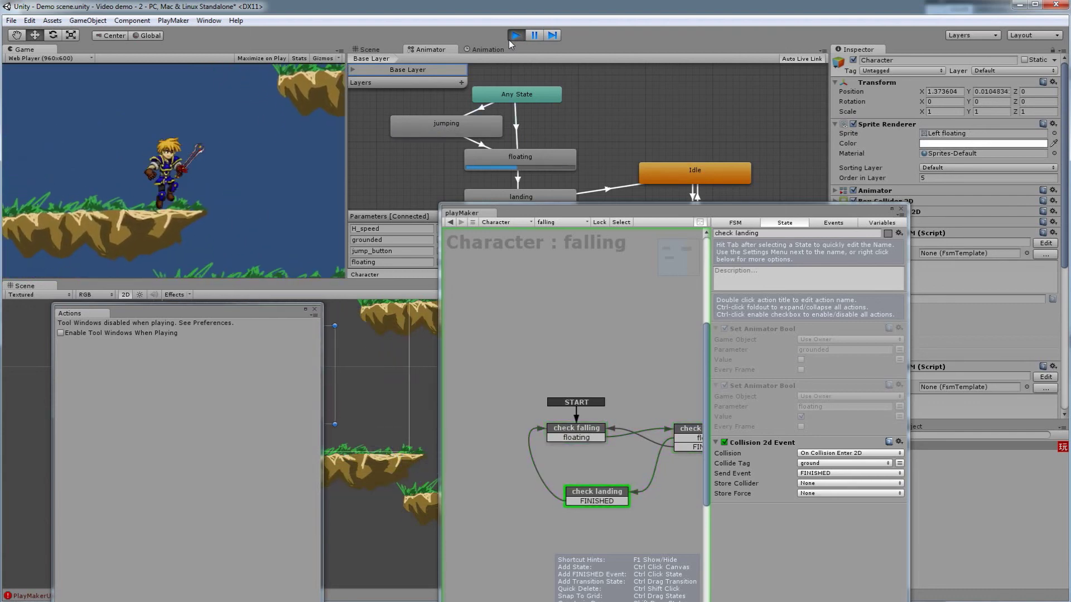
left_click(515, 35)
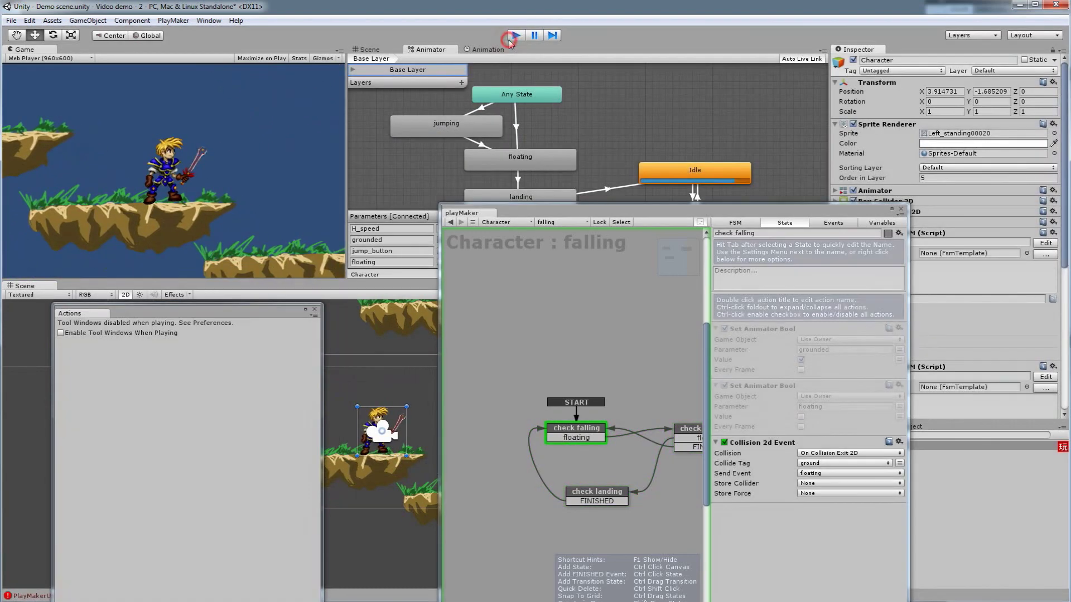
Step: Change the Float 2 threshold of the Float Compare action in the check fall speed state
left_click(632, 288)
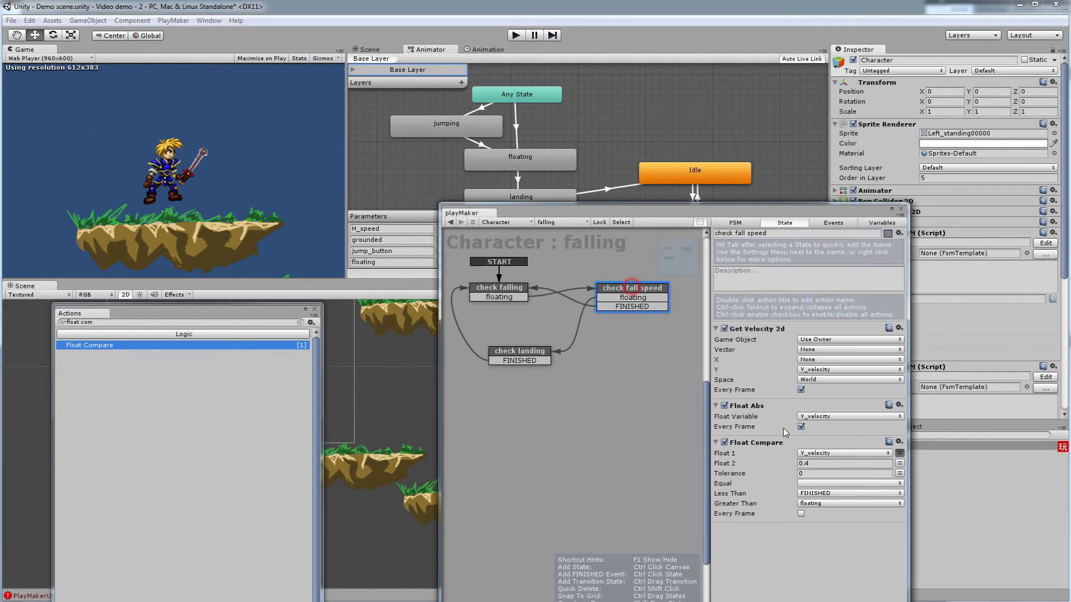
left_click(815, 464)
type("0.")
Step: Play the scene and test jumping on the starting platform and dropping off its right edge
left_click(516, 35)
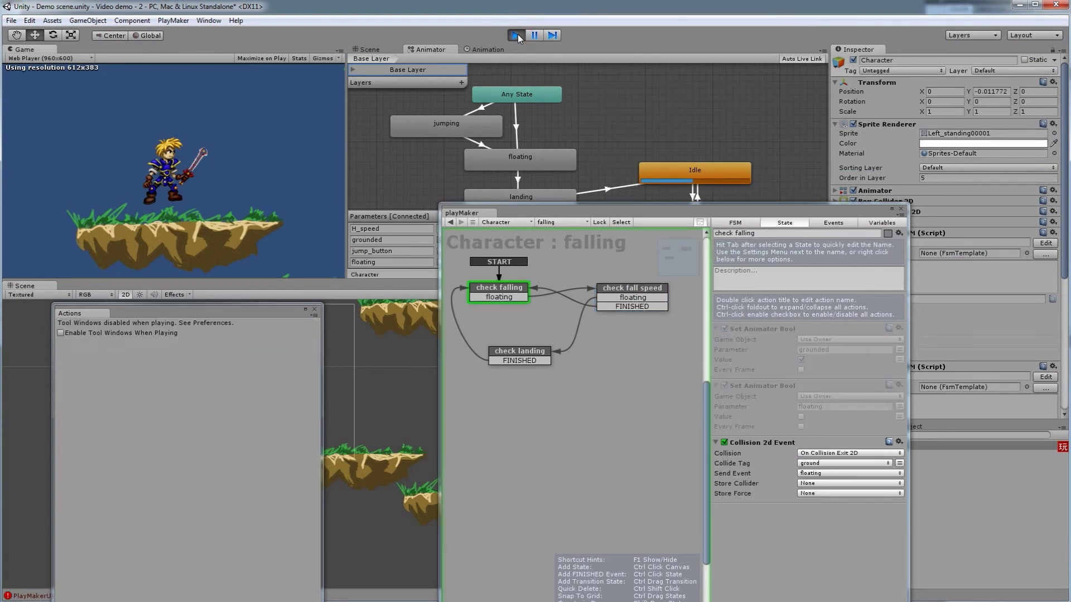
key("space")
key("Left")
key("space")
key("Right")
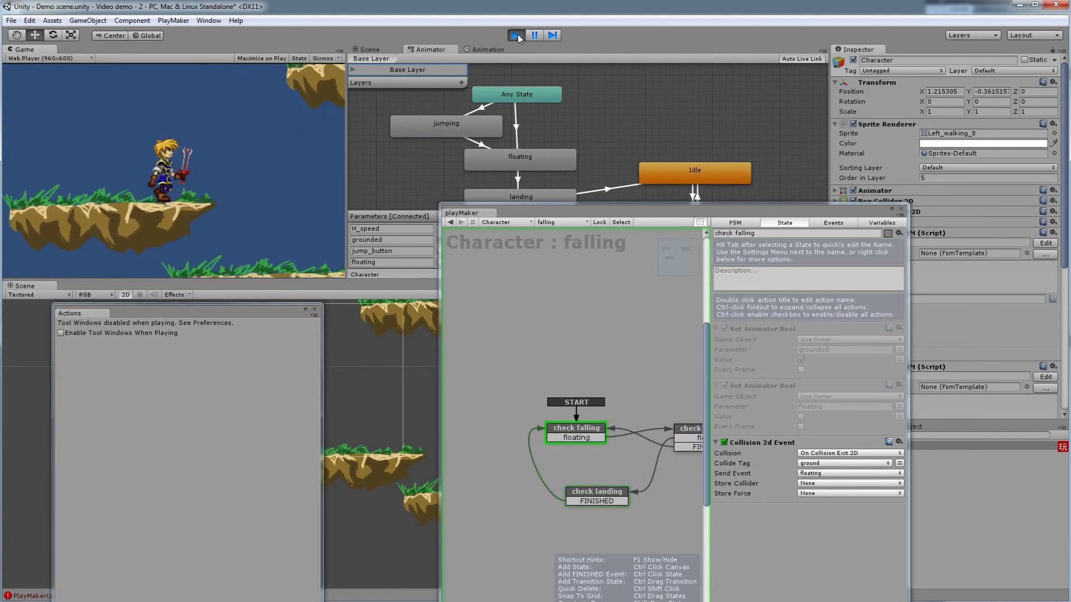
key("Left")
key("space")
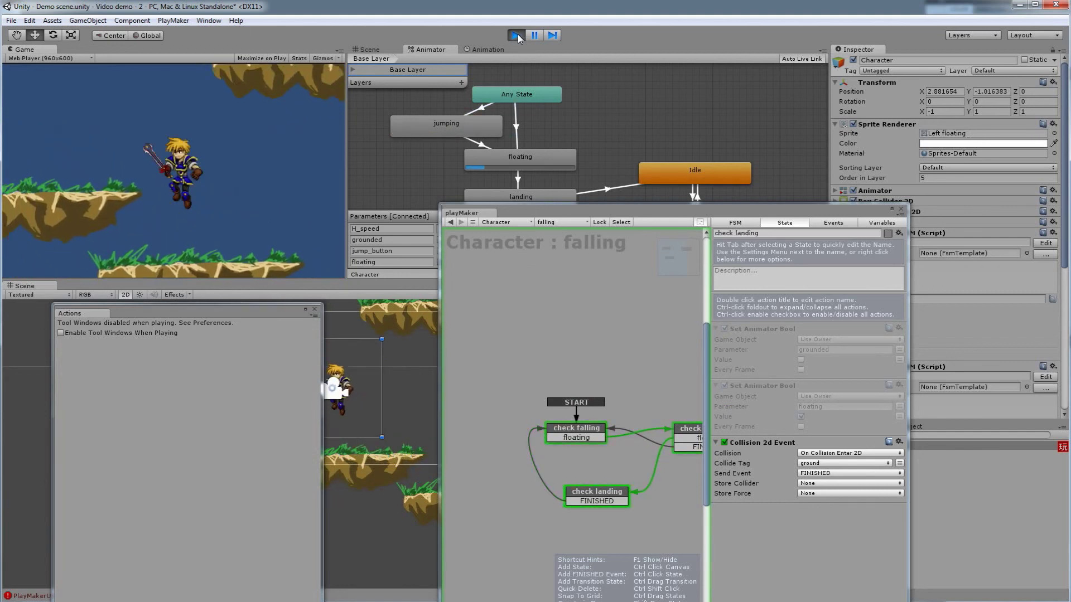
Step: Jump the character repeatedly between the starting platform and the one below it to test floating and landing
key("Right")
key("Left")
key("space")
key("Right")
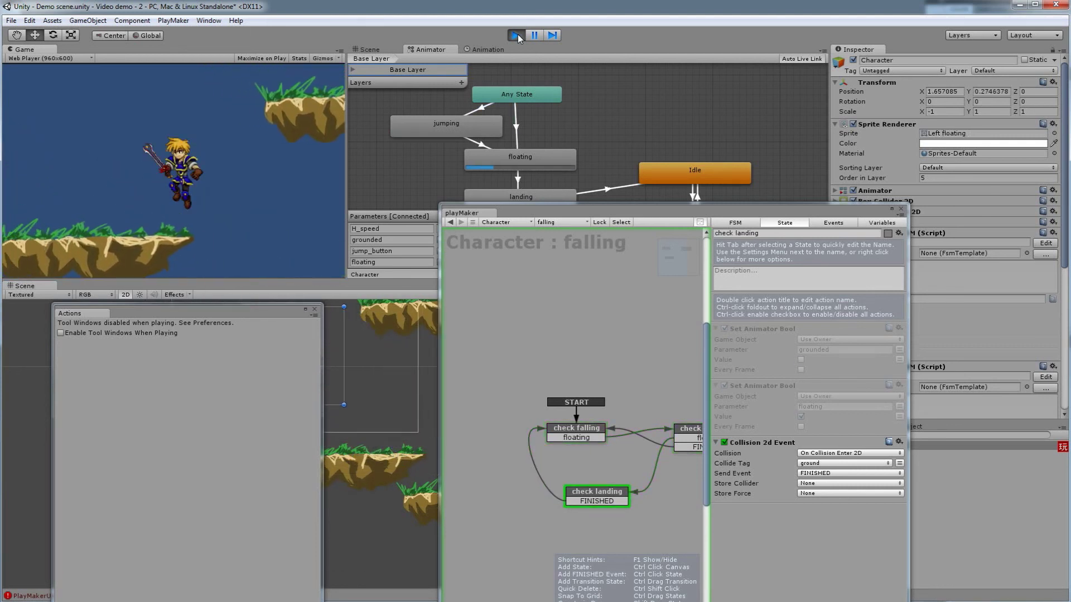
key("Left")
key("space")
key("Right")
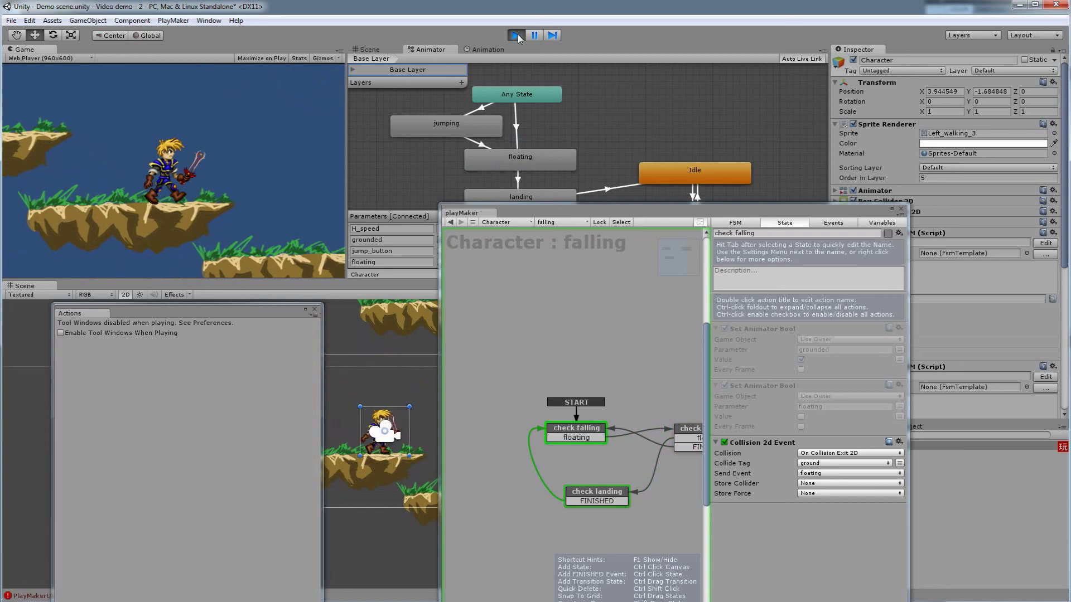
key("space")
key("Left")
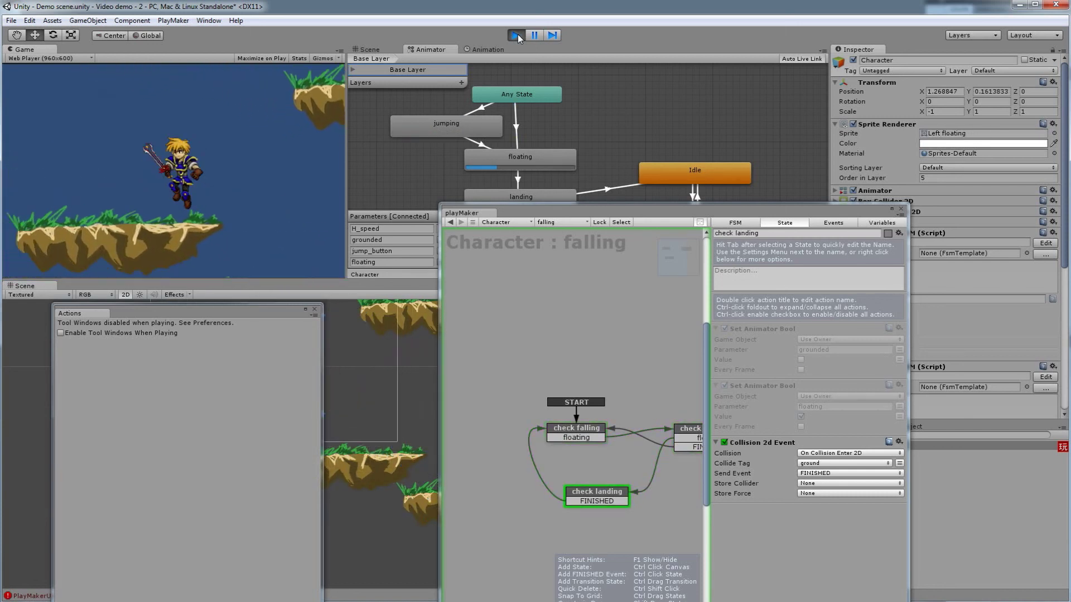
Step: Walk the character back and forth over the uneven starting platform, then off its right edge, to test when floating triggers
key("Left")
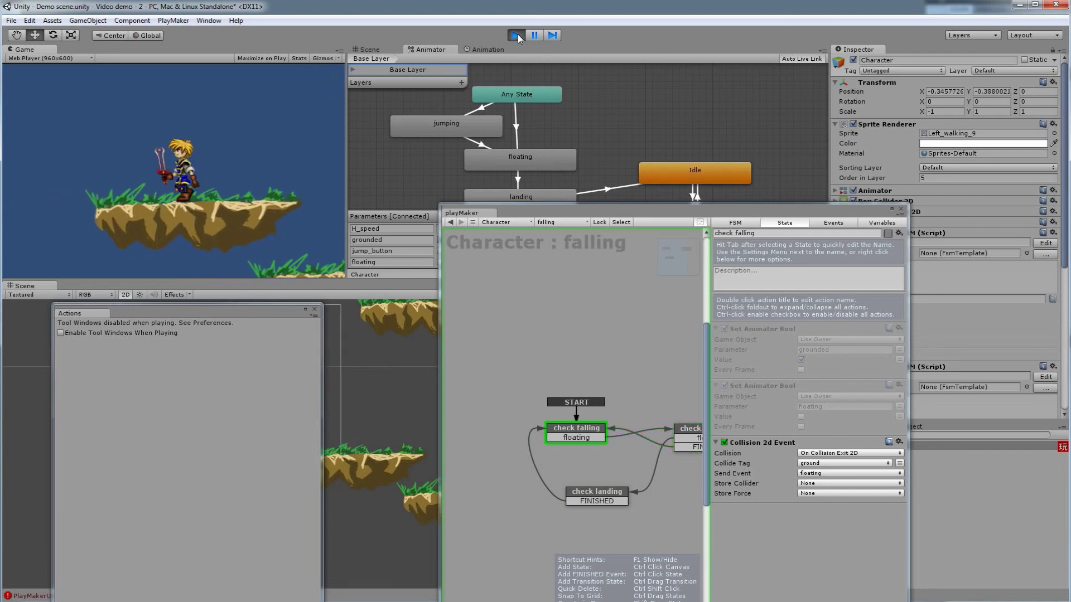
key("Left")
key("Left")
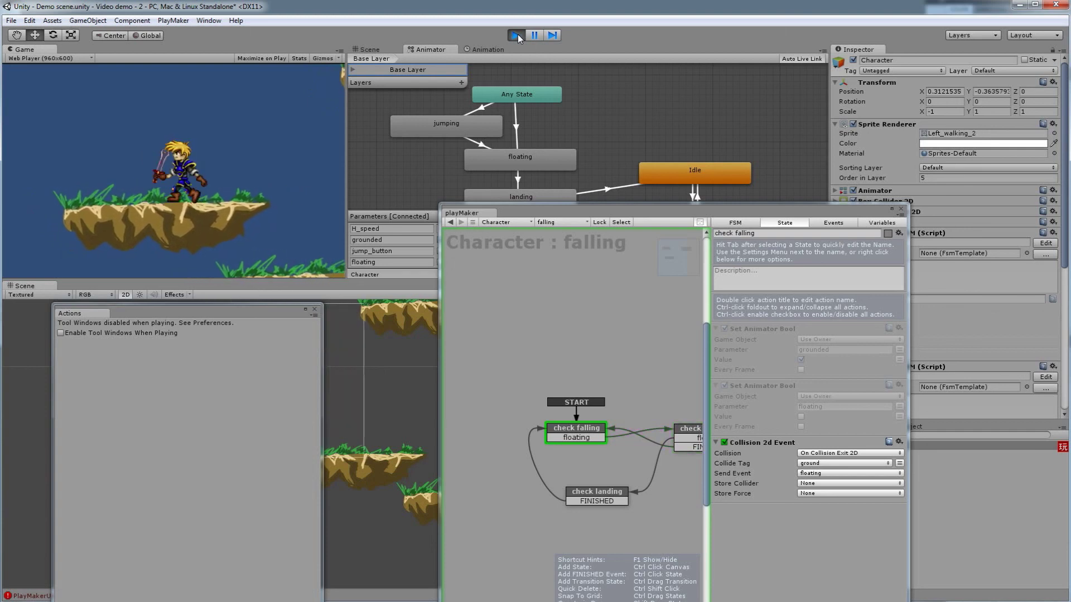
key("Right")
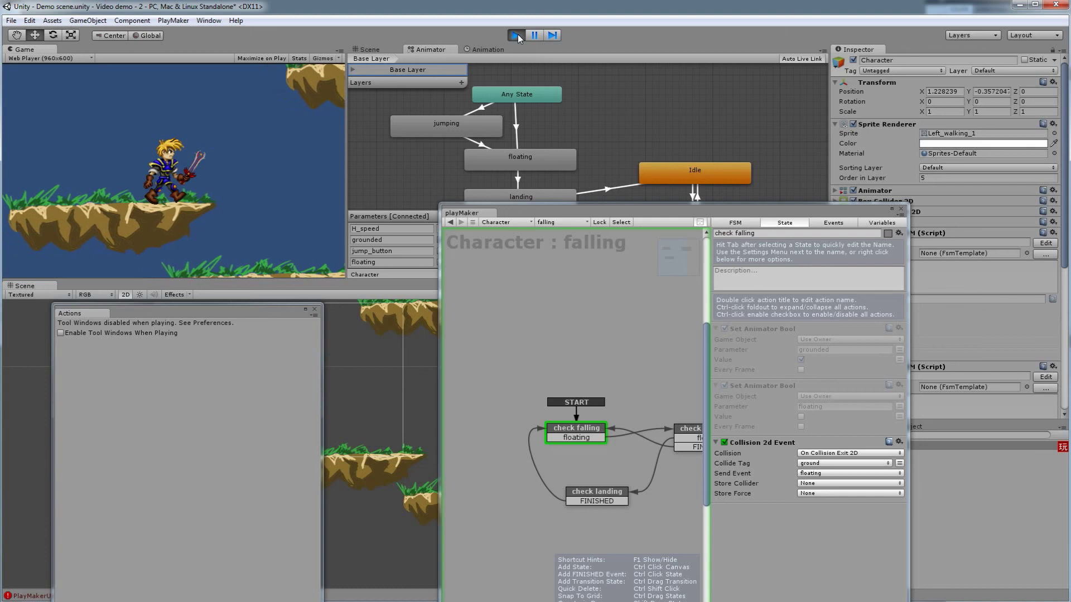
key("Left")
key("Right")
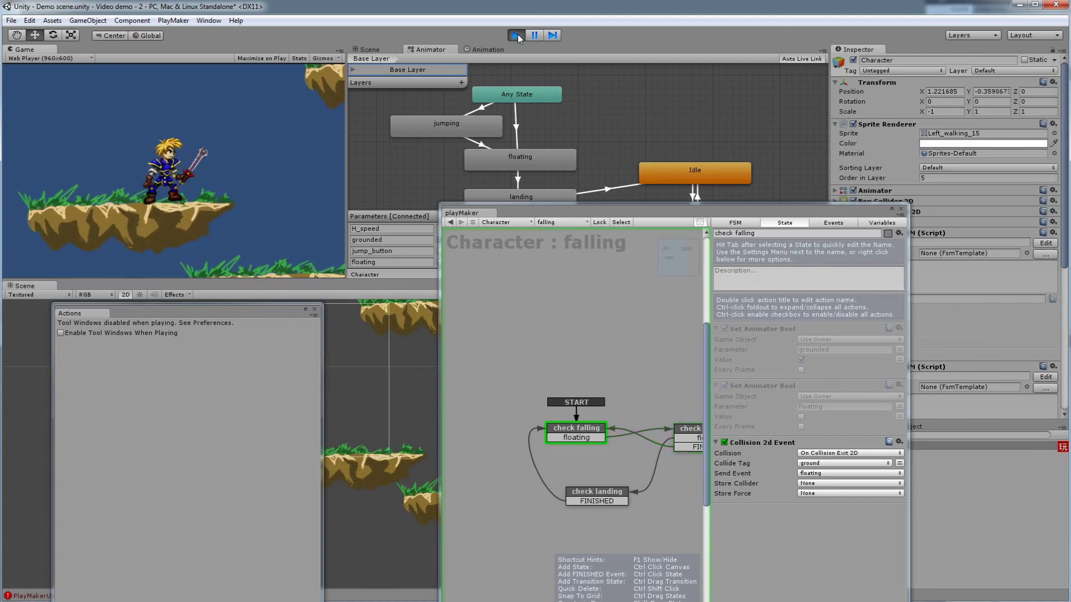
key("Left")
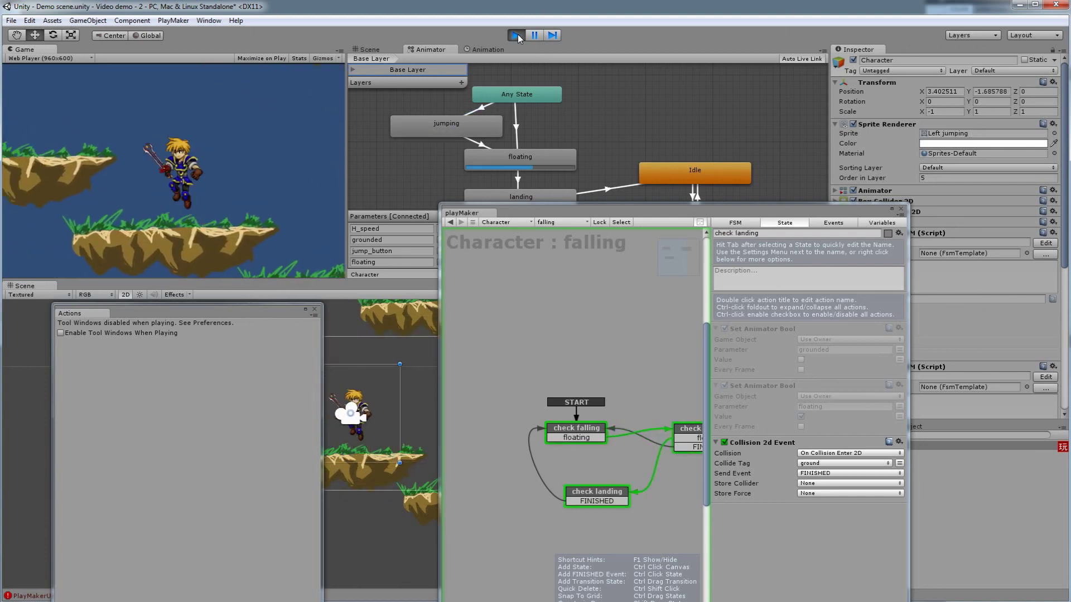
key("Right")
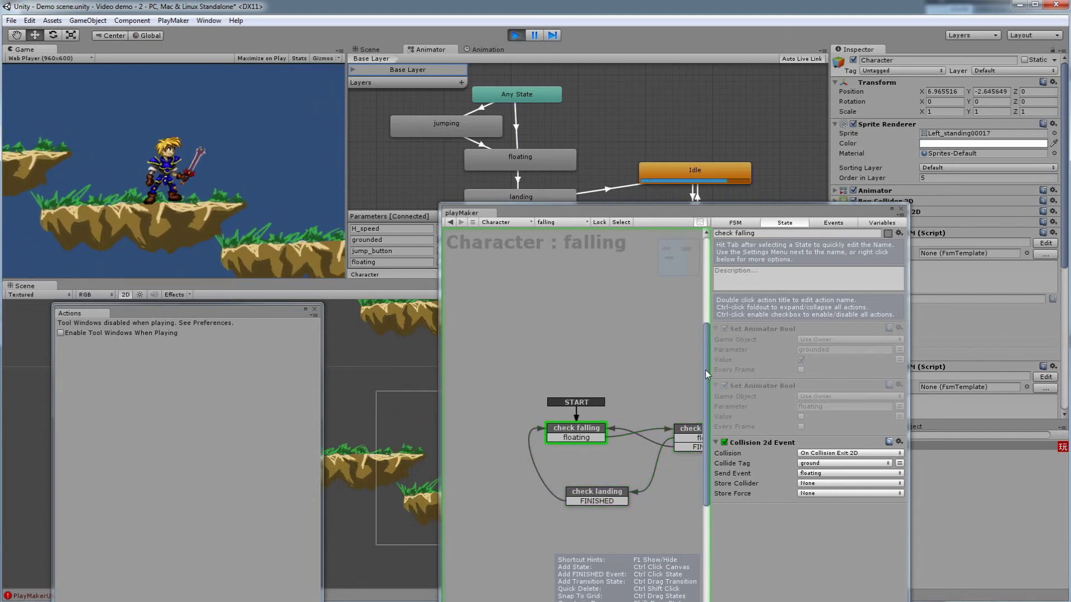
Step: Jump the character up toward the higher platform to check its collision, then stop the scene playback
key("Left")
key("space")
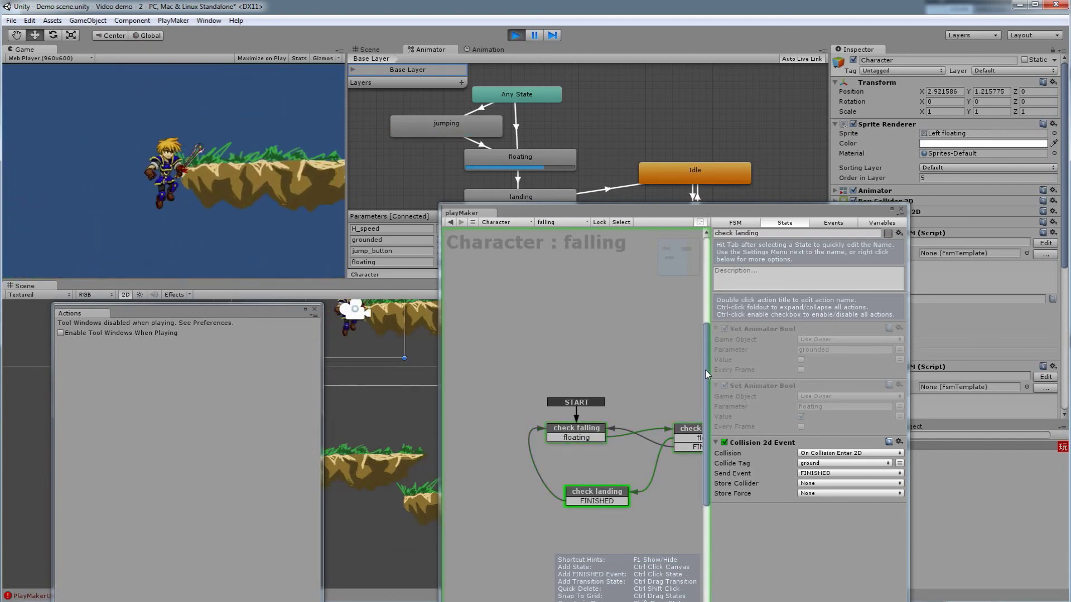
left_click(515, 37)
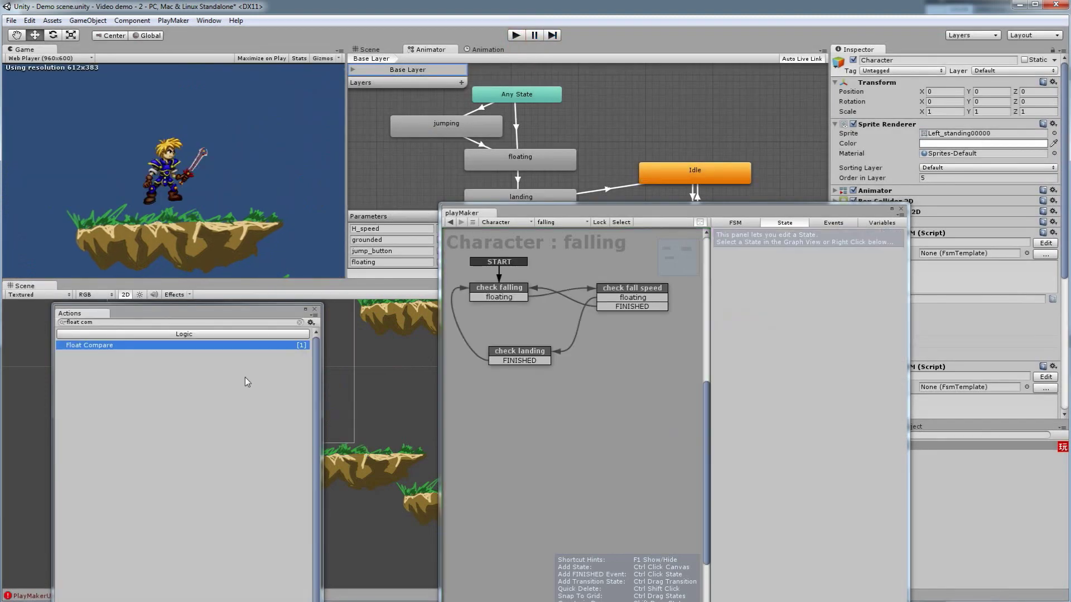
Step: Close the Actions window and lower the two upper ground platforms so they form steps within the character's reach
left_click(314, 309)
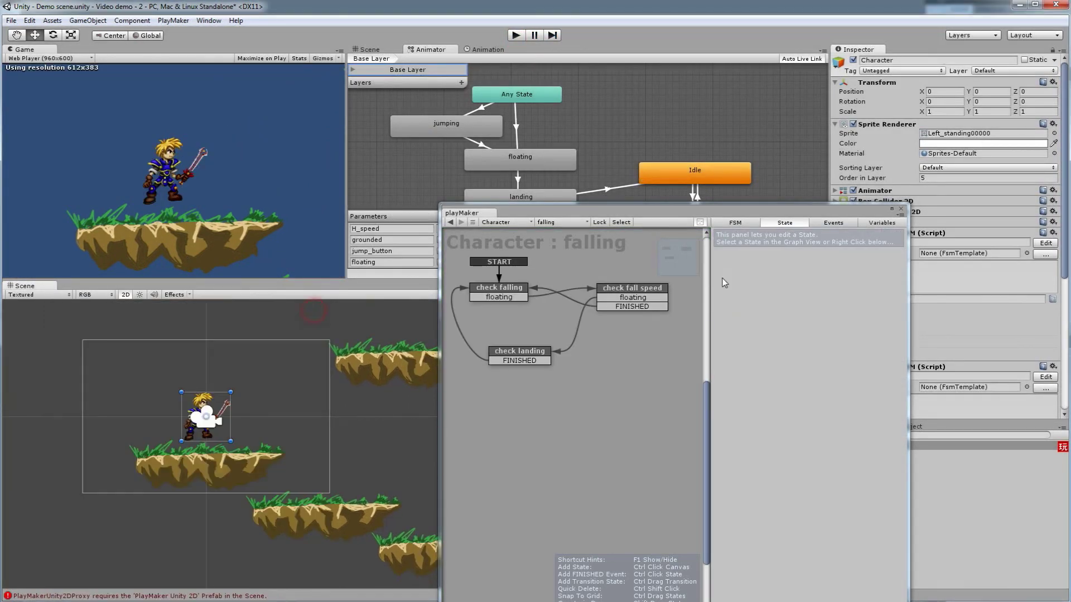
middle_click_drag(295, 362, 193, 360)
left_click(287, 364)
left_click_drag(281, 360, 287, 404)
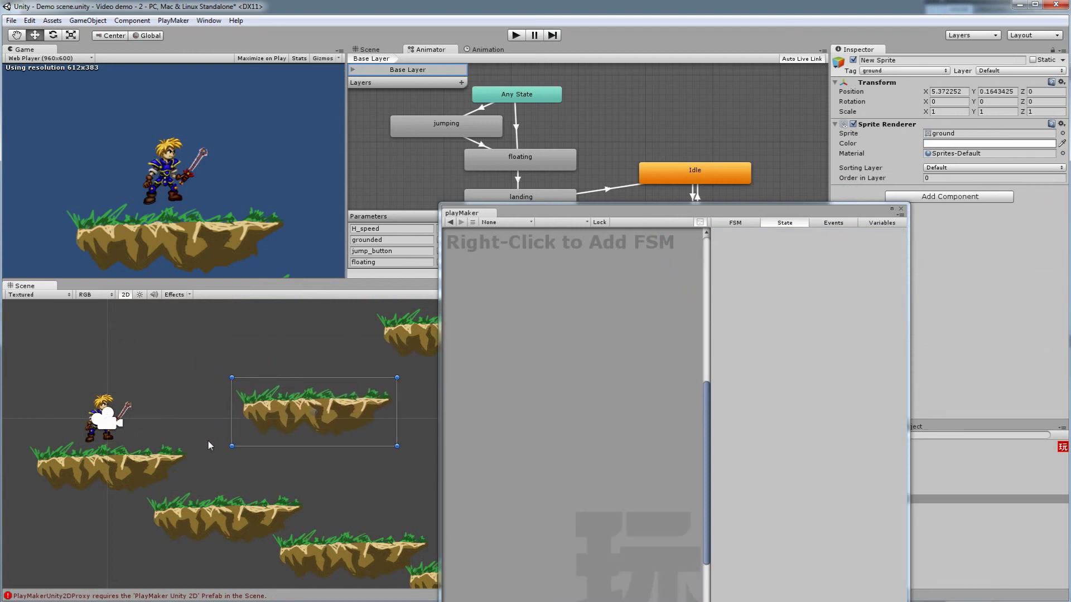
middle_click_drag(351, 358, 296, 340)
left_click(381, 346)
left_click_drag(380, 346, 390, 373)
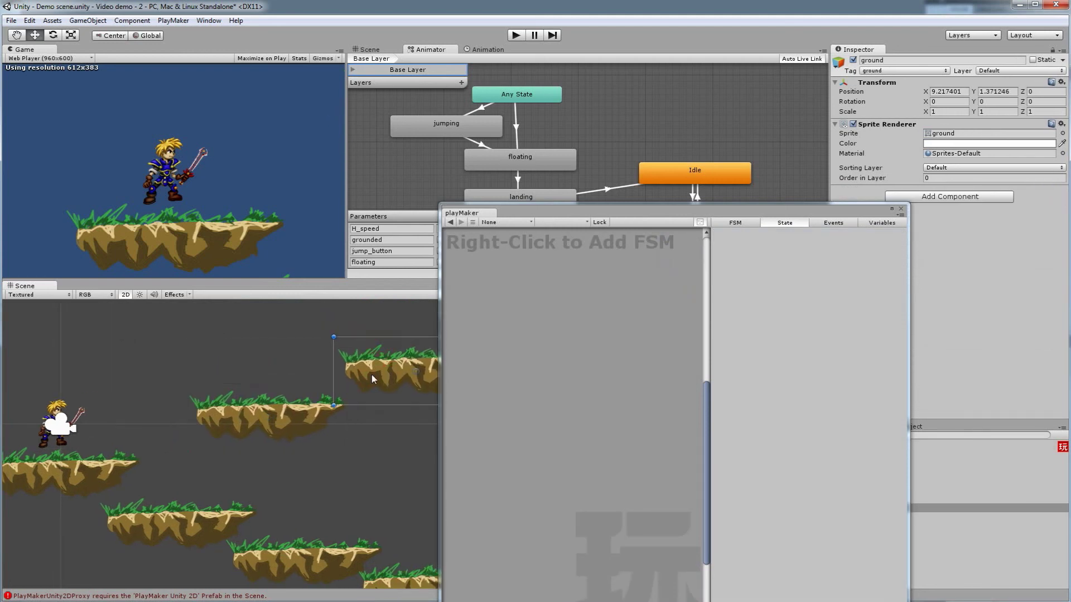
Step: Add an Edge Collider 2D to the lower of the two raised platforms and fit its line to the grassy surface
middle_click_drag(207, 373, 208, 368)
left_click(236, 390)
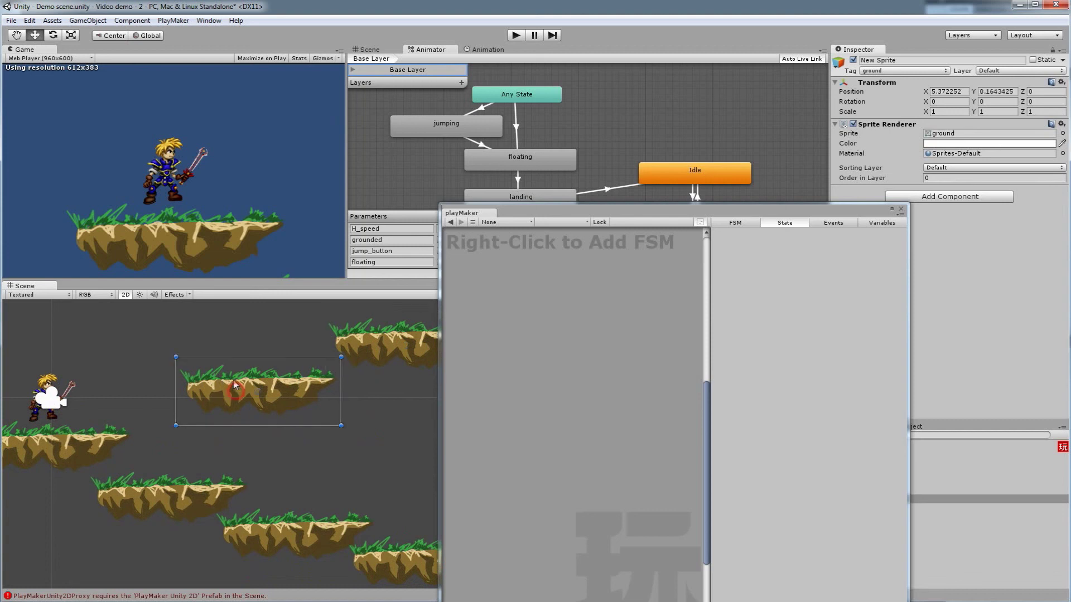
left_click(194, 498)
left_click(262, 396)
left_click(976, 200)
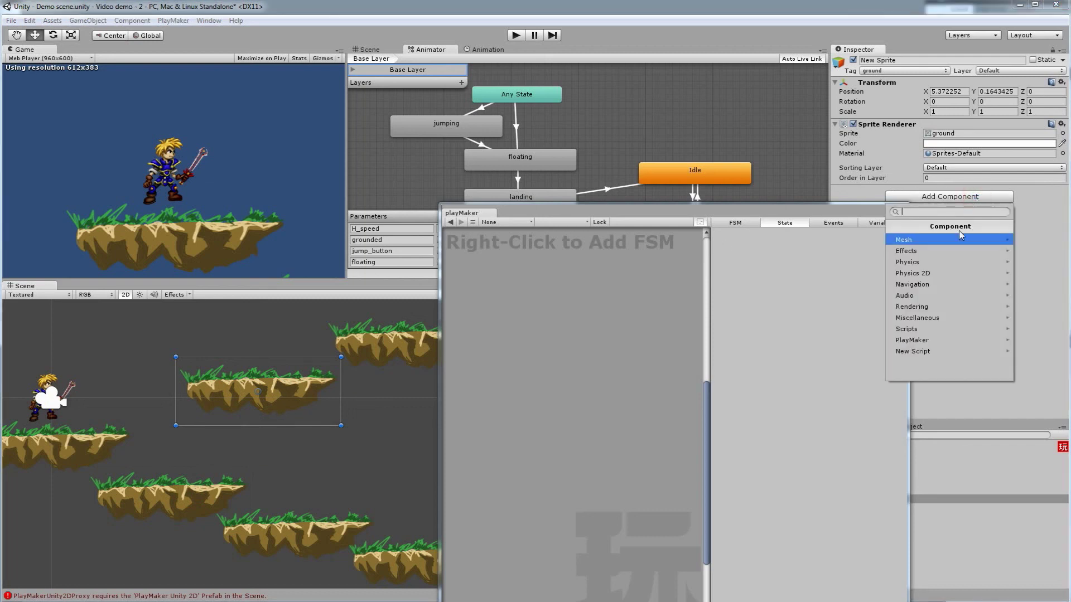
left_click(914, 274)
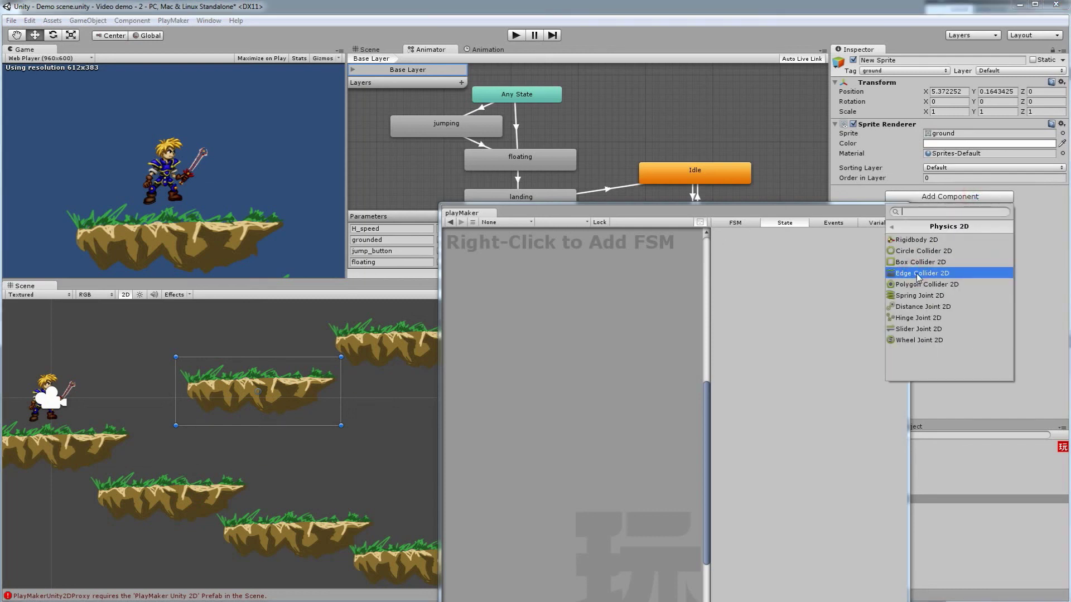
left_click(918, 274)
left_click_drag(842, 219, 841, 226)
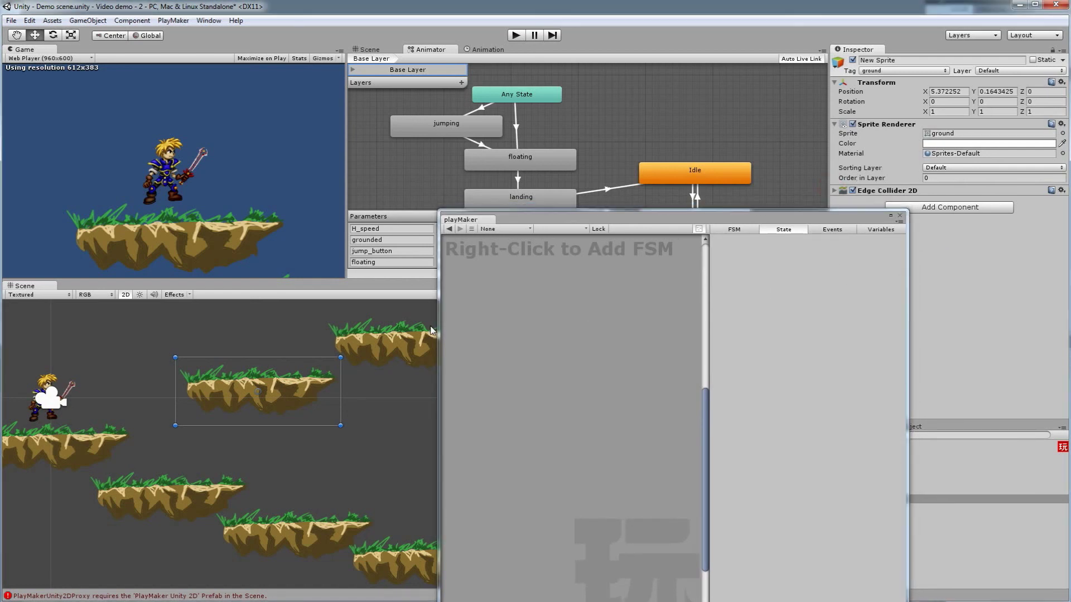
left_click(835, 191)
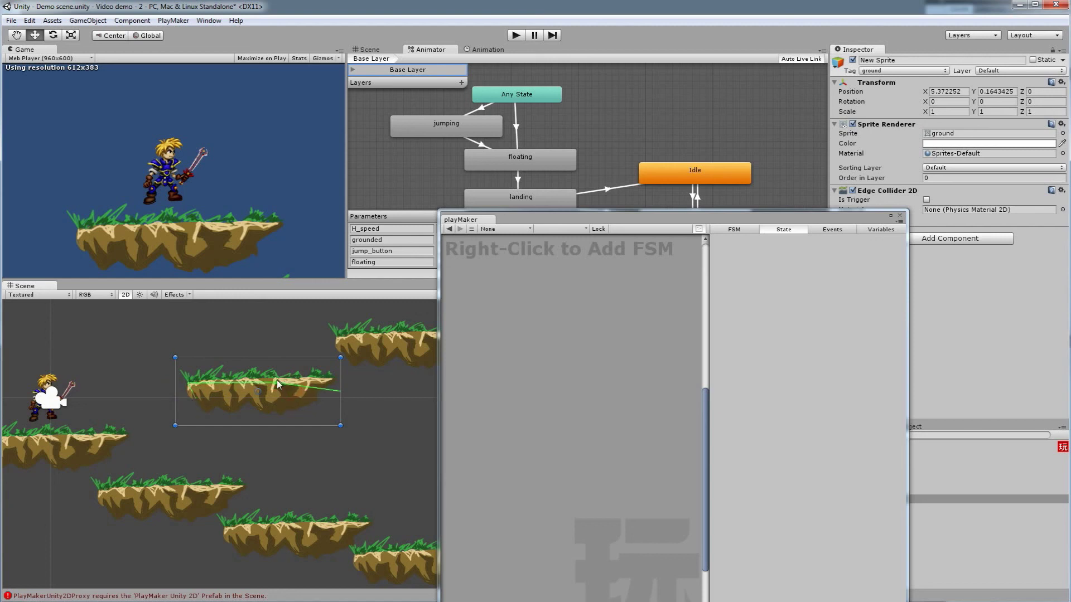
left_click_drag(275, 377, 330, 383)
Step: Add an Edge Collider 2D to the highest ground platform and shape its line along the platform's top surface
left_click(419, 341)
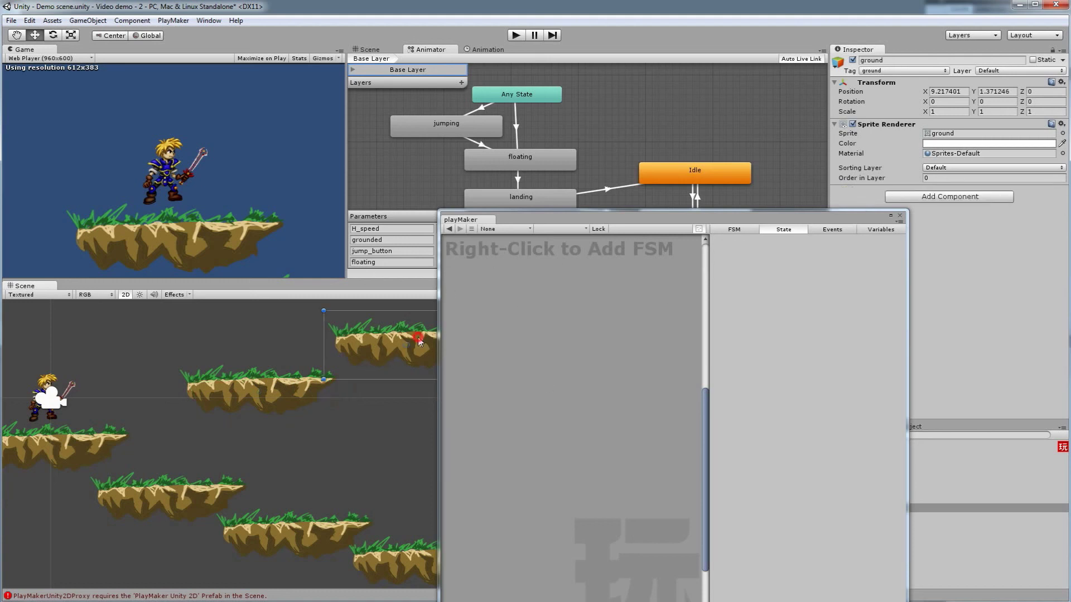
left_click(931, 199)
left_click(922, 273)
left_click(913, 274)
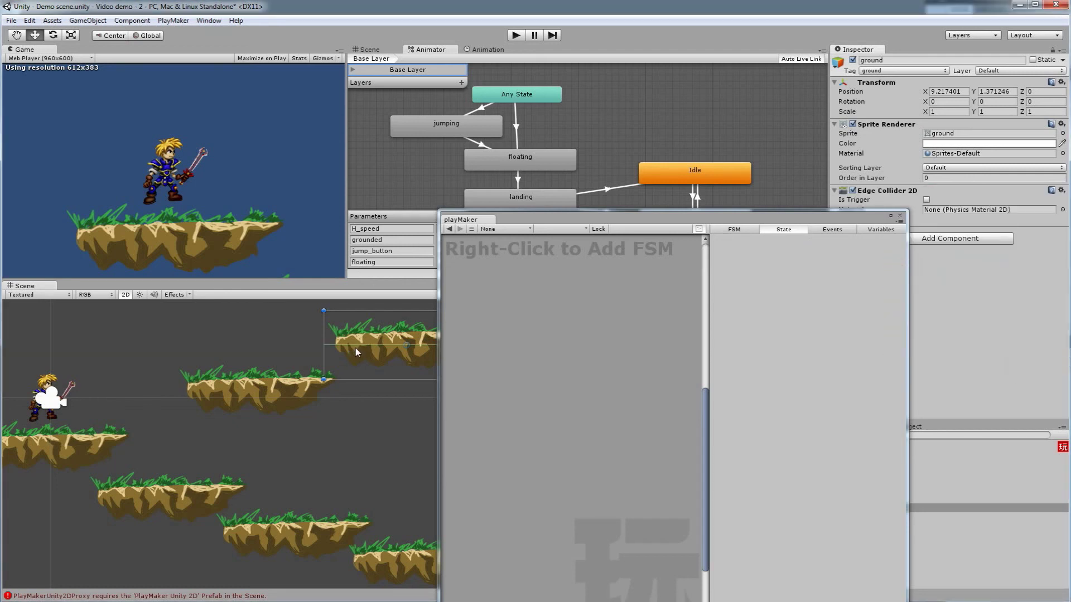
left_click_drag(326, 348, 324, 348)
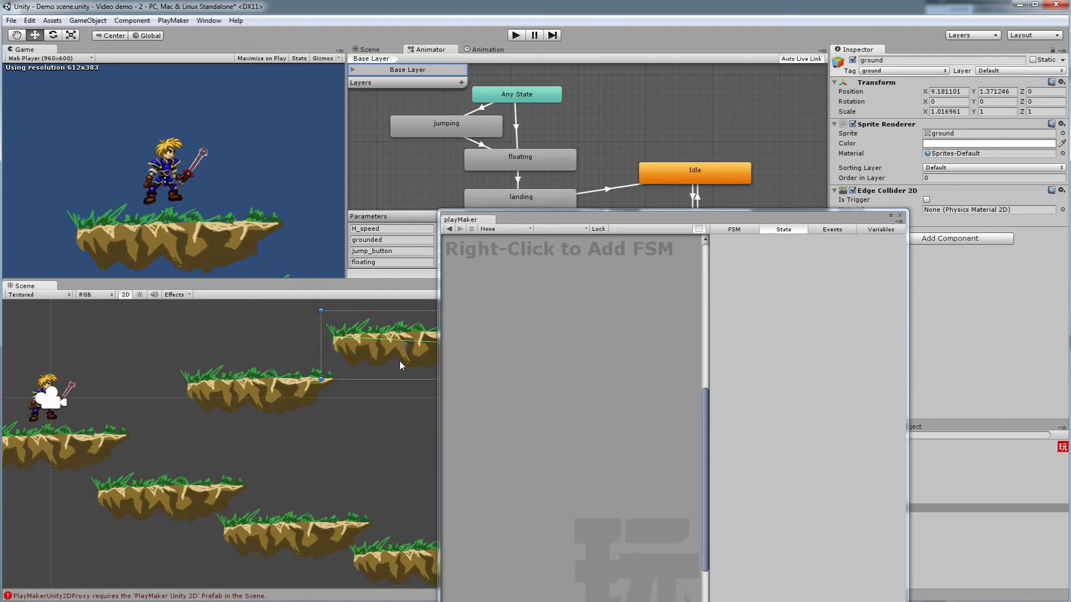
middle_click_drag(400, 360, 344, 353)
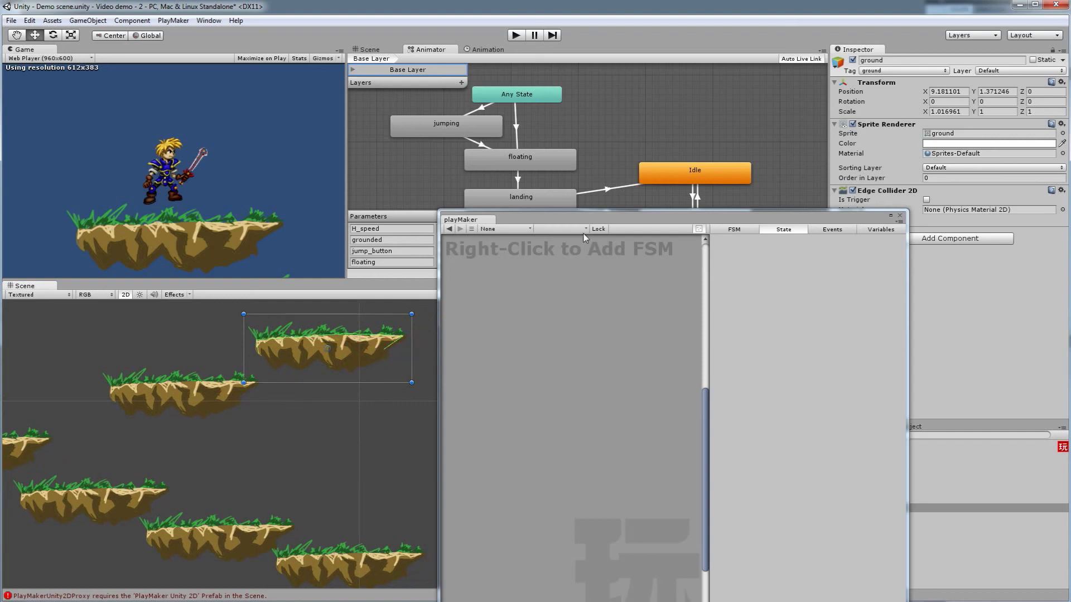
Step: Play the scene and test jumping onto the raised platforms, falling off them and descending to the lowest platform
left_click(516, 36)
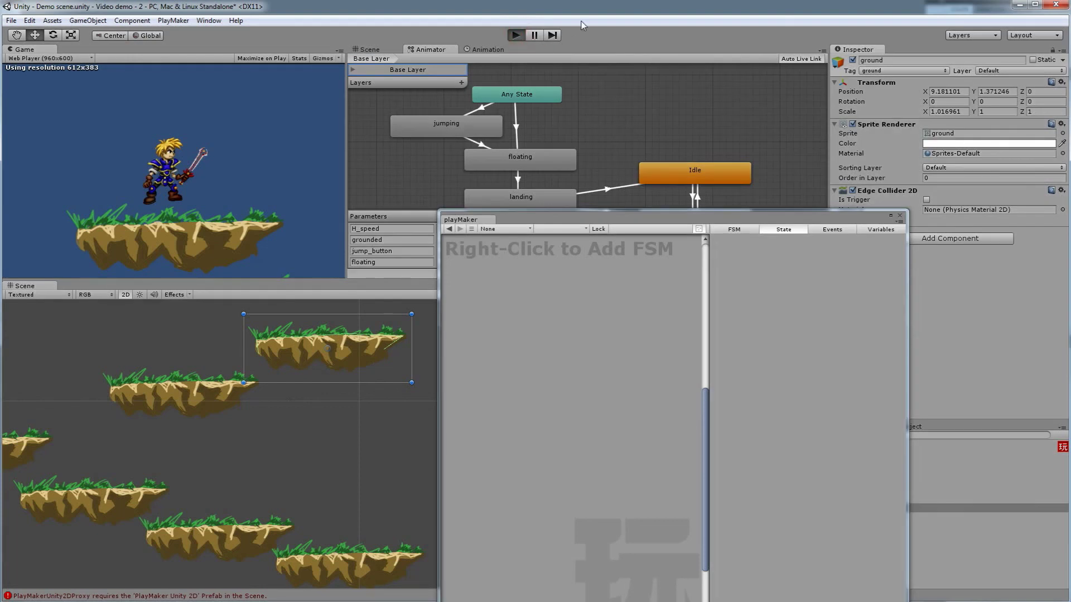
key("Right")
key("space")
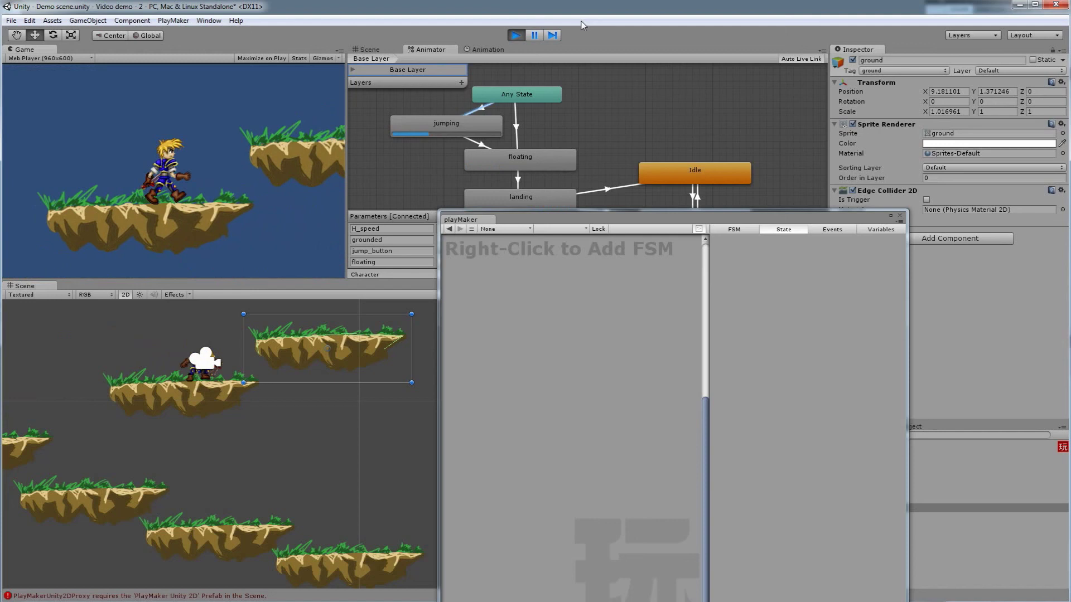
key("Left")
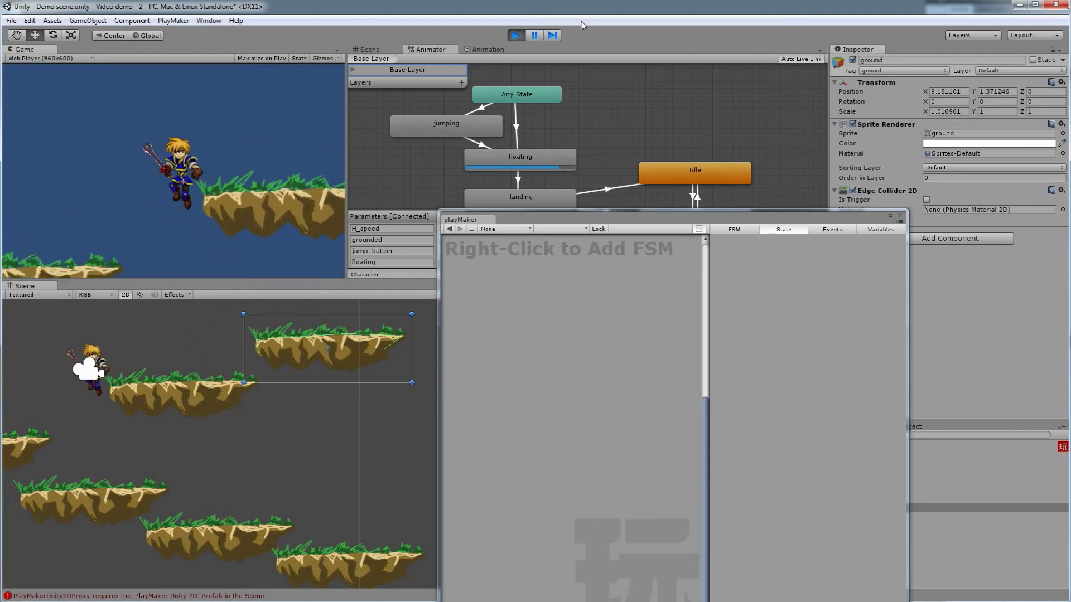
key("Right")
key("Right")
key("Right")
key("space")
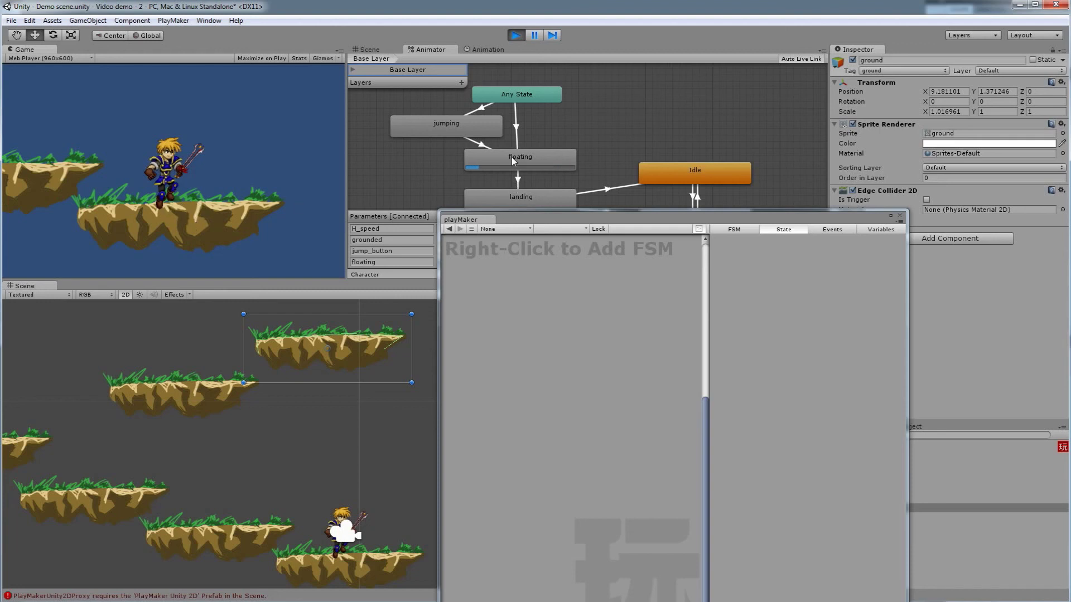
Step: Move the character back and forth on the lowest platform to examine its floating and landing animations
key("Left")
key("Right")
key("Left")
key("Left")
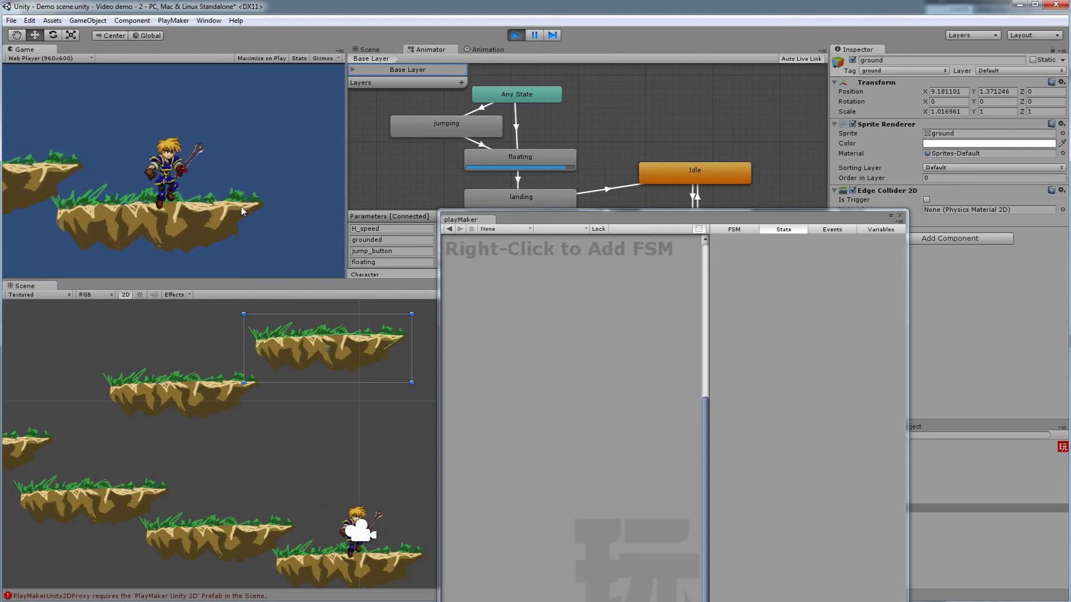
key("Right")
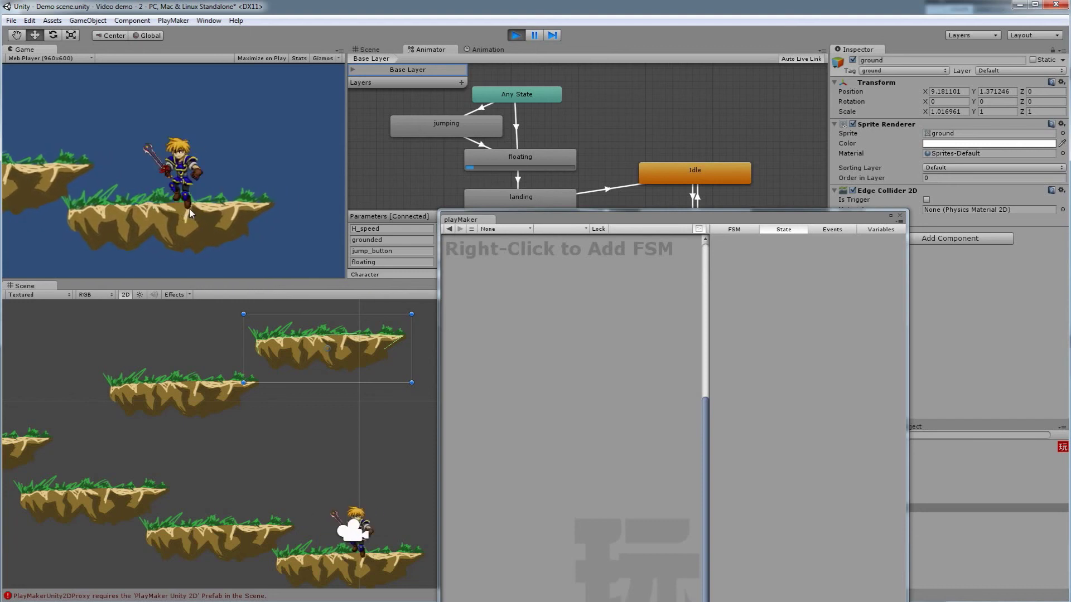
Step: Stop the running scene and assign the ground tag to the lowest platform
left_click(515, 36)
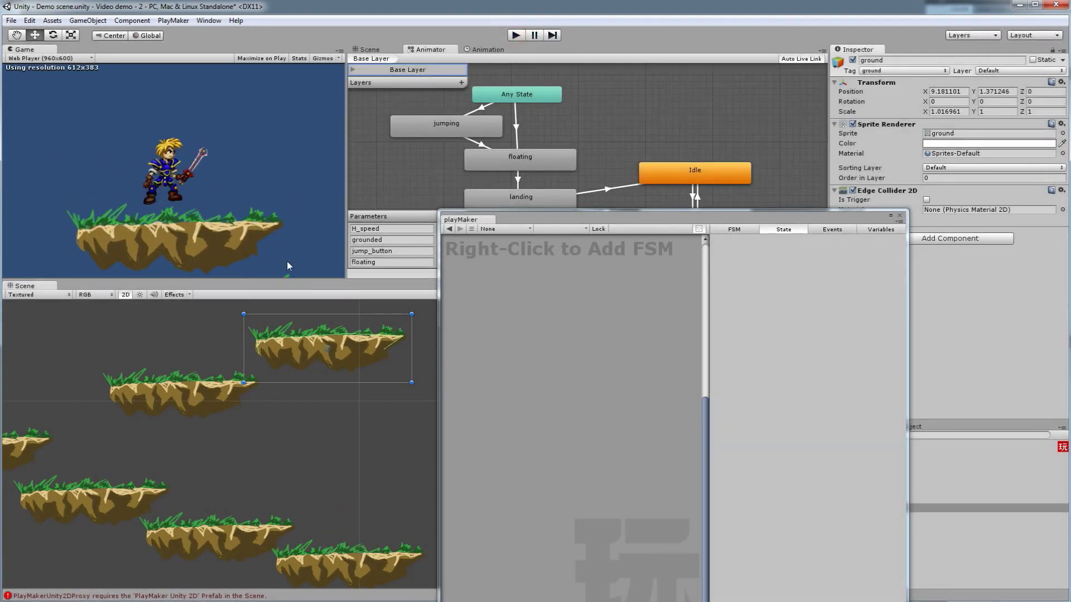
left_click(350, 568)
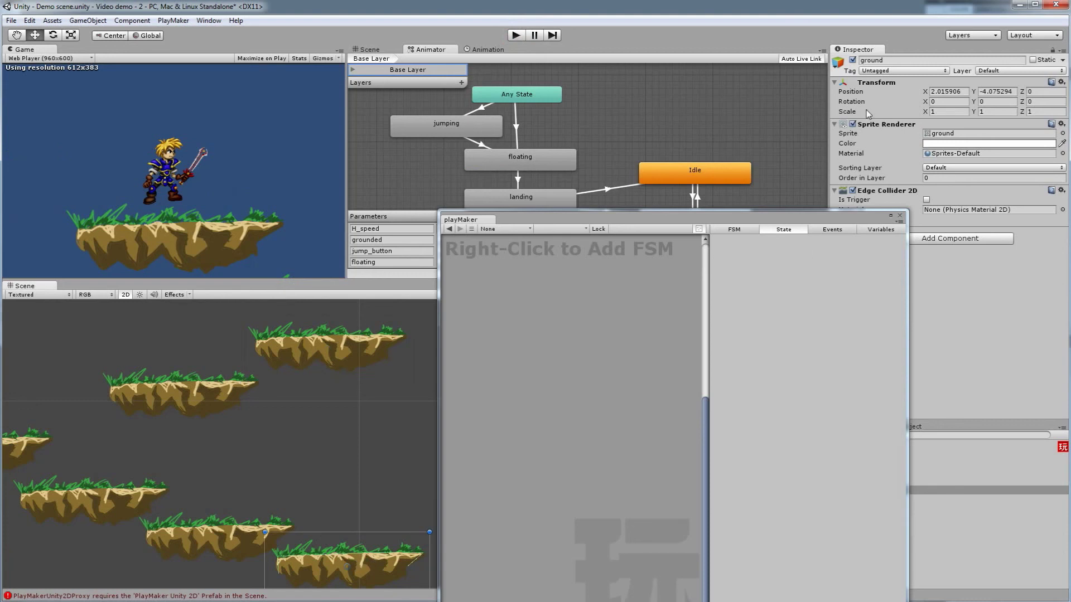
left_click(883, 71)
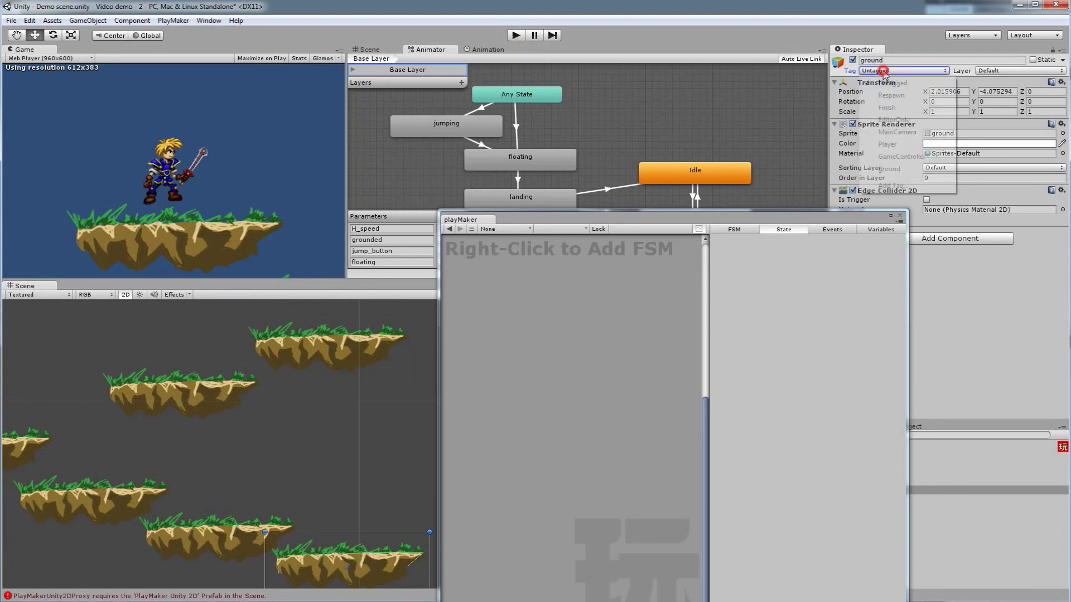
left_click(891, 169)
Step: Play the scene and run the character down to the lowest platform to test its landing there
left_click(517, 35)
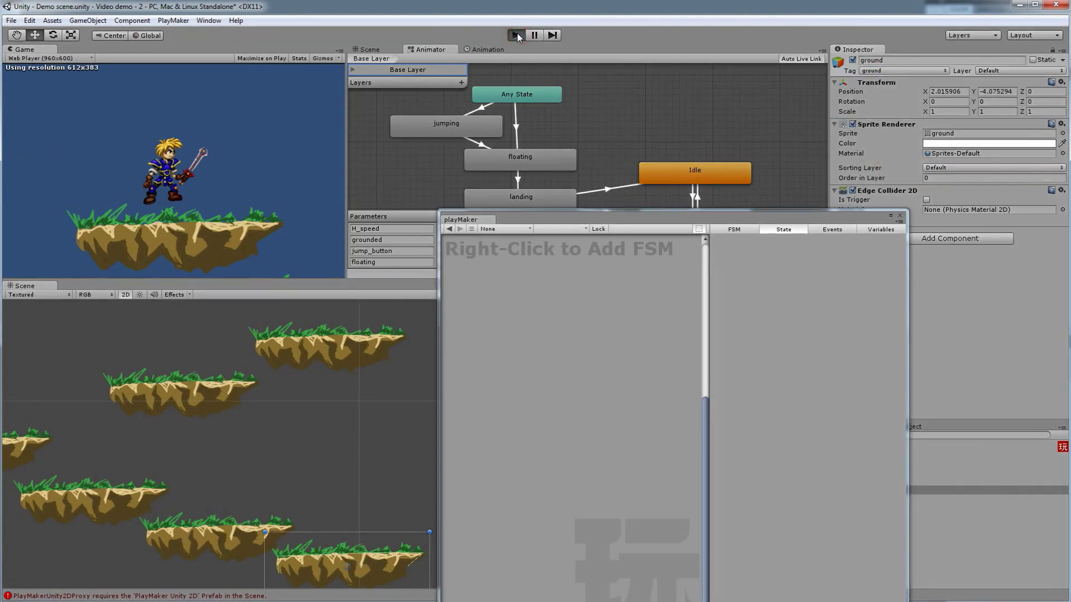
key("Right")
key("Right")
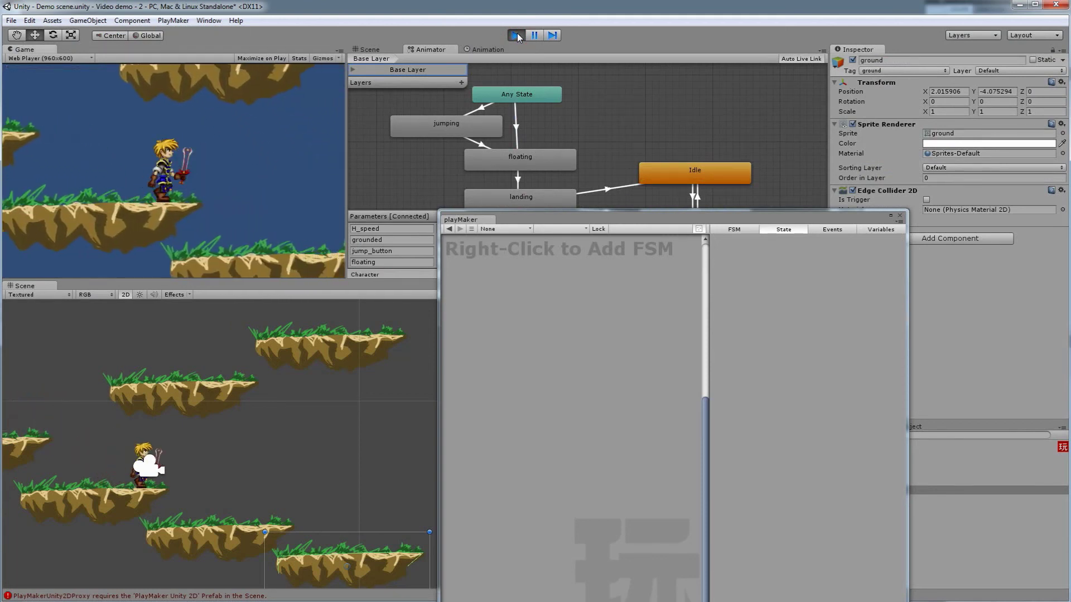
key("Right")
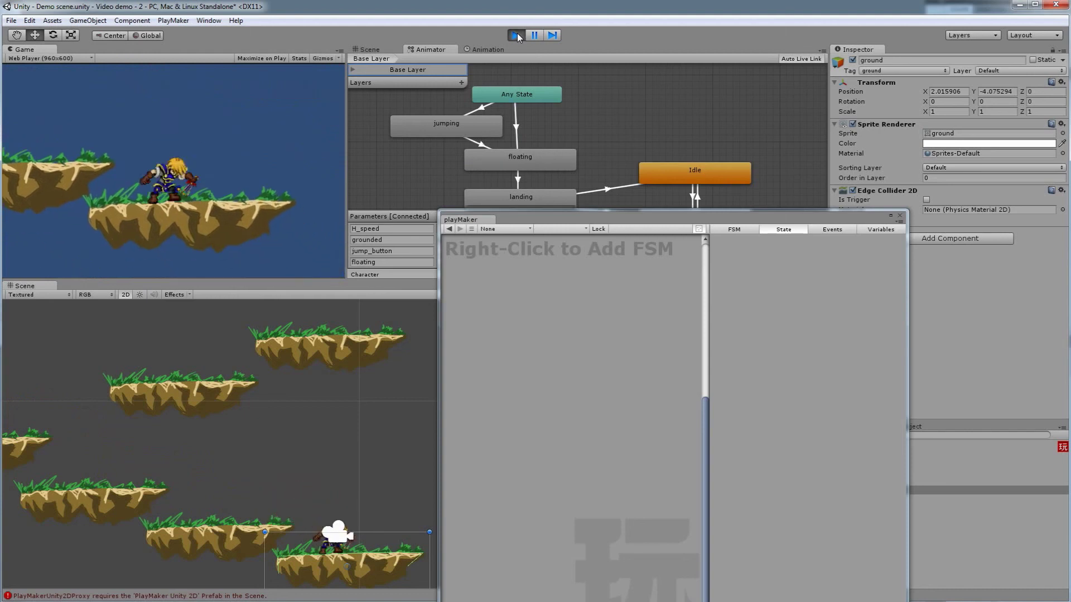
Step: Jump the character from the lowest platform back up to the starting platform to check the jumping and floating animations
key("space")
key("Left")
key("space")
key("Left")
key("space")
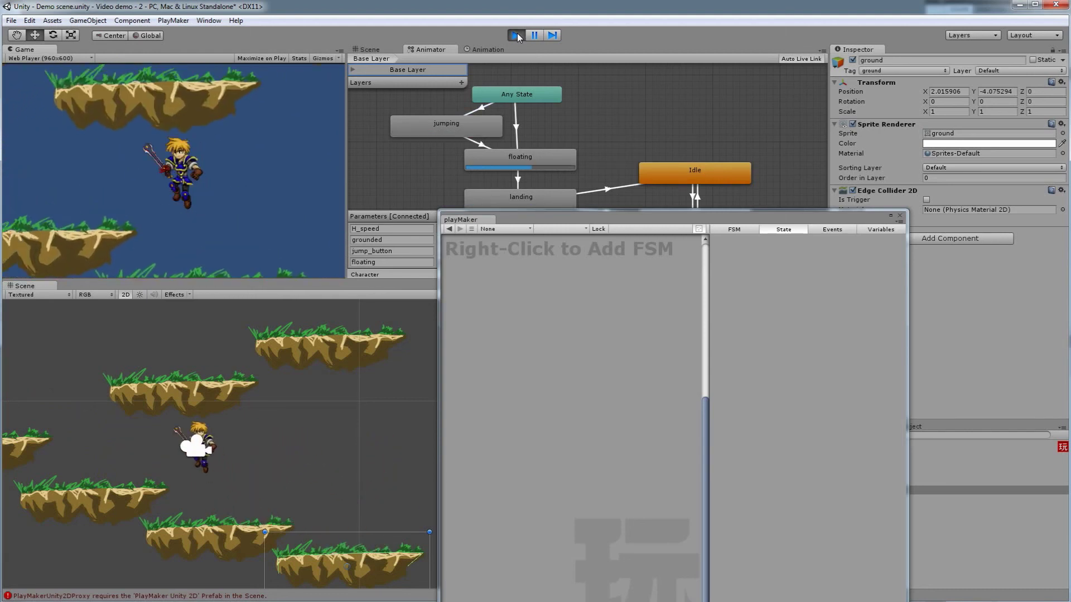
key("Left")
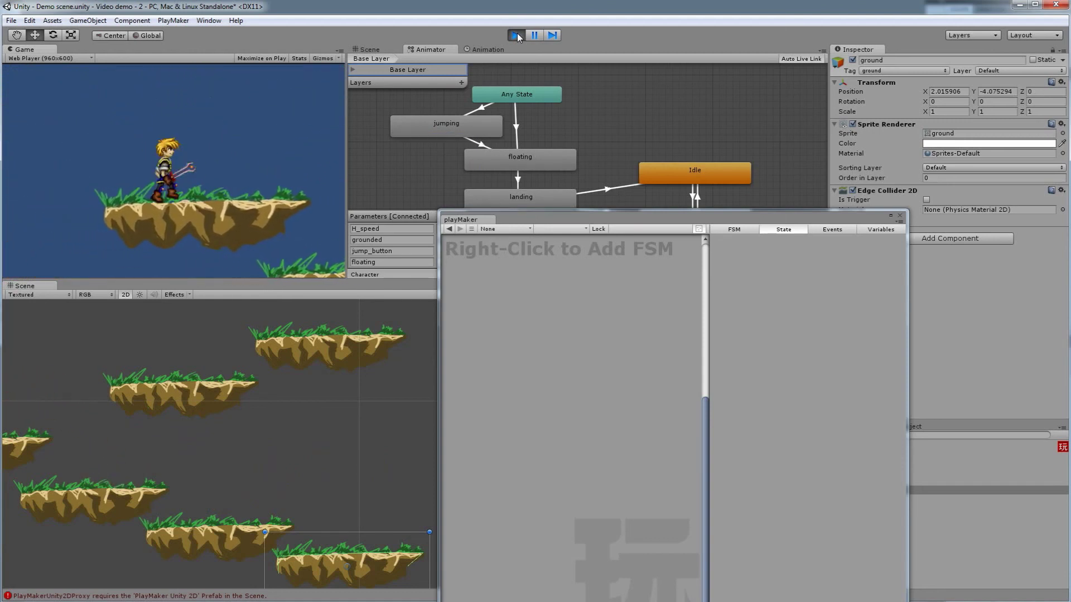
Step: Run the character back and forth on the starting platform, jump to the lower raised platform, and drop off its edge
key("Right")
key("Left")
key("Right")
key("Left")
key("Left")
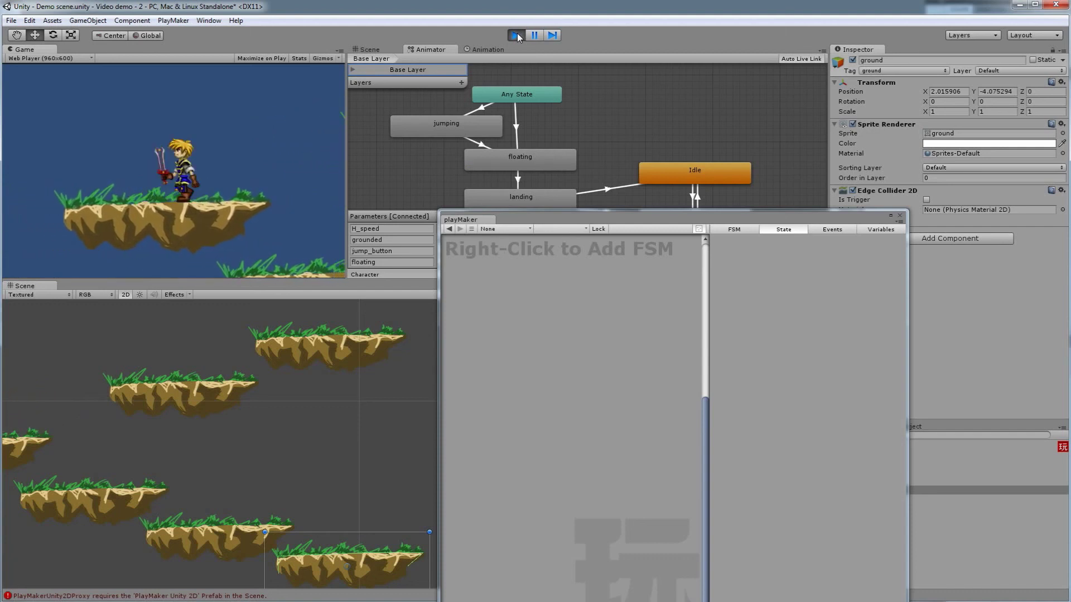
key("Right")
key("space")
key("Left")
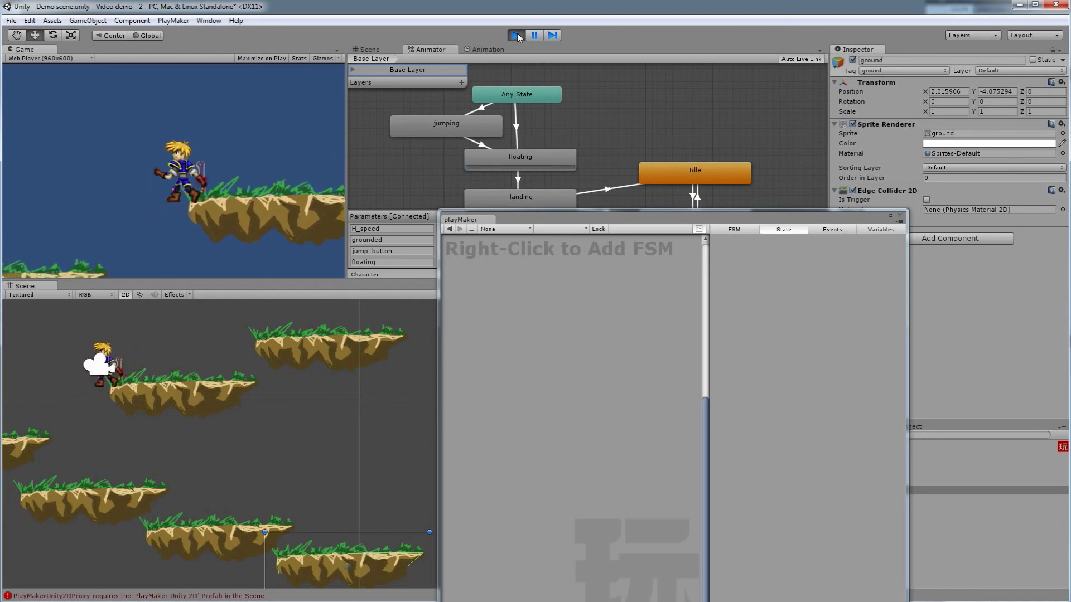
key("Right")
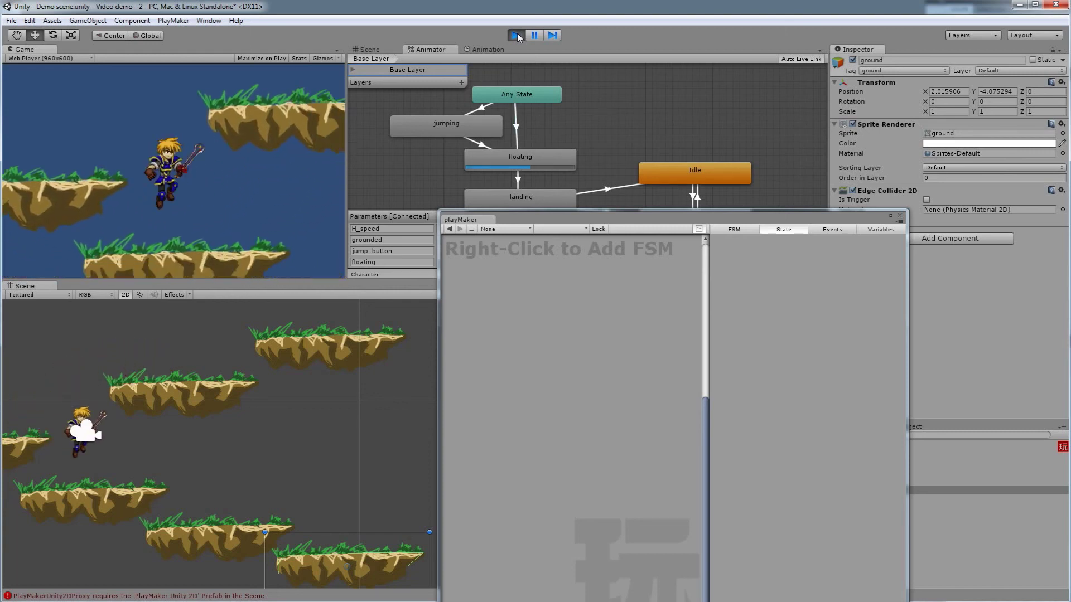
Step: Jump the character back above the lower raised platform, and walk it off the edge to land on the starting platform
key("Left")
key("space")
key("Right")
key("space")
key("Right")
key("space")
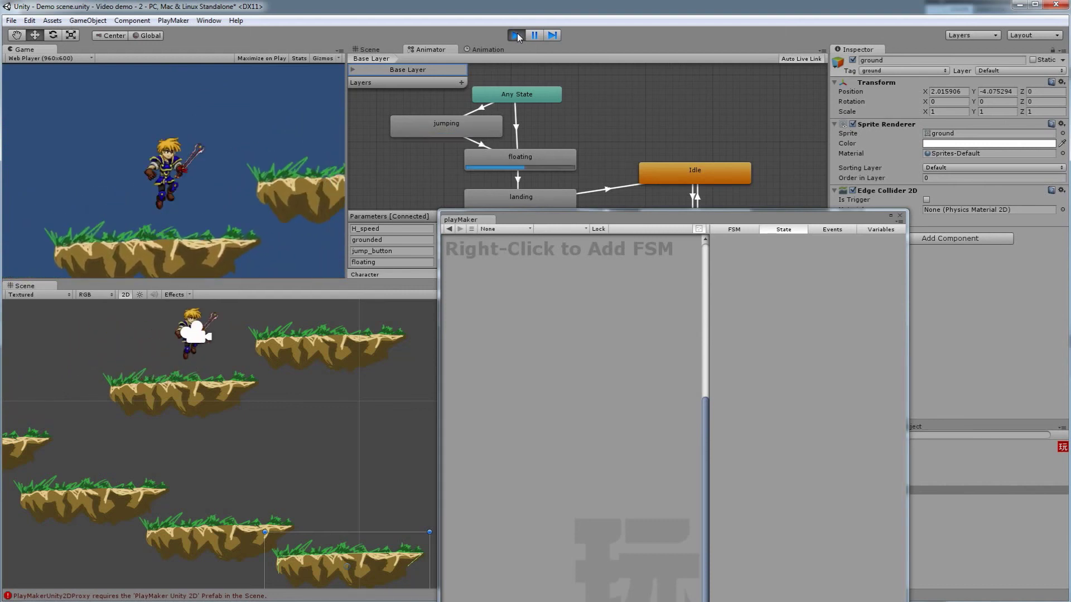
key("Left")
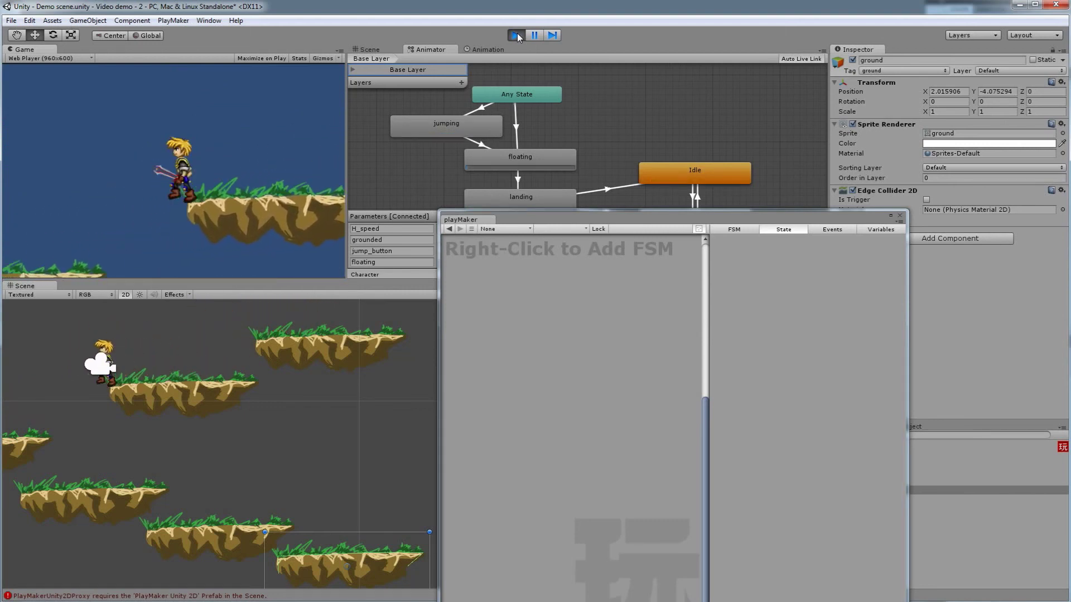
key("Right")
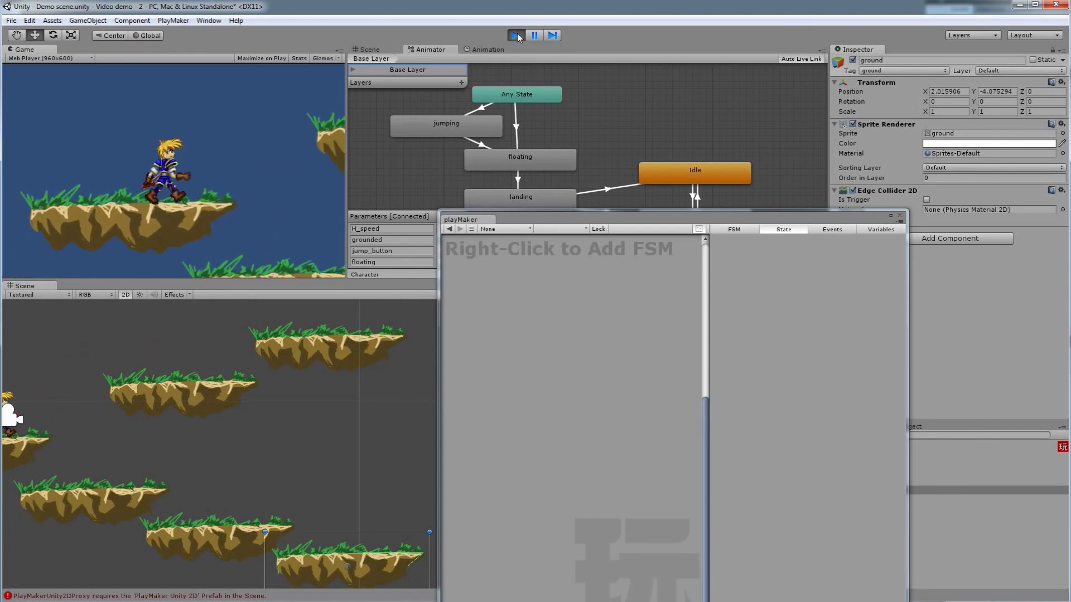
Step: Test high jumps from the starting platform, a fall toward the platform below, and a jump back up
key("Left")
key("Right")
key("space")
key("space")
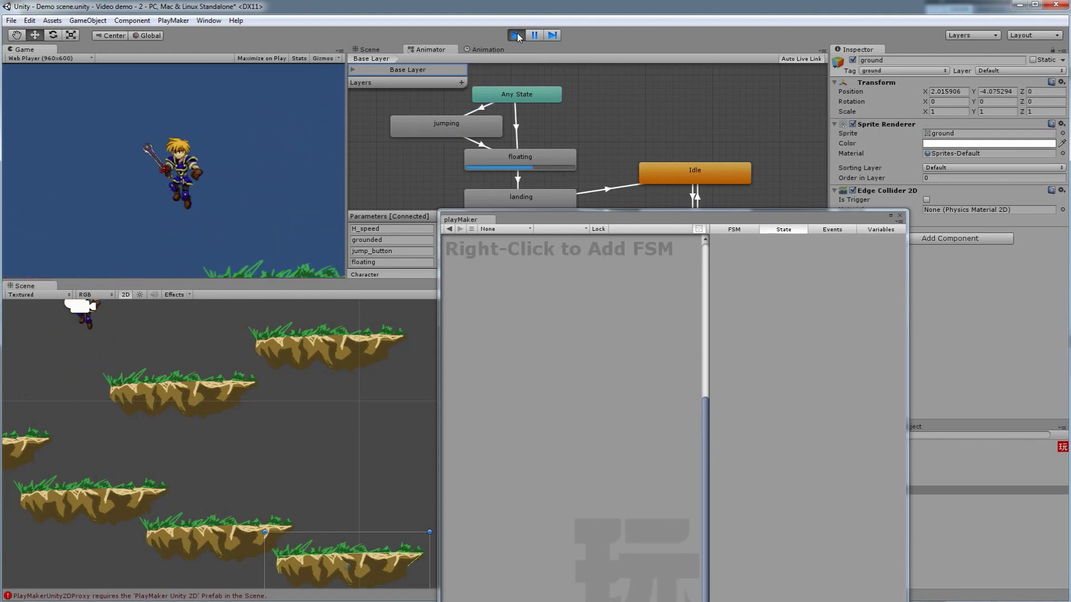
key("Right")
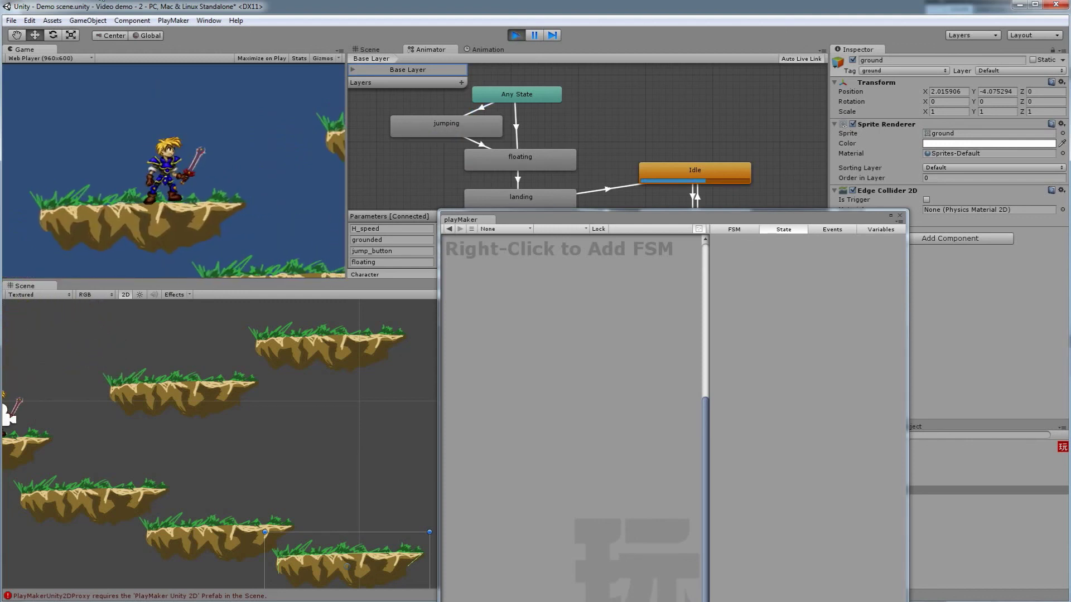
key("Right")
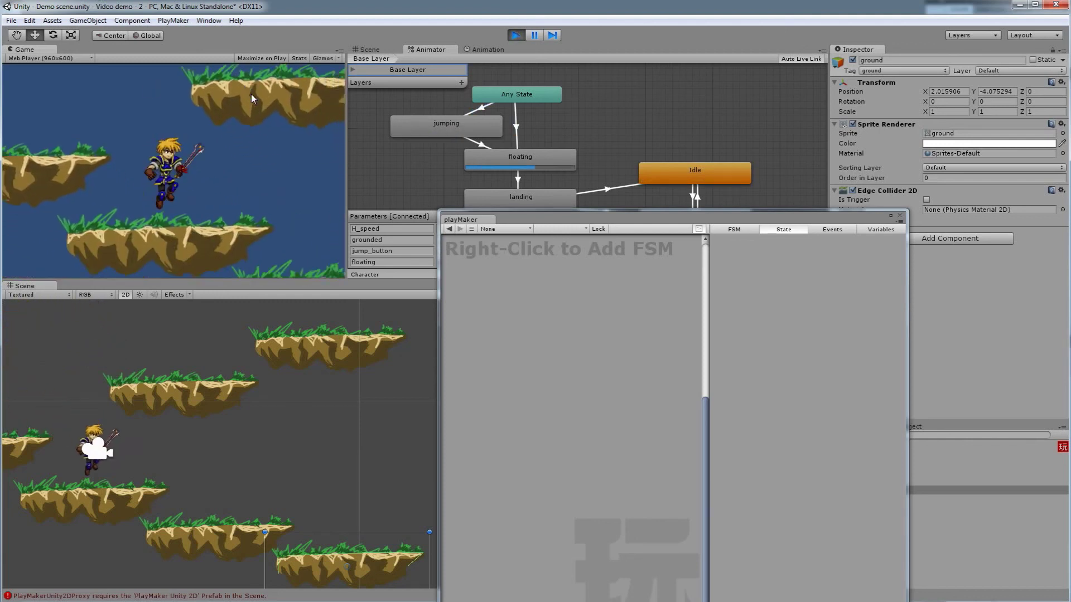
key("Left")
key("space")
key("Right")
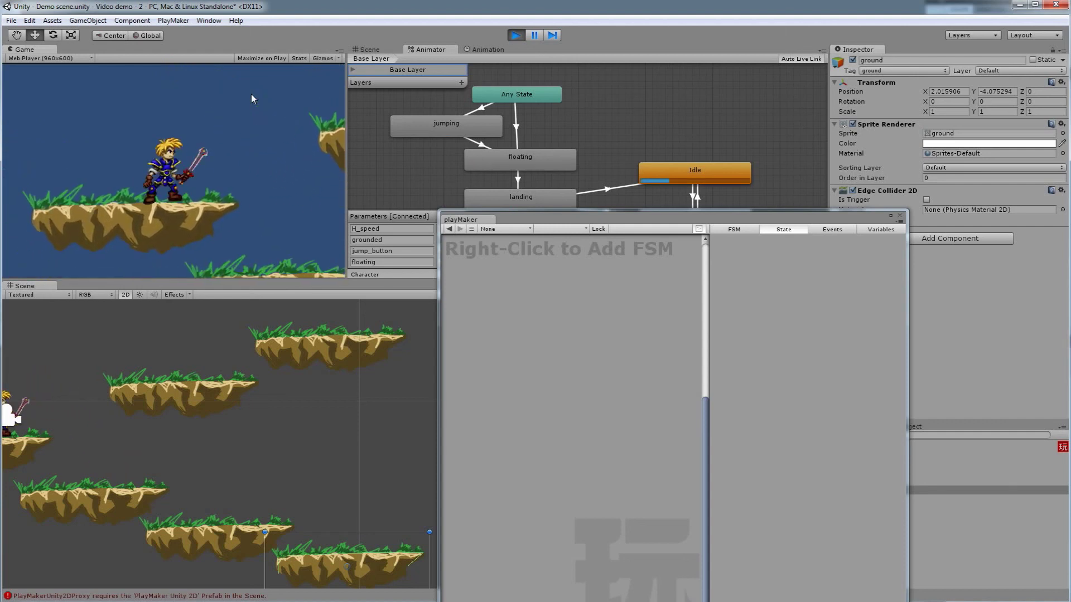